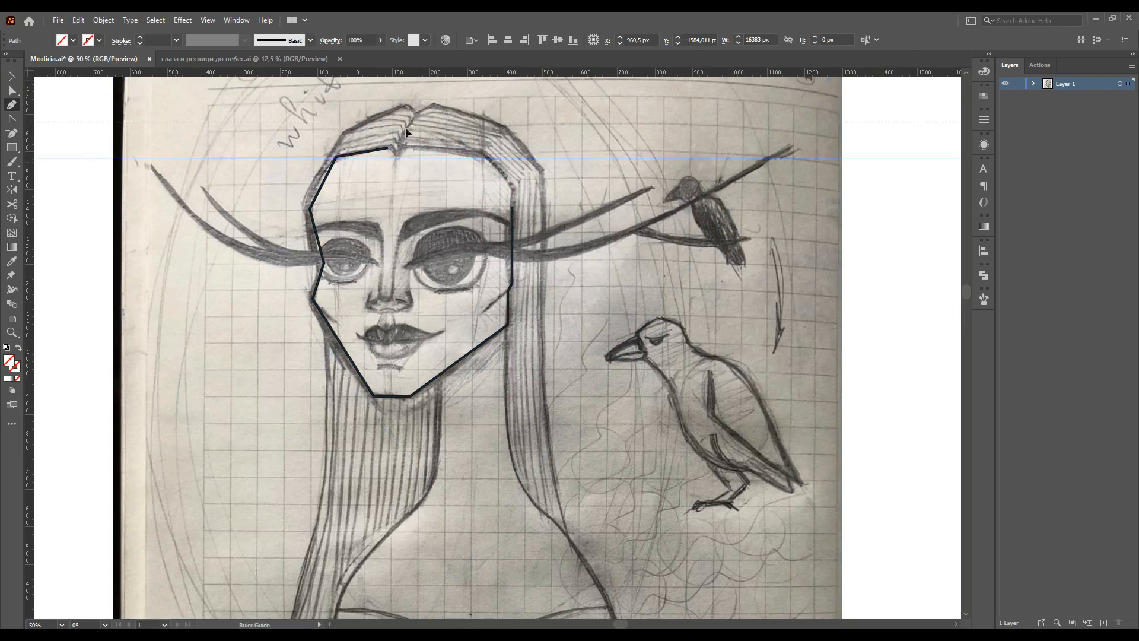
Place a horizontal guide at the hairline and complete the face outline across the forehead with a centred V-shaped notch at the parting.
left_click_drag(404, 148, 404, 147)
left_click(512, 206)
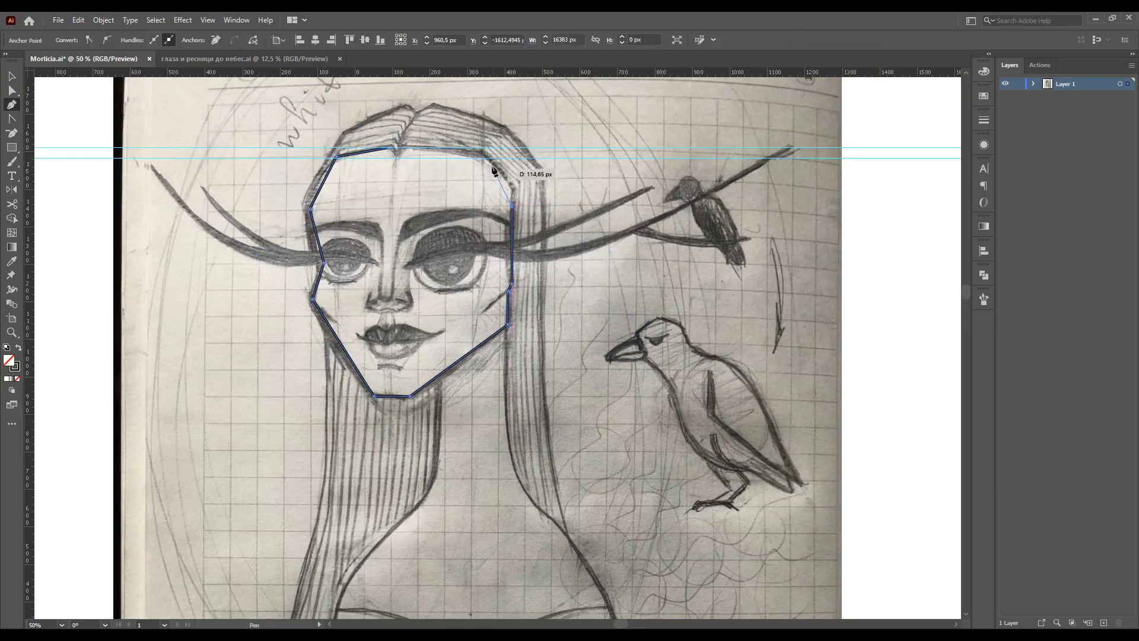
scroll(390, 148, "up", 6)
left_click(439, 227)
left_click(374, 146)
key("a")
left_click_drag(439, 226, 428, 226)
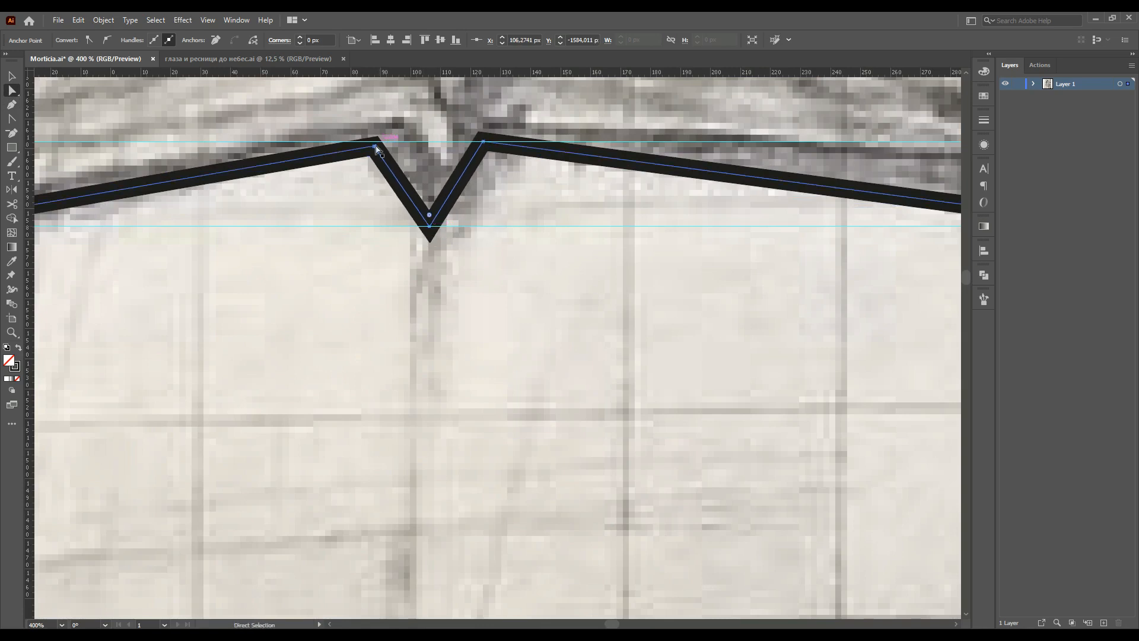
scroll(456, 172, "down", 2)
scroll(199, 199, "up", 3)
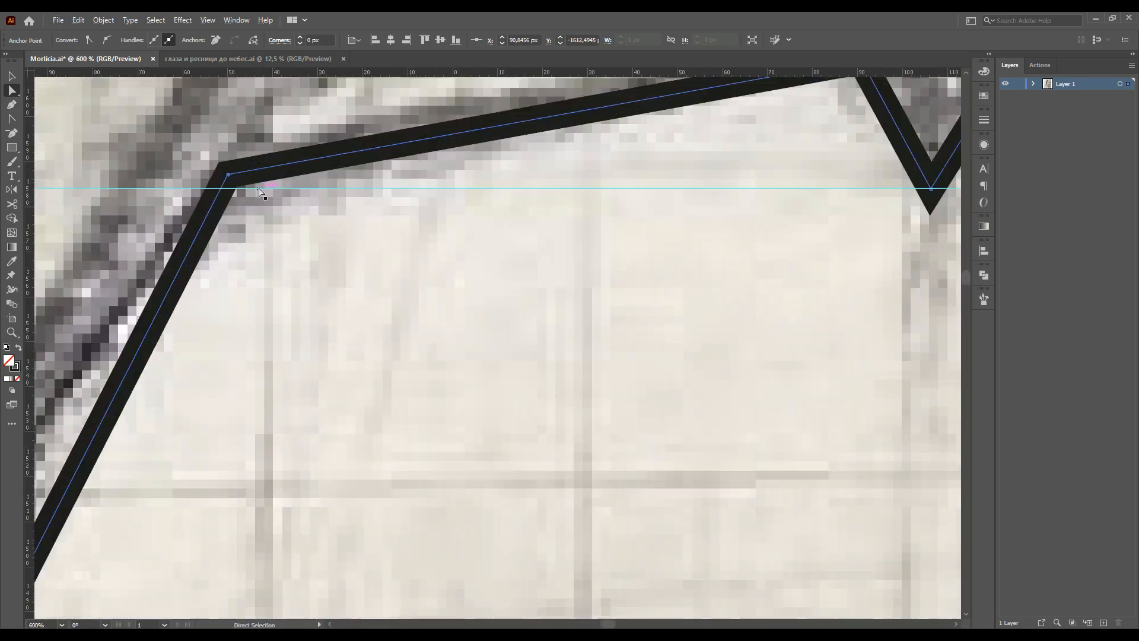
scroll(260, 173, "down", 3)
Set the face outline's stroke colour to black (000000).
left_click(20, 370)
double_click(15, 366)
type("000000")
left_click(844, 267)
Place a horizontal guide level with the left temple corner and lock the linked sketch photo against editing.
scroll(285, 350, "down", 2)
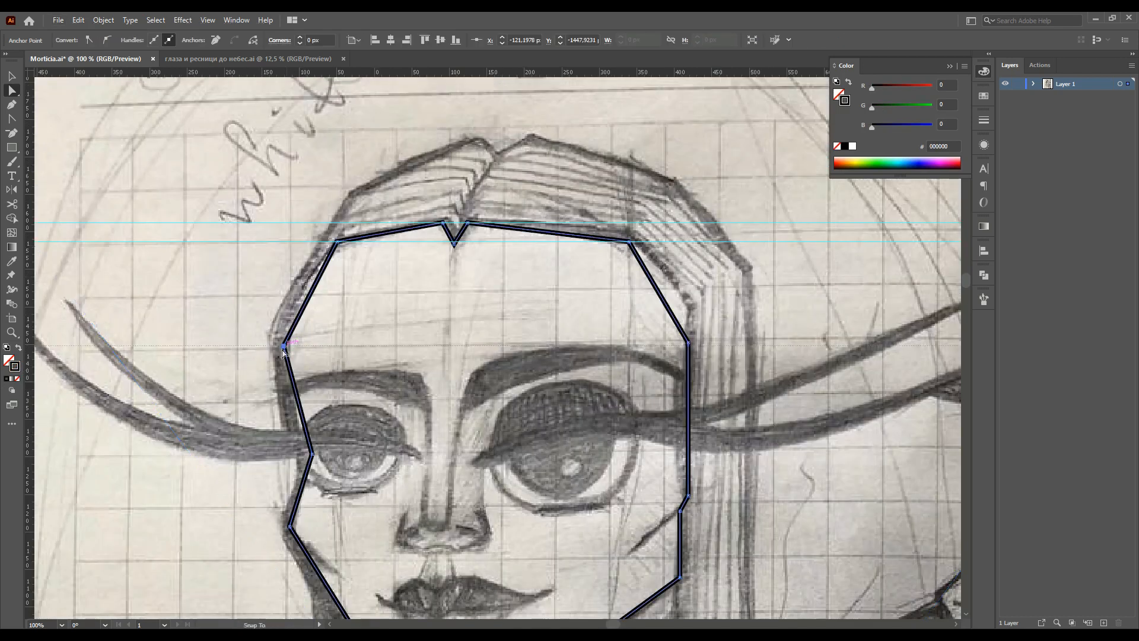
scroll(759, 326, "up", 2)
scroll(618, 363, "down", 3)
scroll(665, 442, "down", 1)
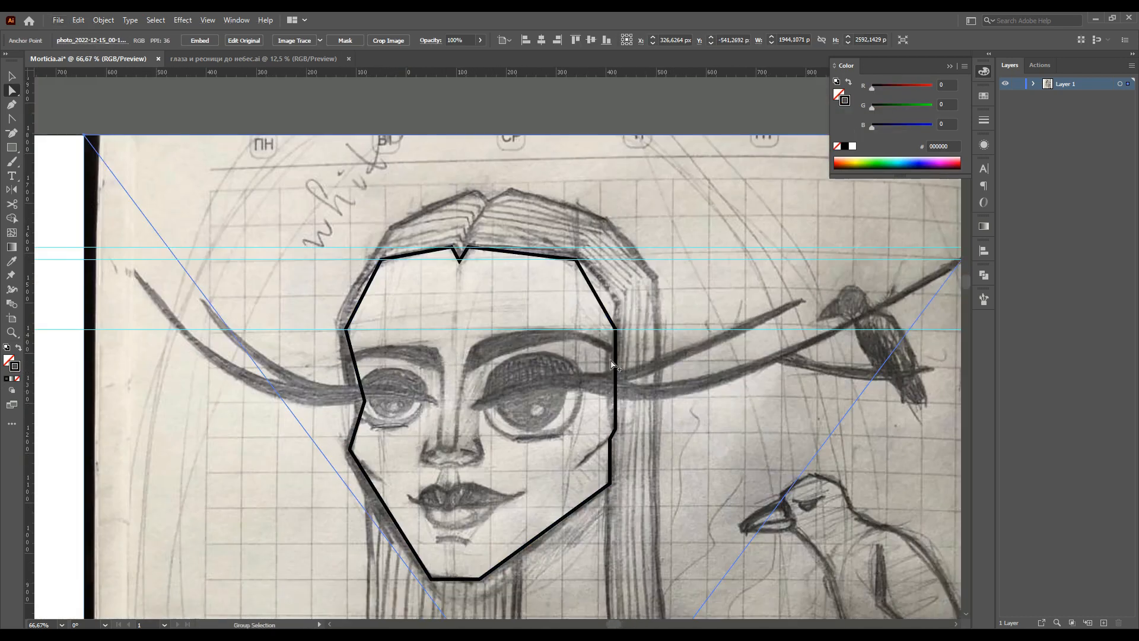
scroll(666, 416, "up", 2)
left_click_drag(616, 266, 732, 299)
key("ctrl+z")
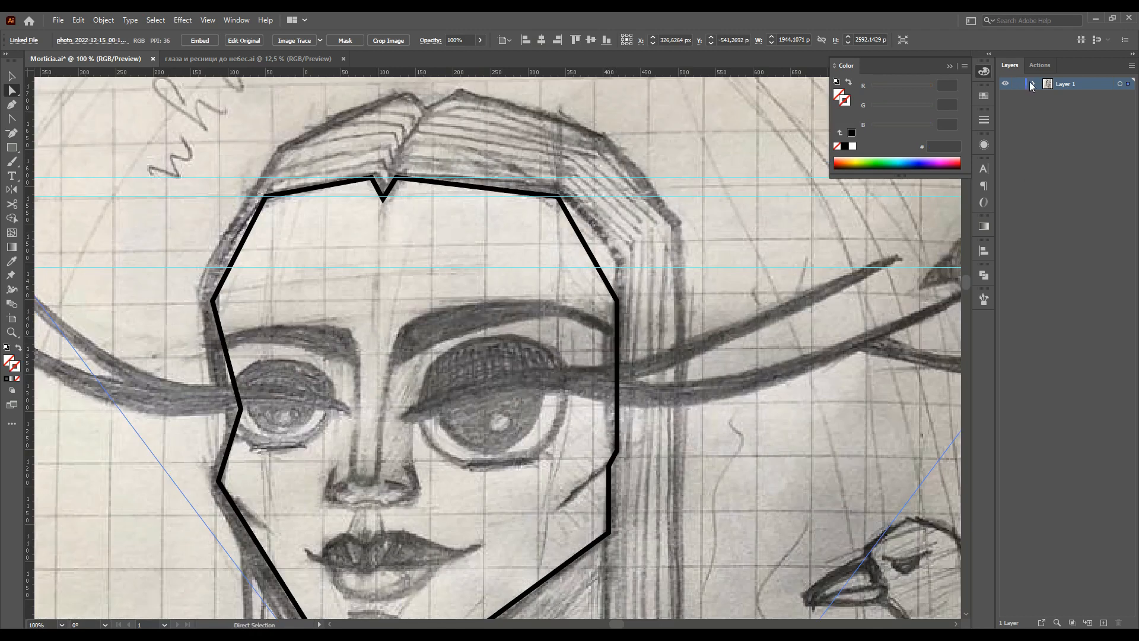
left_click(1018, 146)
Move the right temple corner of the face outline straight up by about 7 px.
scroll(573, 378, "down", 2)
scroll(574, 378, "up", 1)
scroll(572, 378, "up", 2)
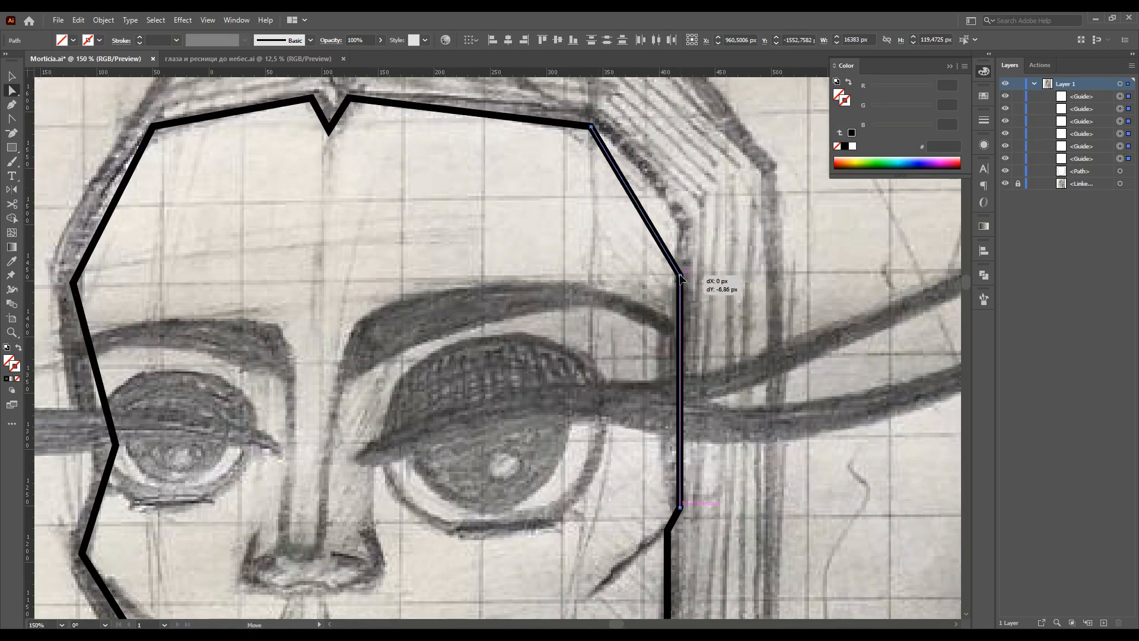
scroll(712, 284, "down", 2)
left_click(712, 285)
scroll(624, 625, "right", 3)
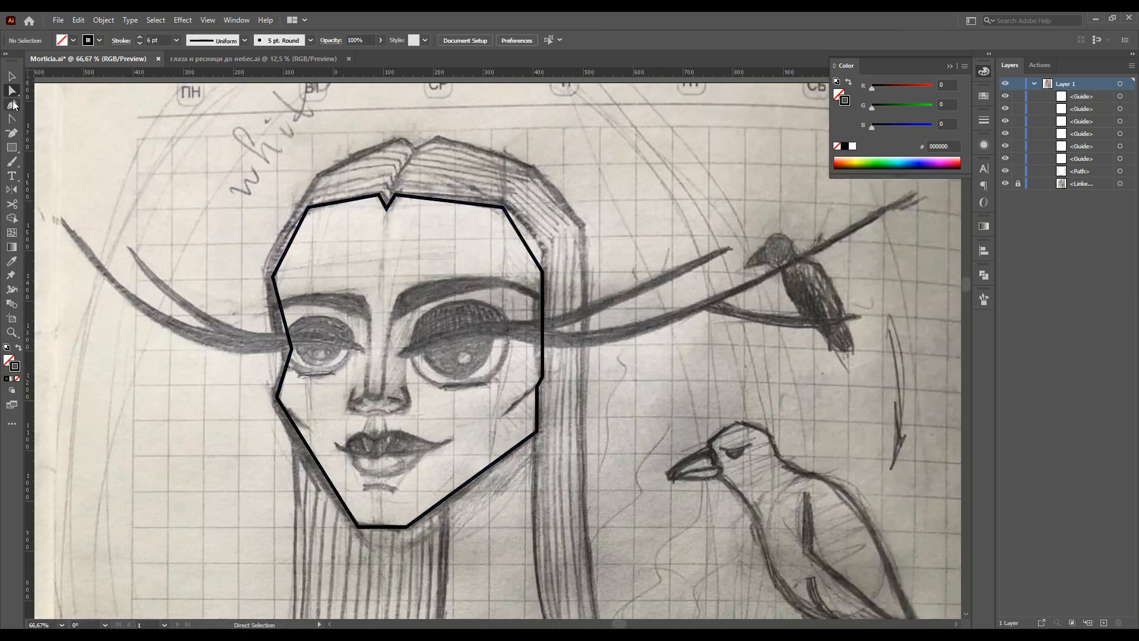
Draw a straight cheekbone line on the right cheek with the Pen tool, running from the inner cheek to the face outline.
scroll(534, 415, "down", 4)
key("p")
left_click_drag(513, 214, 593, 160)
key("a")
scroll(503, 190, "up", 2)
left_click_drag(509, 243, 516, 240)
Widen the outer end of the right cheekbone line with the Width tool, give it round caps and fit that end to the face outline.
left_click(12, 289)
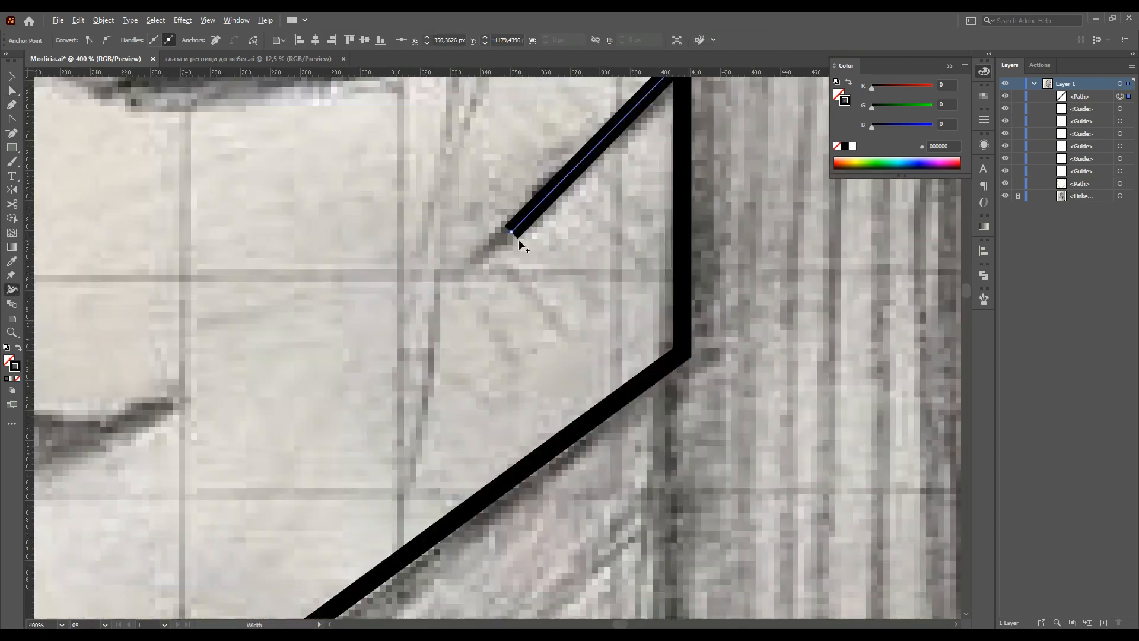
scroll(516, 241, "up", 3)
scroll(664, 138, "down", 3)
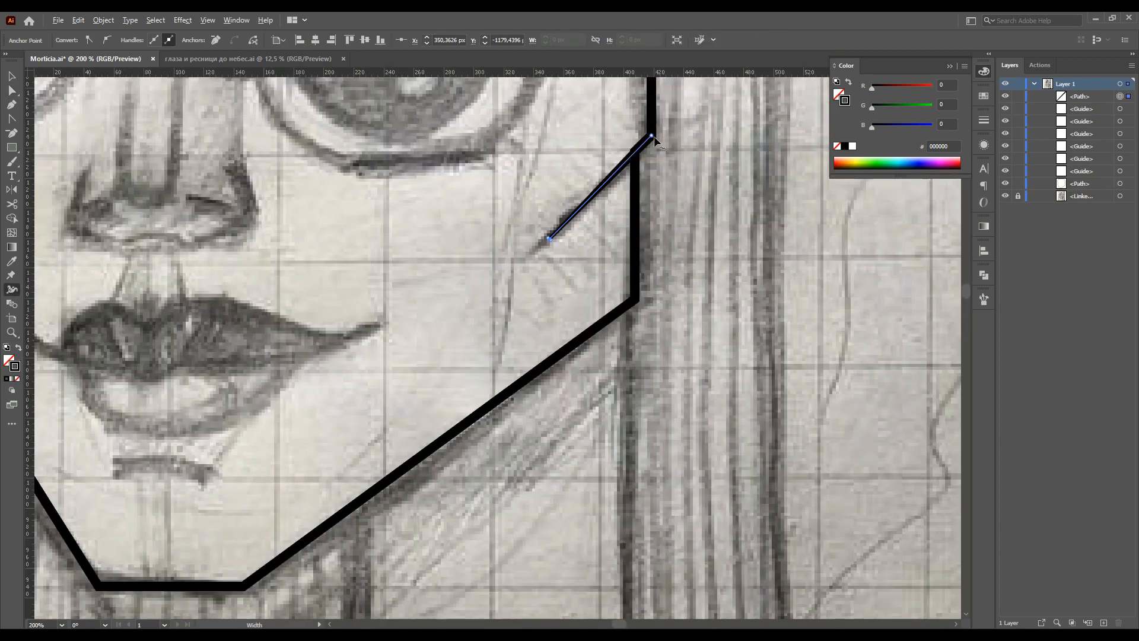
scroll(654, 137, "up", 4)
left_click_drag(654, 137, 648, 125)
left_click(13, 90)
left_click(984, 120)
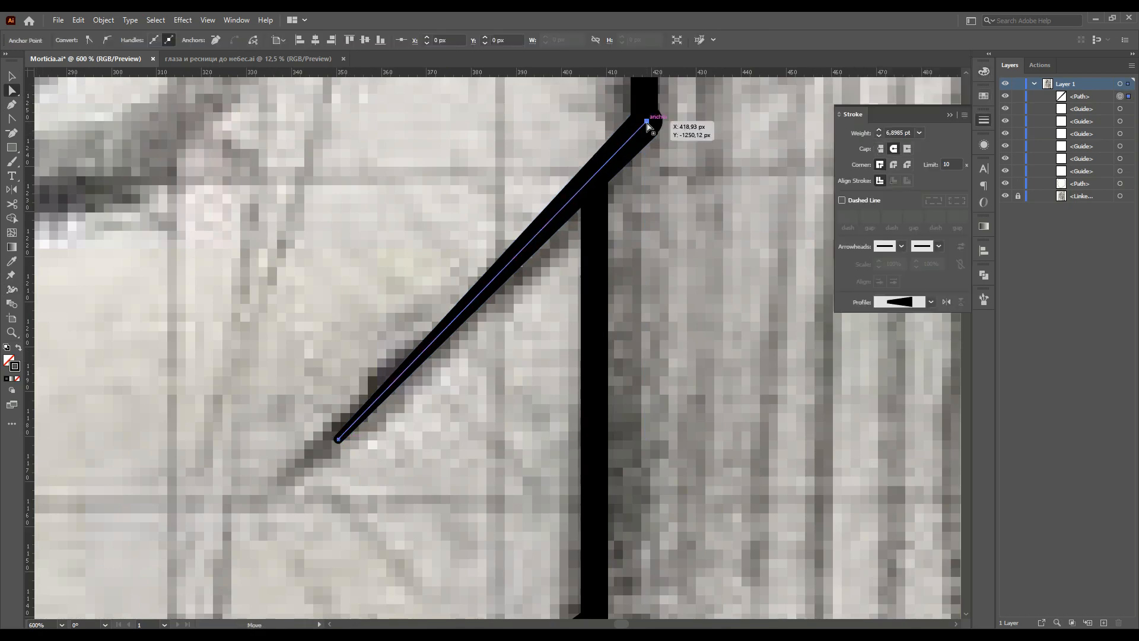
left_click(664, 142)
scroll(320, 400, "down", 4)
scroll(320, 401, "down", 1)
Draw a cheekbone line on the left cheek and copy the right cheekbone line's tapered stroke onto it with the Eyedropper.
key("p")
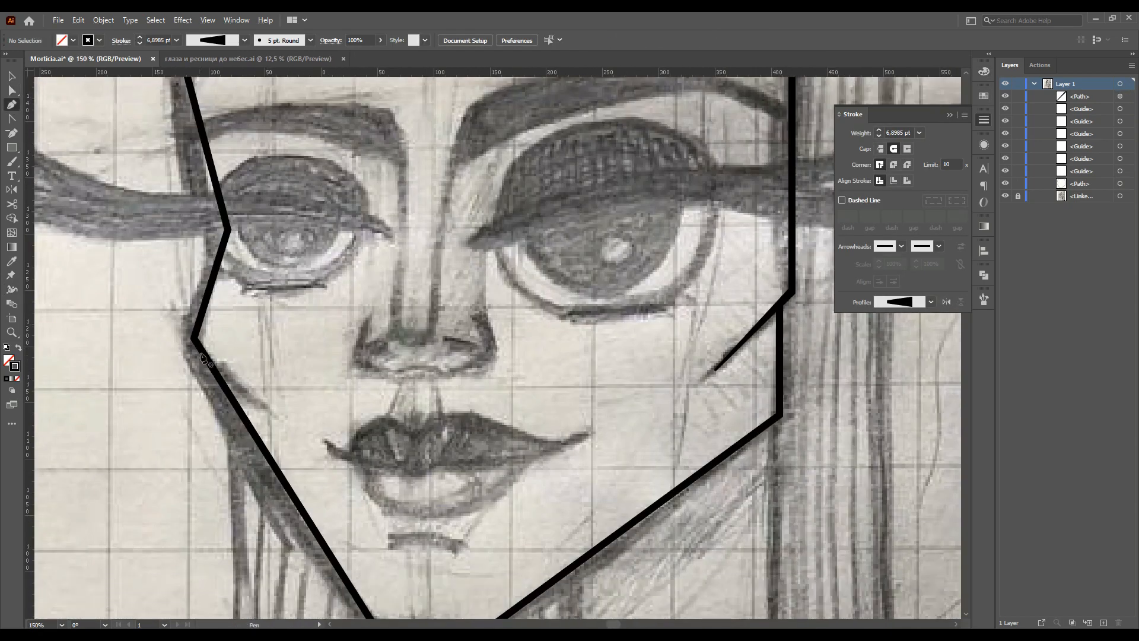
left_click(274, 417)
left_click(197, 345)
key("i")
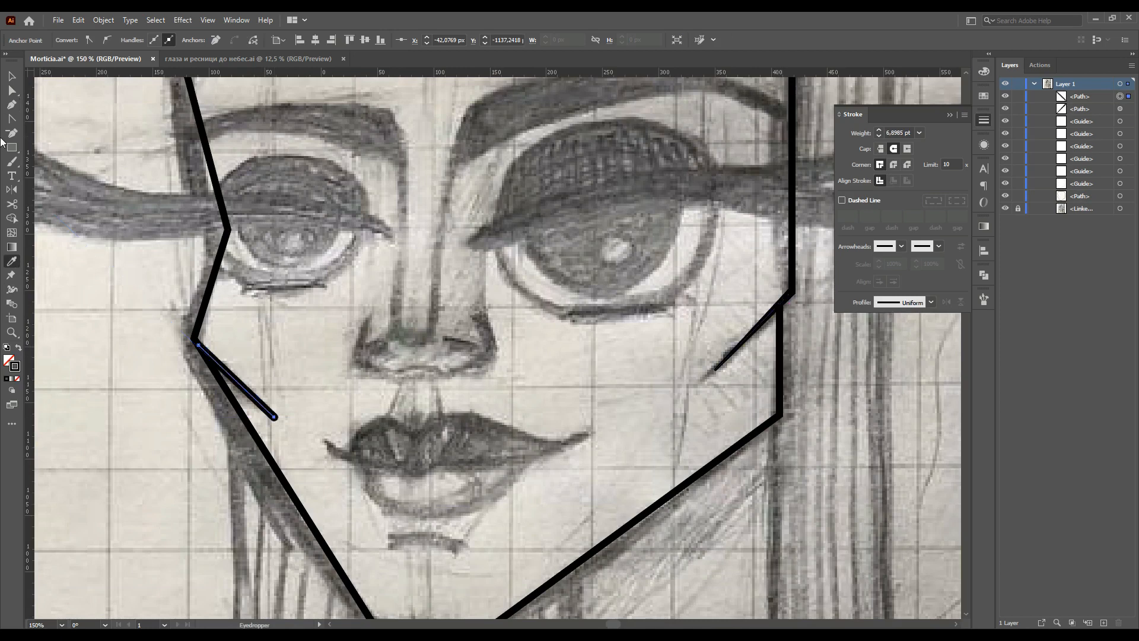
scroll(240, 418, "up", 4)
left_click(242, 418)
Adjust the end points of the left cheekbone line so that it starts on the face outline's corner.
left_click(14, 92)
left_click_drag(125, 223, 117, 204)
left_click_drag(329, 416, 328, 417)
left_click(285, 492)
key("ctrl+0")
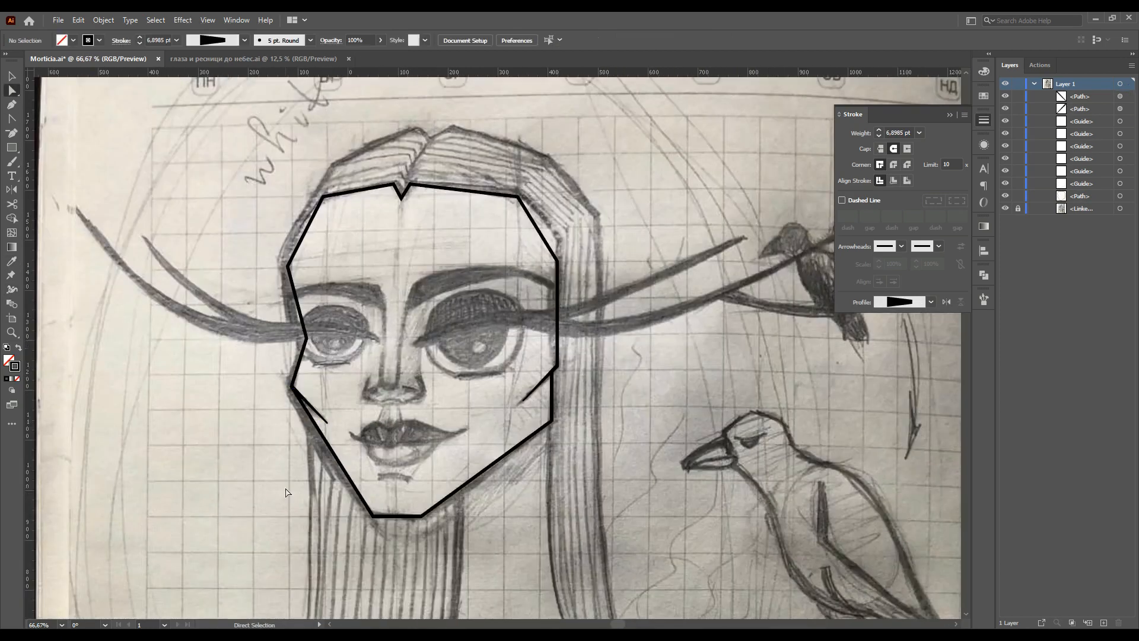
scroll(324, 422, "up", 3)
left_click(326, 422)
key("ctrl+1")
Draw a circle about 193 px wide over the right eye with a 6 pt stroke and position it on the sketched eye.
left_click_drag(11, 147, 47, 177)
left_click_drag(494, 295, 625, 403)
left_click(919, 133)
left_click(932, 270)
key("v")
left_click_drag(550, 351, 550, 340)
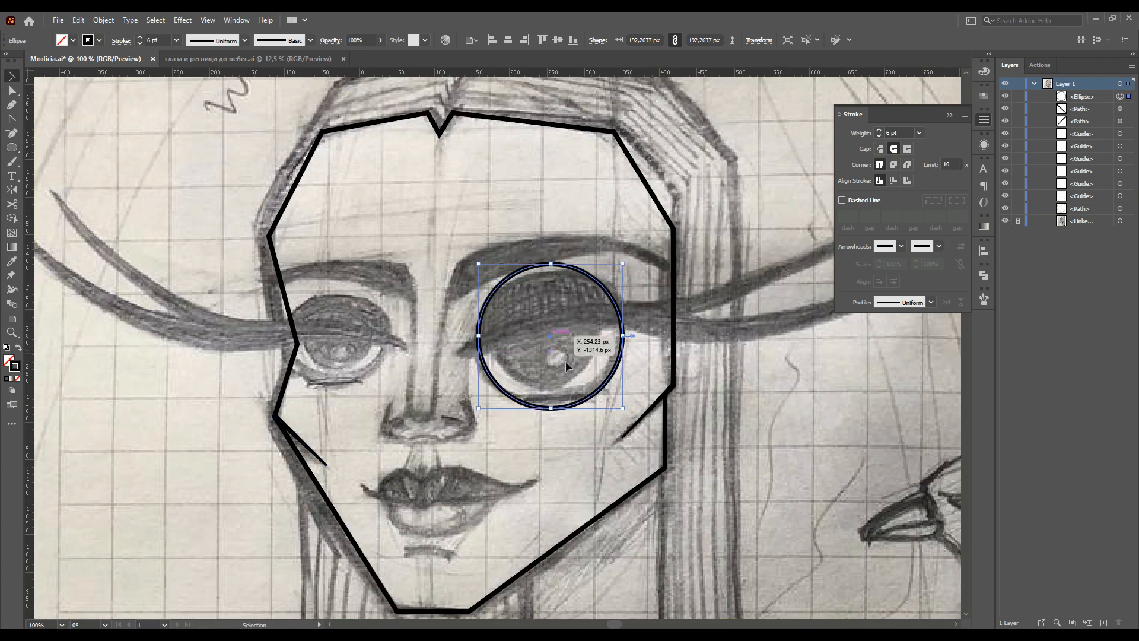
Reshape the right eye circle into an ellipse about 204 px wide and 180 px high to match the sketch.
left_click_drag(551, 265, 549, 270)
left_click_drag(551, 408, 548, 402)
left_click_drag(478, 336, 473, 336)
left_click_drag(548, 402, 547, 404)
left_click_drag(623, 338, 627, 338)
scroll(575, 326, "down", 1)
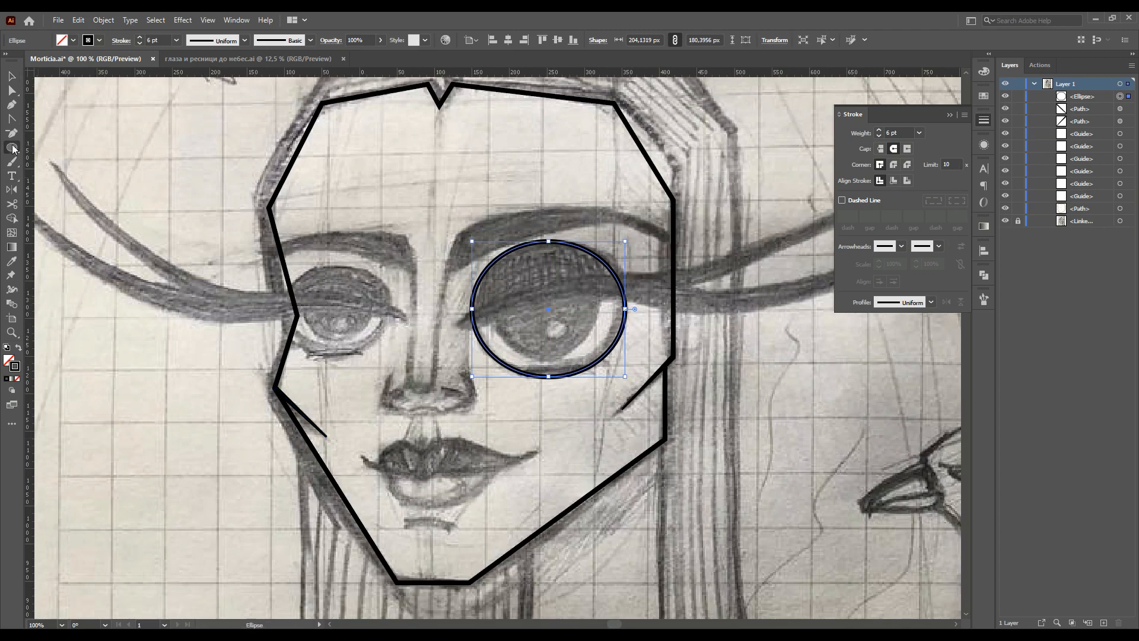
Add an iris circle about 142 px wide and a small highlight circle about 31 px wide inside the right eye.
mouse_move(494, 283)
left_mouse_down()
mouse_move(546, 348)
mouse_move(539, 318)
left_mouse_up()
left_click_drag(541, 280, 544, 252)
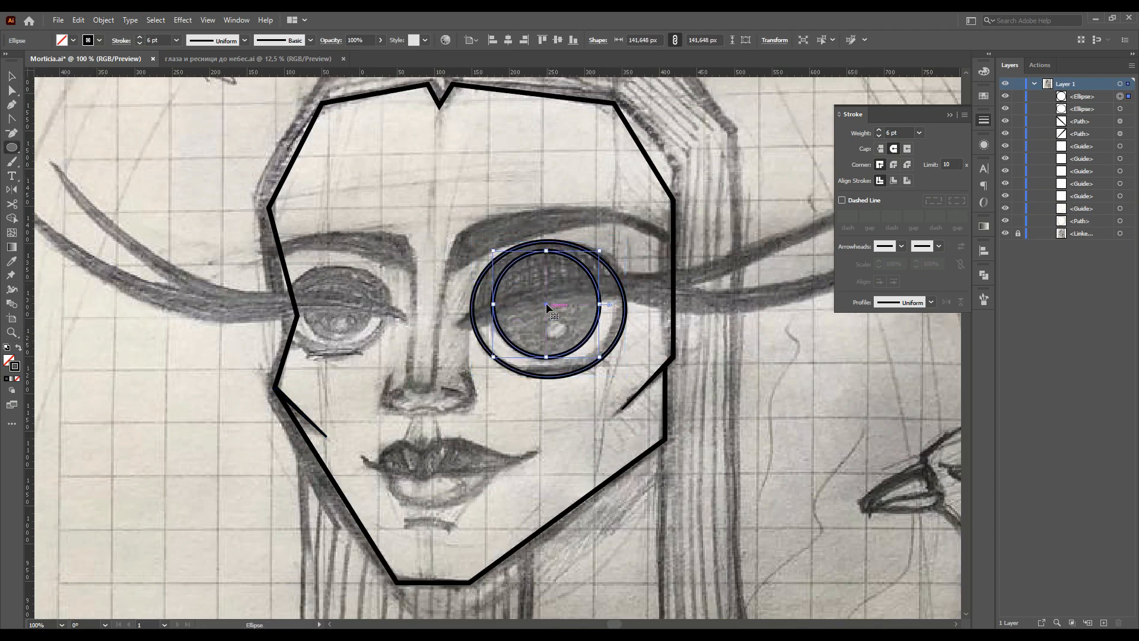
left_click_drag(542, 322, 556, 333)
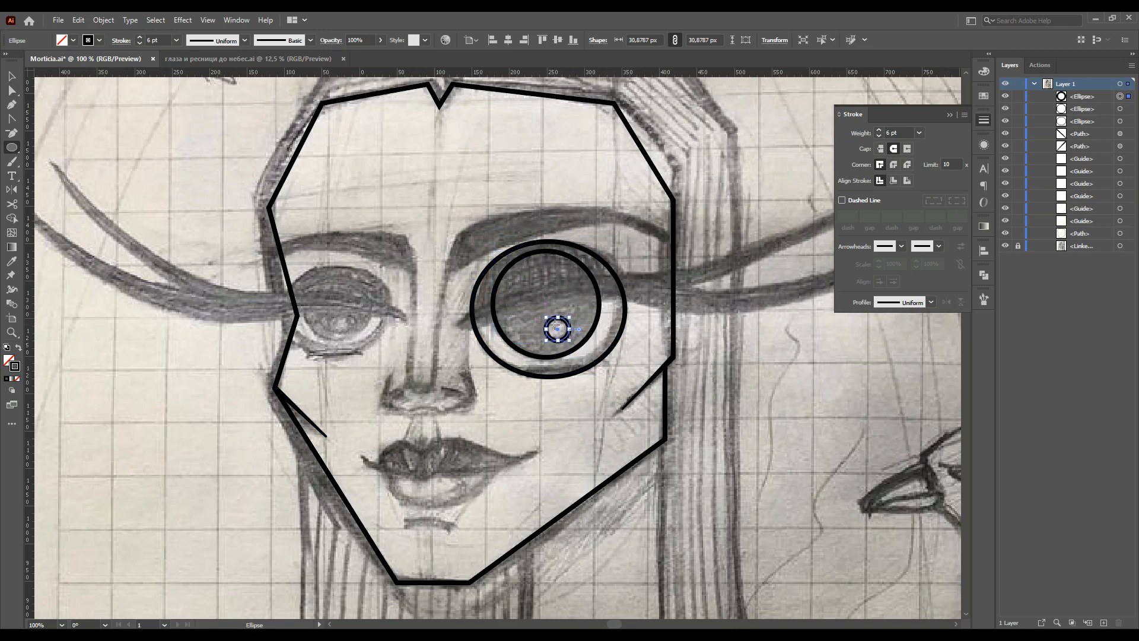
scroll(556, 328, "up", 2)
Split a copy of the right eye ellipse with the Scissors tool and reshape it into an upper eyelid with a curved lower edge.
key("v")
left_click(614, 332)
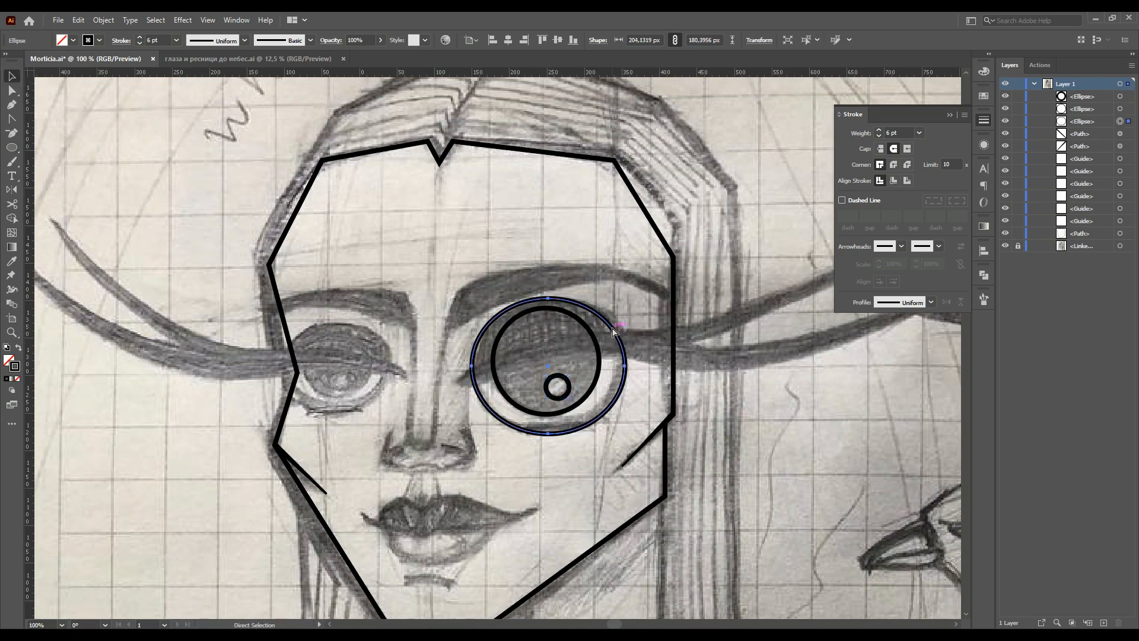
left_click(12, 204)
left_click(472, 365)
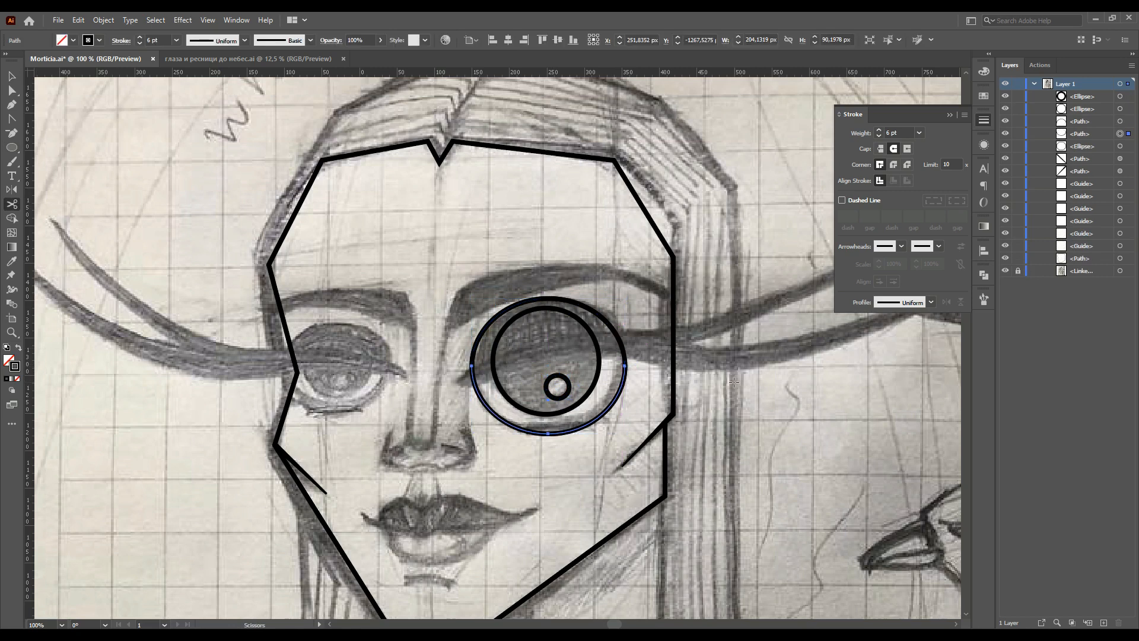
key("a")
left_click_drag(555, 352, 557, 348)
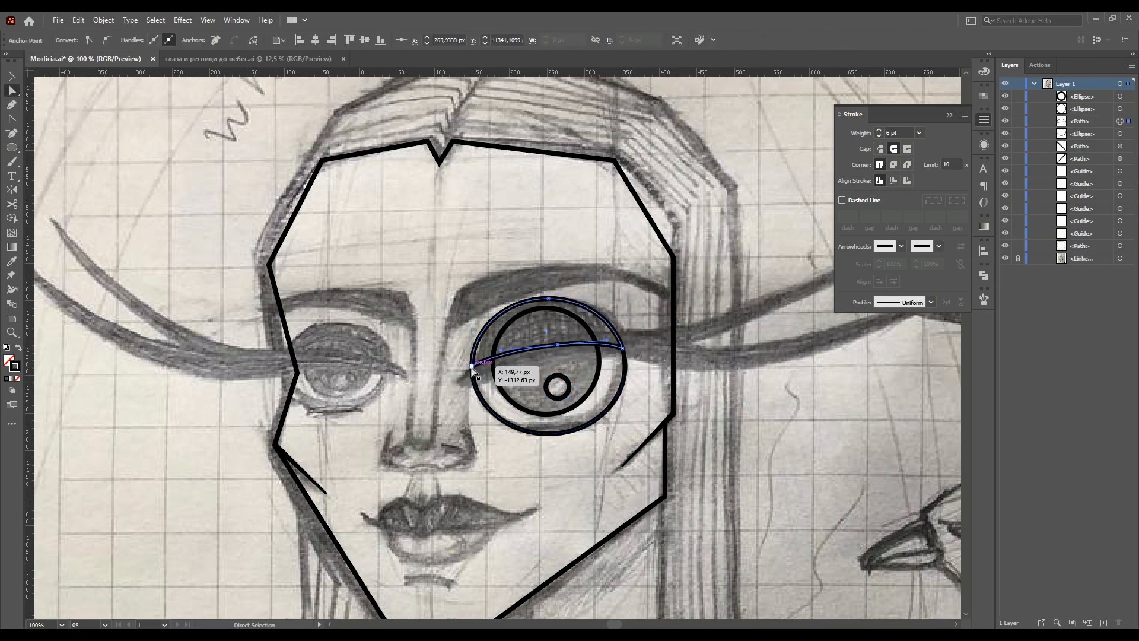
Move the eyelid shape above the other eye parts in the layer order and set its fill to none.
left_click(11, 362)
left_click(853, 147)
left_click_drag(1091, 121, 1095, 96)
left_click(17, 378)
Draw the long curved lash with the Pen tool from the right eye's inner corner to the tip beyond the perched bird.
key("p")
key("ctrl+minus")
scroll(338, 380, "right", 5)
left_click(331, 377)
left_click_drag(419, 349, 525, 378)
left_click(855, 209)
Refine the long lash's curve over the eyelid and reposition its starting point at the inner eye corner.
left_click(451, 352, "ctrl")
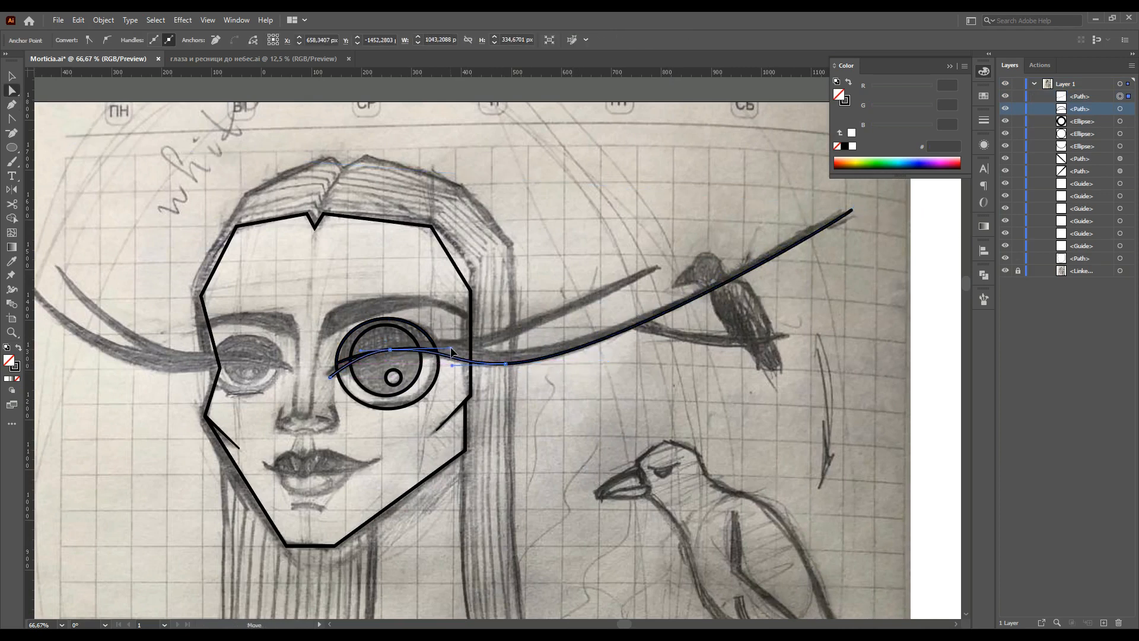
scroll(331, 372, "up", 2)
left_click(349, 346)
left_click_drag(331, 370, 331, 368)
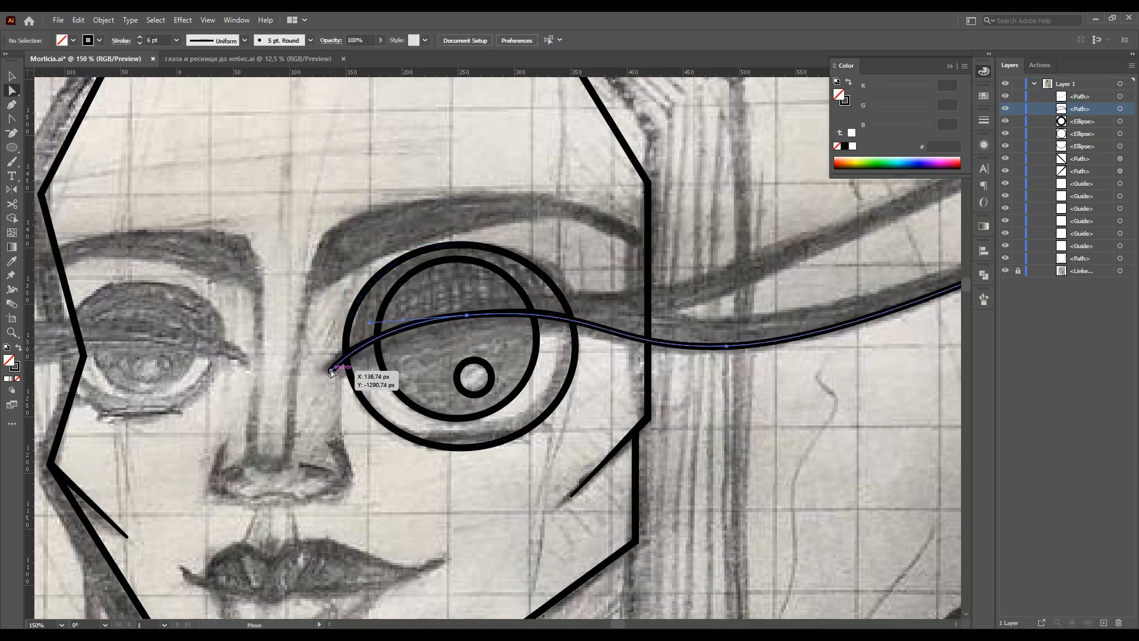
left_click(641, 344)
scroll(641, 344, "down", 3)
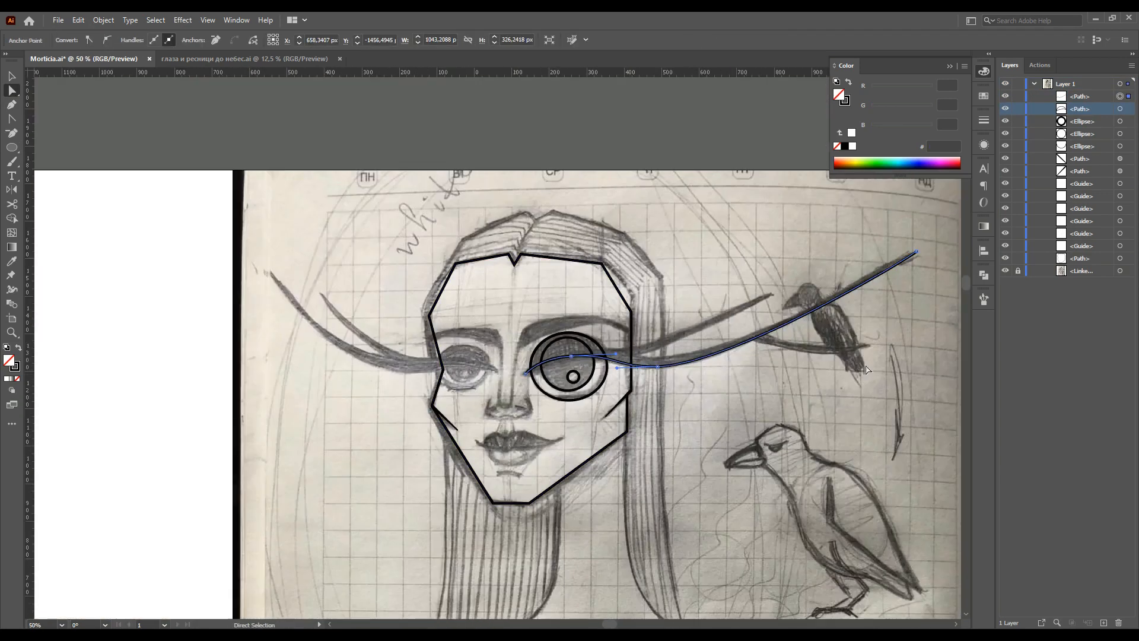
Draw a shorter curved lash above the long one and a small branch off the long lash beneath the perched bird.
scroll(612, 367, "up", 1)
left_click(450, 350, "ctrl")
left_click(451, 360)
left_click_drag(548, 351, 586, 342)
left_click(722, 272)
left_click(8, 89)
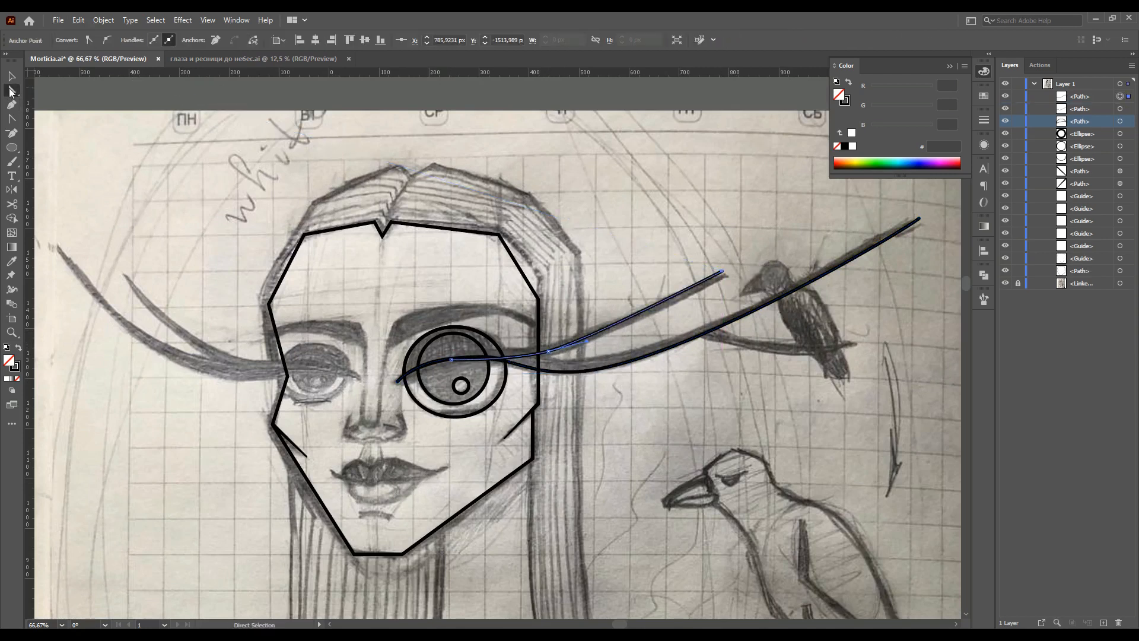
left_click(590, 344, "ctrl")
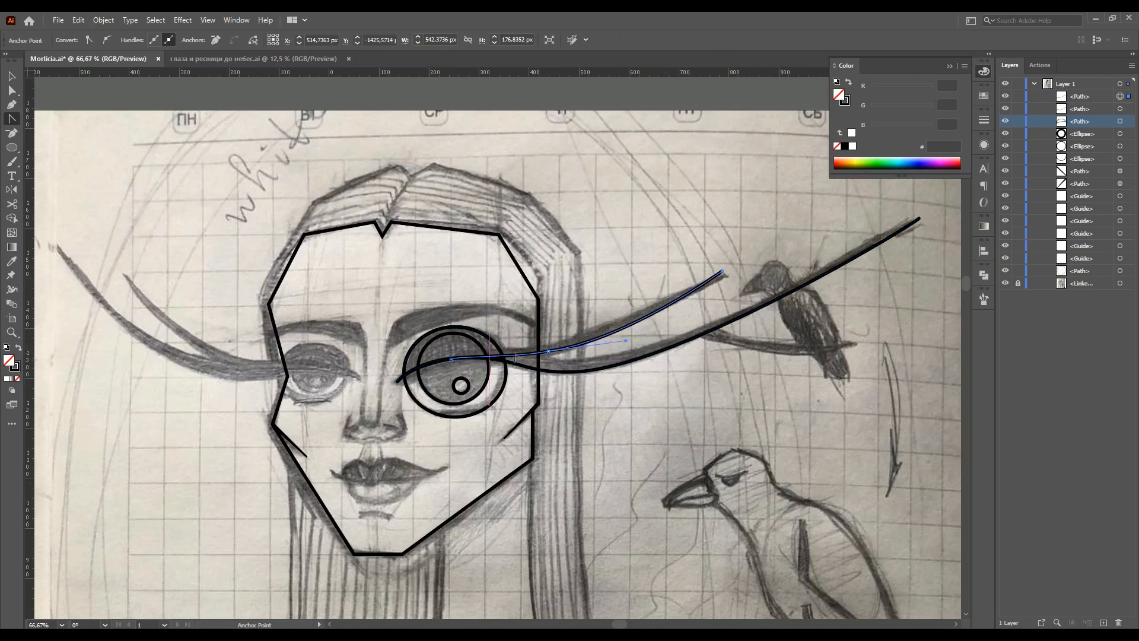
left_click(705, 333)
left_click_drag(856, 342, 940, 323)
Thicken the middle of all three right lashes with the Width tool, leaving tapered tips and making the small branch about 23 px wide.
left_click(12, 289)
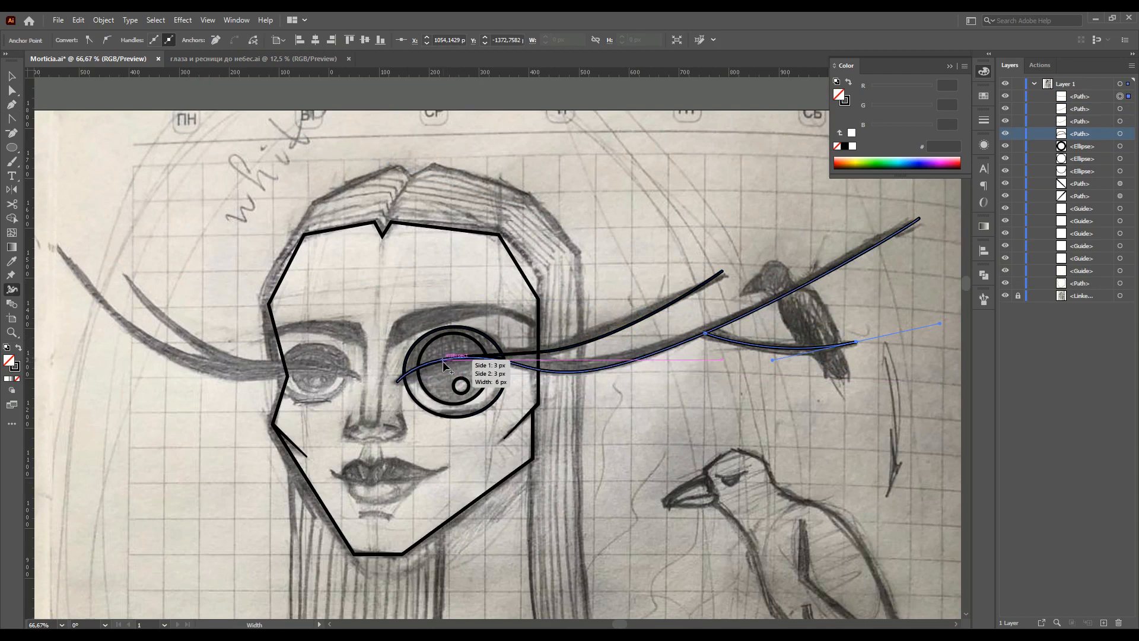
left_click_drag(442, 361, 443, 367)
left_click_drag(586, 372, 587, 386)
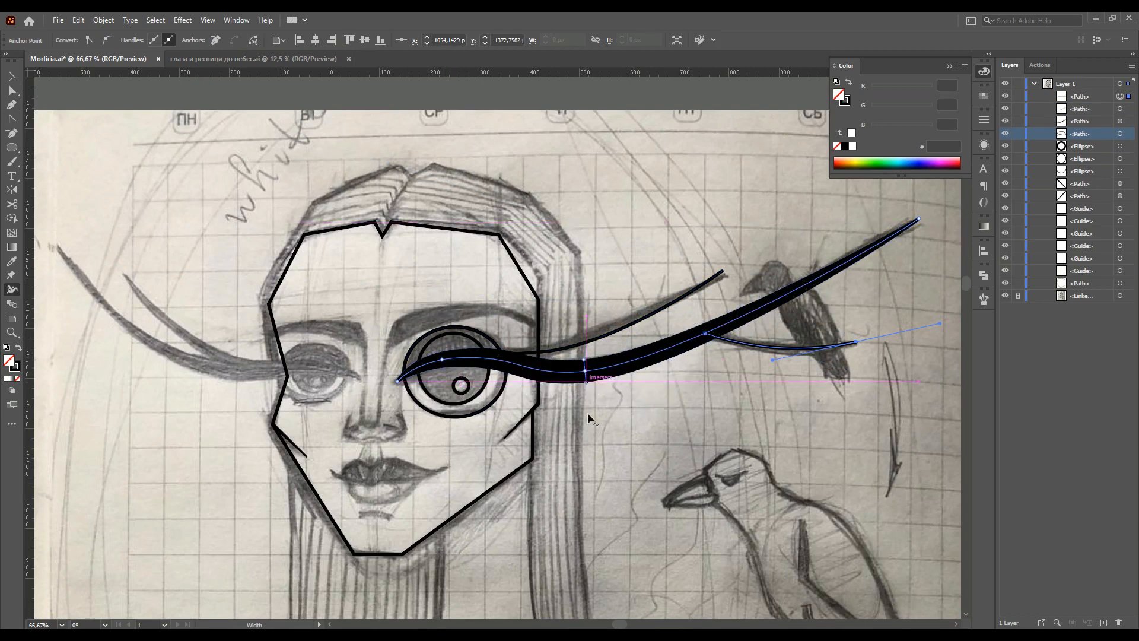
left_click_drag(540, 358, 534, 358)
left_click_drag(706, 334, 706, 336)
left_click_drag(839, 344, 839, 400)
left_click_drag(761, 360, 764, 353)
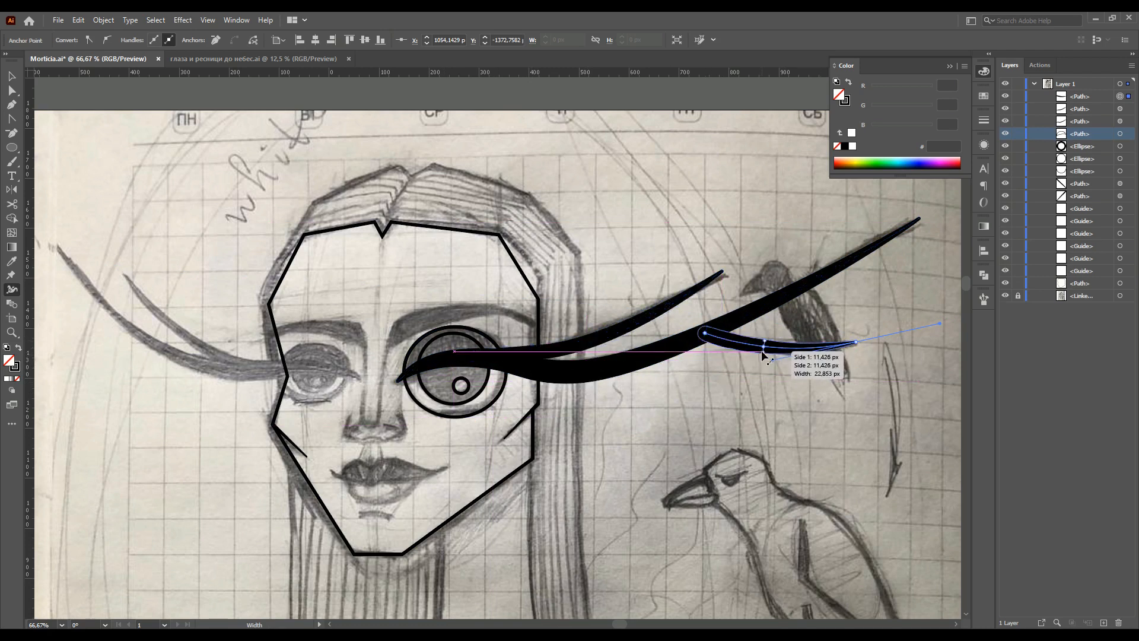
key("a")
left_click(723, 273)
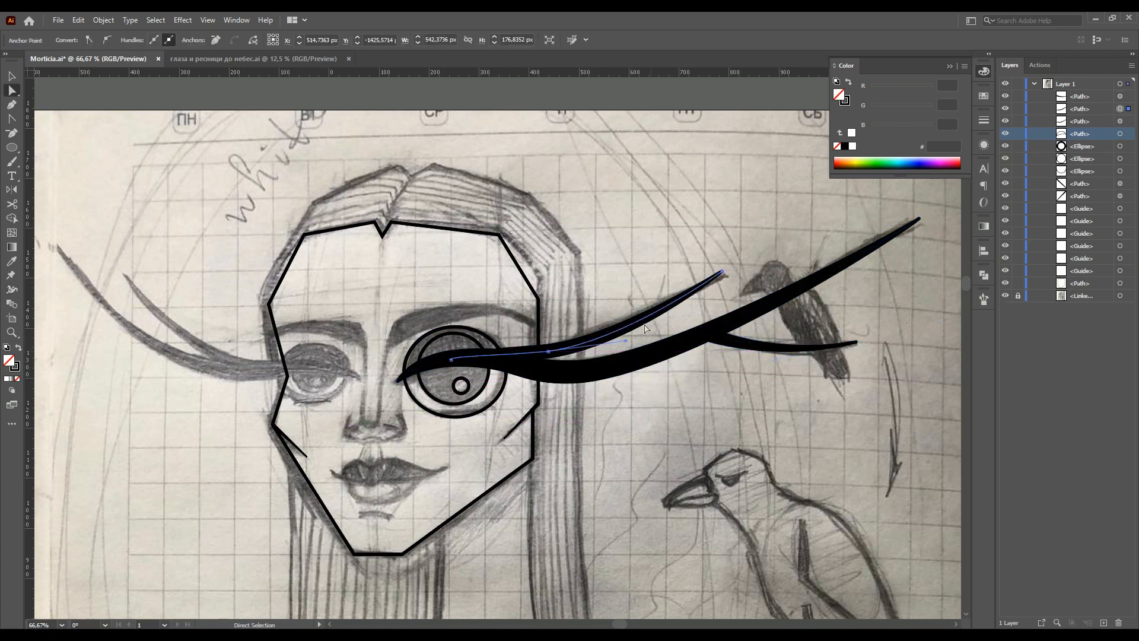
left_click(769, 363)
scroll(750, 388, "down", 1)
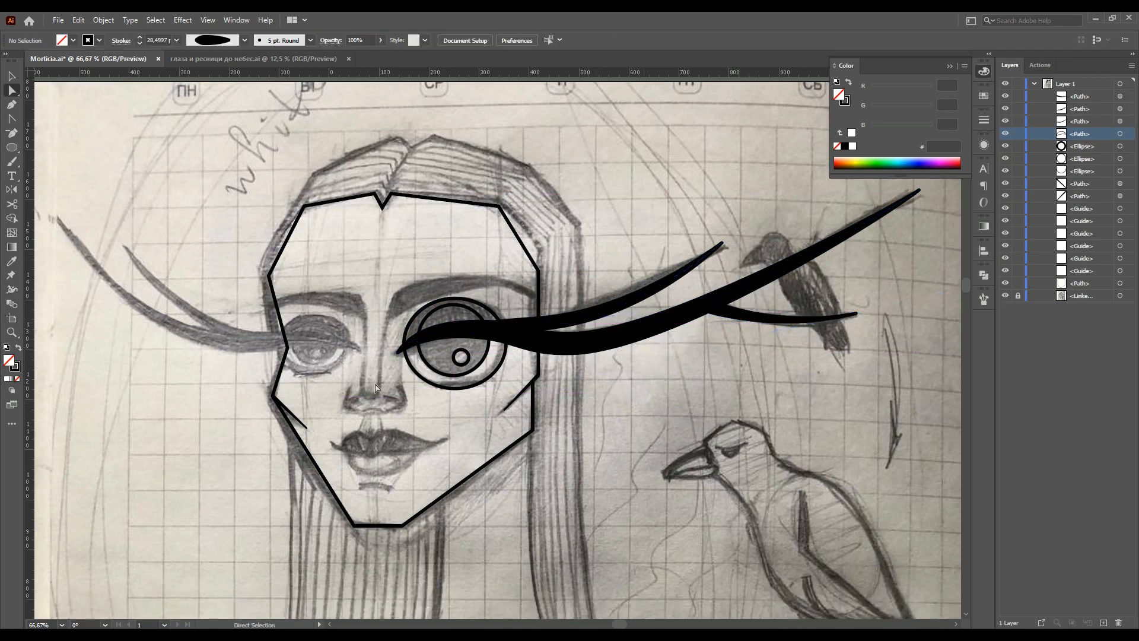
Group the right eye's ellipses, eyelid and lashes, and clear the selection.
left_click_drag(468, 392, 469, 392)
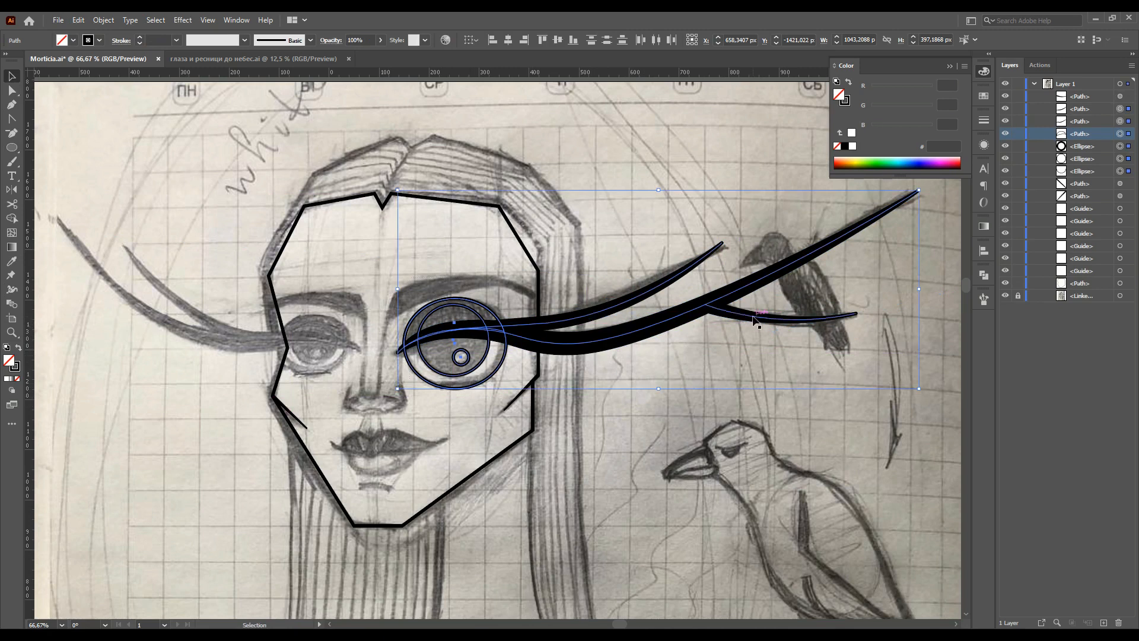
key("ctrl+g")
key("ctrl+shift+a")
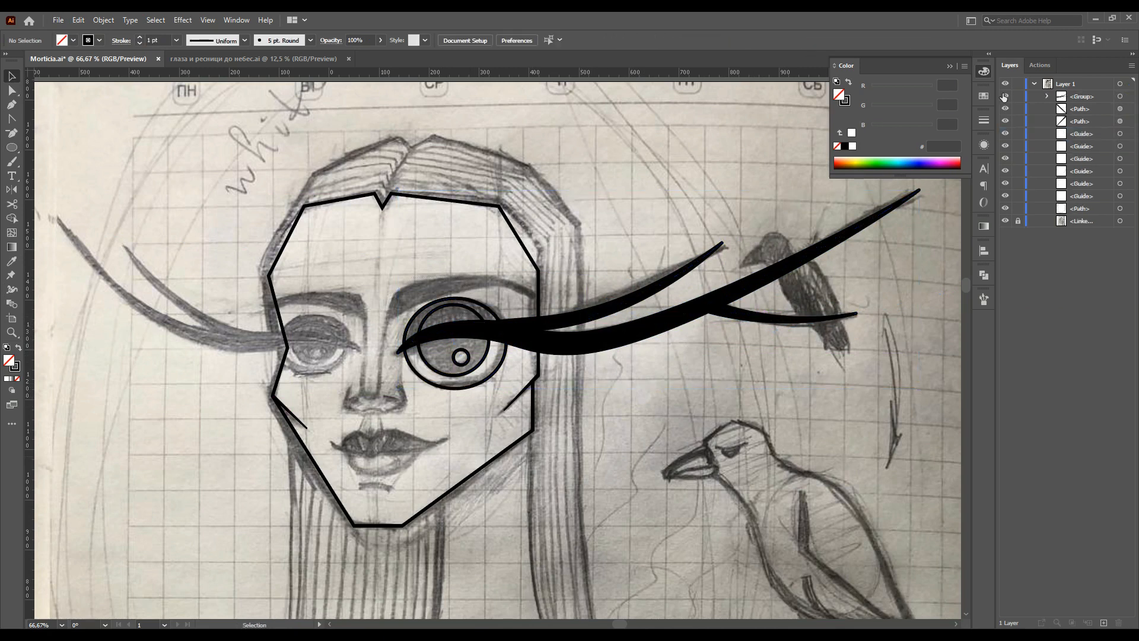
Draw the left eye's outer ellipse, about 152 by 128 px, over the sketch and match its 6 pt stroke to the right eye.
left_click_drag(331, 372, 344, 385)
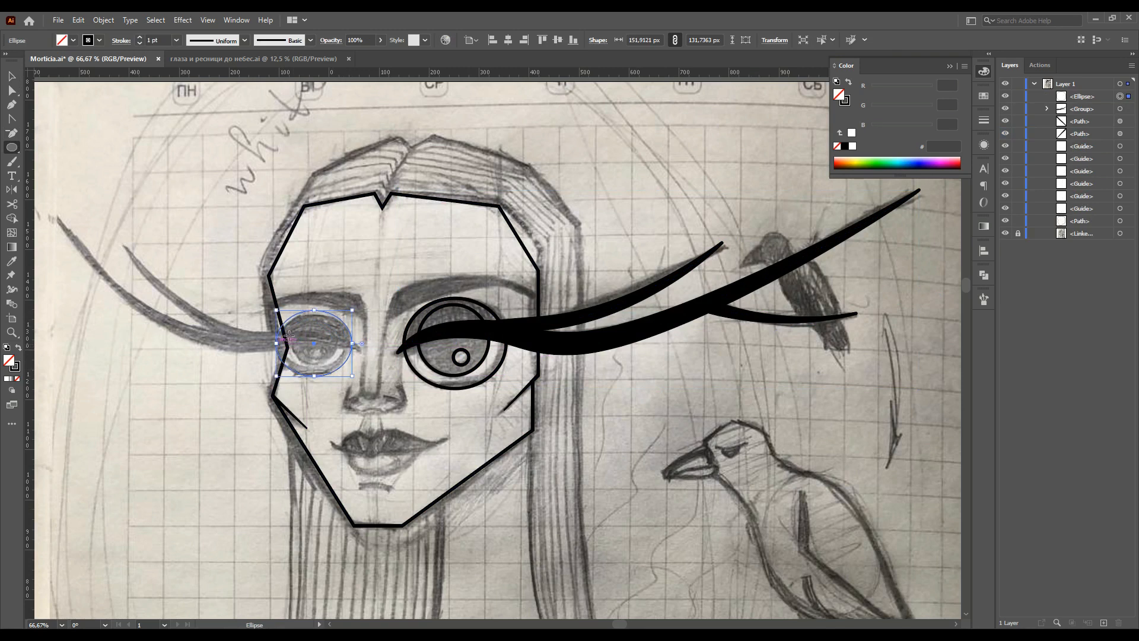
scroll(315, 316, "up", 3)
left_click_drag(314, 314, 315, 312)
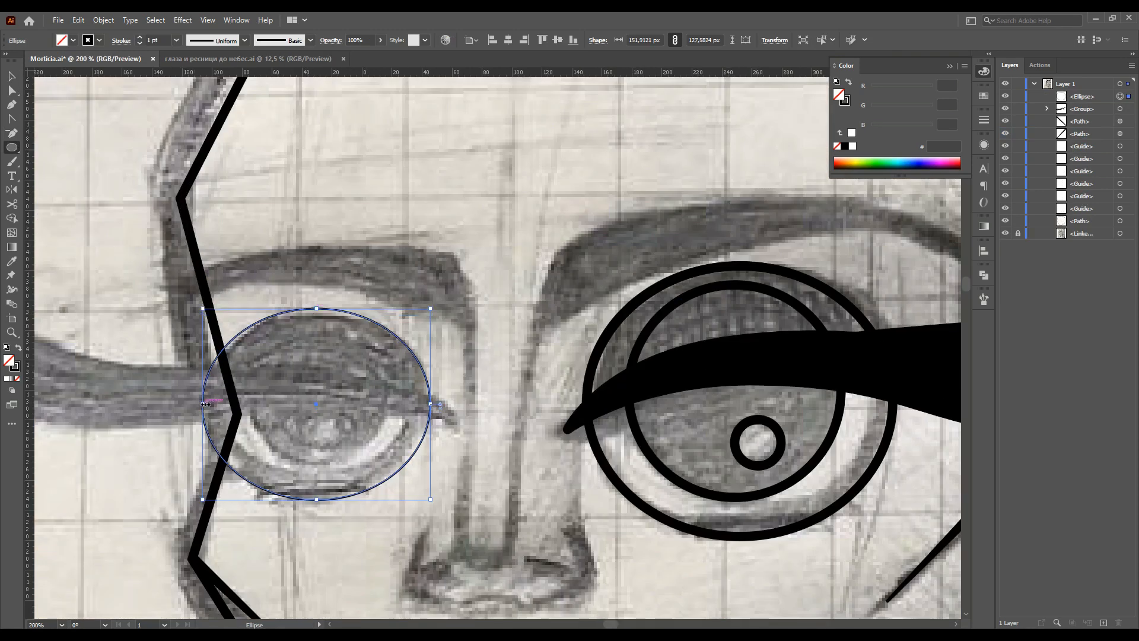
key("i")
left_click(601, 461)
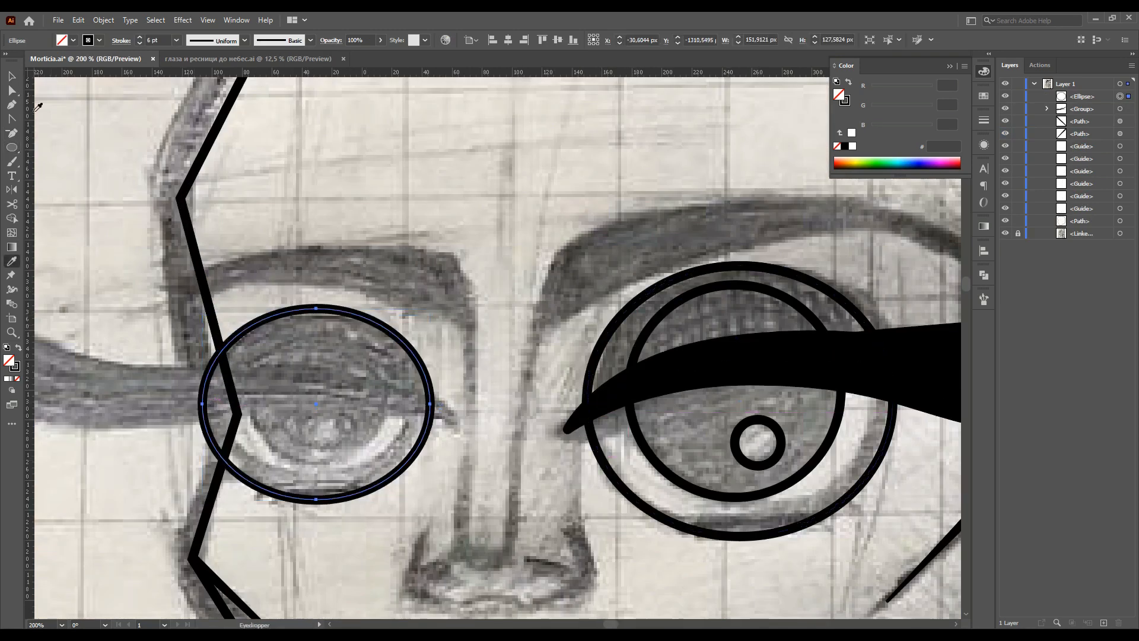
Draw the iris and a small pupil highlight as circles inside the left eye's outer ellipse.
key("l")
mouse_move(334, 410)
left_mouse_down()
mouse_move(336, 423)
mouse_move(317, 392)
mouse_move(344, 451)
left_mouse_up()
key("ctrl+minus")
Duplicate the left eye's outer ellipse, cut the copy at its two side points and delete its lower half.
left_click_drag(249, 309, 420, 452)
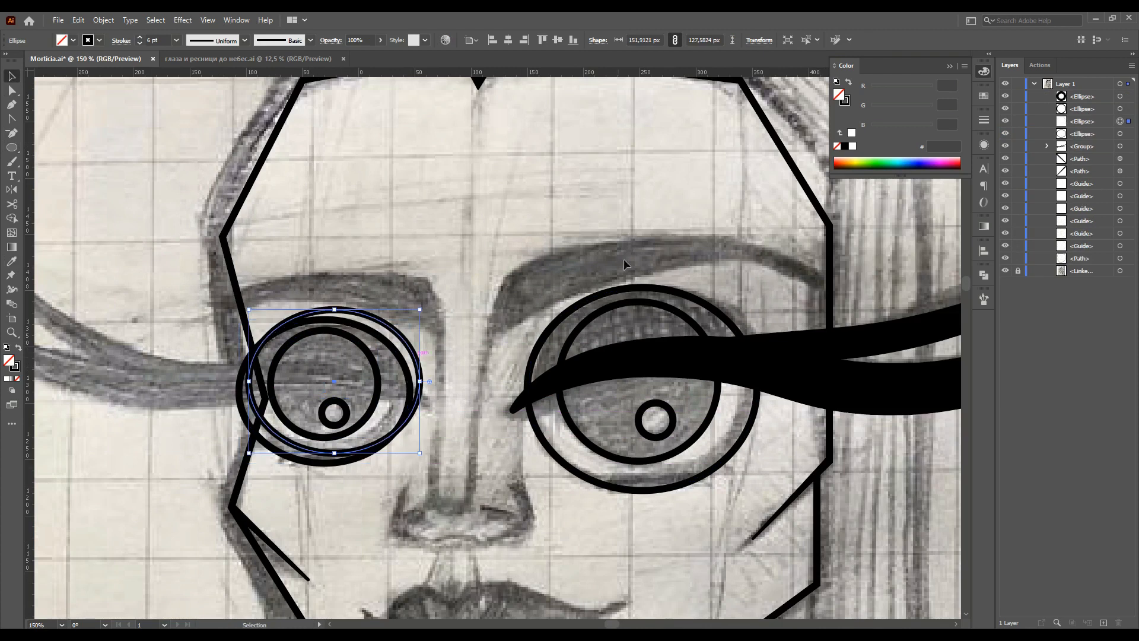
left_click(15, 206)
left_click(249, 381)
left_click(420, 381)
key("v")
left_click(334, 453)
key("Delete")
Close the half ellipse with a curved line across the iris as the left eyelid, aligned with the eye and topmost in the layer.
key("p")
left_click(249, 381)
left_click(347, 372)
mouse_move(420, 383)
left_mouse_down()
mouse_move(404, 398)
mouse_move(409, 391)
left_mouse_up()
key("v")
left_click_drag(1082, 122, 1081, 97)
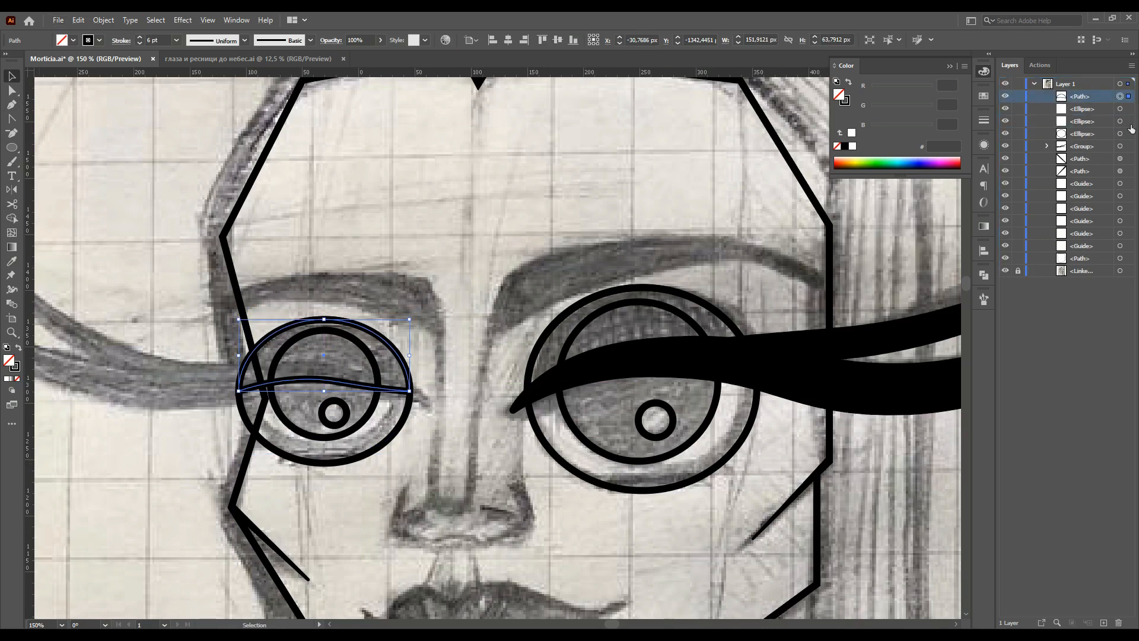
left_click(451, 361)
Draw the left eye's long lash from the inner corner across the eyelid to the sketched tip, and refine its anchors.
scroll(413, 256, "down", 1)
scroll(172, 191, "down", 1)
scroll(166, 190, "left", 1)
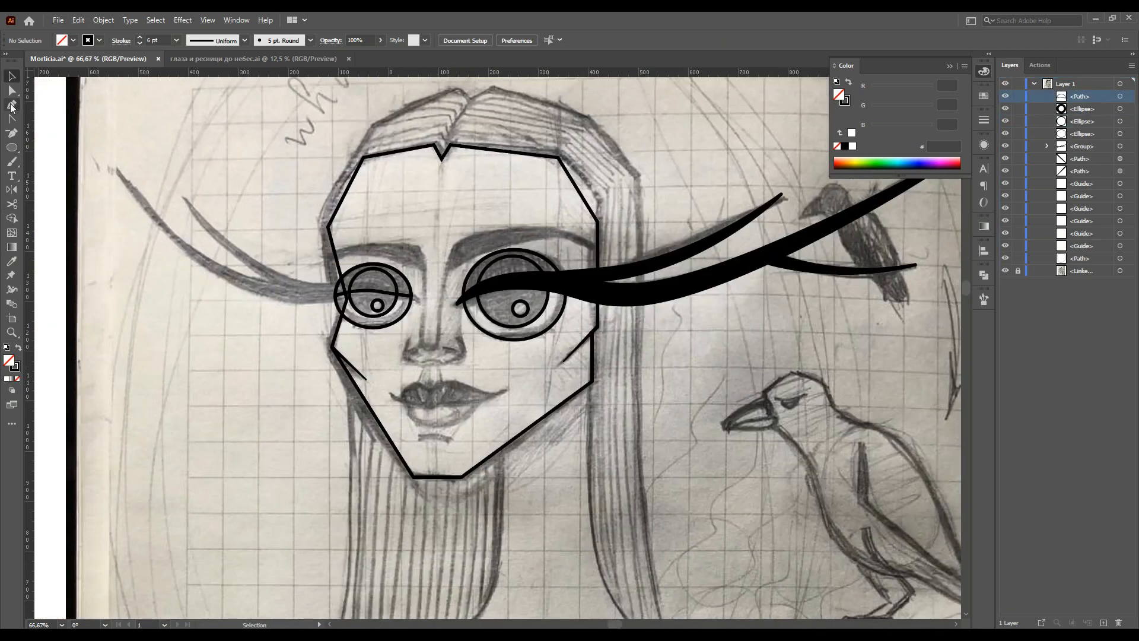
left_click(419, 305)
left_click_drag(372, 286, 272, 297)
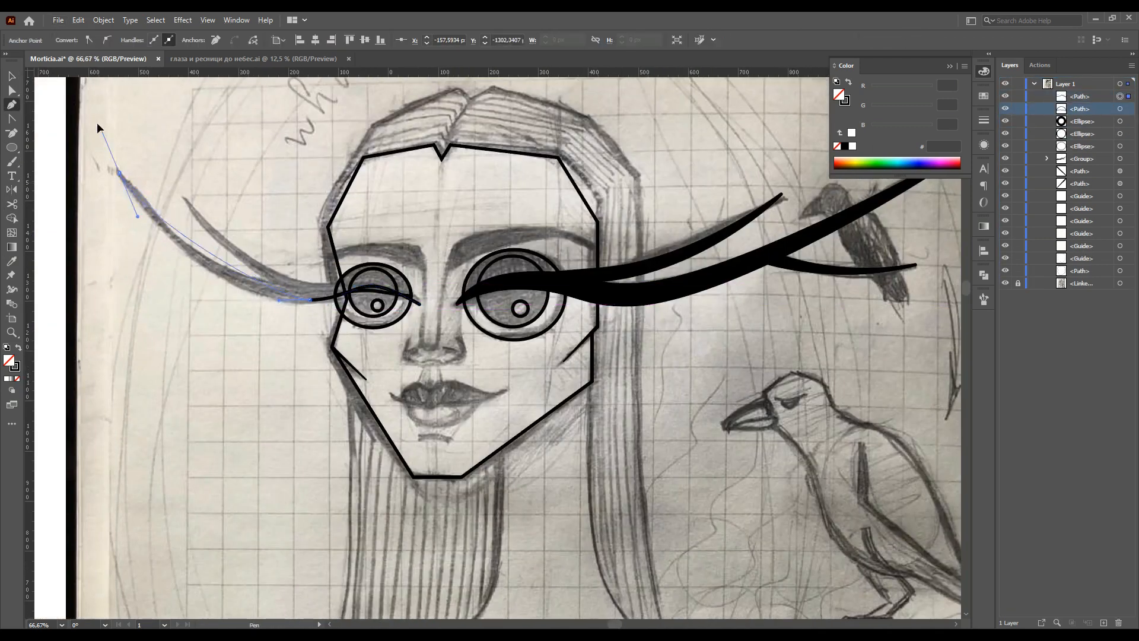
left_click_drag(119, 172, 147, 116)
mouse_move(280, 301)
left_mouse_down()
mouse_move(312, 298)
mouse_move(298, 298)
left_mouse_up()
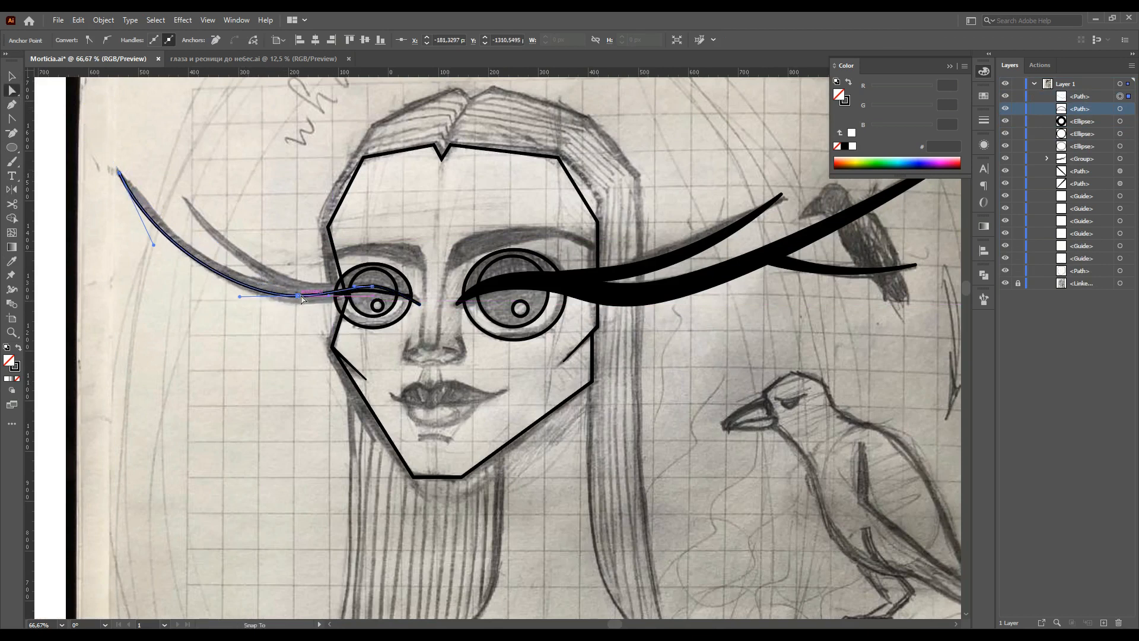
left_click_drag(391, 292, 405, 290)
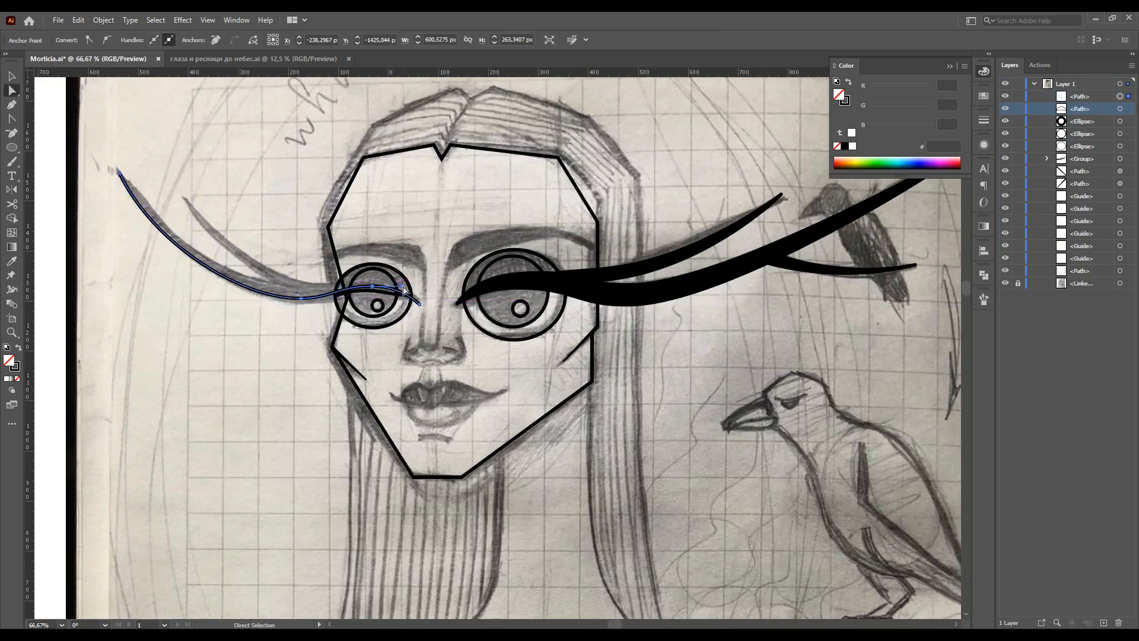
Draw the left eye's shorter curved lash above the long one, joining it at the eyelid.
key("ctrl+equal")
key("ctrl+equal")
key("ctrl+minus")
key("ctrl+minus")
key("p")
left_click_drag(211, 198, 277, 260)
left_click(361, 293)
key("ctrl+shift+a")
Thicken both left lashes with the Width tool, keeping their tips tapered and widening the upper one to about 36 px.
key("shift+w")
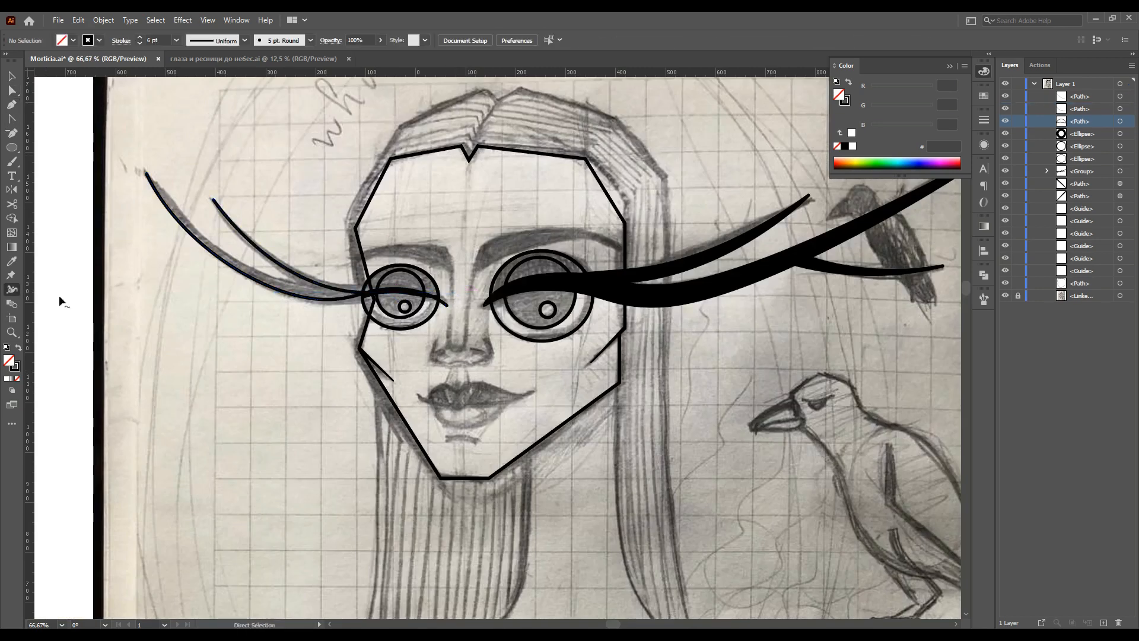
left_click_drag(360, 300, 363, 309)
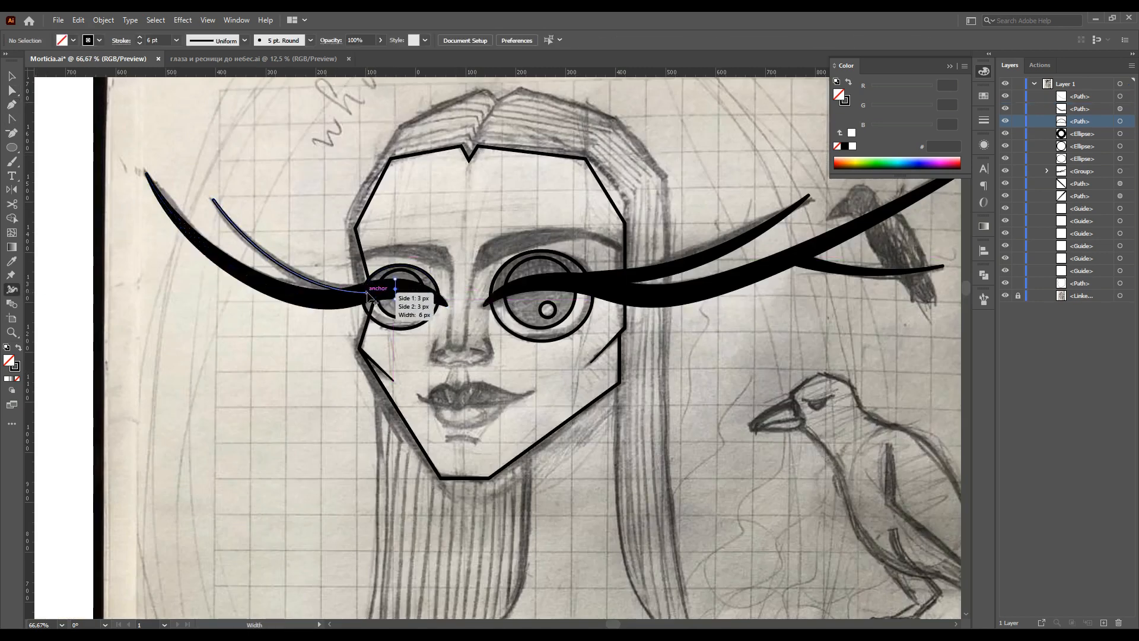
scroll(356, 291, "up", 2, "alt")
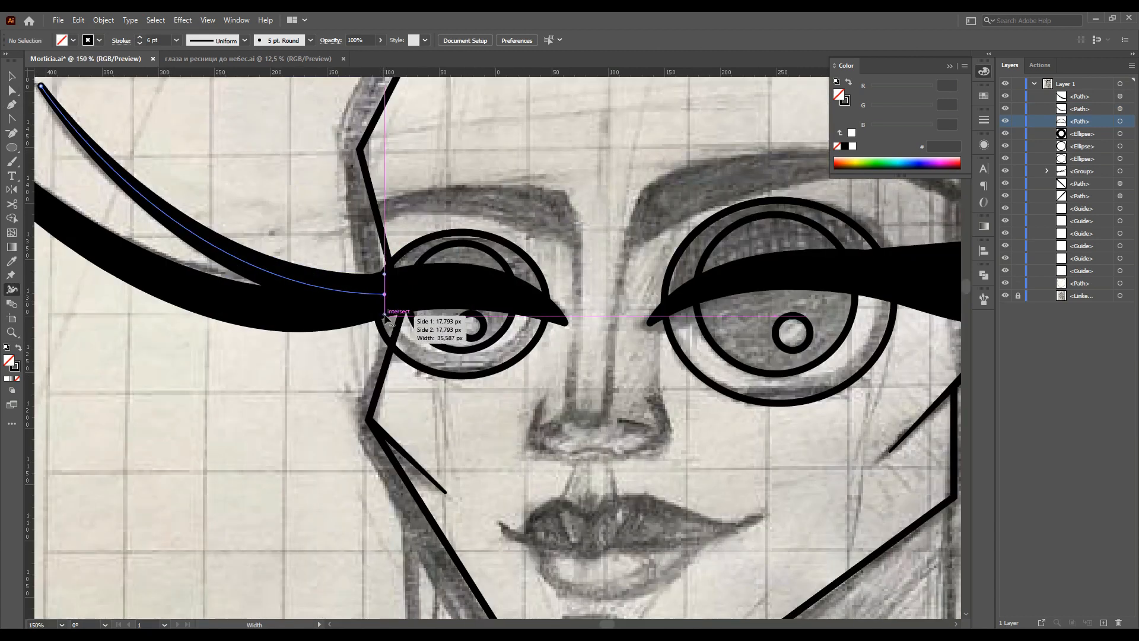
scroll(178, 332, "down", 2, "alt")
key("v")
scroll(144, 379, "down", 2, "alt")
scroll(186, 362, "up", 3, "alt")
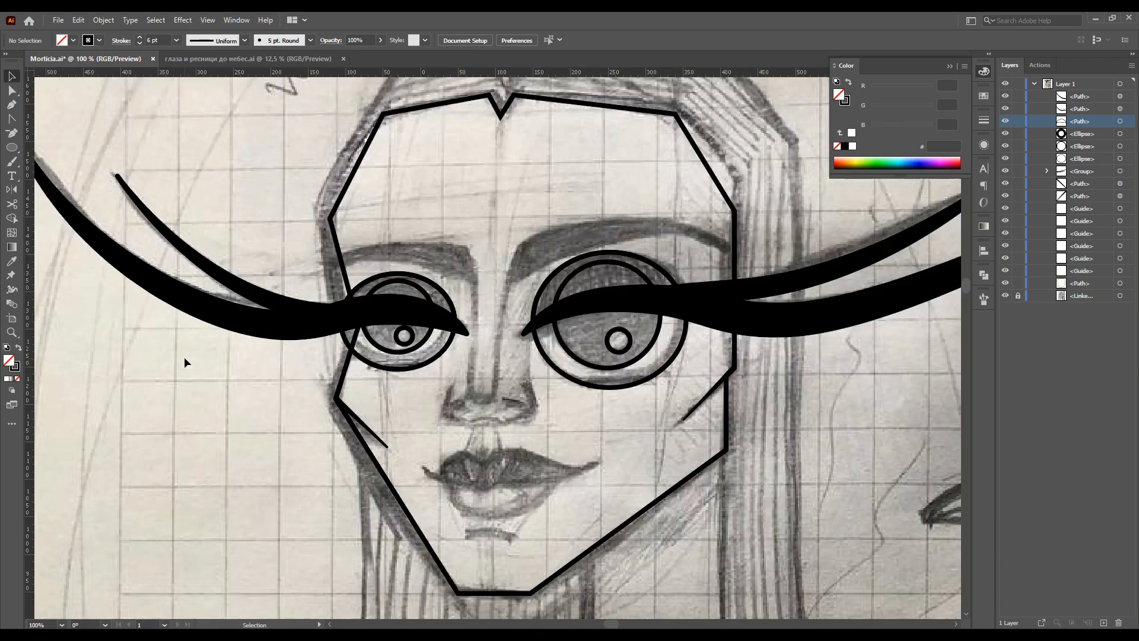
key("shift+w")
left_click_drag(389, 350, 332, 335)
scroll(315, 378, "down", 2, "alt")
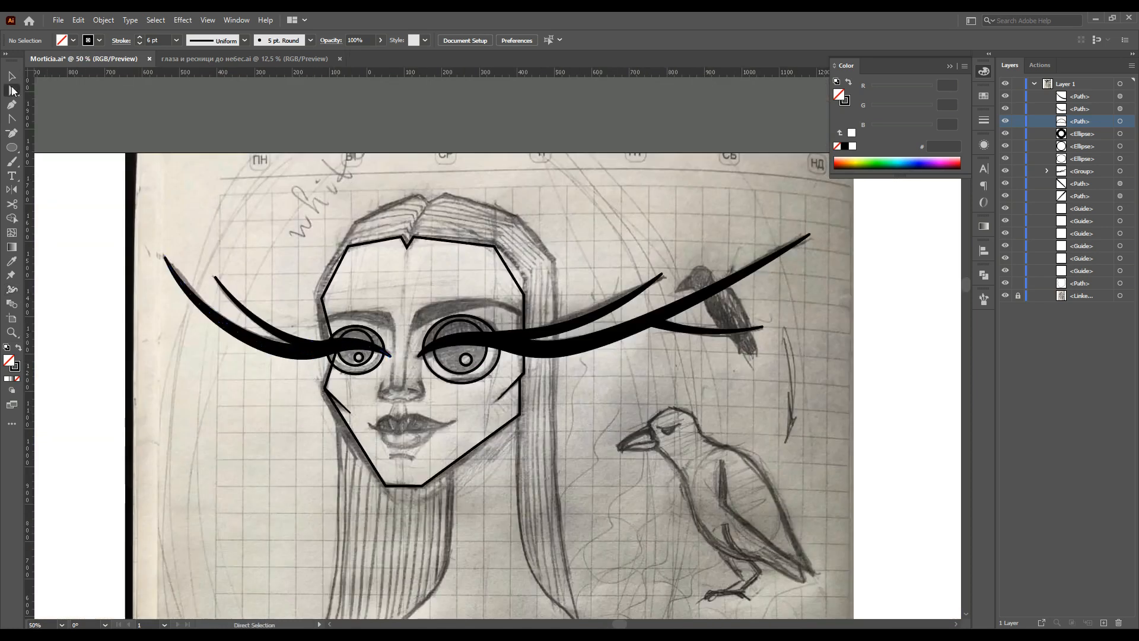
Place a horizontal guide level with the inner corners of the eyes.
scroll(394, 360, "up", 5, "alt")
left_click(302, 349)
scroll(527, 486, "down", 5)
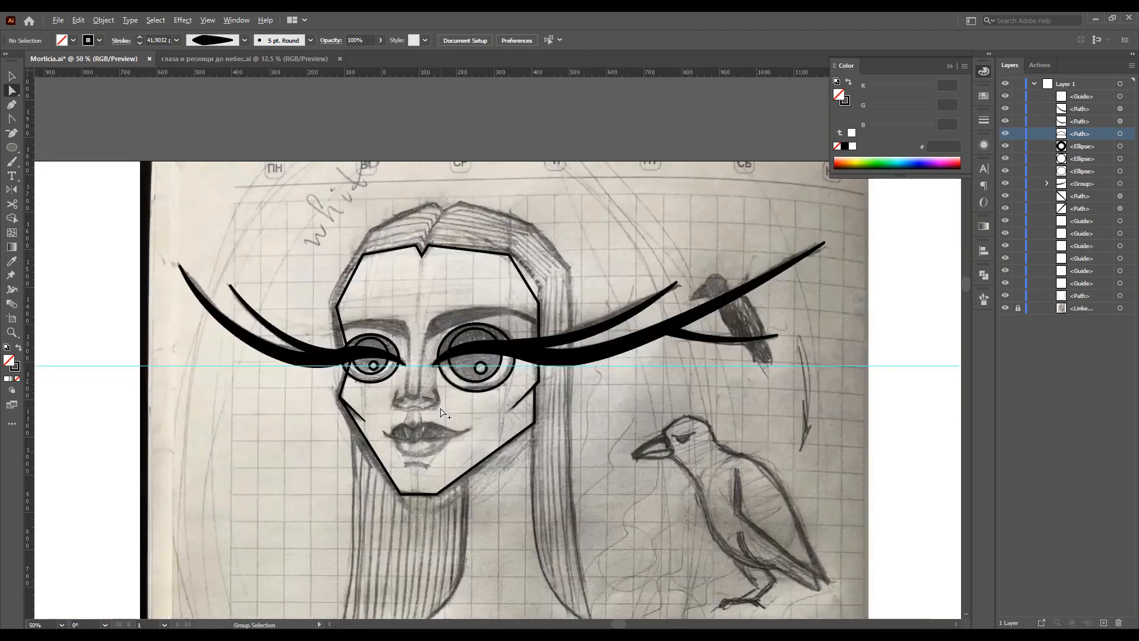
Fill both eyelids with beige D8BB9E.
scroll(352, 289, "up", 3)
left_click(353, 289)
left_click(475, 255, "shift")
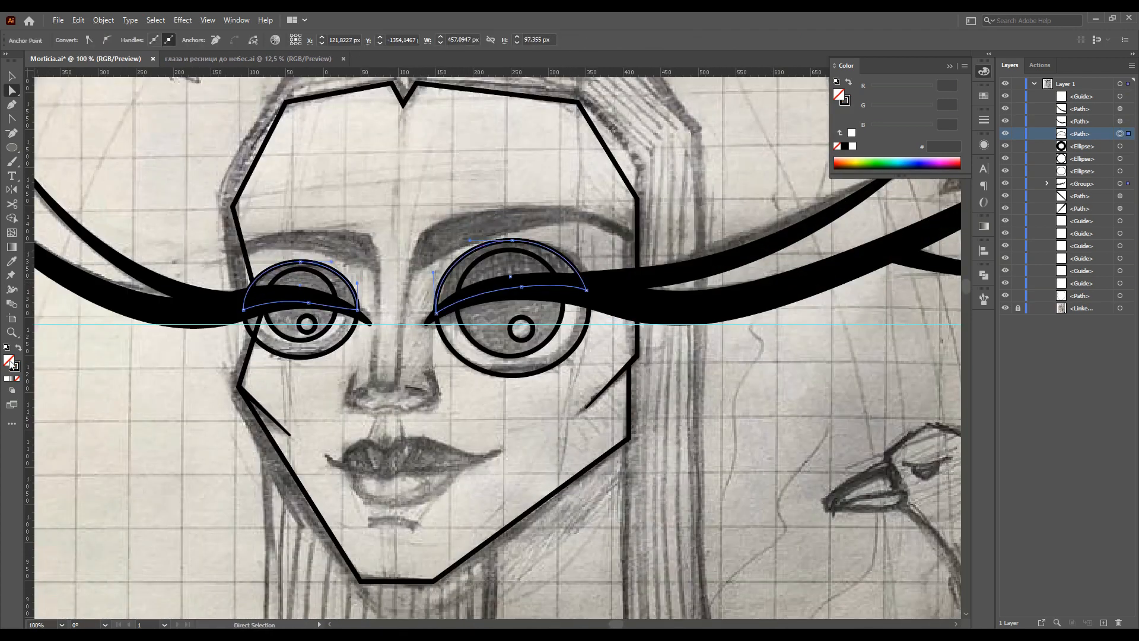
double_click(9, 360)
left_click_drag(742, 388, 741, 399)
left_click(847, 267)
scroll(288, 474, "down", 5)
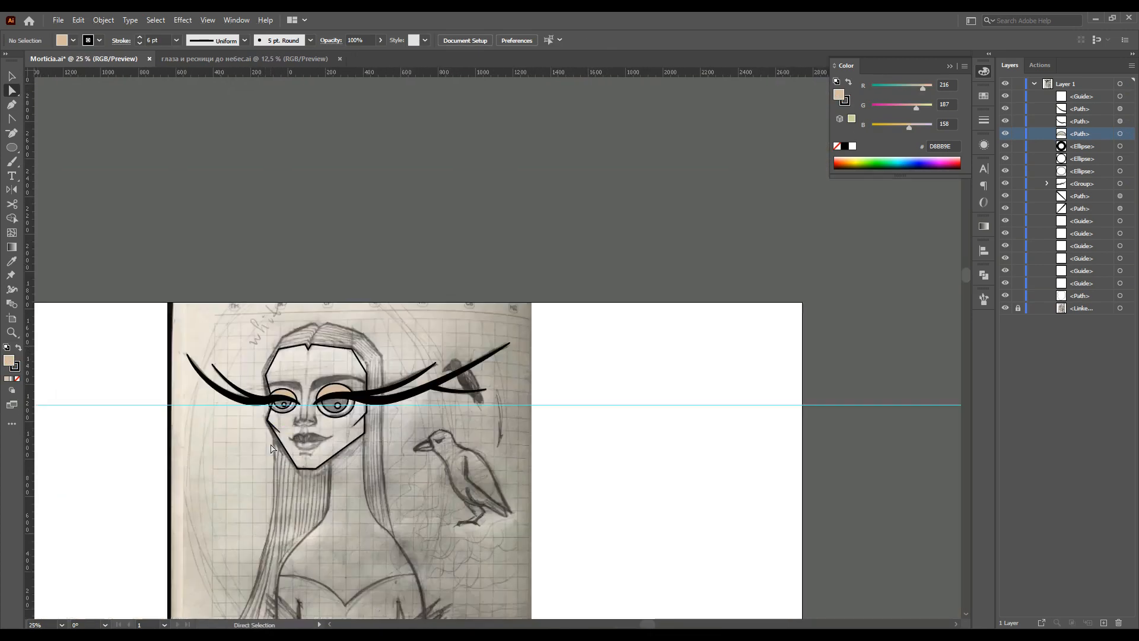
Fill the small highlight circles in both eyes with white (ffffff) and remove their stroke.
scroll(525, 354, "up", 5)
left_click(525, 354)
double_click(9, 360)
type("ffffff")
key("Return")
key("ctrl+shift+a")
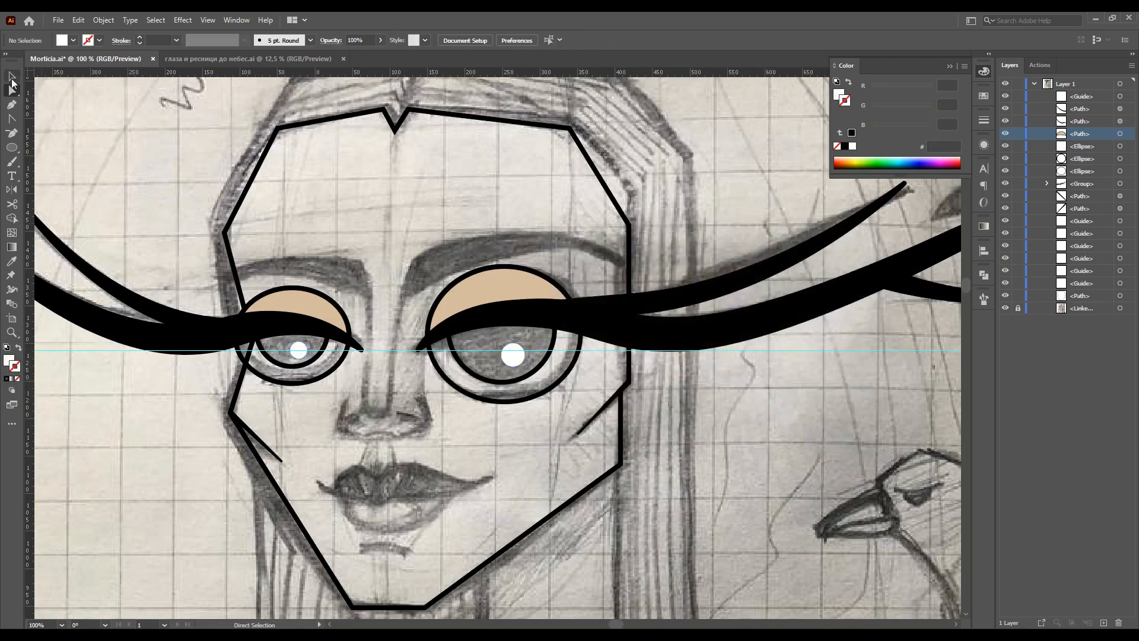
Group the left eye's ellipses, eyelid and lashes, and clear the selection.
left_click_drag(269, 272, 320, 405)
key("ctrl+g")
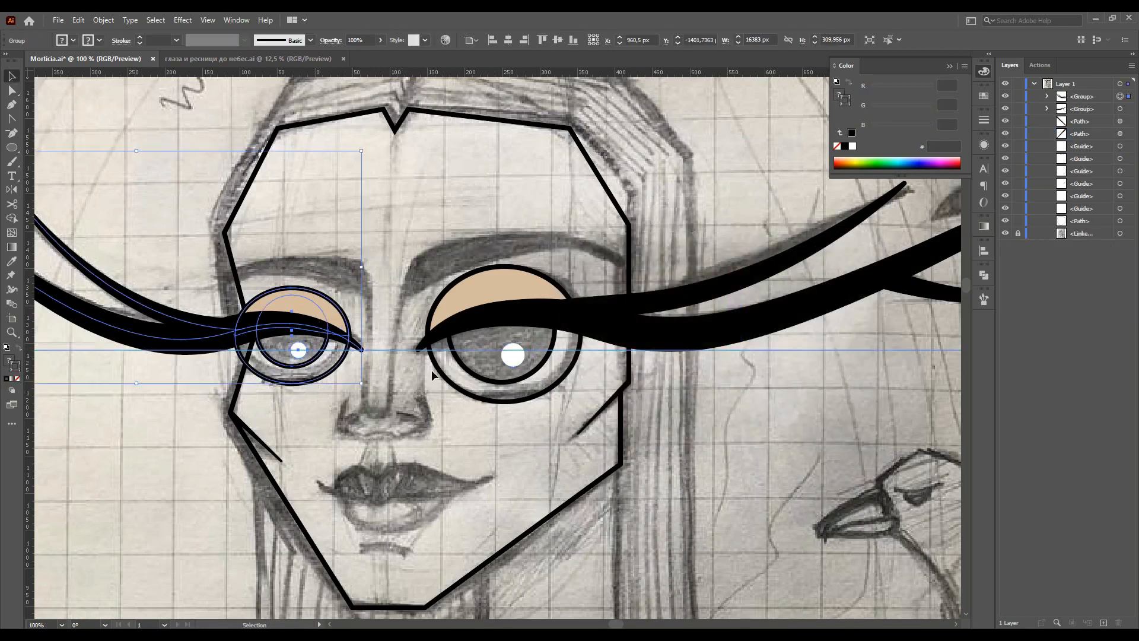
key("ctrl+shift+a")
Trace the nose bridge as a narrow U-shaped path between the inner brow ends, with a black stroke and no fill.
scroll(50, 199, "down", 1)
left_click(362, 234)
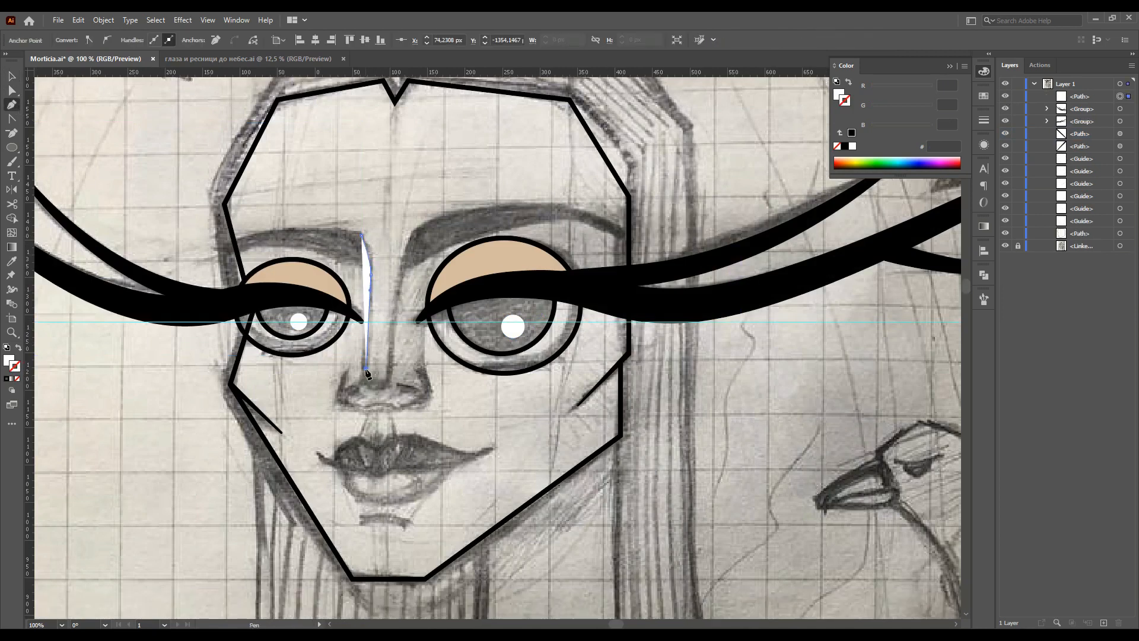
left_click_drag(388, 383, 389, 384)
left_click(390, 365)
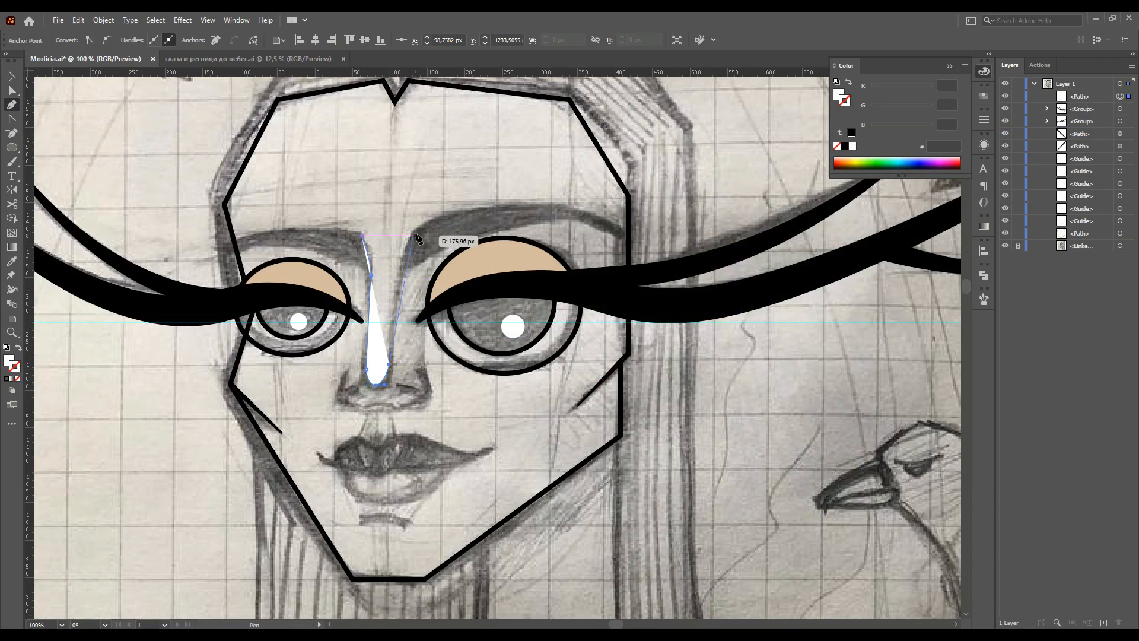
left_click(397, 274)
left_click(414, 240)
key("shift+x")
key("a")
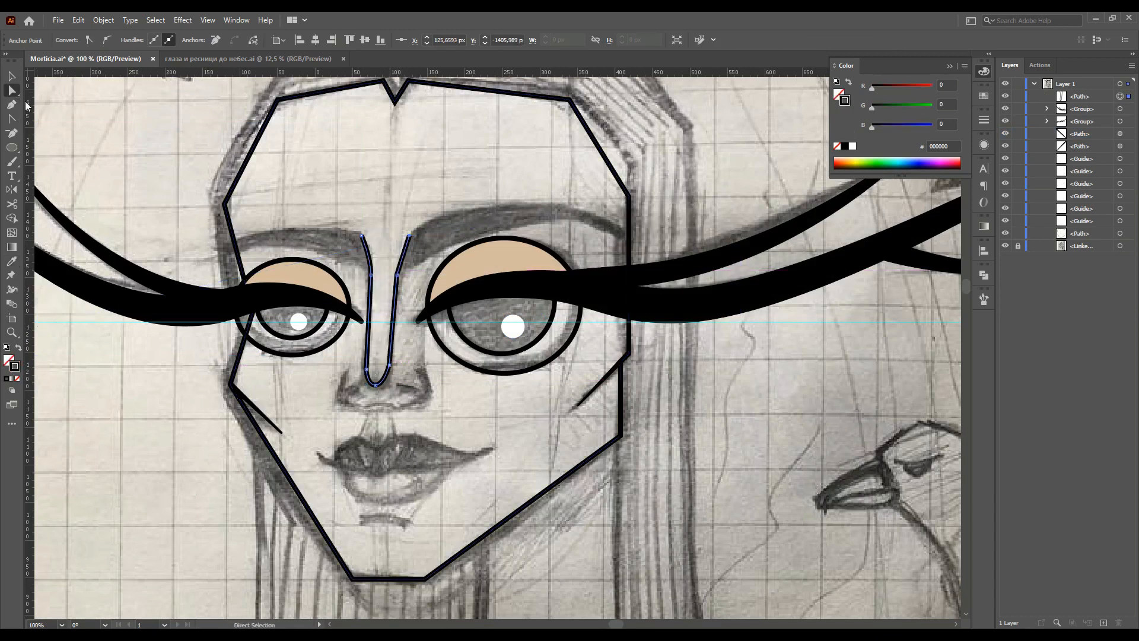
Refine the nose path's rounded tip and reposition its side anchors so both sides run evenly up to the brows.
scroll(385, 357, "up", 3)
left_click_drag(402, 388, 341, 401)
mouse_move(393, 435)
left_mouse_down()
mouse_move(399, 448)
mouse_move(377, 450)
left_mouse_up()
key("ctrl+minus")
left_click(414, 217)
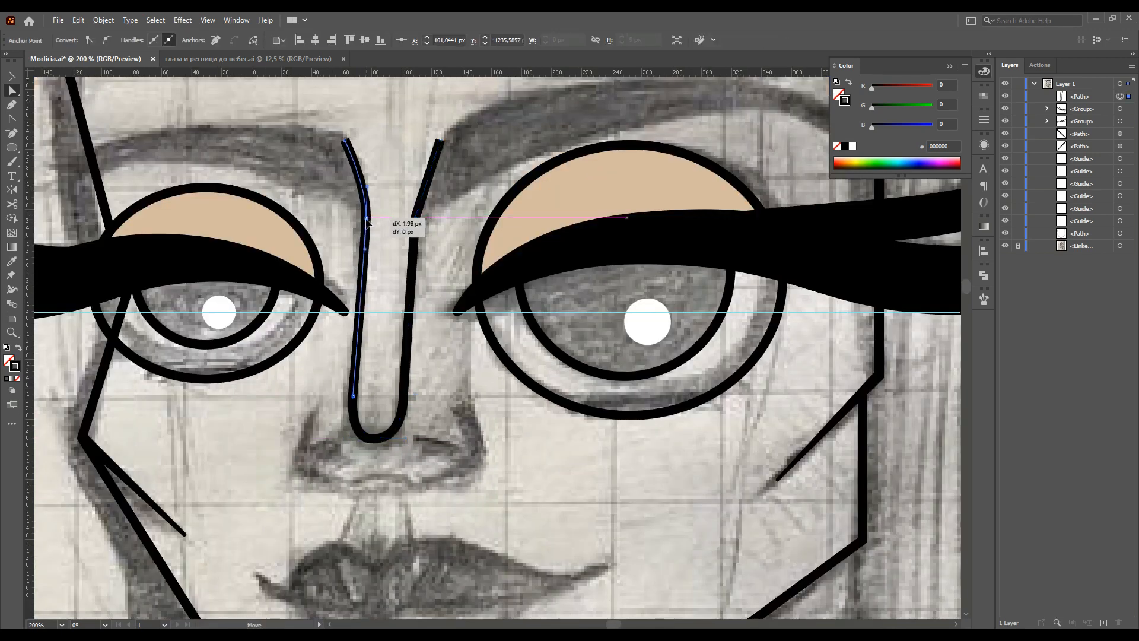
key("ctrl+minus")
key("ctrl+minus")
key("ctrl+minus")
key("ctrl+plus")
key("ctrl+plus")
key("ctrl+shift+a")
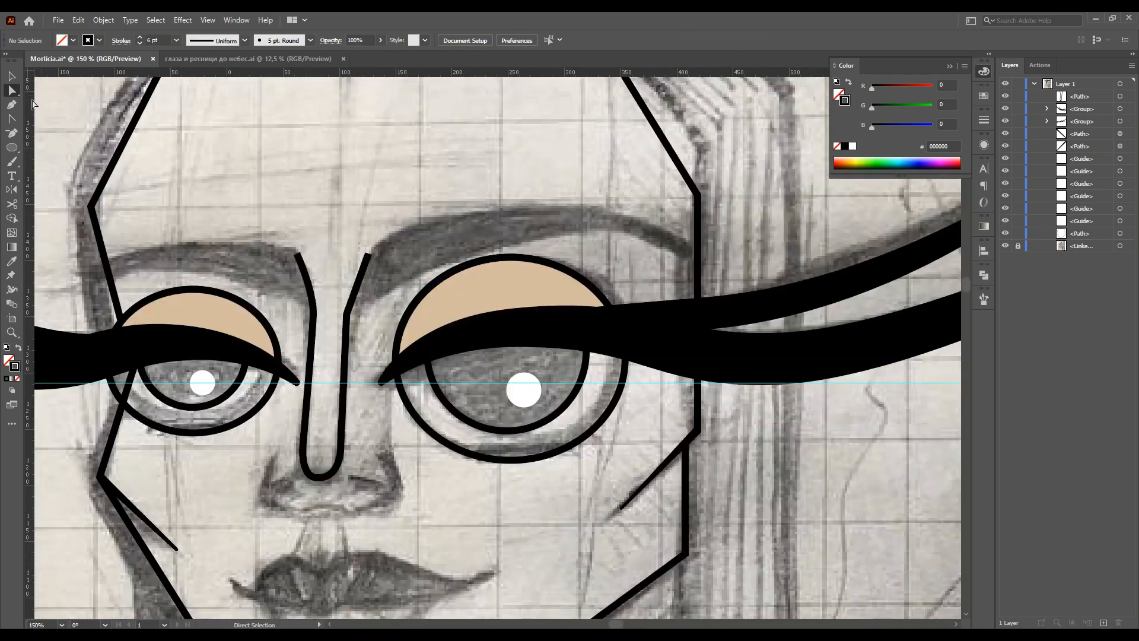
Trace the right eyebrow as a closed curved shape from the nose line out to the face edge and back.
left_click(11, 105)
scroll(343, 291, "down", 1)
left_click(346, 299)
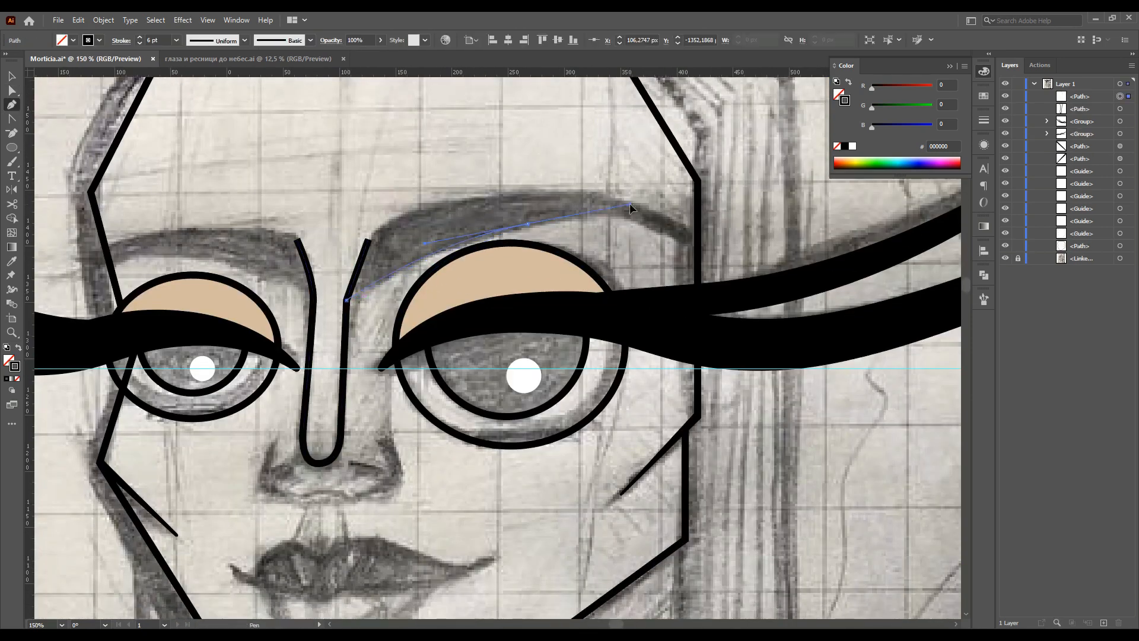
left_click_drag(631, 206, 630, 205)
left_click(688, 235)
left_click(586, 192)
left_click(543, 193)
left_click_drag(363, 243, 345, 300)
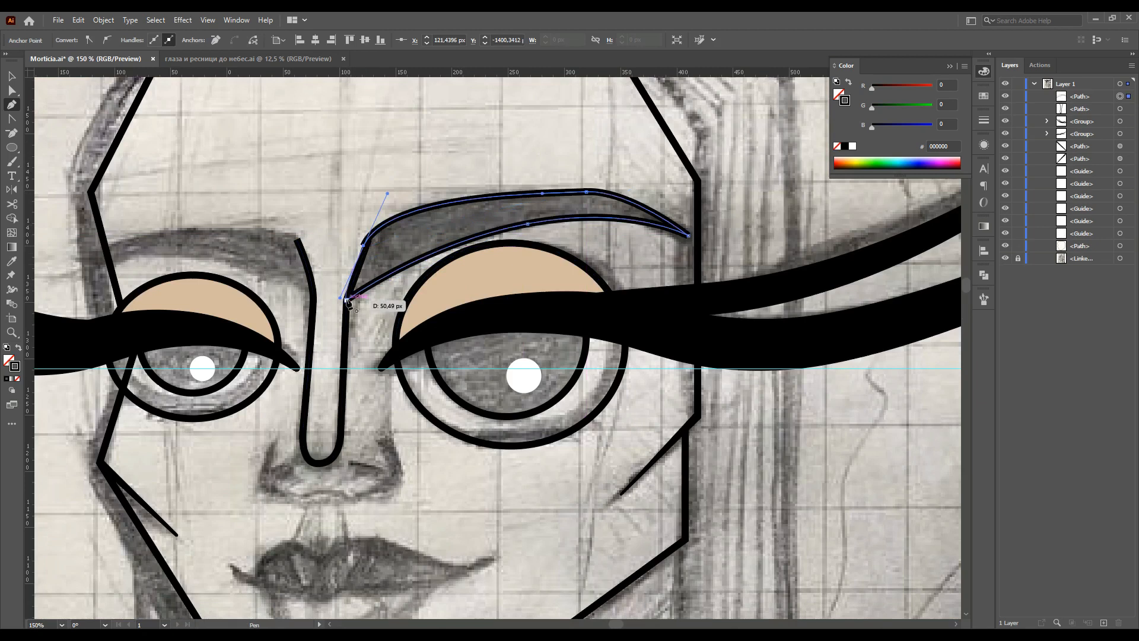
Smooth the right eyebrow's upper curve and align the nose path's upper ends with the brow's inner corner.
left_click(11, 90)
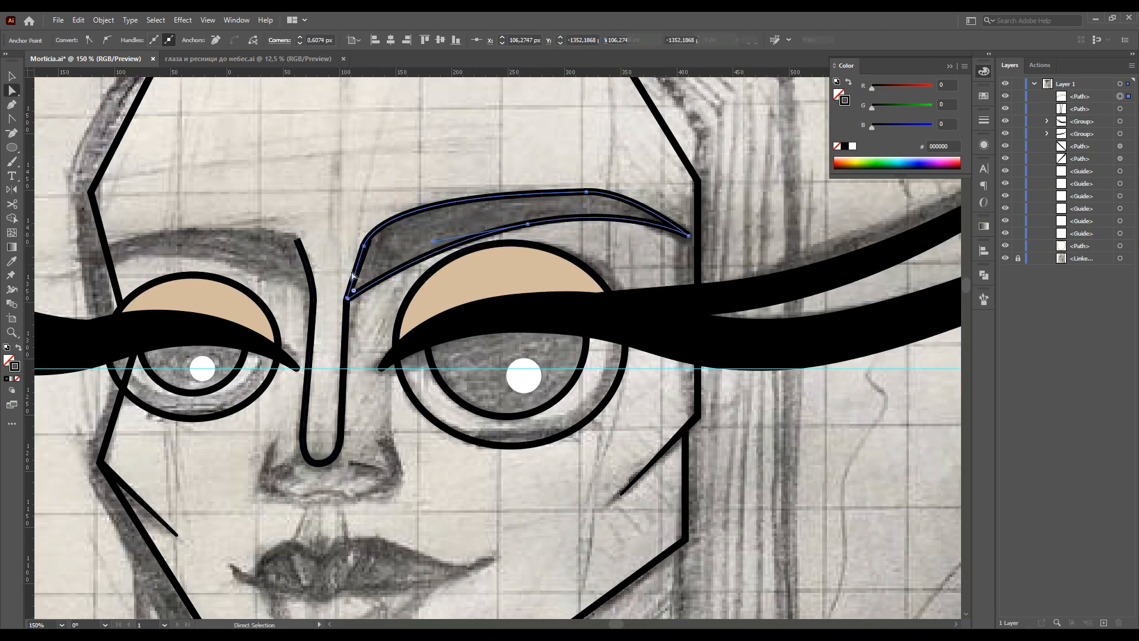
left_click_drag(585, 193, 581, 189)
left_click(368, 250)
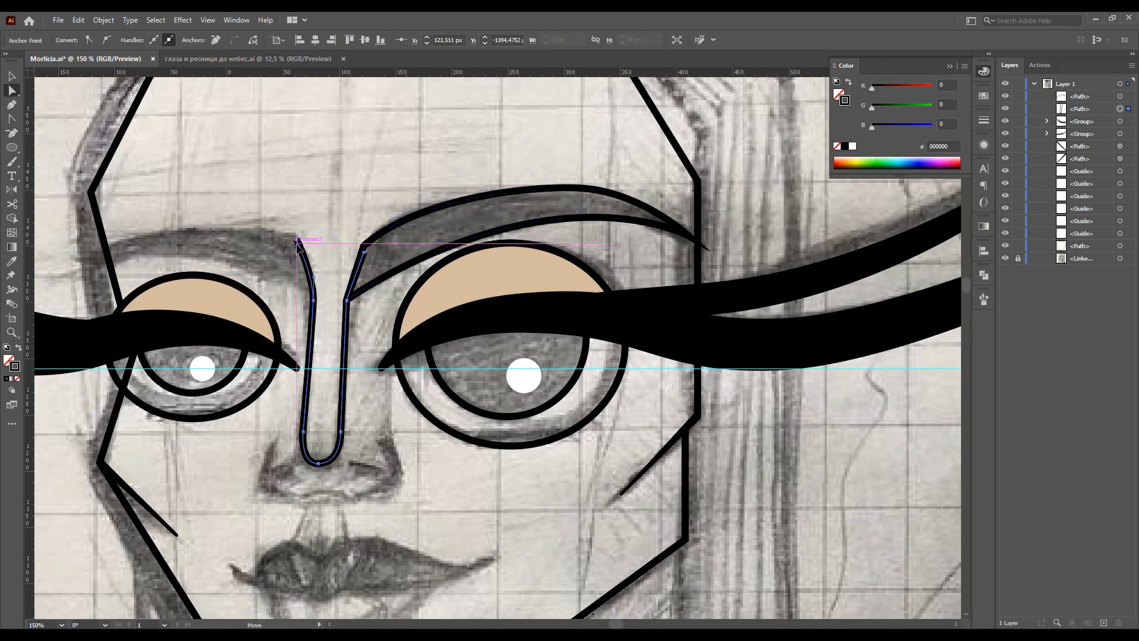
Adjust the right eyebrow's outer tip inside the face outline and fill the brow with black.
left_click(682, 234)
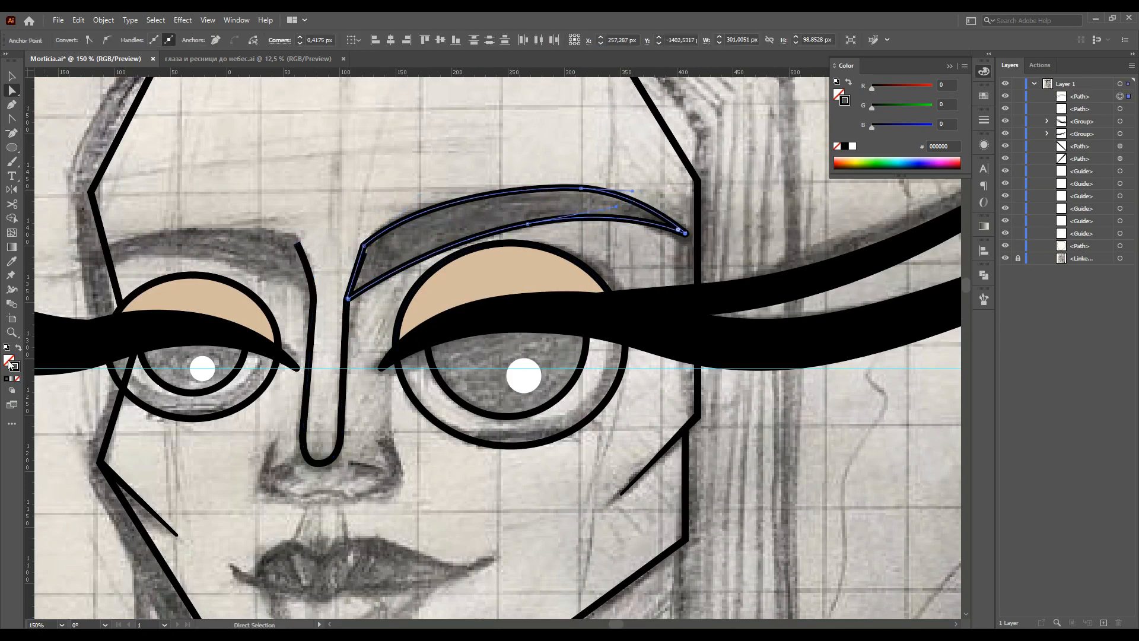
left_click(845, 146)
key("ctrl+shift+a")
Trace the left eyebrow as a closed black shape from the nose line to the face edge.
left_click(314, 298)
left_click_drag(203, 257, 212, 225)
left_click(110, 266)
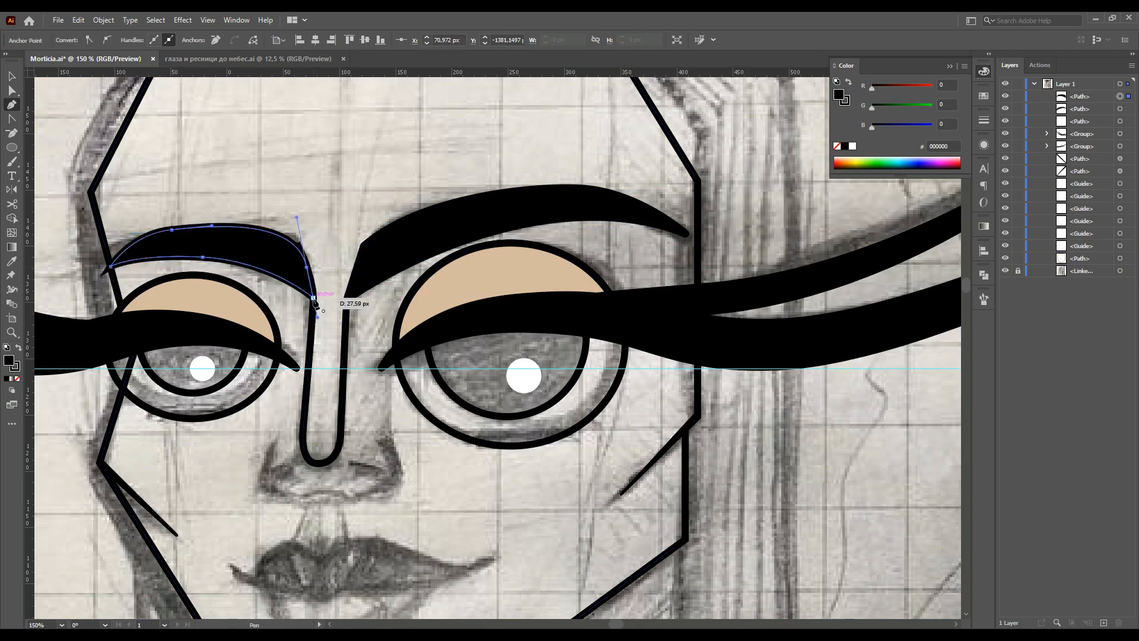
Place a horizontal guide at the brows' inner upper corners and reshape the left eyebrow's curve and corners to match.
left_click(12, 92)
left_click_drag(267, 73, 302, 246)
left_click(210, 226)
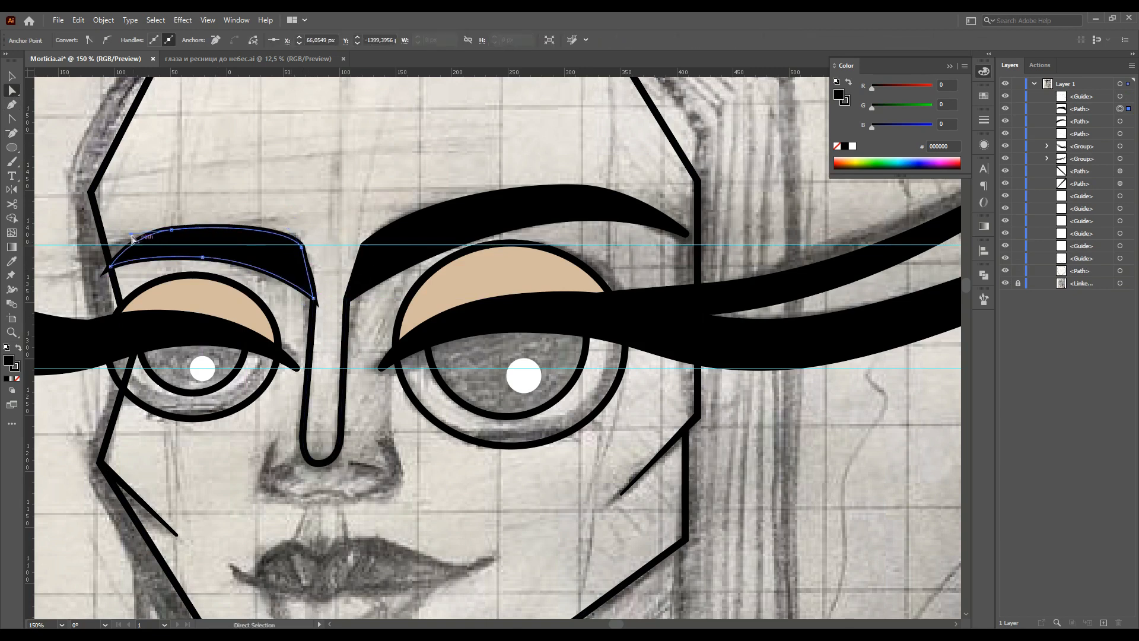
left_click(229, 236)
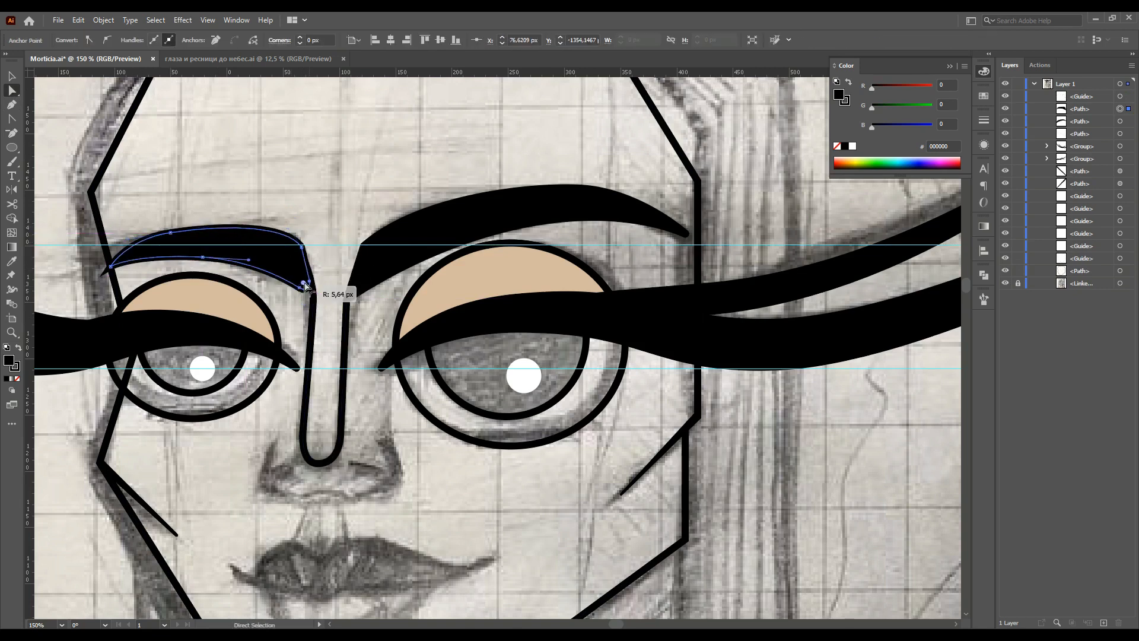
left_click(112, 266)
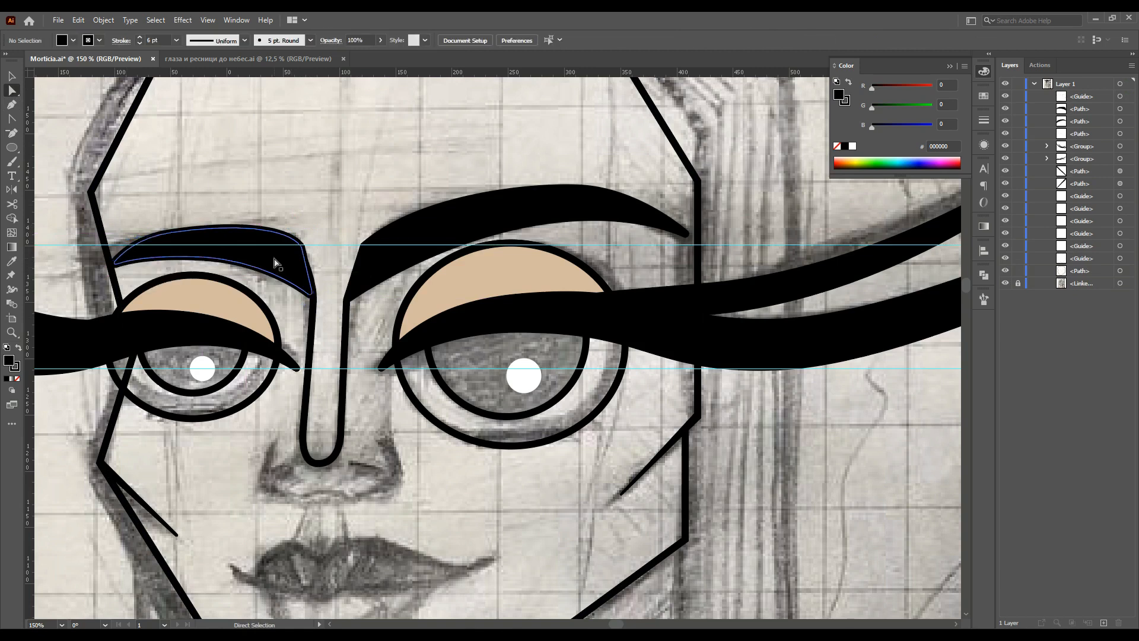
Fine-tune the left eyebrow's inner corners so they meet the guide and the top of the nose line.
scroll(276, 278, "up", 2)
mouse_move(340, 309)
left_mouse_down()
mouse_move(347, 320)
mouse_move(343, 307)
left_mouse_up()
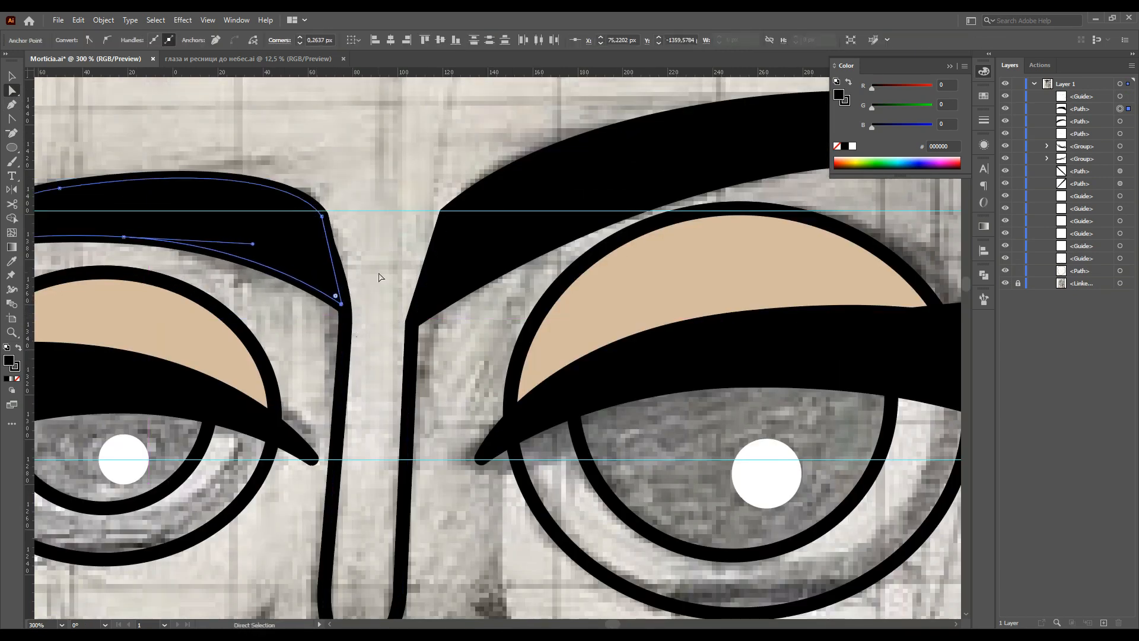
left_click_drag(325, 217, 326, 212)
left_click_drag(354, 298, 358, 309)
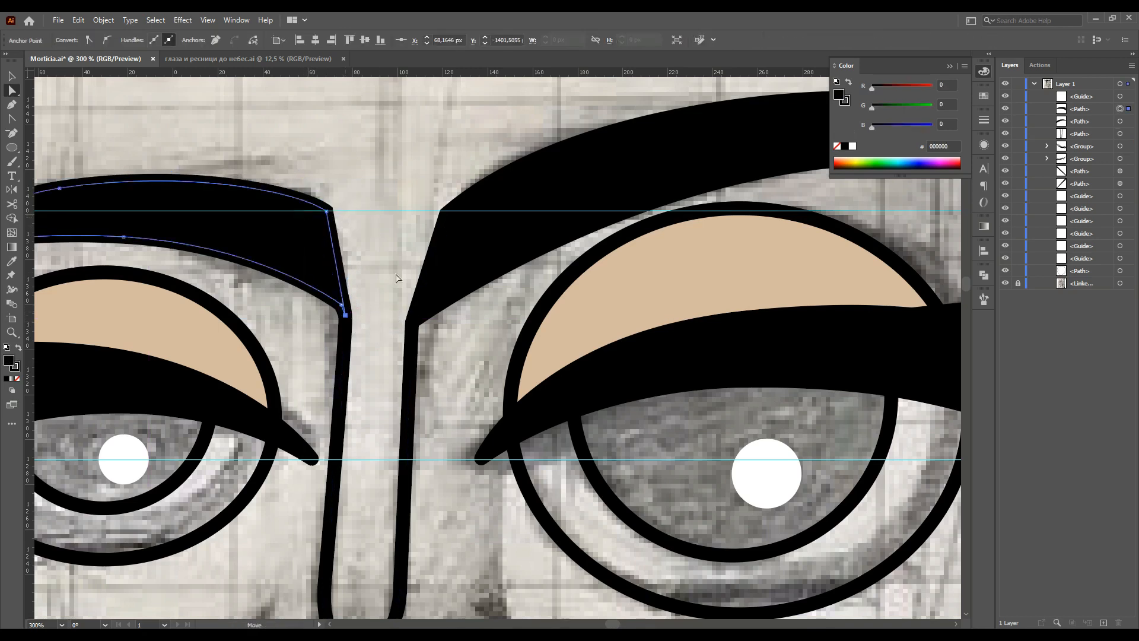
Adjust the right eyebrow's curve against an additional guide and hide the guides.
scroll(356, 312, "down", 5)
scroll(349, 322, "up", 5)
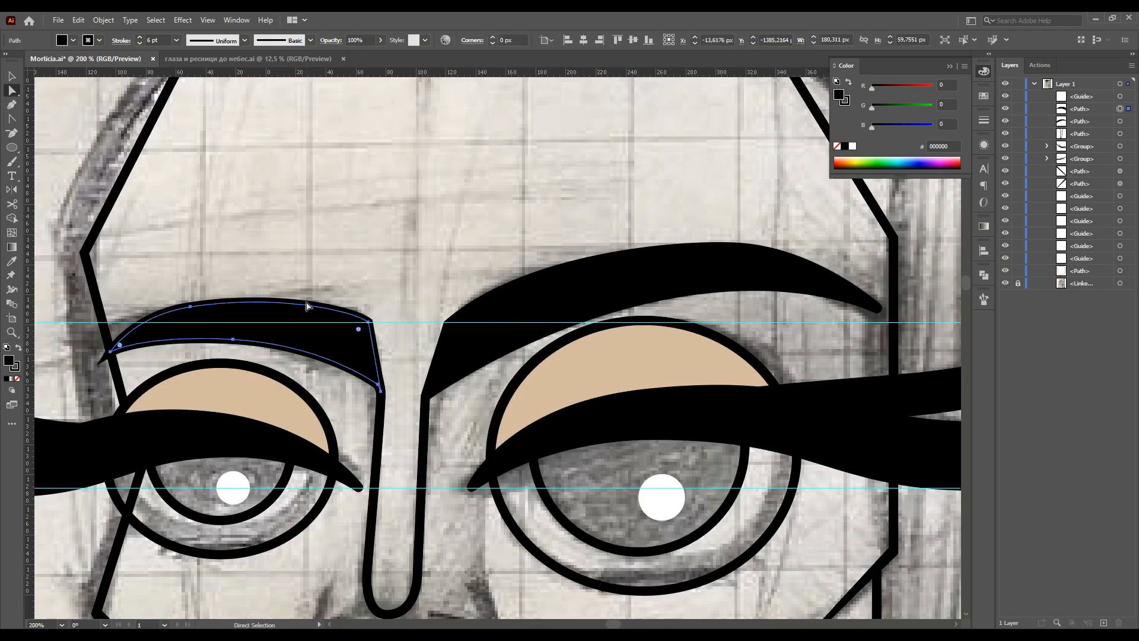
left_click(585, 257)
left_click_drag(738, 252, 788, 358)
scroll(739, 257, "down", 5)
scroll(379, 314, "up", 6)
key("ctrl+shift+a")
scroll(381, 314, "down", 6)
key("Delete")
scroll(789, 368, "down", 1)
scroll(431, 301, "up", 5)
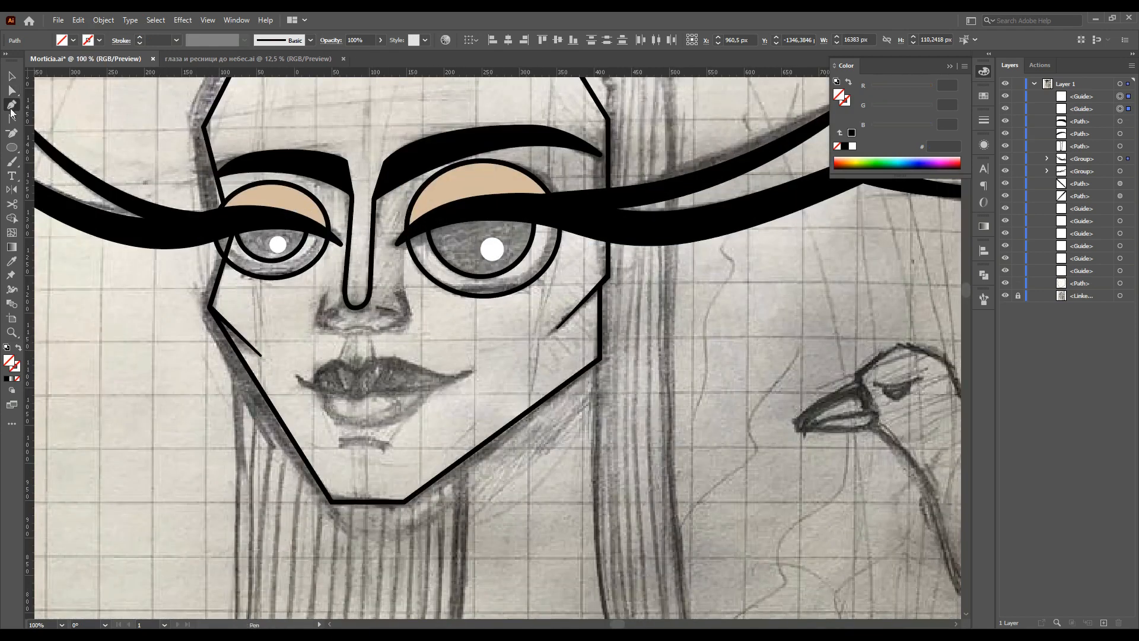
Trace the outer curve of the right nostril wing and copy the face outline's black stroke onto it.
scroll(432, 301, "down", 1)
key("p")
left_click(484, 258)
left_click(498, 272)
left_click(495, 309)
left_click(459, 317)
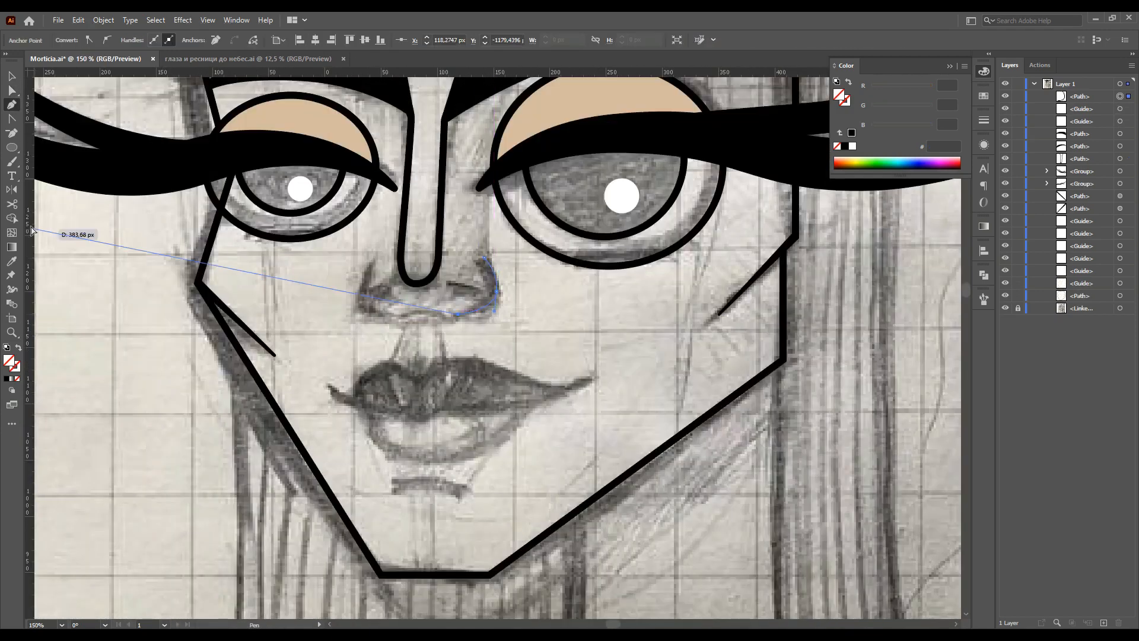
left_click(11, 261)
left_click(200, 283)
Draw the right nostril's short inner curve and set its stroke weight to 5 pt.
left_click(984, 120)
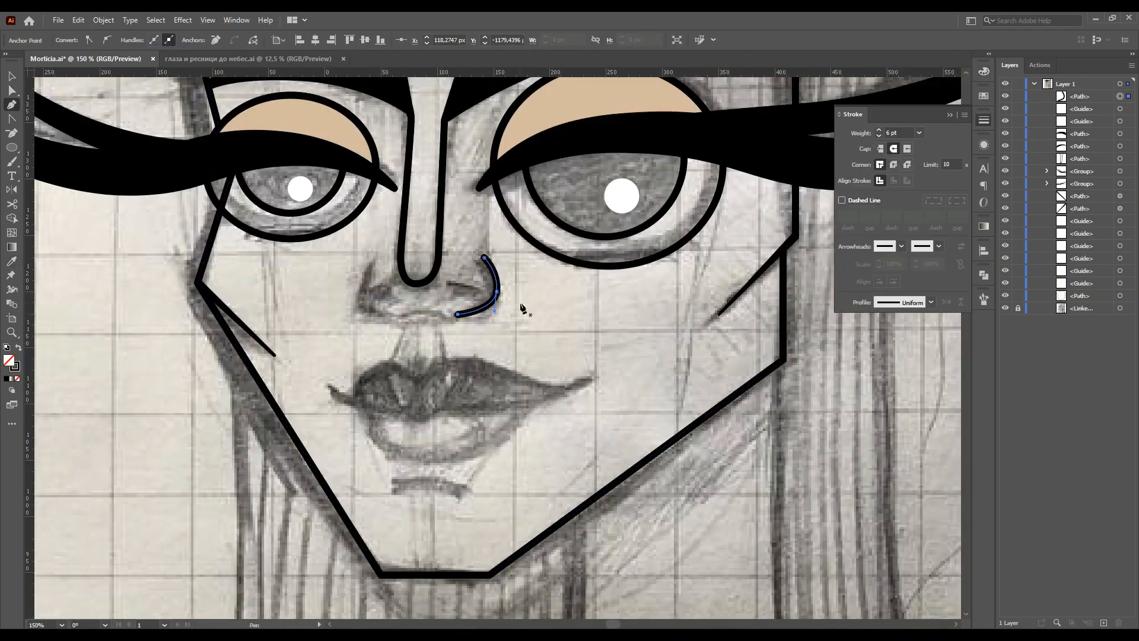
left_click(452, 283)
left_click_drag(479, 295, 490, 288)
left_click(919, 132)
left_click(934, 237)
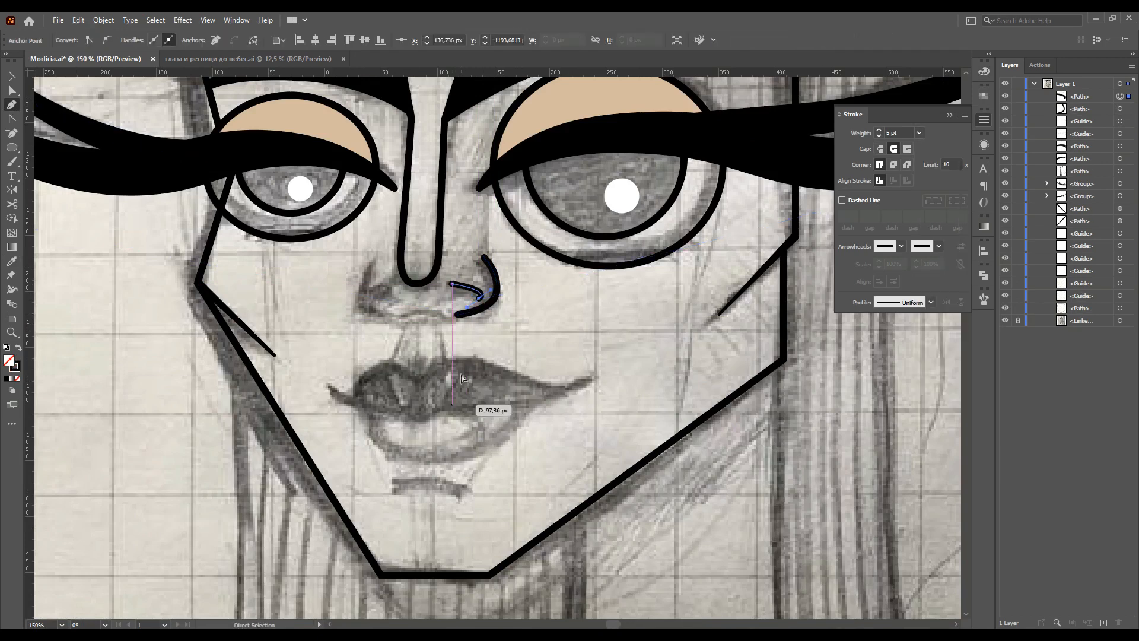
left_click(461, 390, "ctrl")
Trace the left nostril wing's outer curve and the short inner nostril curve beside it.
left_click(373, 260)
left_click_drag(388, 315, 433, 320)
left_click(376, 302, "ctrl")
left_click(375, 300)
left_click_drag(391, 288, 403, 286)
left_click(393, 291, "ctrl")
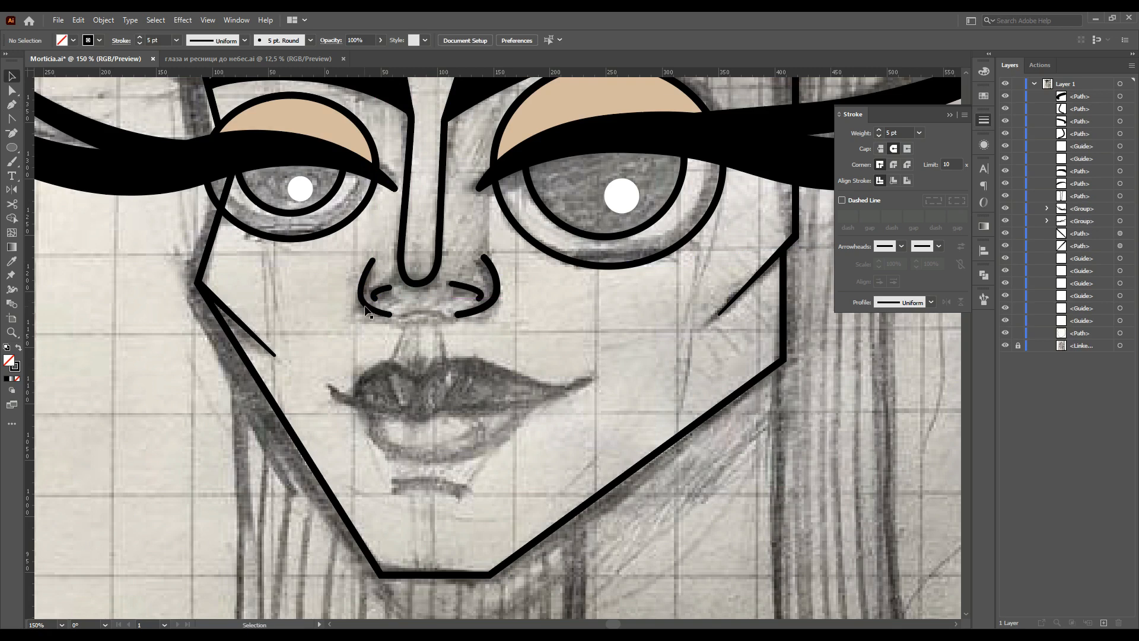
Nudge the upper end of the left nostril wing to refine its curve.
left_click(364, 310)
scroll(368, 267, "down", 1)
key("a")
left_click_drag(374, 246, 374, 252)
Trace the upper lip as a closed shape with a V-shaped cupid's bow and a tapering right corner.
key("p")
key("ctrl+shift+a")
scroll(268, 256, "down", 3)
left_click_drag(382, 301, 357, 325)
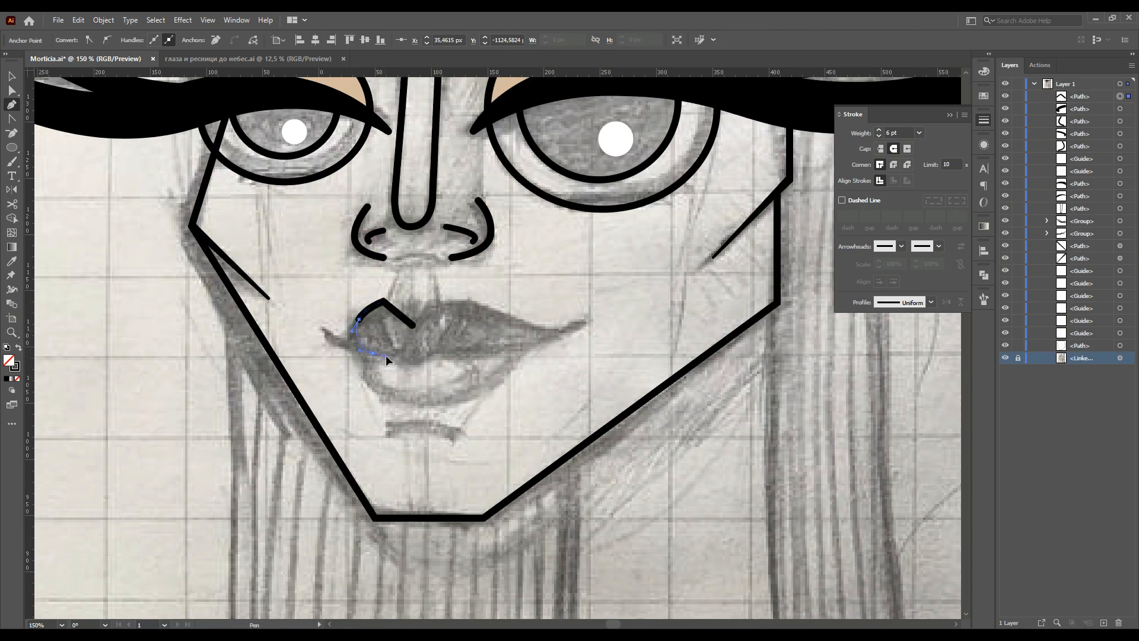
key("ctrl+z")
left_click(585, 325)
key("ctrl+shift+a")
left_click(413, 325)
left_click(435, 298)
left_click_drag(499, 321, 546, 334)
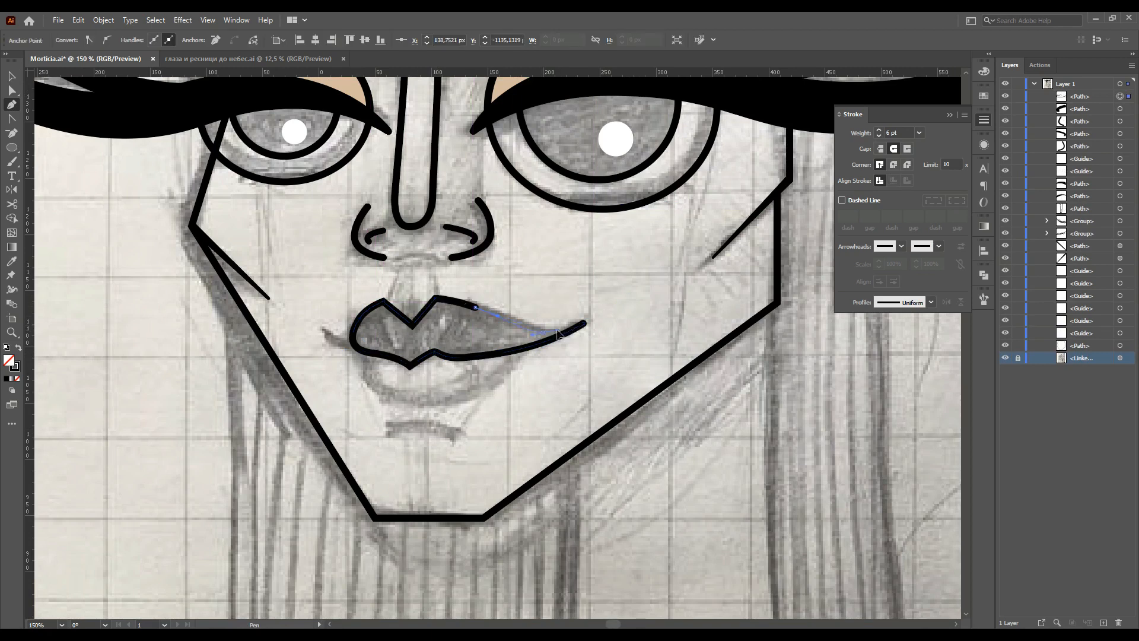
Reshape the upper lip's cupid's bow, right upper edge and underside with cleaner anchor positions and curves.
left_click(13, 90)
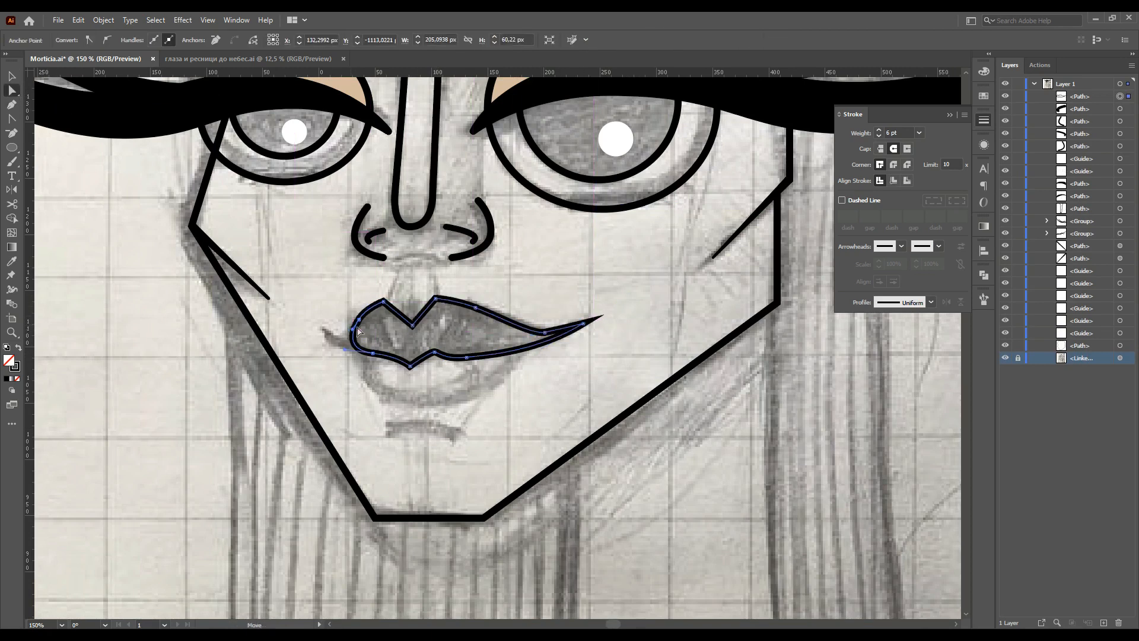
left_click_drag(478, 312, 485, 314)
scroll(442, 304, "up", 2)
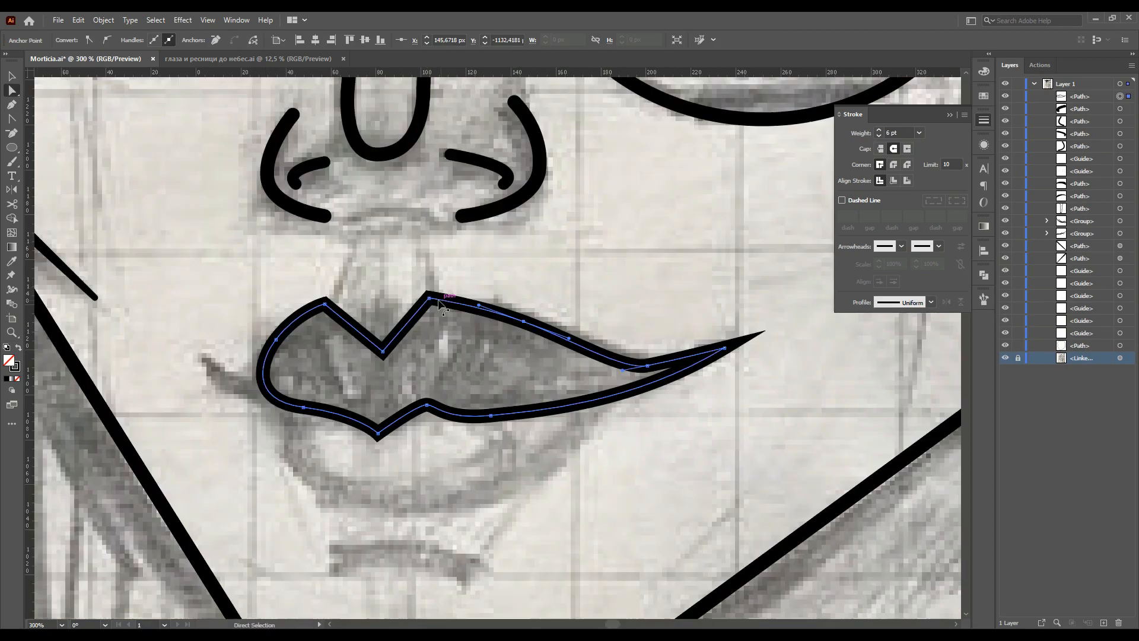
left_click_drag(514, 420, 646, 356)
left_click_drag(525, 321, 536, 320)
left_click_drag(382, 354, 376, 351)
left_click_drag(445, 410, 450, 418)
mouse_move(358, 415)
left_mouse_down()
mouse_move(368, 415)
mouse_move(352, 417)
left_mouse_up()
left_click(386, 433)
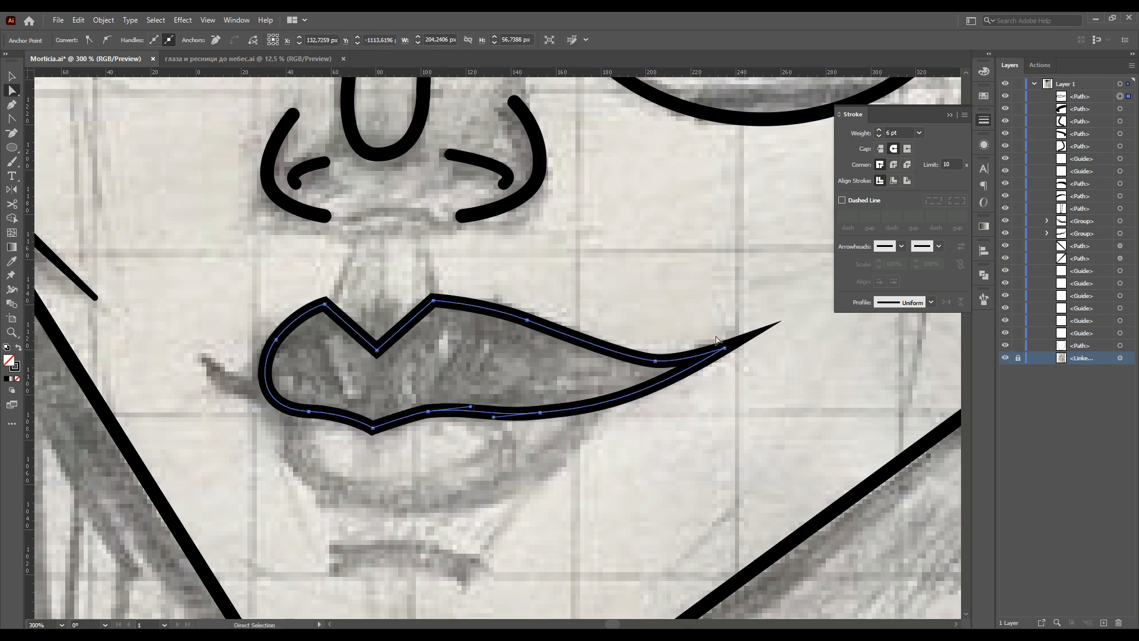
Undo the last lip edit and smooth the upper lip's curves leading to the right mouth corner.
key("ctrl+z")
left_click(657, 364)
left_click_drag(656, 360, 652, 364)
left_click(571, 377)
left_click_drag(572, 338, 576, 339)
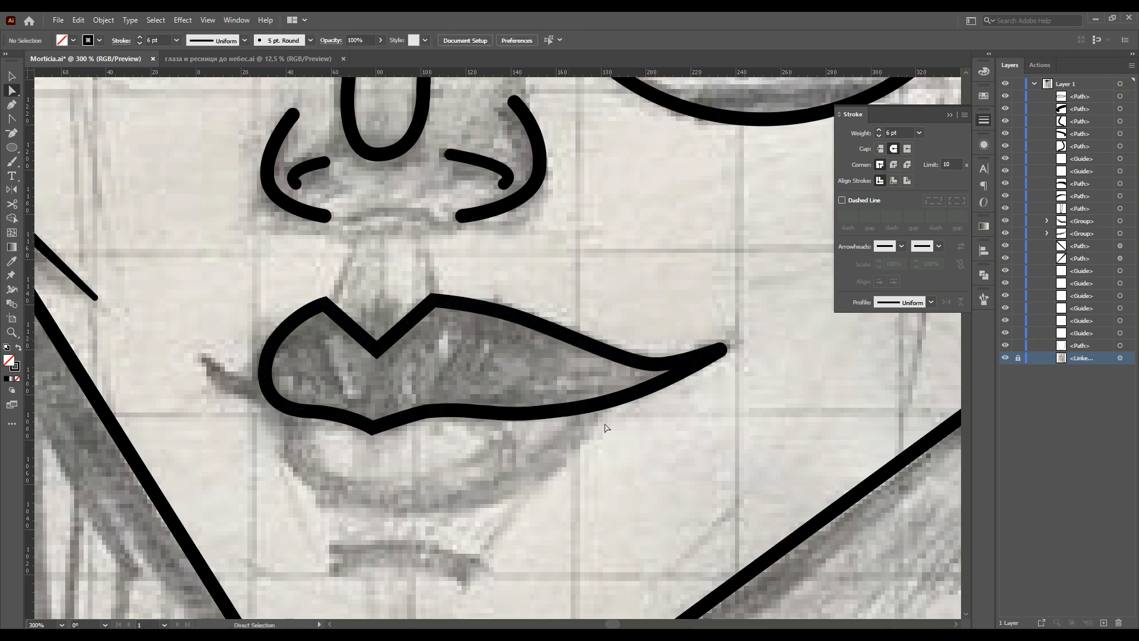
key("ctrl+shift+a")
Draw a short curved line for the left mouth corner, ending at the upper lip, and adjust its anchors.
scroll(593, 407, "down", 4)
scroll(462, 450, "up", 3)
scroll(462, 449, "down", 1)
key("p")
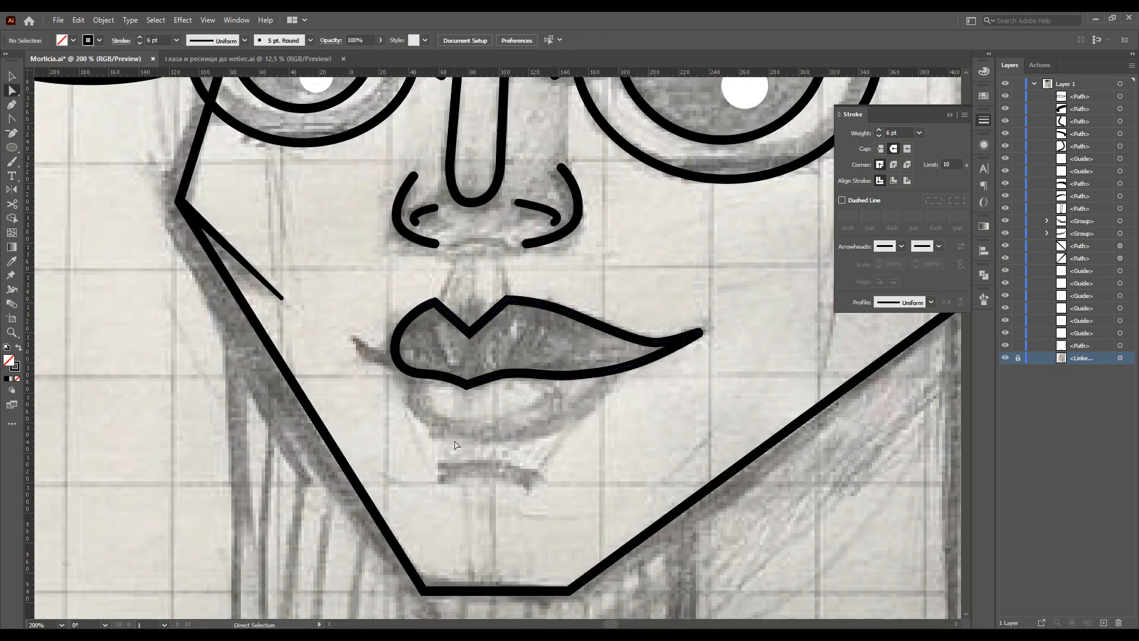
left_click(356, 337)
mouse_move(412, 372)
left_mouse_down()
mouse_move(445, 372)
mouse_move(420, 373)
left_mouse_up()
key("a")
left_click_drag(357, 342, 411, 373)
key("ctrl+shift+a")
Trace the lower lip as a closed shape whose top edge overlaps the upper lip.
scroll(475, 412, "down", 1)
left_click(13, 106)
left_click(473, 327)
left_click_drag(472, 395, 514, 394)
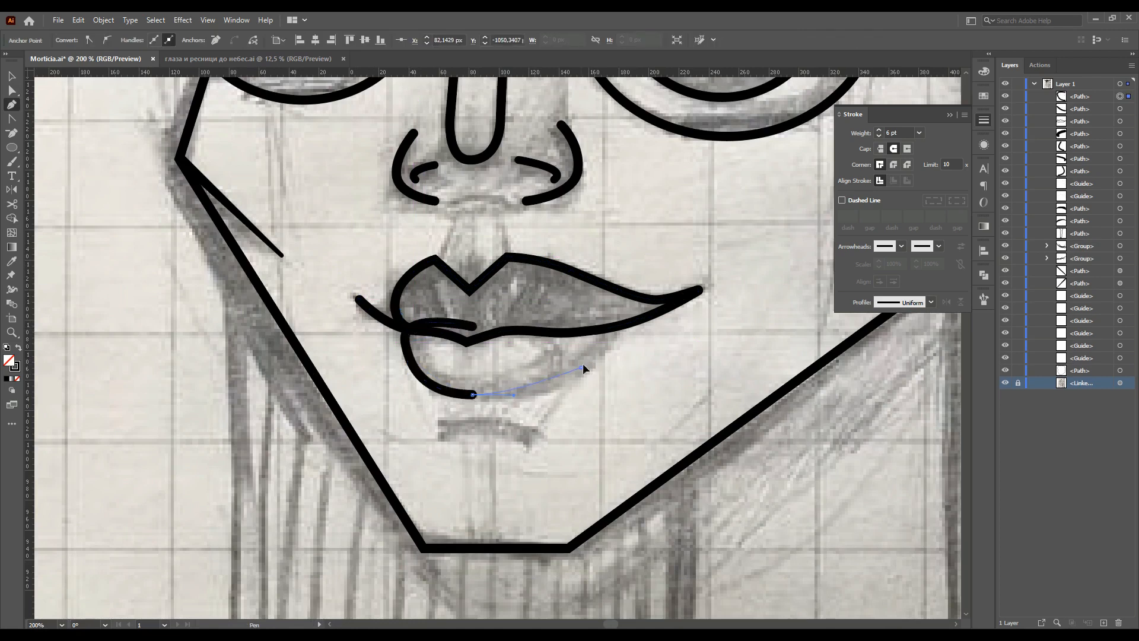
left_click_drag(581, 368, 627, 325)
left_click(473, 327)
key("a")
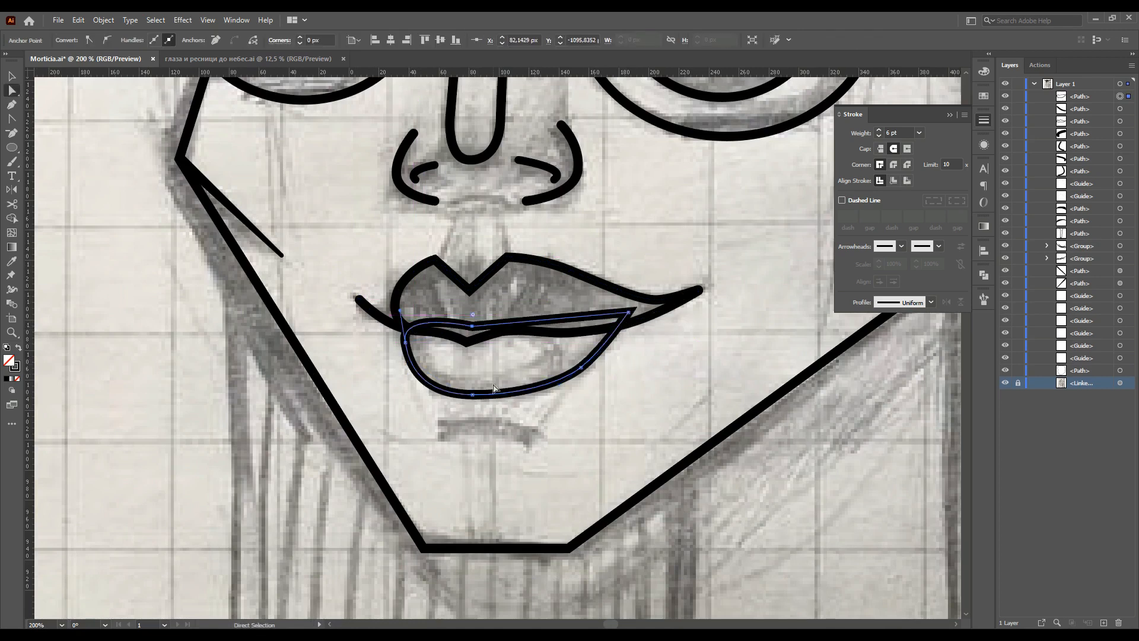
Refine the lower lip's bottom curve, smoothing its right side.
left_click(546, 446)
left_click_drag(517, 396, 557, 387)
left_click(562, 385)
left_click_drag(517, 397, 598, 366)
left_click(556, 374)
left_click(512, 394)
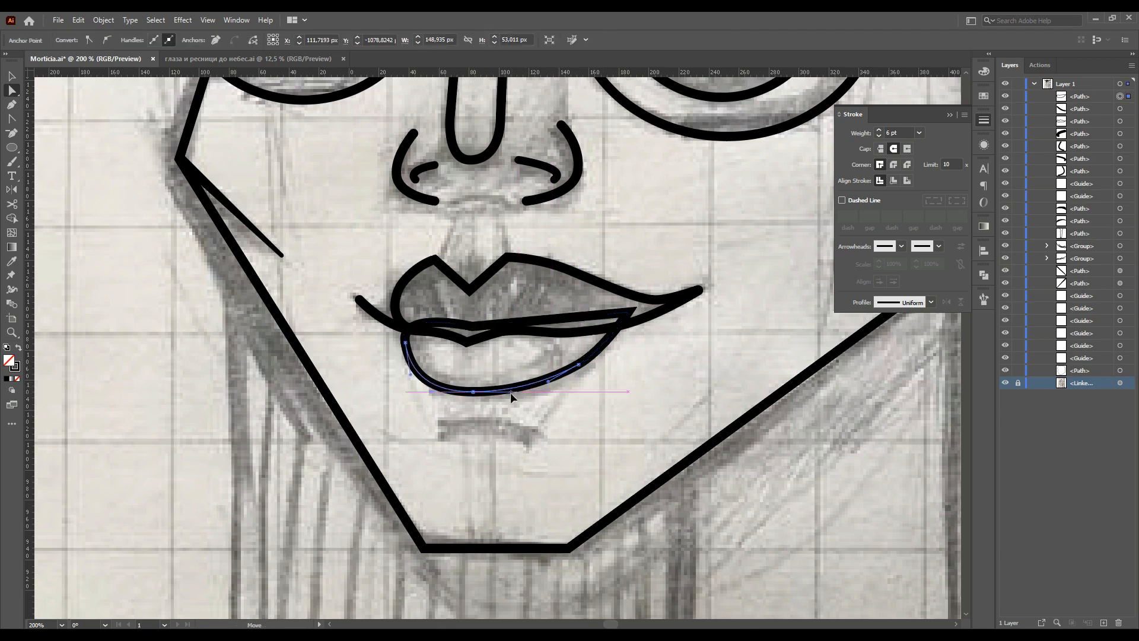
Move the lower lip behind the upper lip and fill the upper lip with white.
left_click(1080, 97)
left_click(1120, 108)
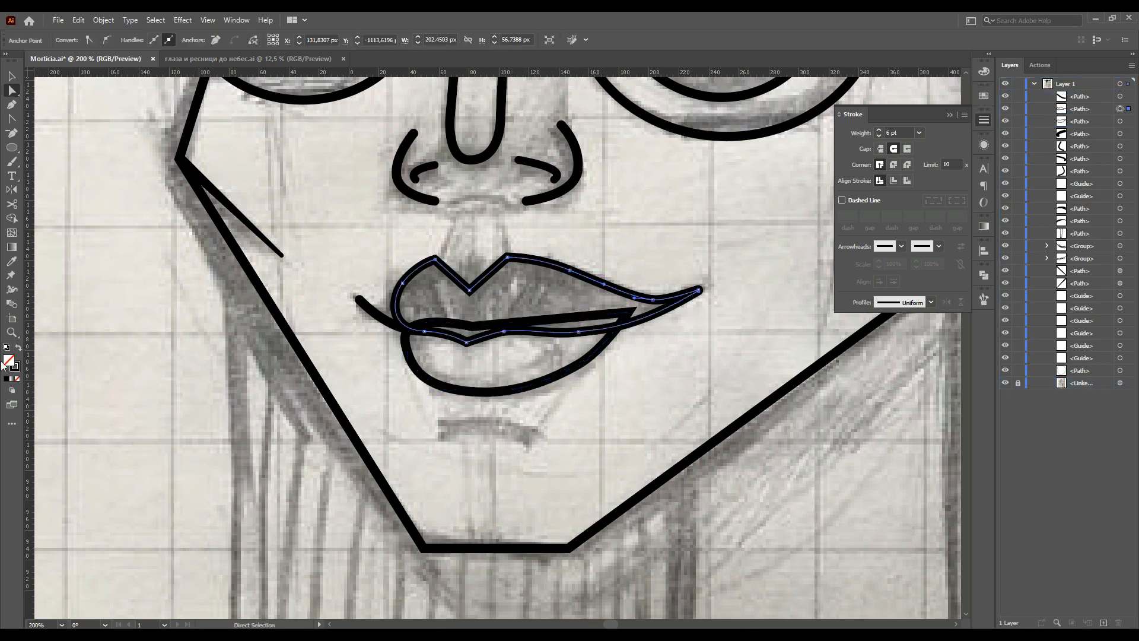
left_click(984, 71)
left_click(852, 146)
left_click(983, 72)
left_click(433, 449)
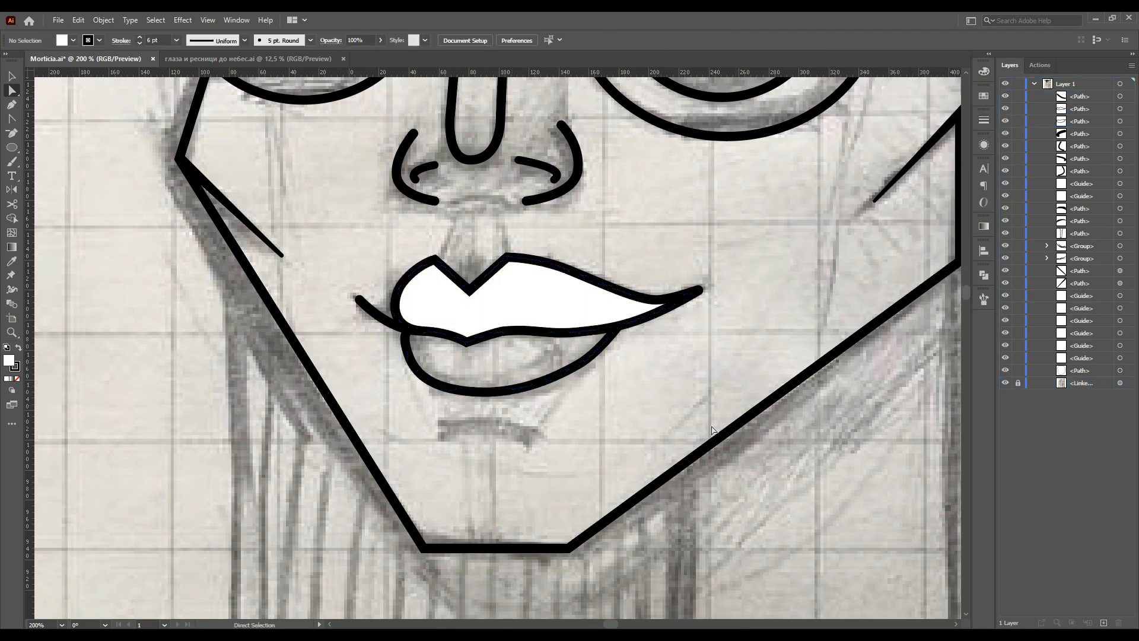
Extend the lower lip's lower edge and right end, and adjust its left side for a fuller curve.
scroll(433, 449, "down", 2)
scroll(433, 449, "up", 1)
left_click(475, 369)
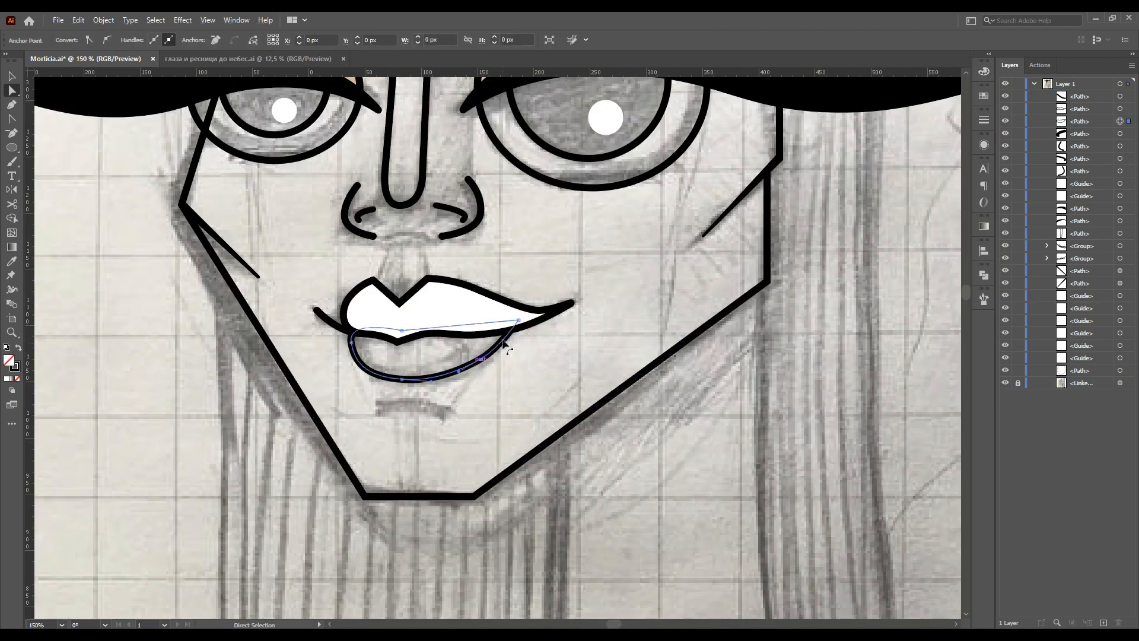
left_click(407, 387)
left_click(407, 385)
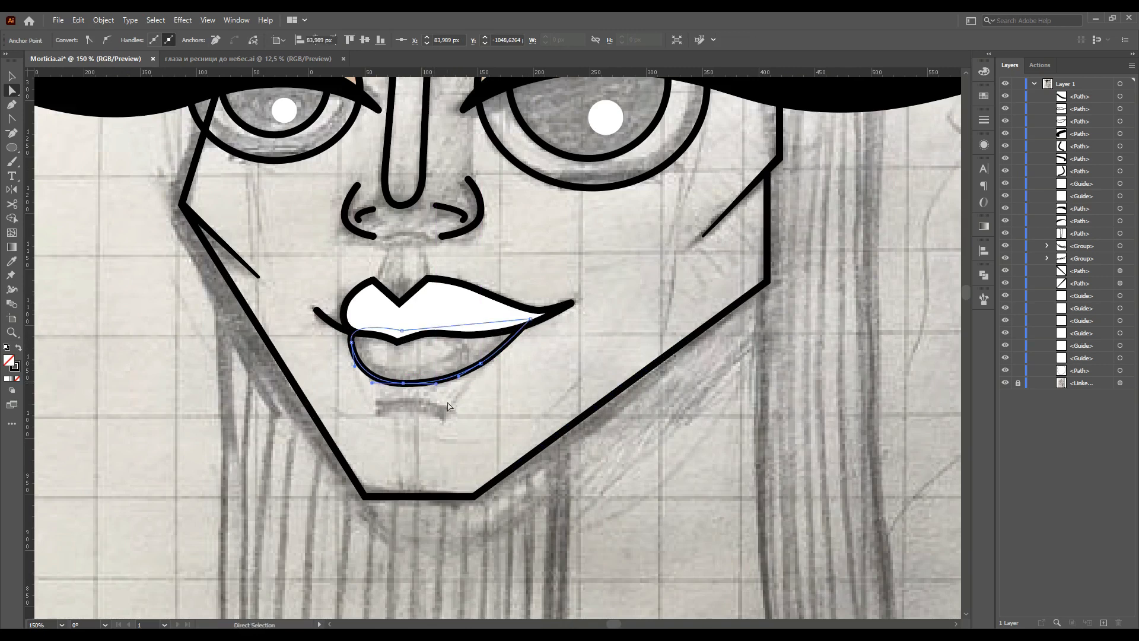
left_click(436, 389)
scroll(436, 389, "down", 5)
scroll(507, 411, "up", 6)
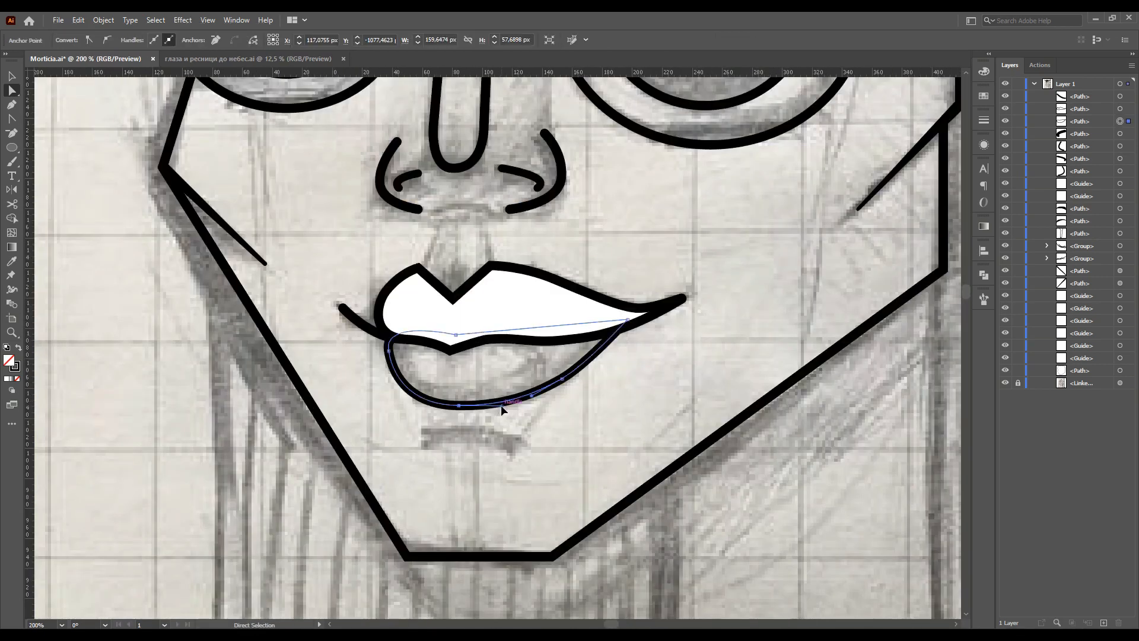
left_click(508, 415)
left_click_drag(390, 351, 394, 353)
Draw a shallow arc for the chin crease below the lower lip and adjust its left end.
left_click(513, 439)
left_click(428, 442)
left_click_drag(474, 430, 524, 442)
key("a")
left_click(544, 462)
left_click_drag(426, 446, 427, 444)
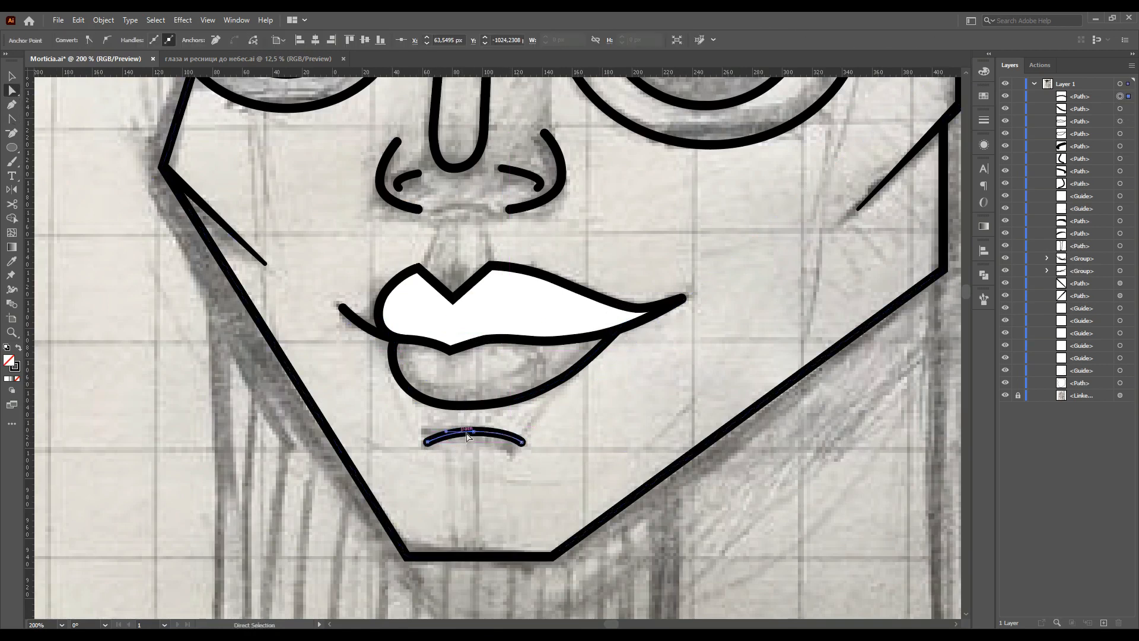
Round the face outline's corners by about 13 px and adjust the hairline notch's corner radius to about 10 px.
key("ctrl+minus")
key("ctrl+minus")
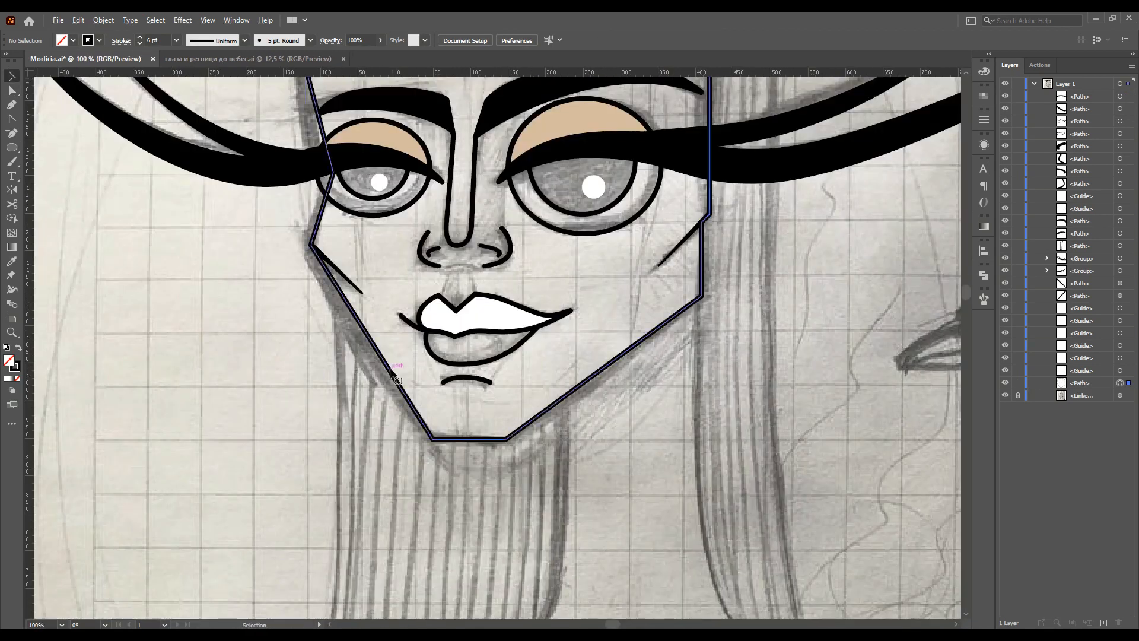
key("ctrl+minus")
key("a")
left_click(467, 456)
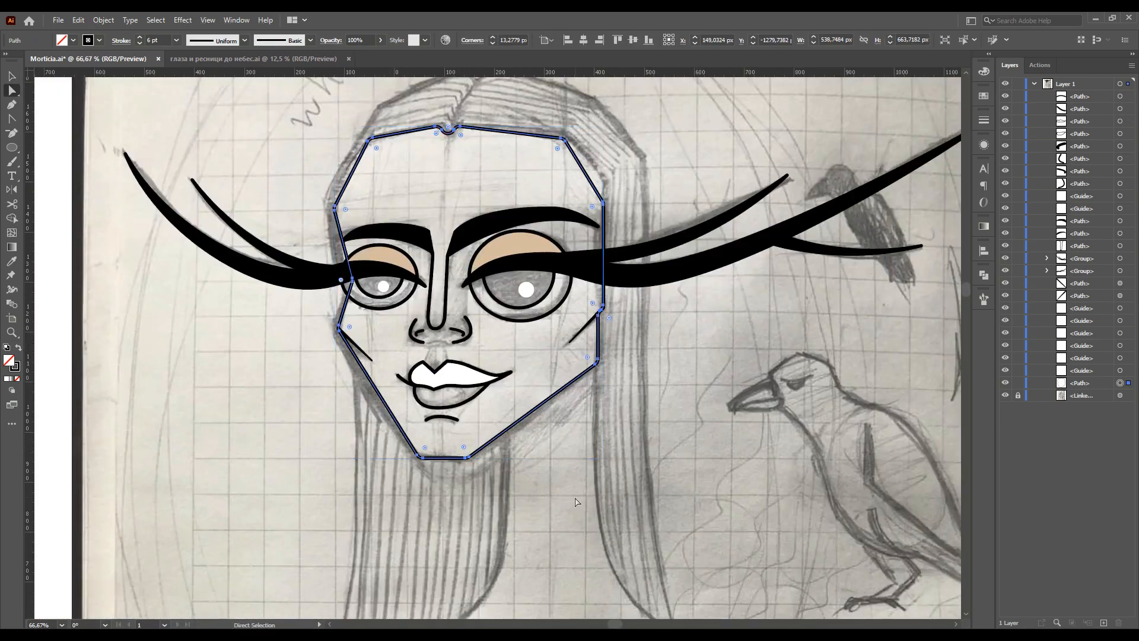
left_click(450, 135)
left_click_drag(448, 158, 435, 138)
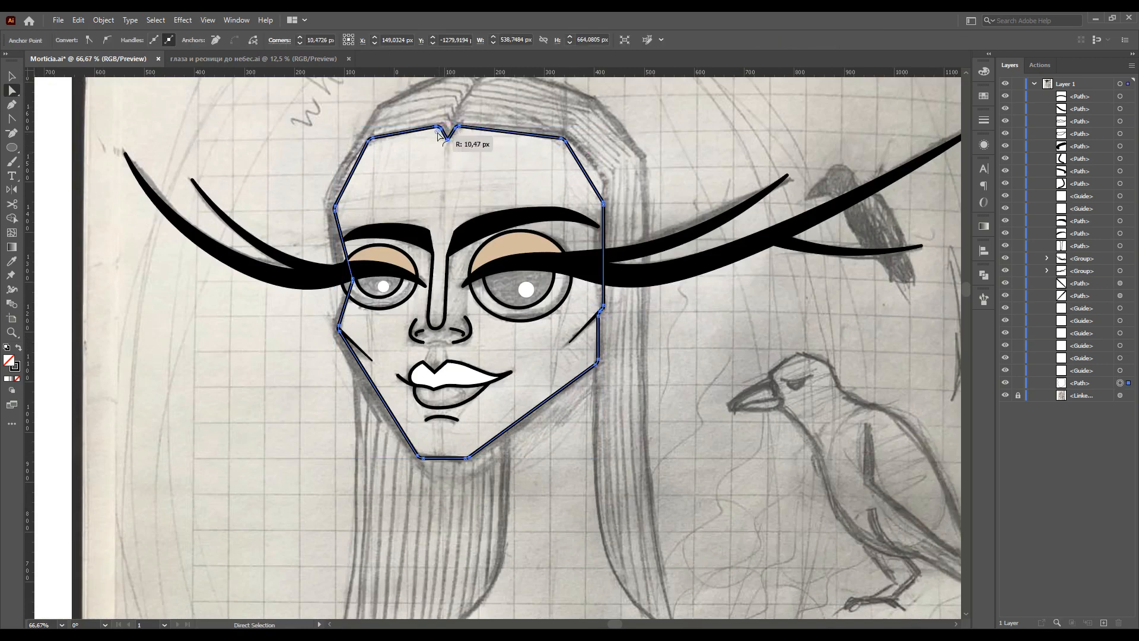
left_click(506, 159)
Fill both irises with black and group the face artwork.
scroll(513, 466, "down", 1)
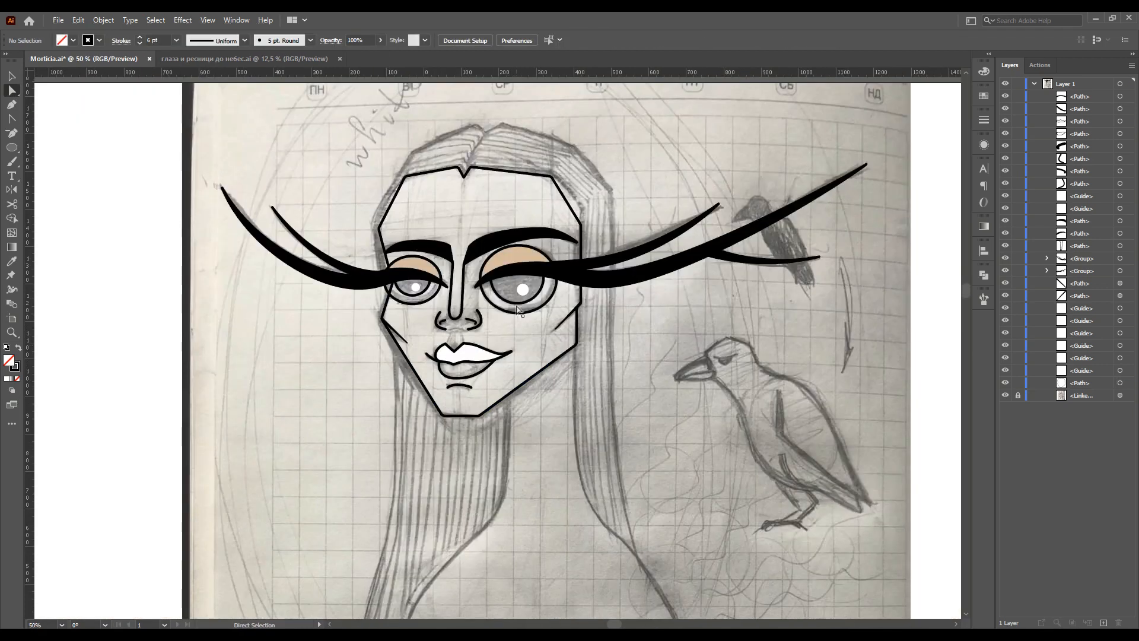
left_click(517, 297)
left_click(413, 279, "shift")
left_click(984, 71)
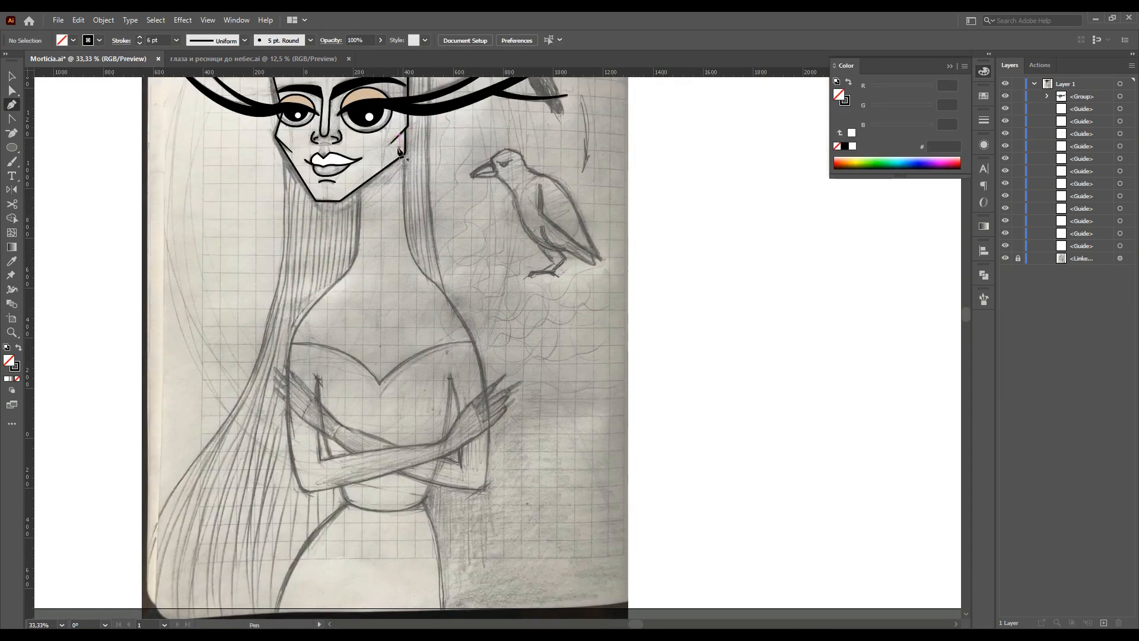
Trace the neck and shoulder lines on both sides from the jaw down to the dress neckline.
left_click(398, 147)
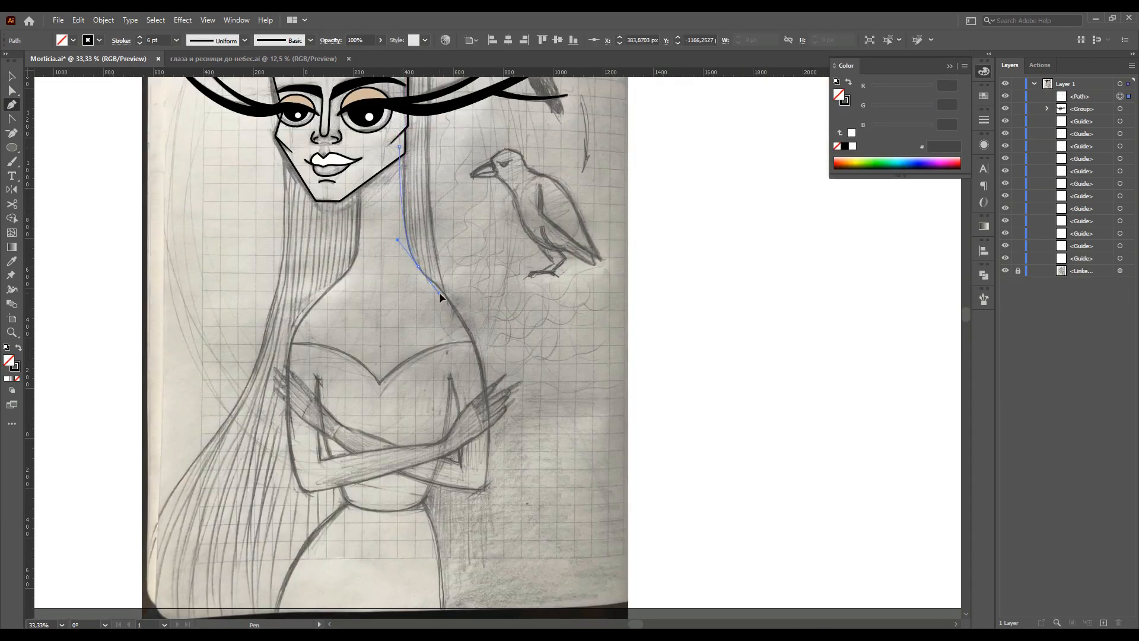
left_click_drag(471, 341, 474, 356)
key("Escape")
left_click(356, 179)
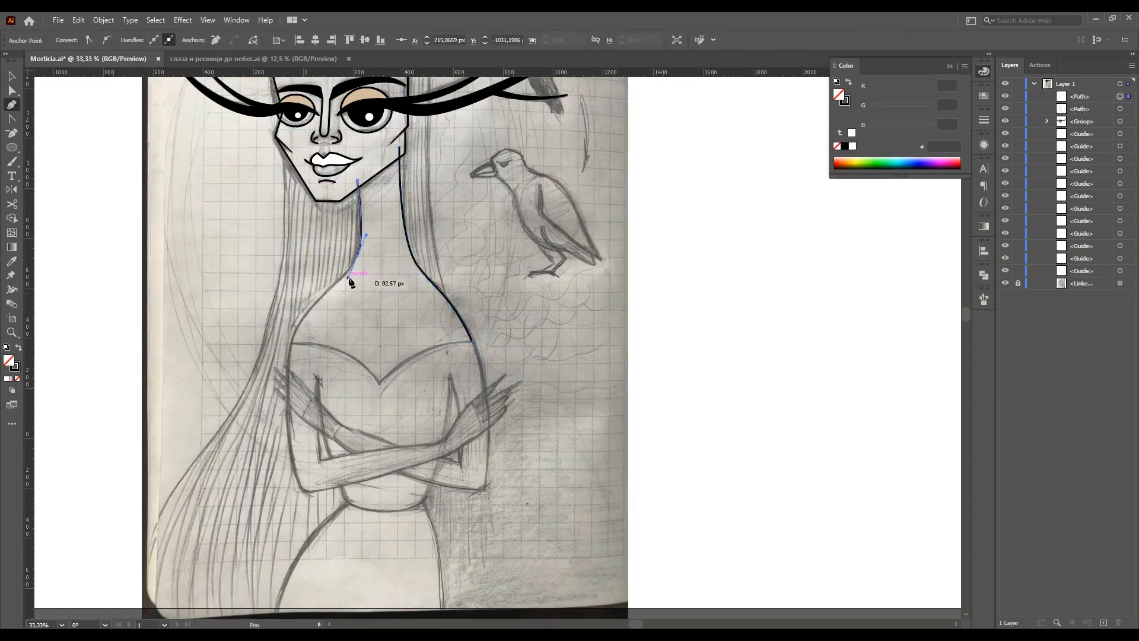
left_click(291, 341)
left_click_drag(293, 366, 293, 368)
left_click(291, 343)
Draw the dress's heart-shaped neckline with a central point, joining both shoulder ends.
left_click(442, 364, "ctrl")
left_click(471, 341)
left_click_drag(379, 382, 379, 414)
key("ctrl+z")
mouse_move(472, 341)
left_mouse_down()
mouse_move(395, 359)
mouse_move(516, 341)
left_mouse_up()
key("shift+c")
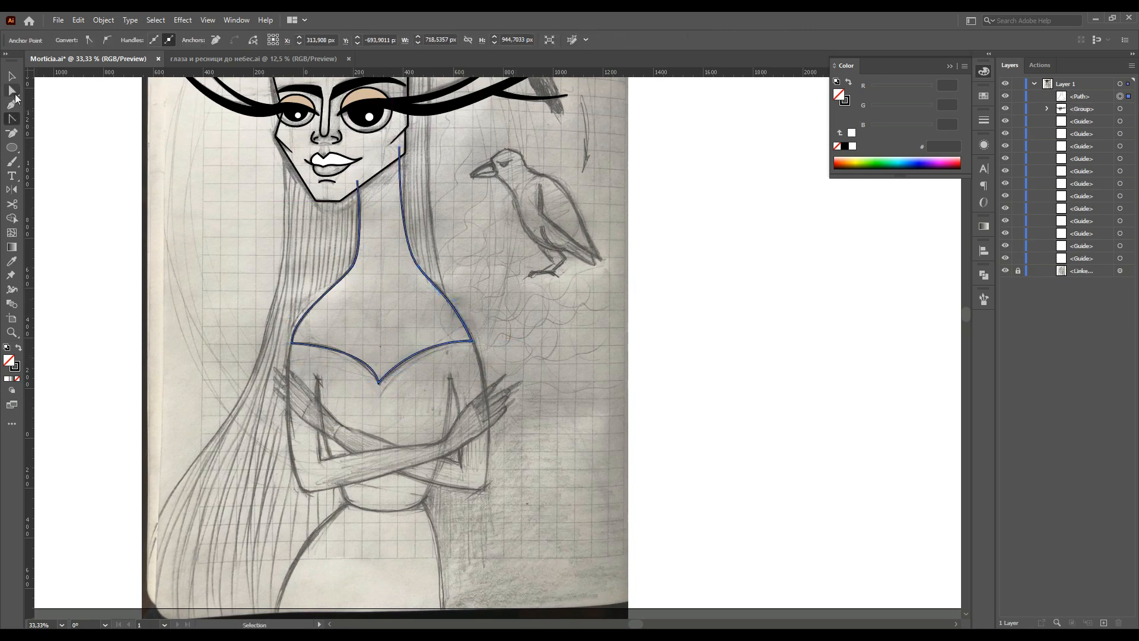
Place a horizontal guide at the neck-to-shoulder bends and reshape the left shoulder's curve.
scroll(294, 357, "up", 3)
scroll(673, 148, "up", 1)
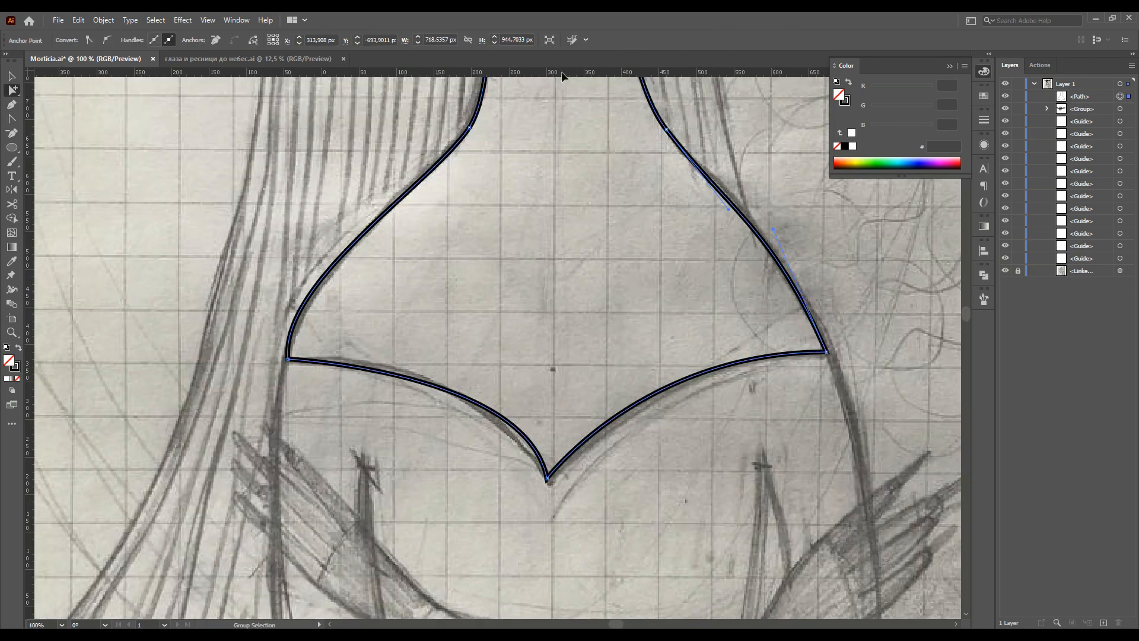
left_click(320, 292)
key("a")
left_click(320, 291)
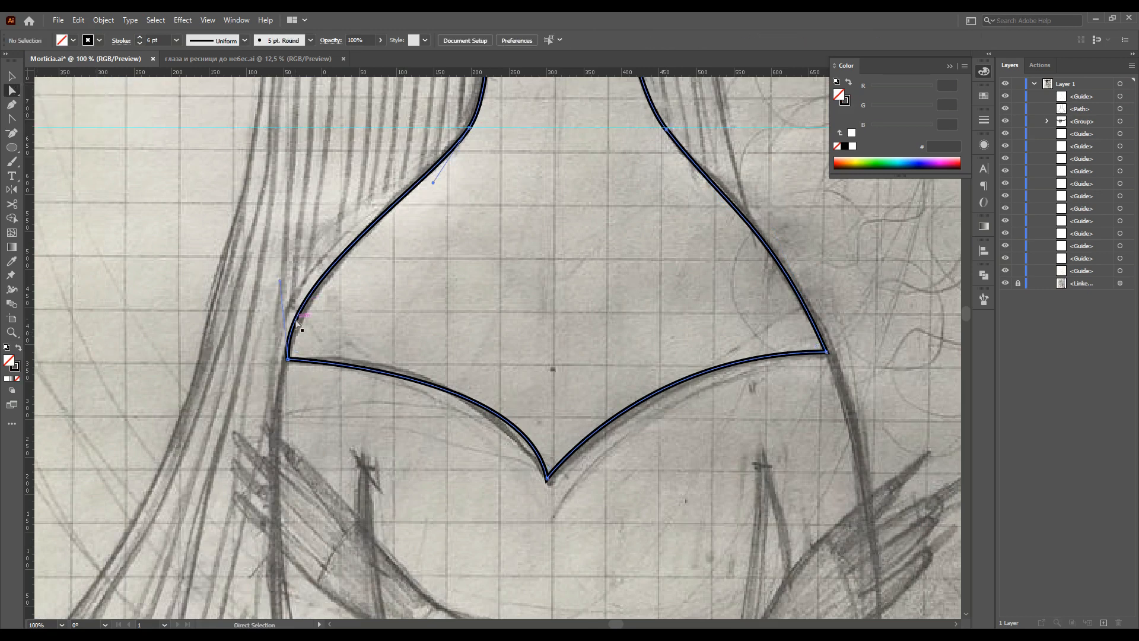
left_click(310, 291)
Reshape both neckline arcs and reposition their central point for a more even heart shape.
left_click_drag(527, 372, 462, 344)
left_click(549, 476)
left_click(640, 357)
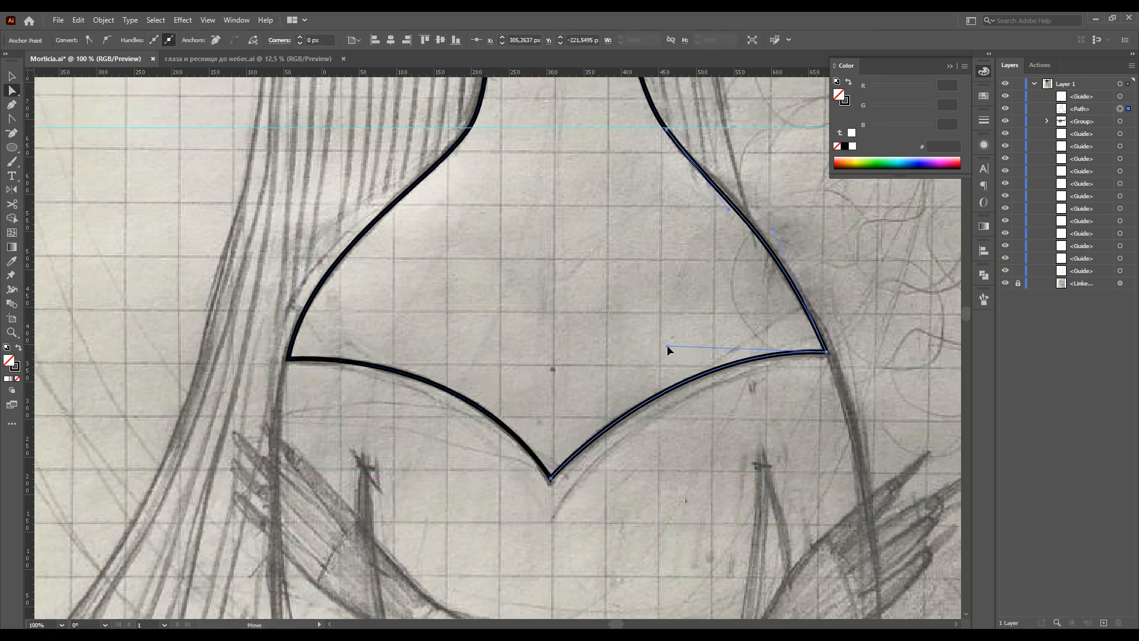
Move the right neck line's upper end outward to meet the edge of the face outline.
scroll(664, 348, "down", 2)
scroll(593, 118, "up", 4)
left_click_drag(566, 92, 594, 92)
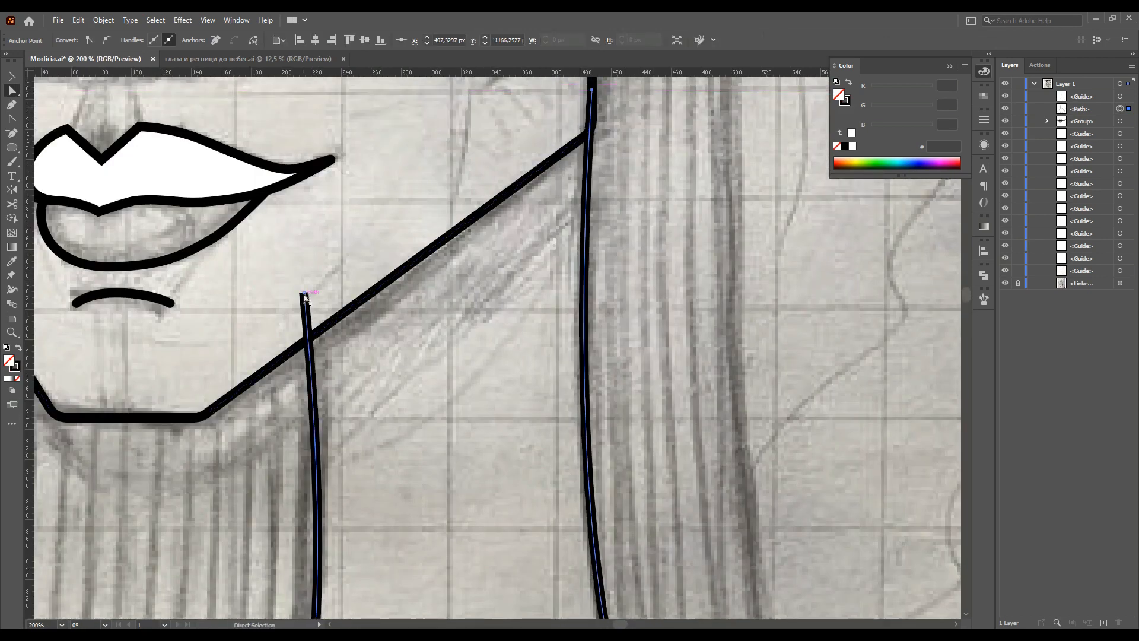
scroll(318, 298, "down", 4)
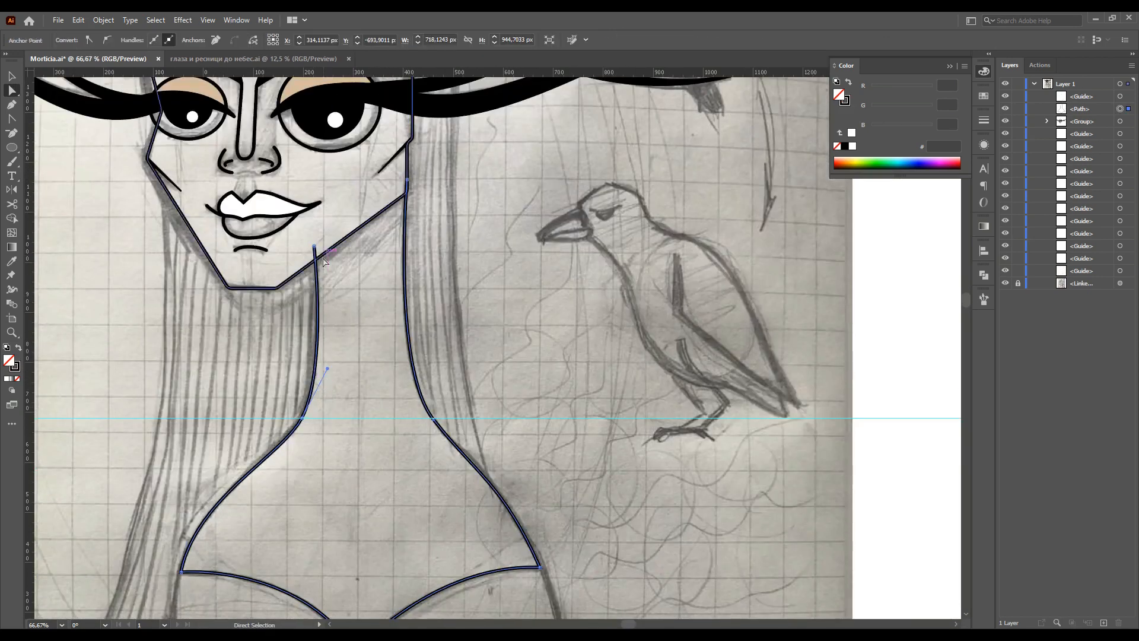
Close the neck-and-shoulder outline by joining the neck lines' upper ends, and stack it beneath the face artwork.
left_click_drag(314, 247, 310, 247)
key("p")
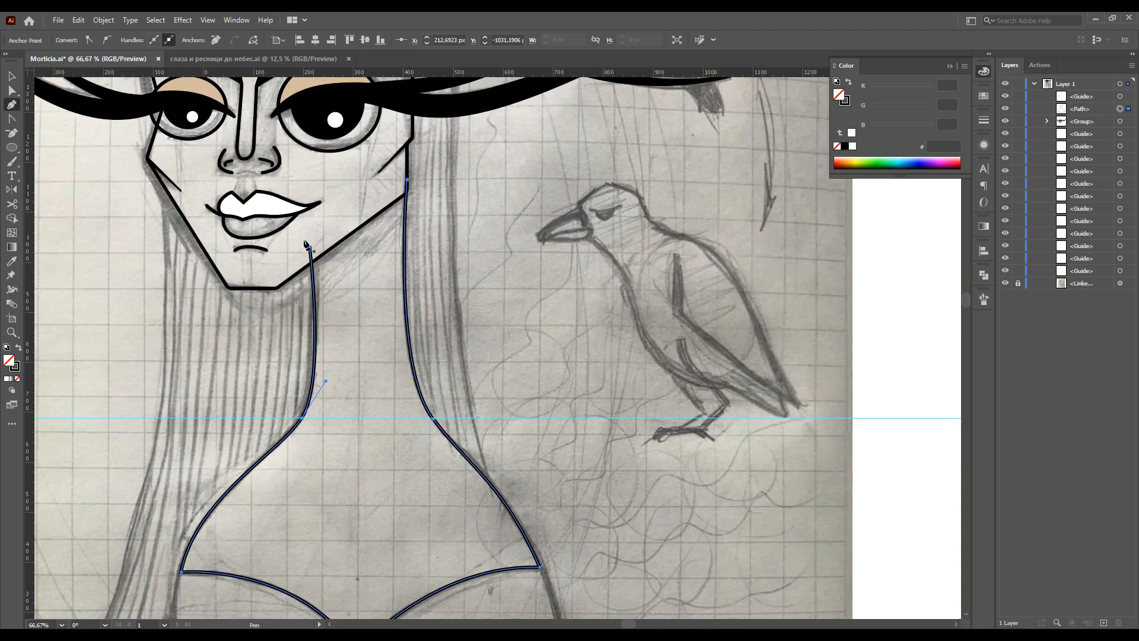
left_click(409, 180)
scroll(721, 366, "down", 2)
left_click_drag(1087, 102, 1087, 102)
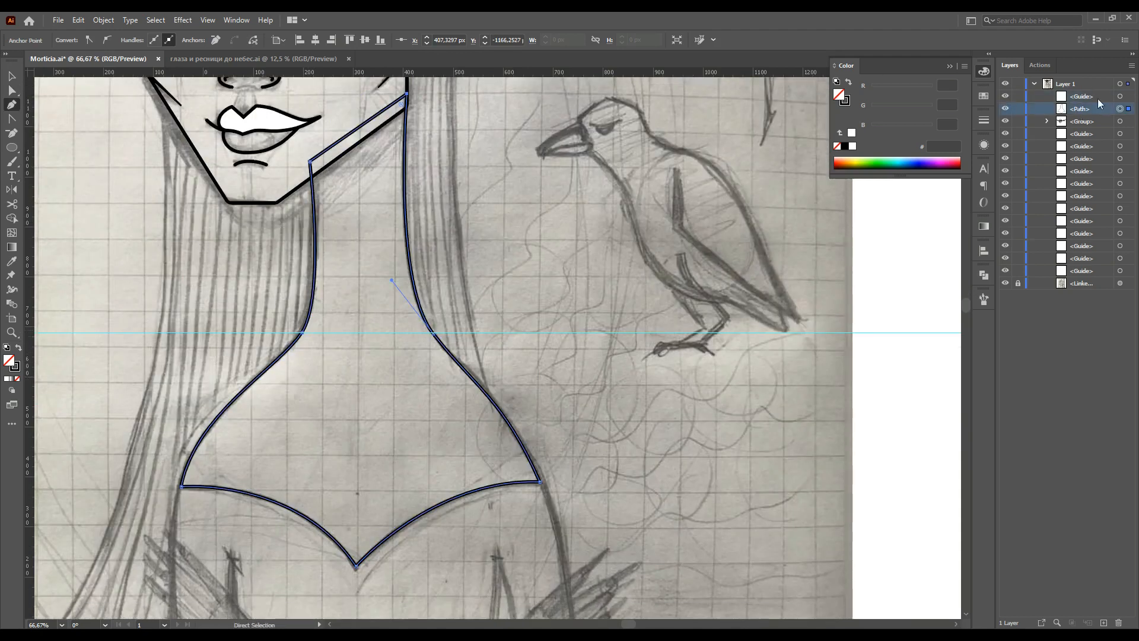
Trace the right arm's outer edge from the neckline's right corner down around the elbow to the waist.
scroll(300, 311, "down", 5)
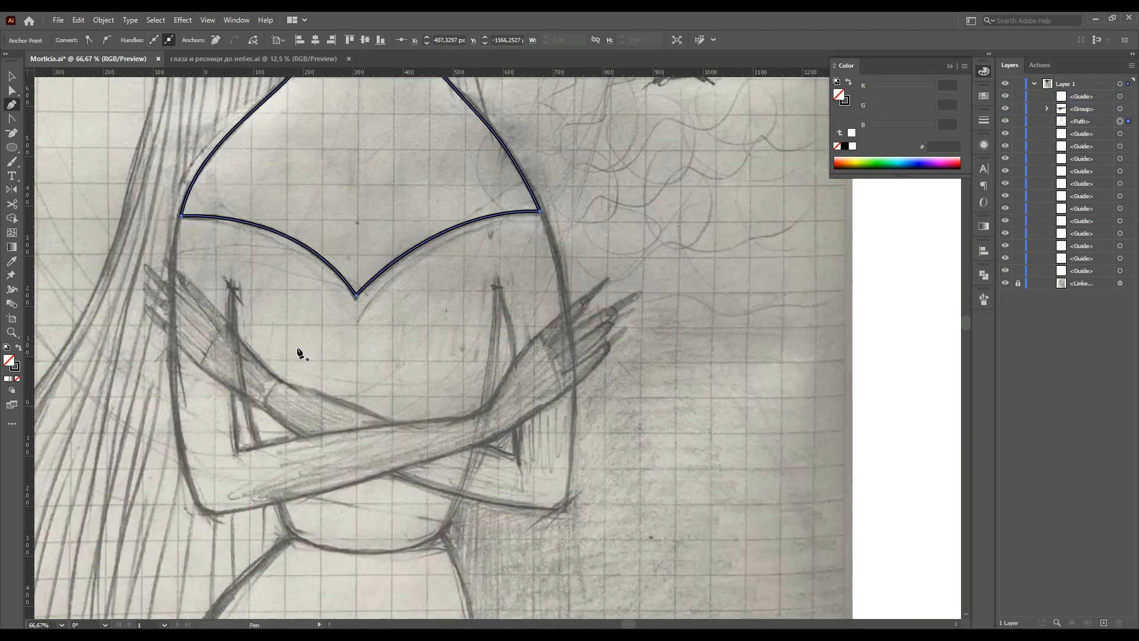
left_click(533, 204)
left_click_drag(577, 327, 574, 328)
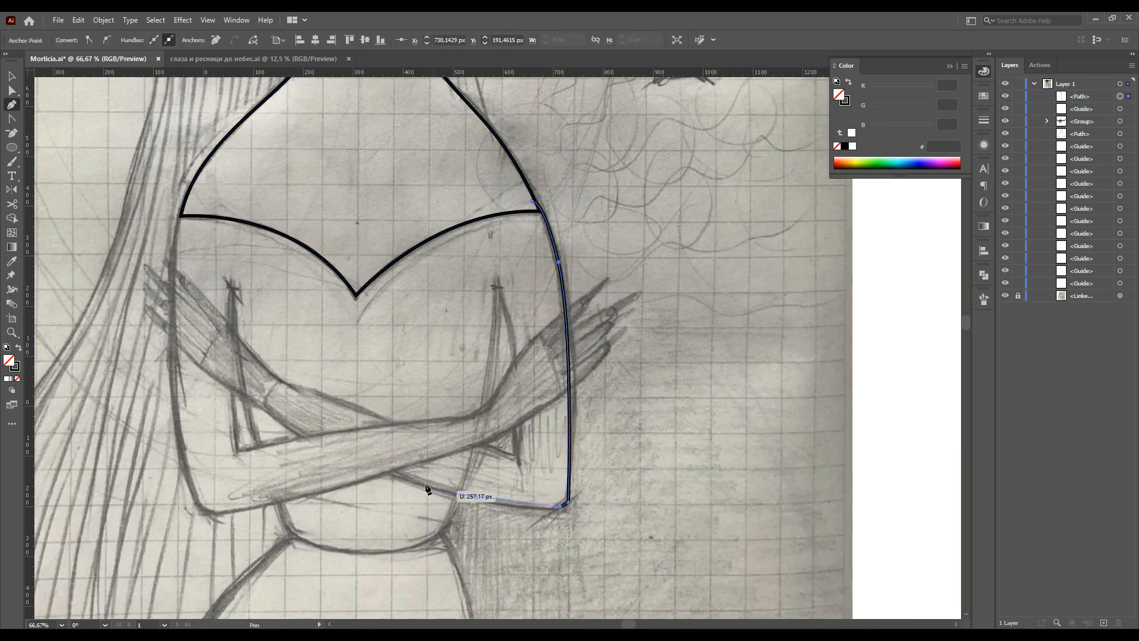
scroll(451, 487, "up", 1)
left_click(456, 487)
Continue the outline around the waist with a curved lower edge, ending beneath the left forearm.
scroll(457, 487, "down", 1)
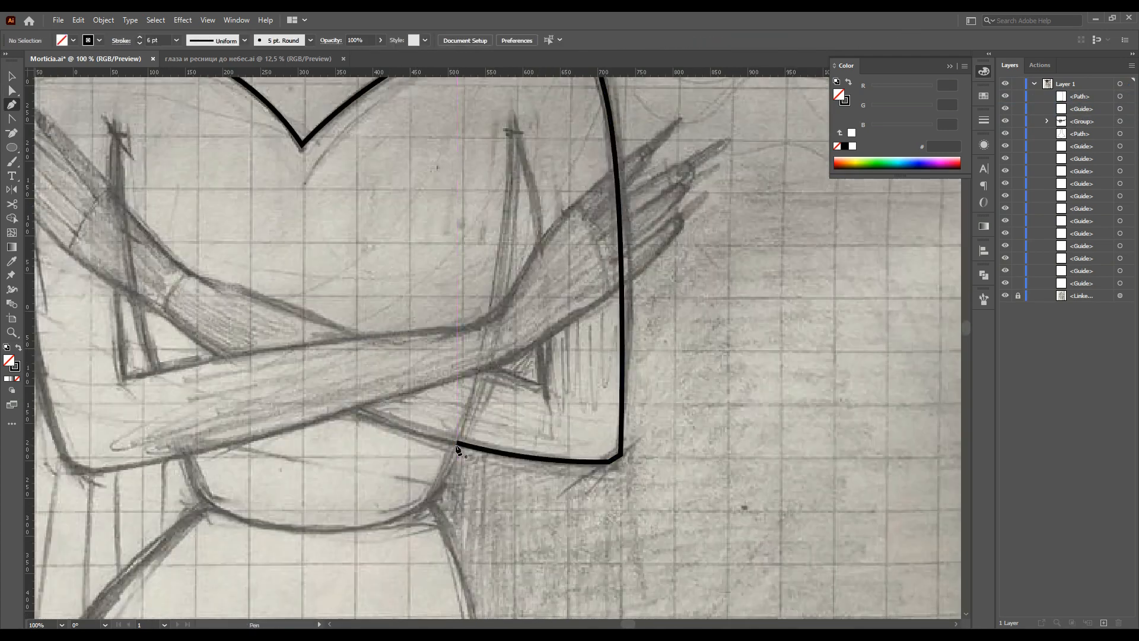
left_click(428, 505)
left_click_drag(207, 504, 178, 442)
left_click(183, 456)
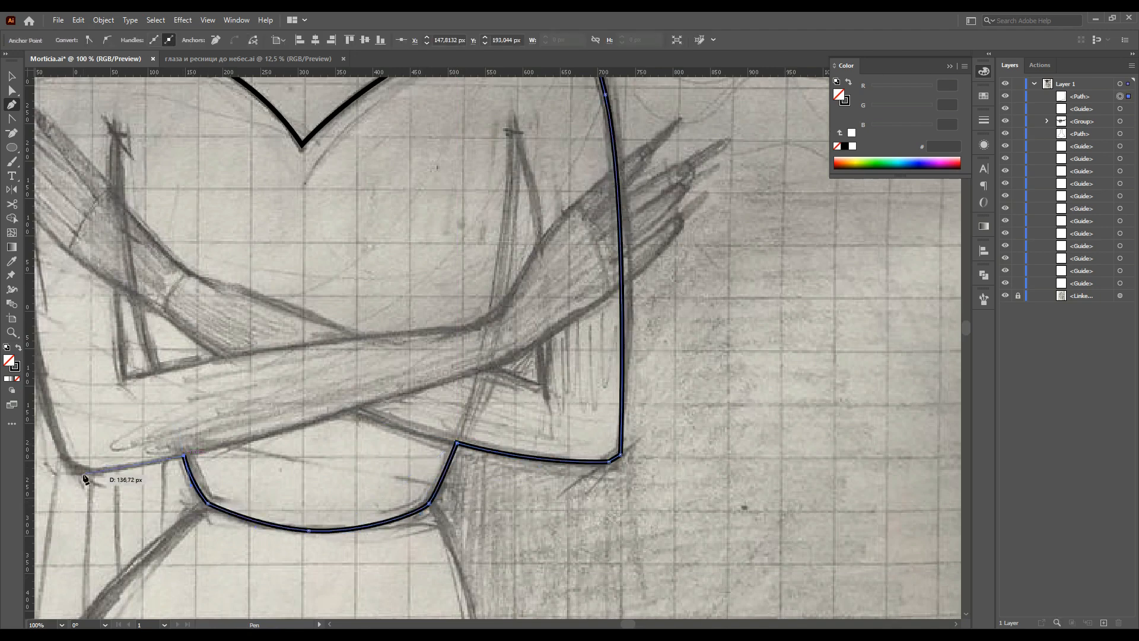
Trace the left elbow and continue the outline up the left arm's outer edge toward the hand.
left_click(65, 463)
key("ctrl+minus")
scroll(178, 415, "left", 6)
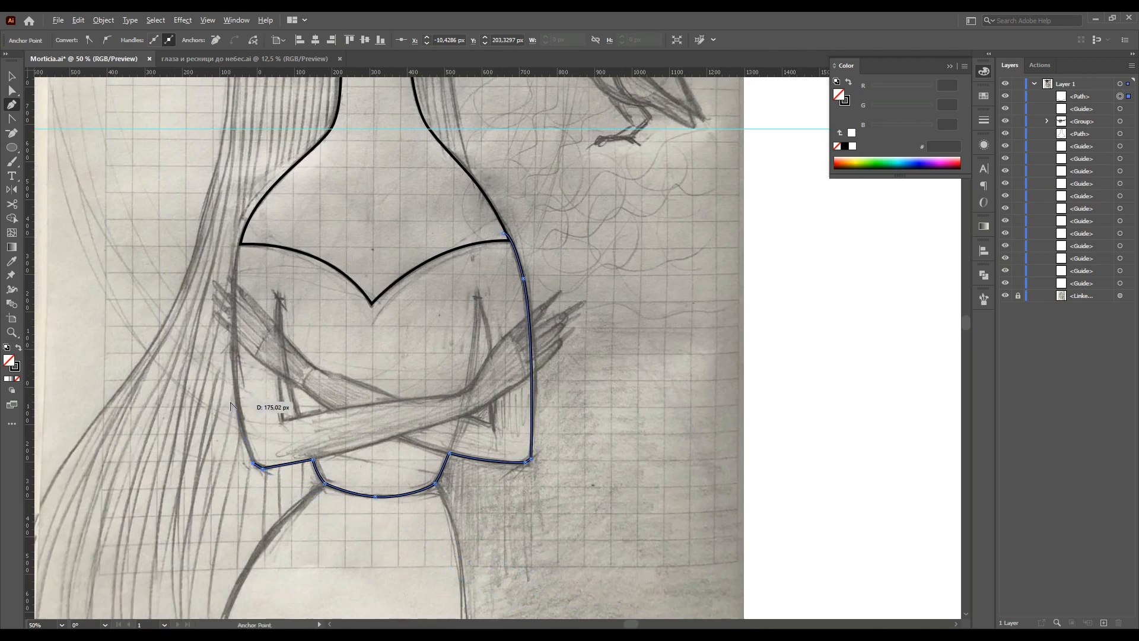
scroll(238, 398, "down", 2)
left_click_drag(239, 319, 243, 230)
Reshape the waist curve and adjust the open end of the left arm's outer edge.
left_click(289, 307, "ctrl")
scroll(288, 307, "down", 1)
left_click(12, 90)
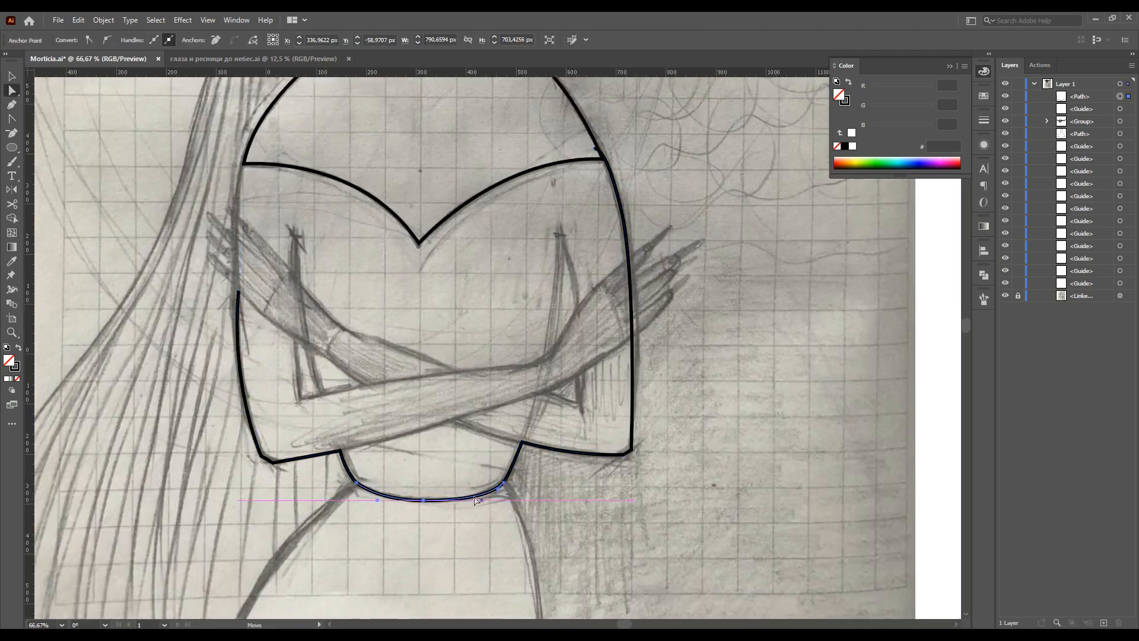
left_click(238, 291)
scroll(237, 285, "up", 2)
left_click_drag(238, 283, 237, 539)
scroll(238, 540, "down", 2)
scroll(175, 243, "up", 1)
Trace the fingers protruding past the left arm and join the outline to the neckline's left corner.
key("p")
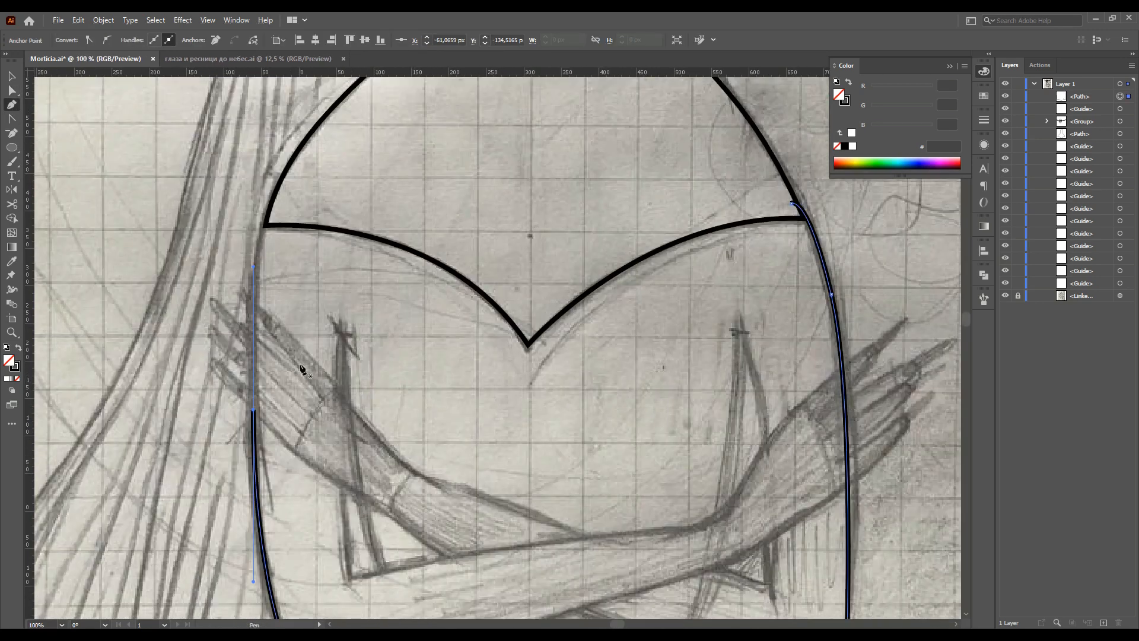
left_click_drag(231, 410, 233, 408)
left_click_drag(236, 387, 262, 407)
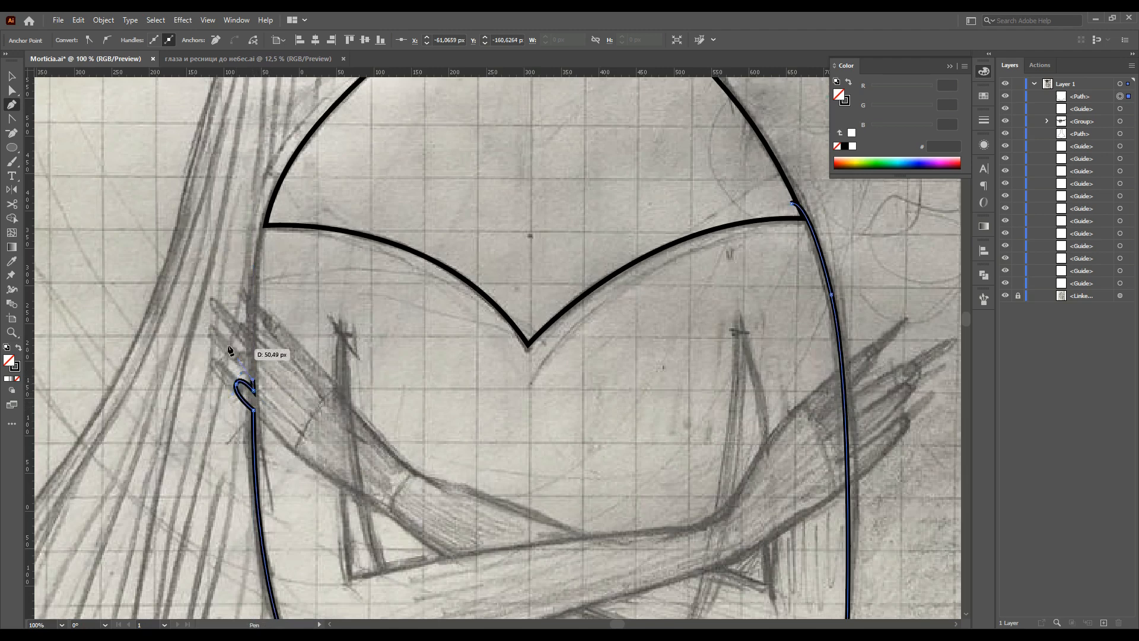
left_click_drag(235, 326, 256, 309)
left_click_drag(283, 165, 307, 170)
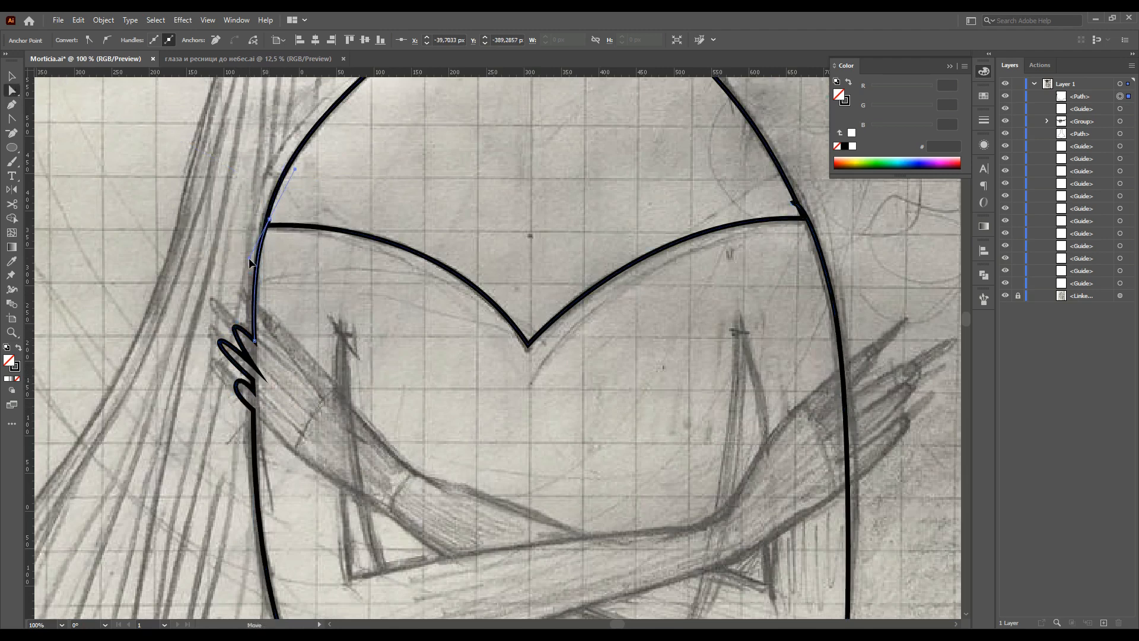
left_click(829, 306)
Draw a closed four-sided shape over the gap between the left arm and the torso.
scroll(829, 306, "down", 3)
scroll(828, 307, "up", 2)
left_click(349, 509)
left_click(383, 500)
left_click_drag(360, 425, 342, 417)
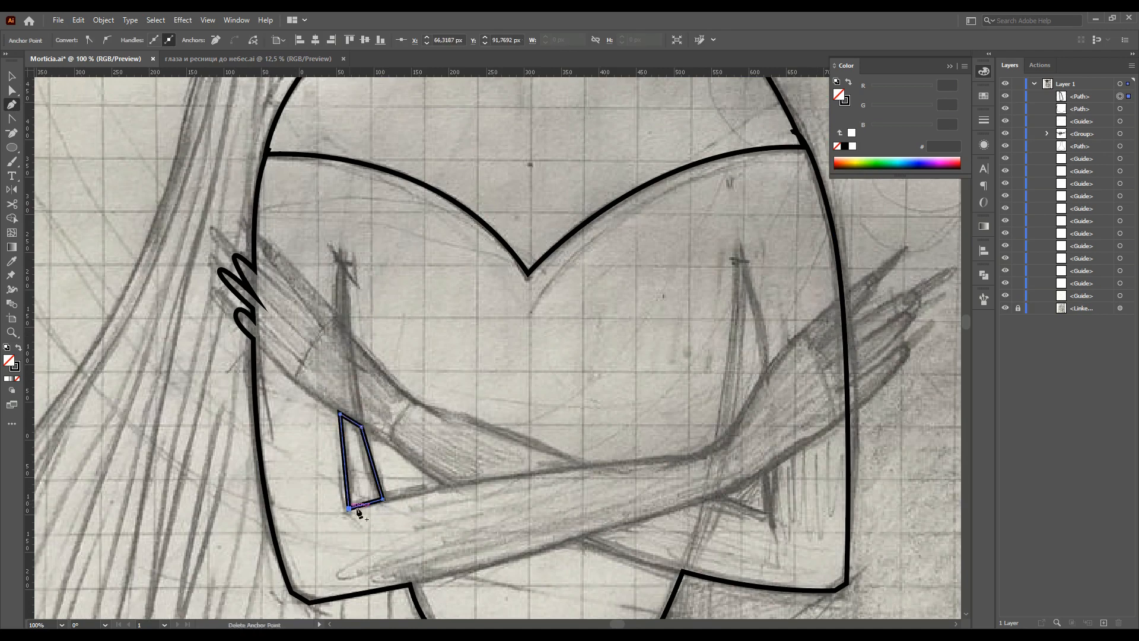
Draw closed triangular shapes over the small gap below the right forearm and the tall gap above it.
left_click(769, 470)
left_click(770, 516)
left_click(744, 264)
left_click(765, 369)
left_click(733, 420)
left_click(744, 264)
Adjust the tall right gap's corner points and curve its outer side to match the sketch.
key("a")
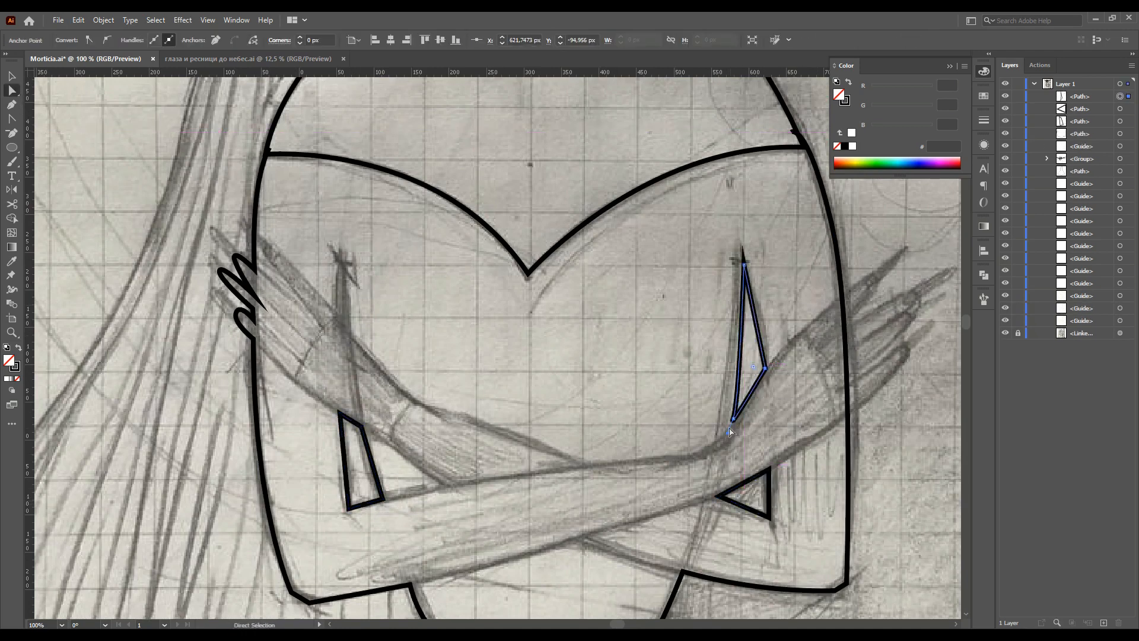
left_click_drag(735, 422, 732, 424)
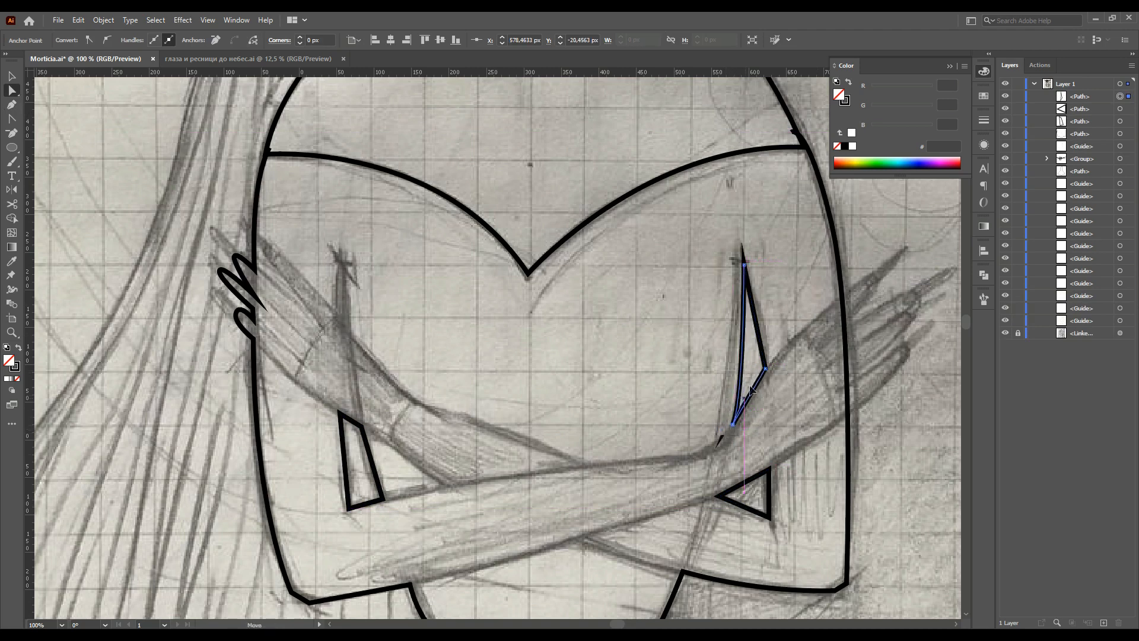
left_click_drag(744, 265, 743, 261)
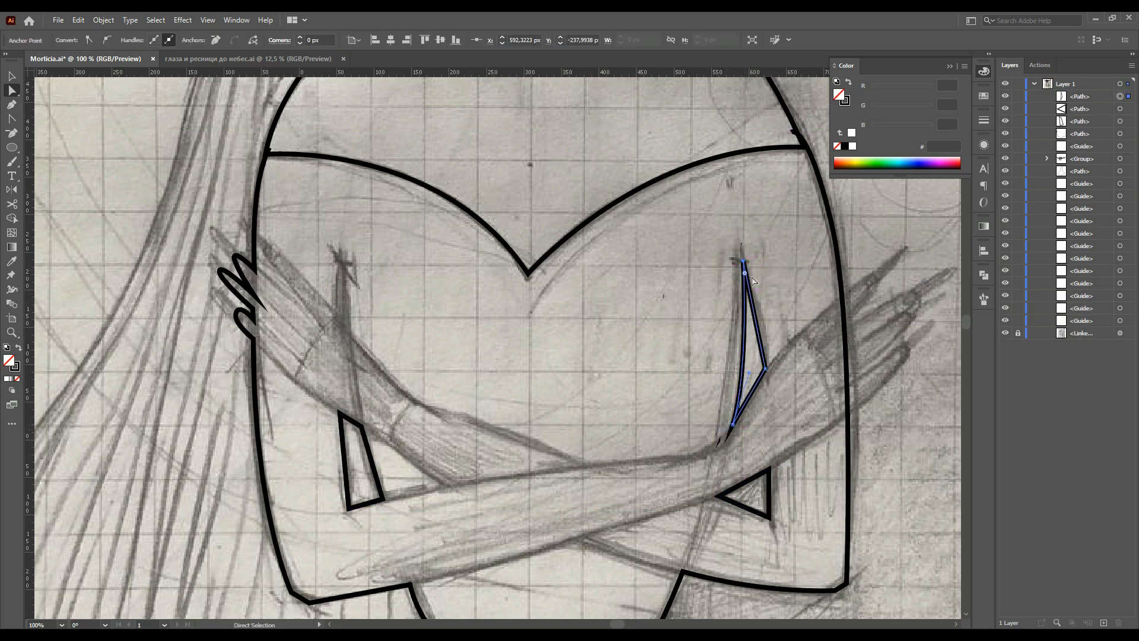
left_click_drag(765, 368, 763, 374)
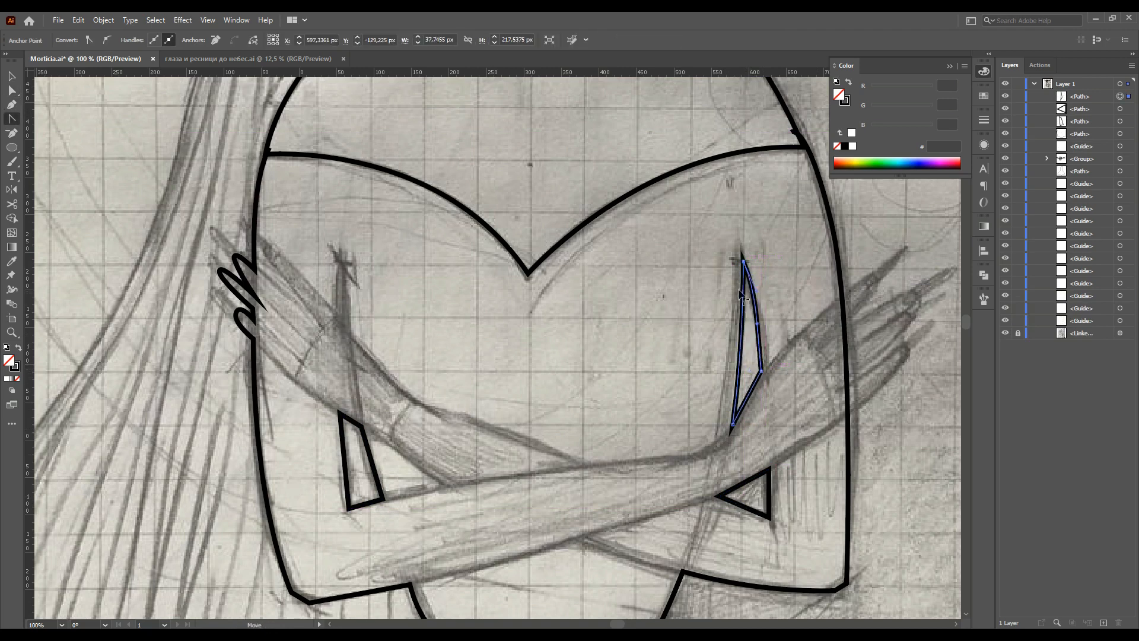
Redraw the right arm's upper edge with its protruding fingers and close the body outline across the chest.
key("ctrl+minus")
scroll(840, 295, "up", 1)
left_click(705, 146)
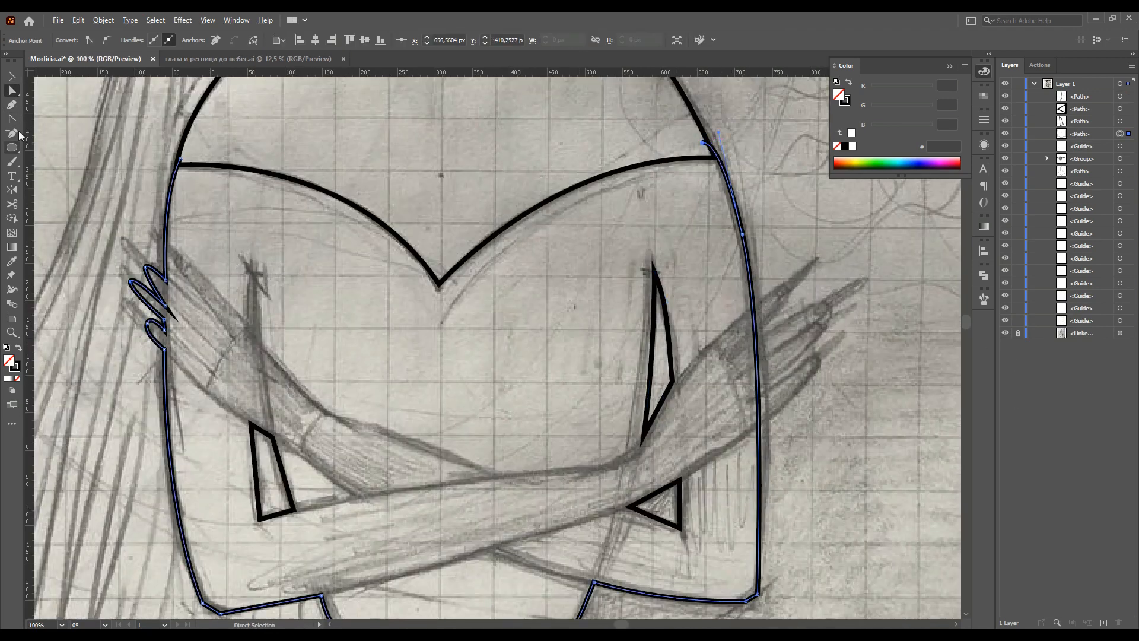
left_click(768, 420)
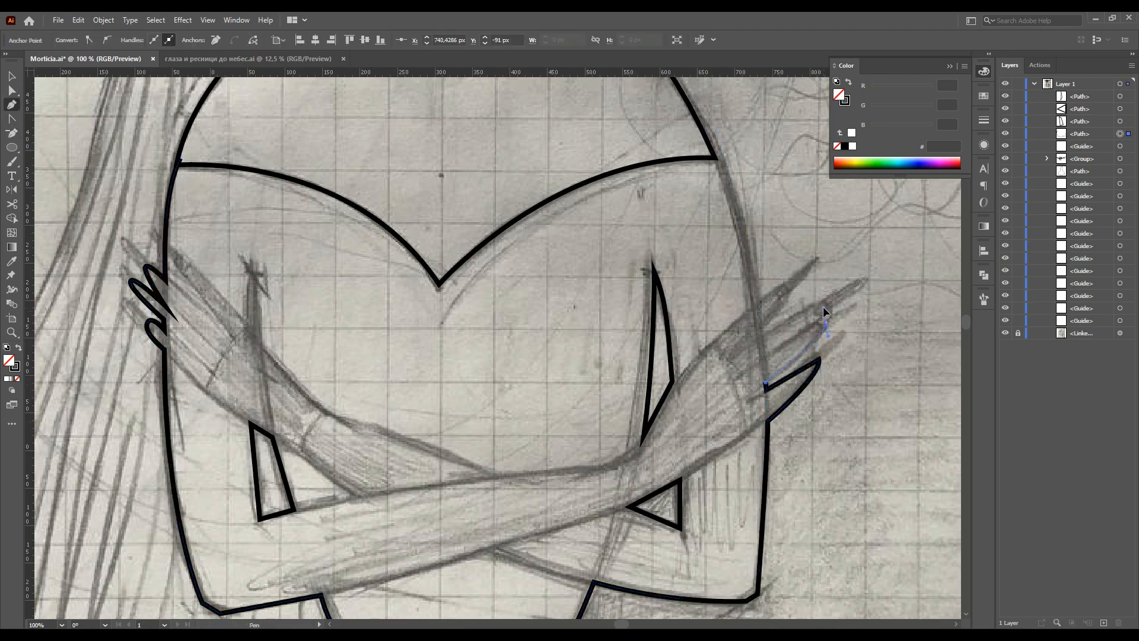
left_click_drag(823, 309, 822, 320)
left_click(761, 337)
left_click(758, 322)
left_click(755, 303)
left_click_drag(712, 153, 684, 125)
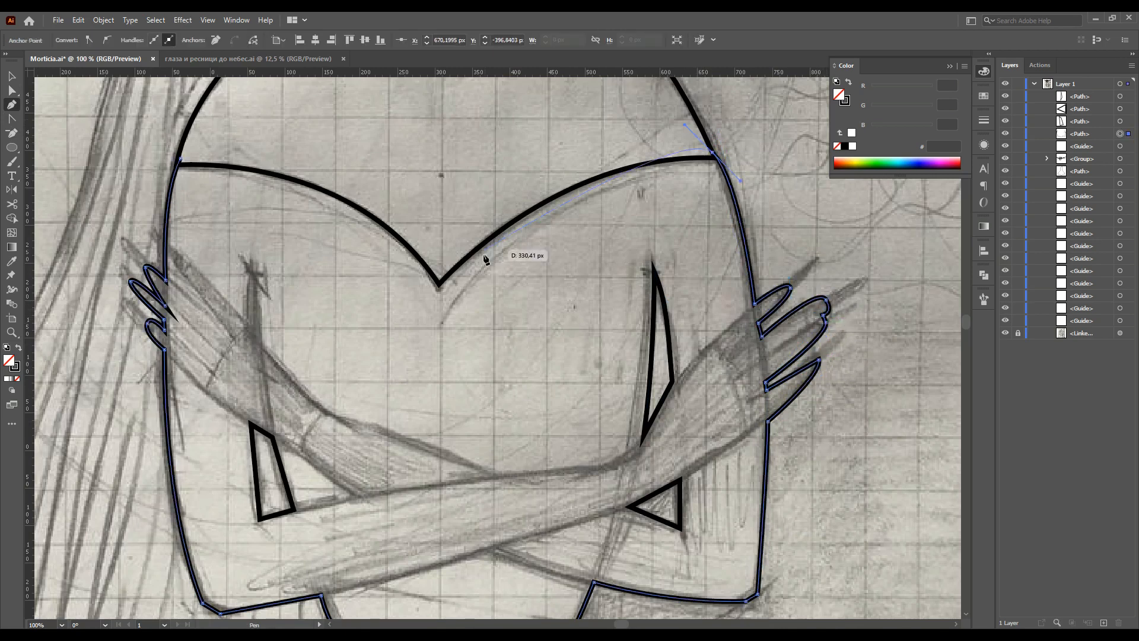
Refine the right hand's finger outlines by moving their base points and rounding their tips.
key("a")
scroll(841, 327, "up", 2)
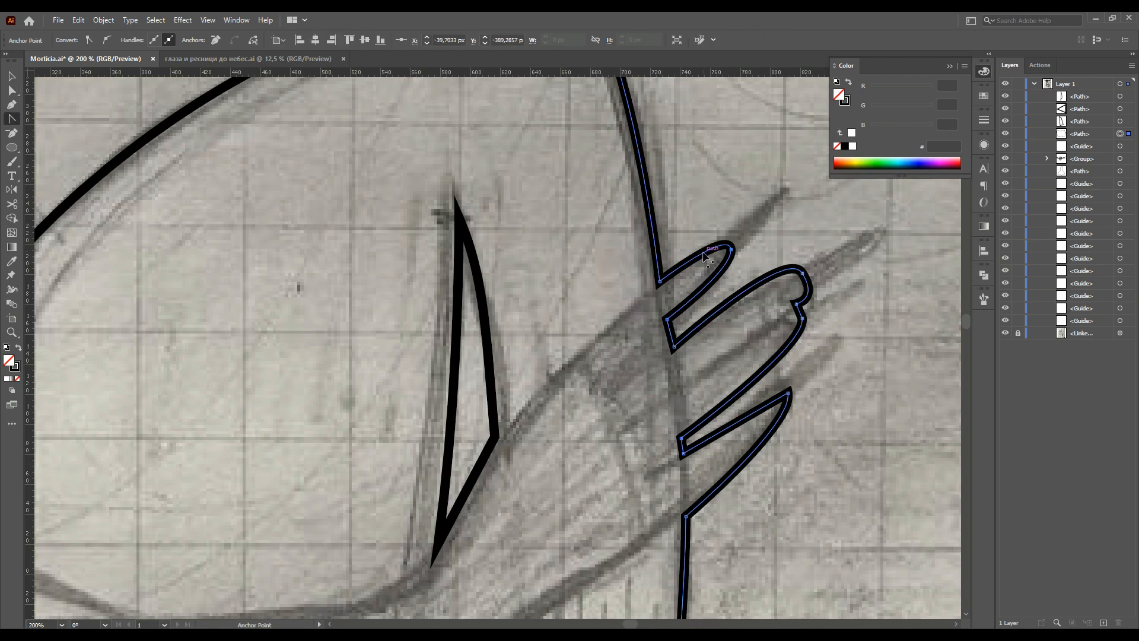
left_click(12, 90)
left_click_drag(729, 241, 732, 271)
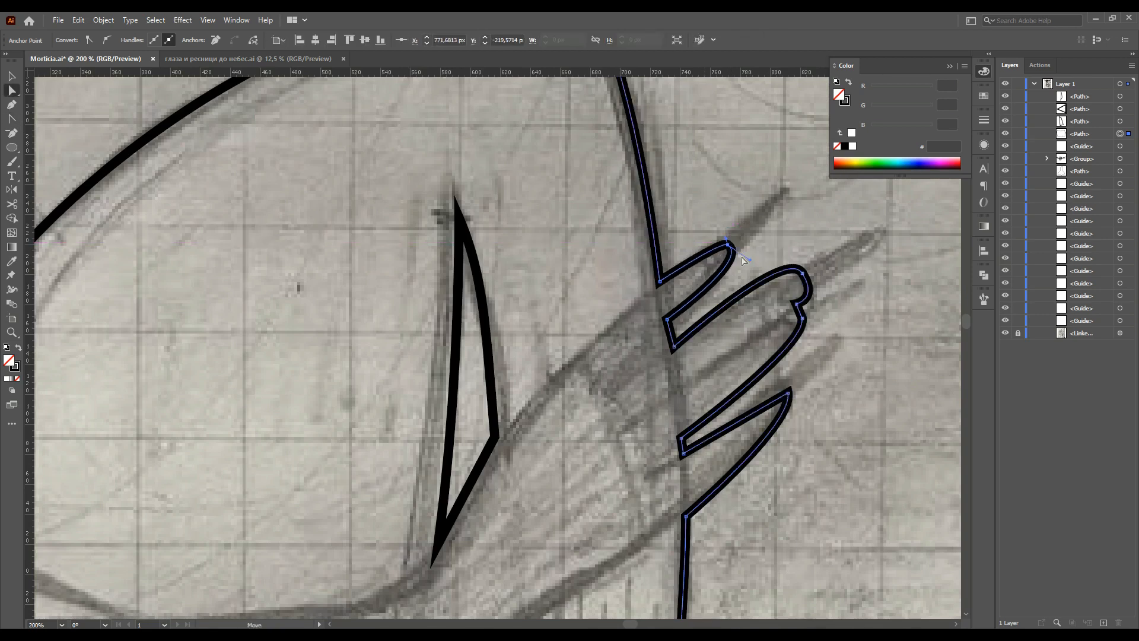
left_click(809, 284)
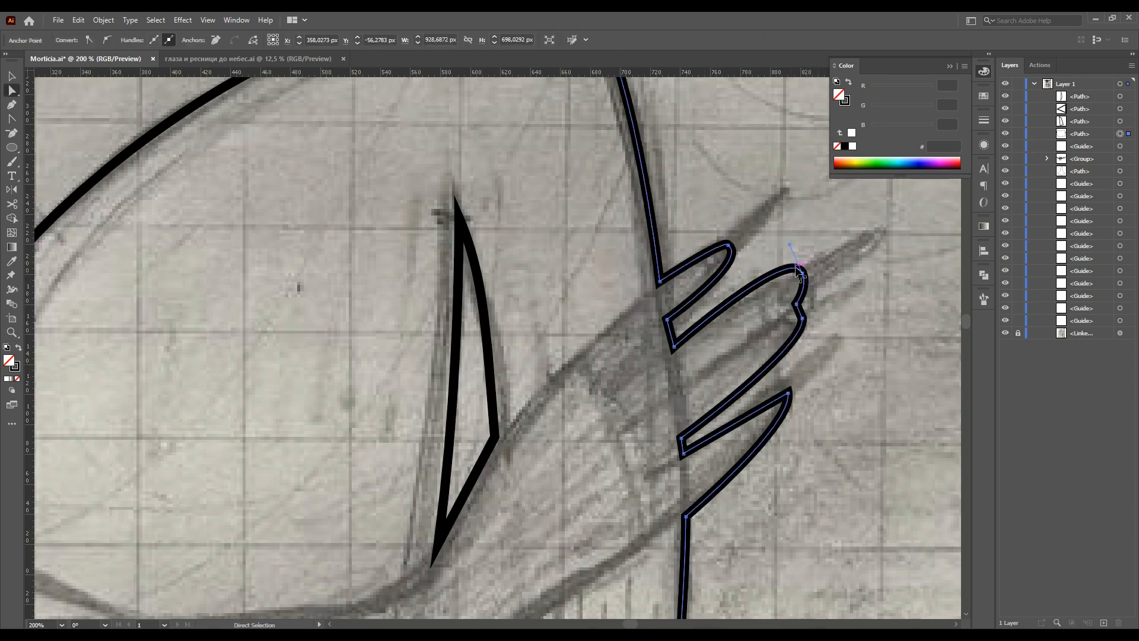
left_click_drag(798, 307, 806, 321)
mouse_move(682, 438)
left_mouse_down()
mouse_move(708, 438)
mouse_move(684, 457)
left_mouse_up()
left_click_drag(686, 516, 687, 503)
left_click_drag(789, 393, 810, 423)
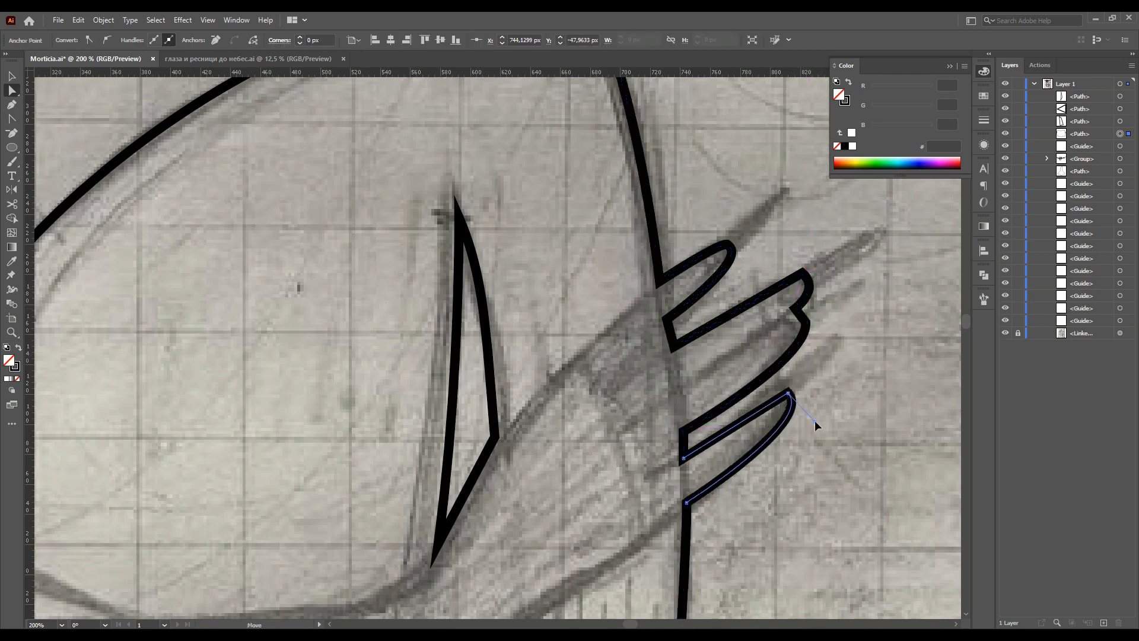
key("ctrl+shift+a")
Reshape the left hand's finger outline around the sharp point between the fingers.
scroll(810, 424, "down", 1)
scroll(623, 319, "up", 2)
scroll(624, 318, "down", 3)
scroll(279, 344, "up", 3)
left_click(293, 357)
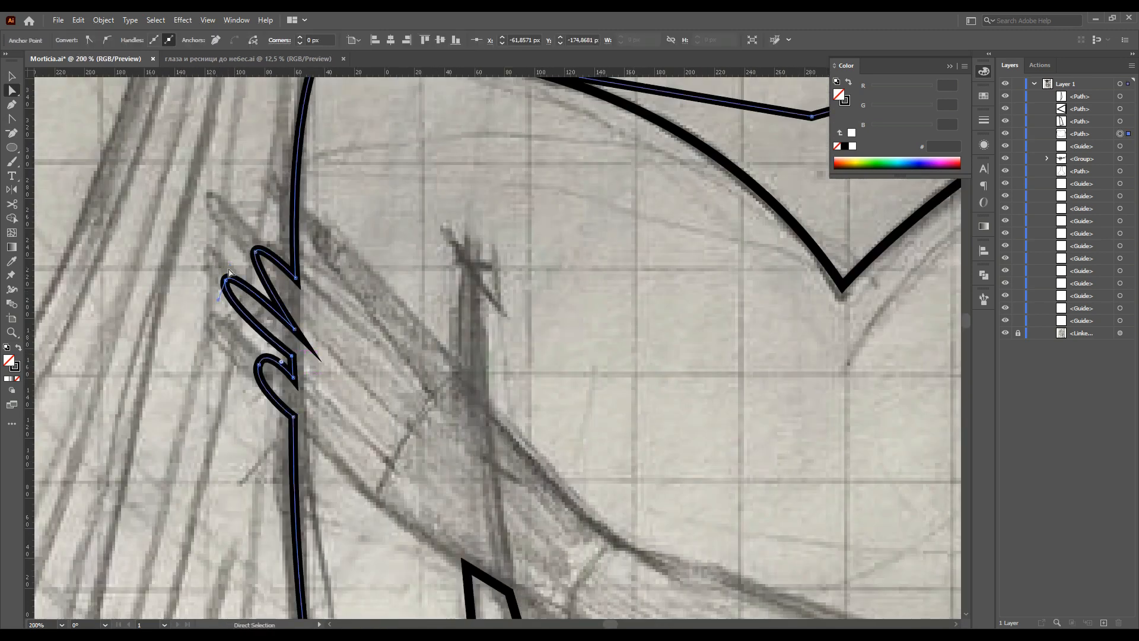
left_click_drag(320, 360, 837, 493)
Select the body outline with the three arm-gap shapes and combine them using the Exclude shape mode.
scroll(388, 267, "down", 3)
left_click(12, 76)
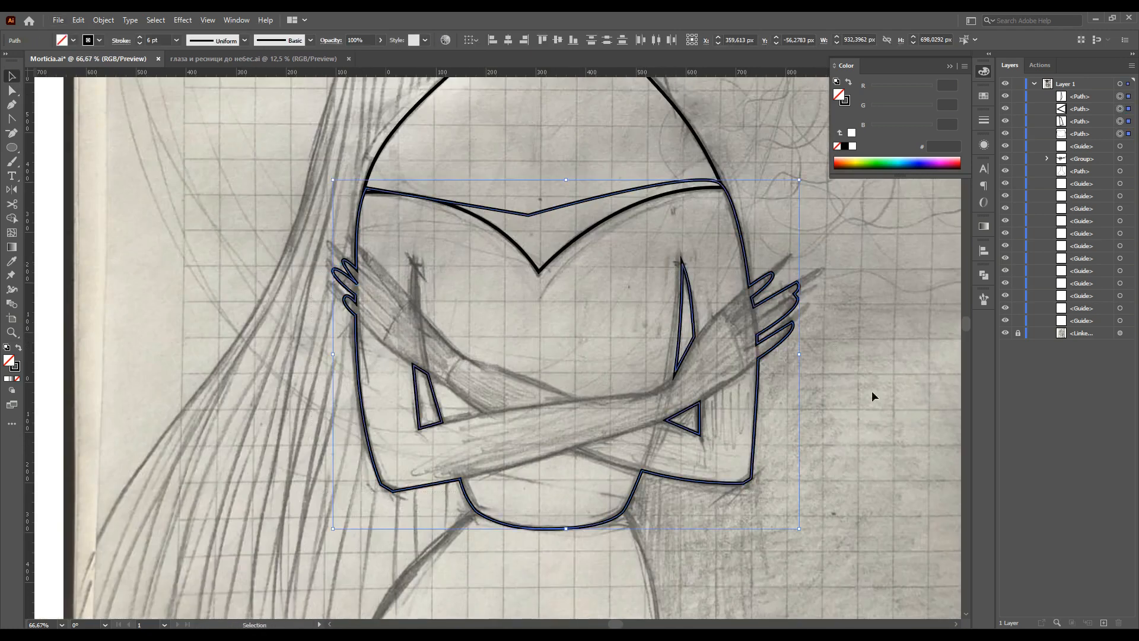
left_click(984, 275)
left_click(910, 301)
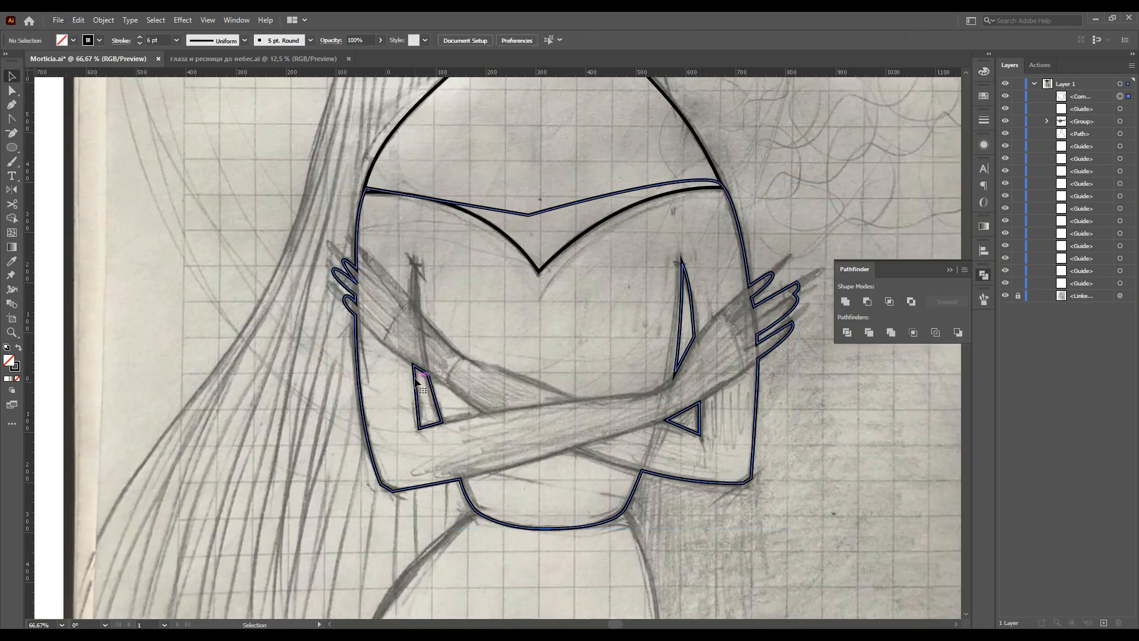
Give the combined body shape a black fill without a stroke and set its opacity to 55%.
left_click(984, 71)
left_click(845, 147)
key("5")
key("5")
key("ctrl+shift+a")
Draw a white 6 pt contour along the front forearm's upper edge, from the right hand to the left gap.
key("p")
scroll(475, 356, "right", 3)
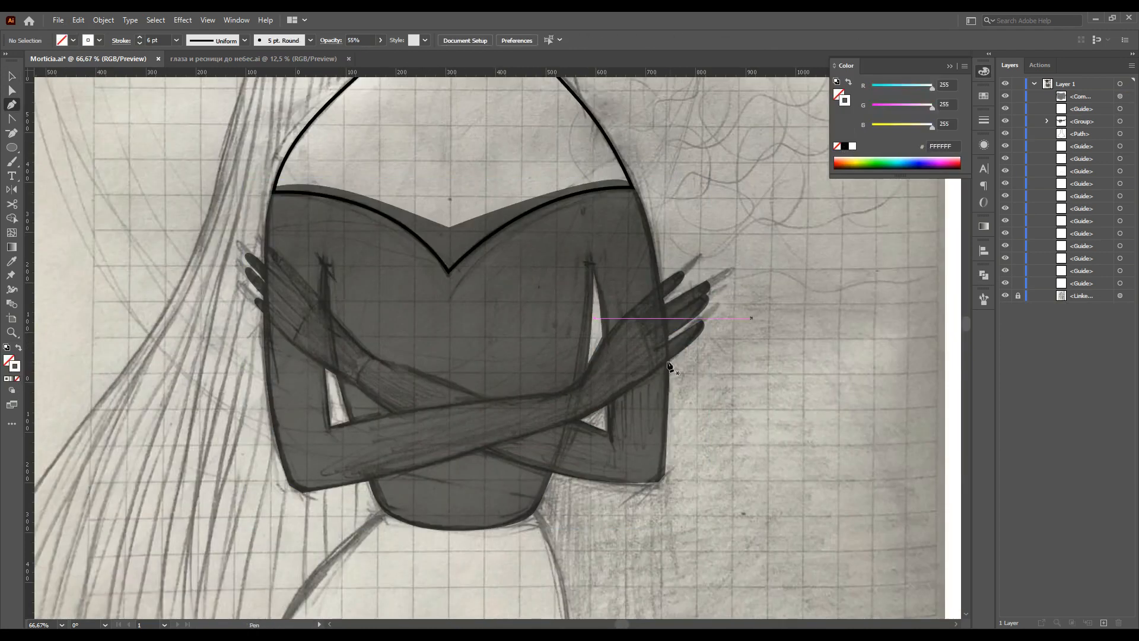
key("ctrl+plus")
left_click(626, 251)
left_click(547, 329)
left_click(503, 399)
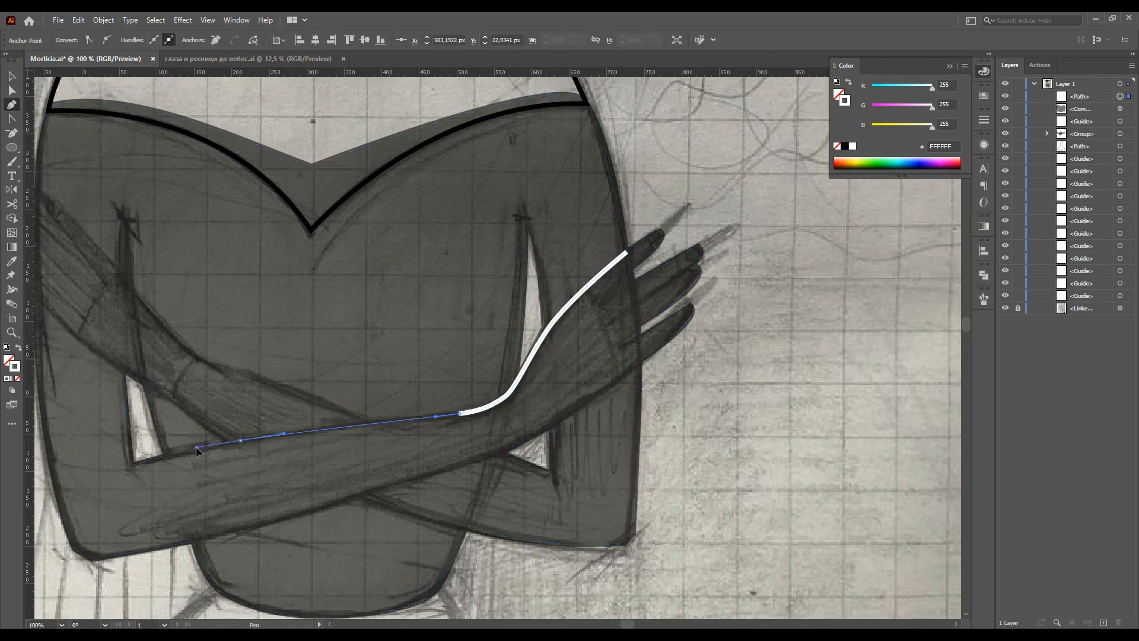
left_click(132, 465)
left_click(348, 349, "ctrl")
key("ctrl+shift+a")
Adjust the white contour's upper end and stroke width where it meets the right hand's outline.
left_click(15, 90)
left_click_drag(627, 252, 700, 224)
key("ctrl+equal")
key("shift+w")
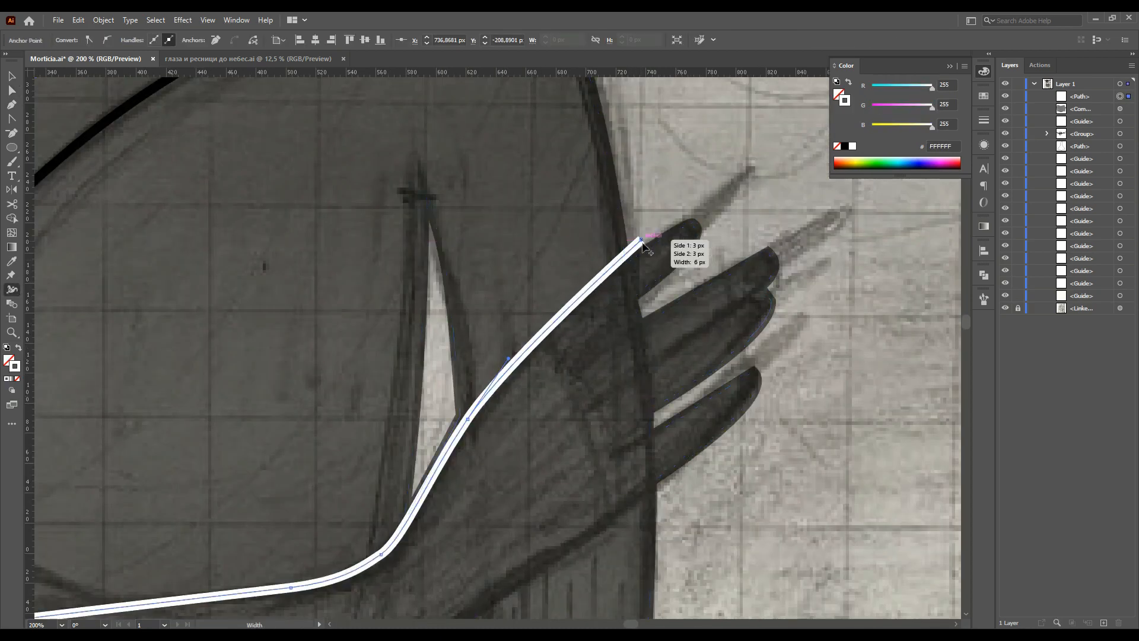
key("ctrl+equal")
key("ctrl+equal")
key("ctrl+equal")
left_click_drag(632, 236, 686, 196)
key("a")
left_click_drag(631, 236, 601, 273)
key("ctrl+minus")
key("ctrl+minus")
key("ctrl+minus")
key("ctrl+minus")
key("ctrl+minus")
key("ctrl+equal")
key("ctrl+shift+a")
left_click(552, 275)
key("ctrl+shift+a")
key("ctrl+minus")
key("ctrl+minus")
Trace the front forearm's lower edge from the waist to the right hand and match the upper contour's white stroke.
key("p")
scroll(285, 445, "down", 2)
left_click(286, 443)
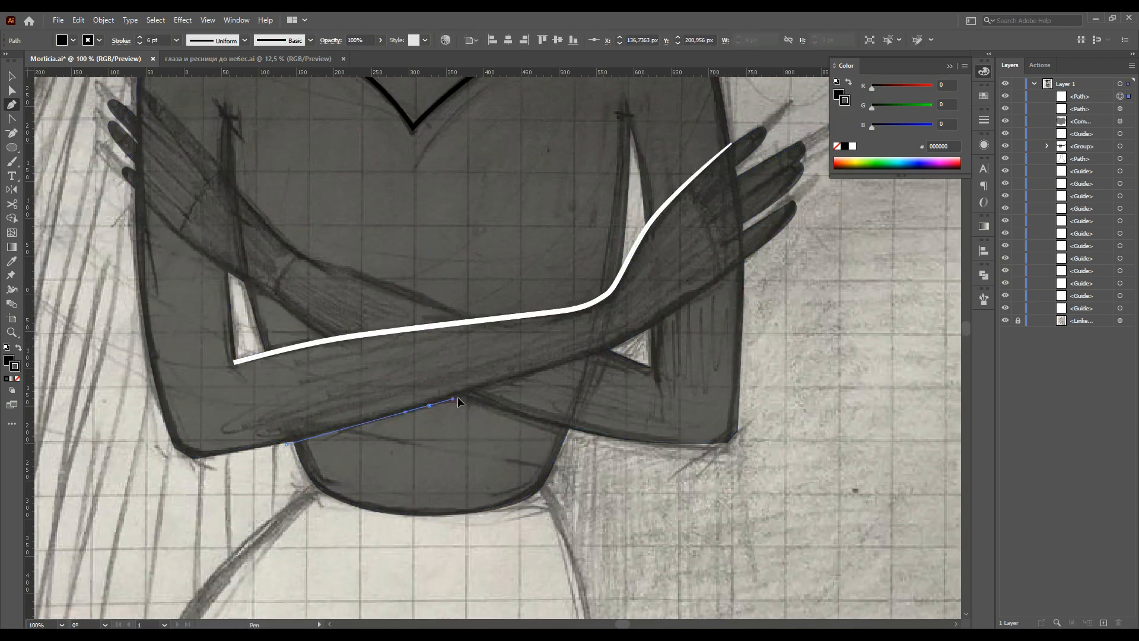
left_click_drag(430, 406, 468, 392)
left_click_drag(748, 256, 751, 259)
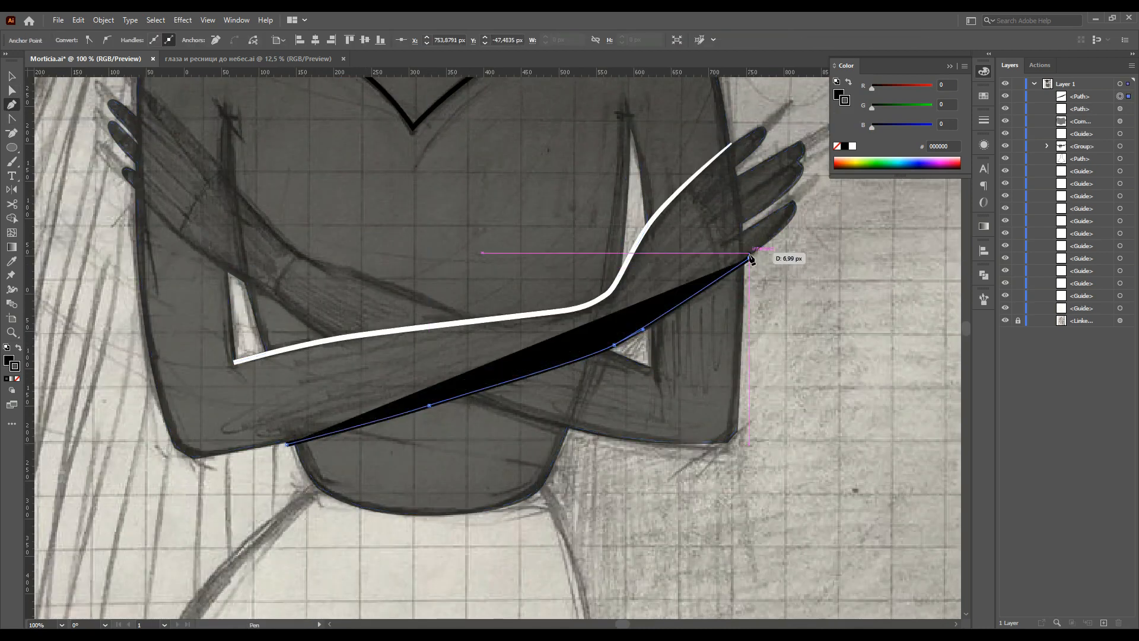
left_click(276, 349)
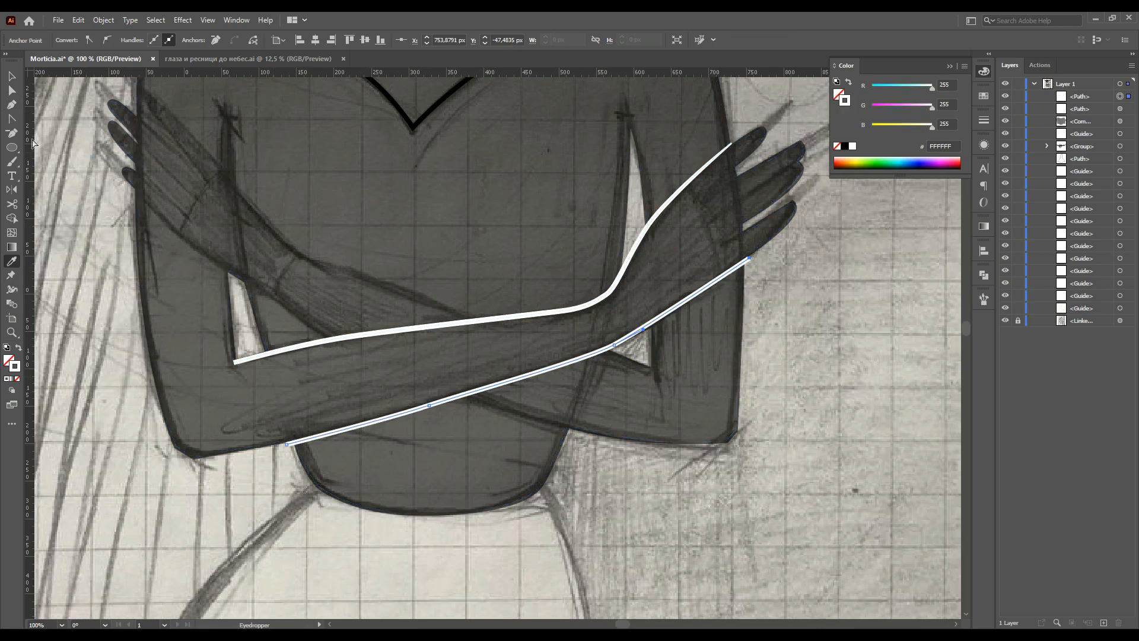
Draw a short white line from the waist's right corner to the front forearm's lower contour and adjust its ends.
left_click(571, 433)
left_click(464, 394)
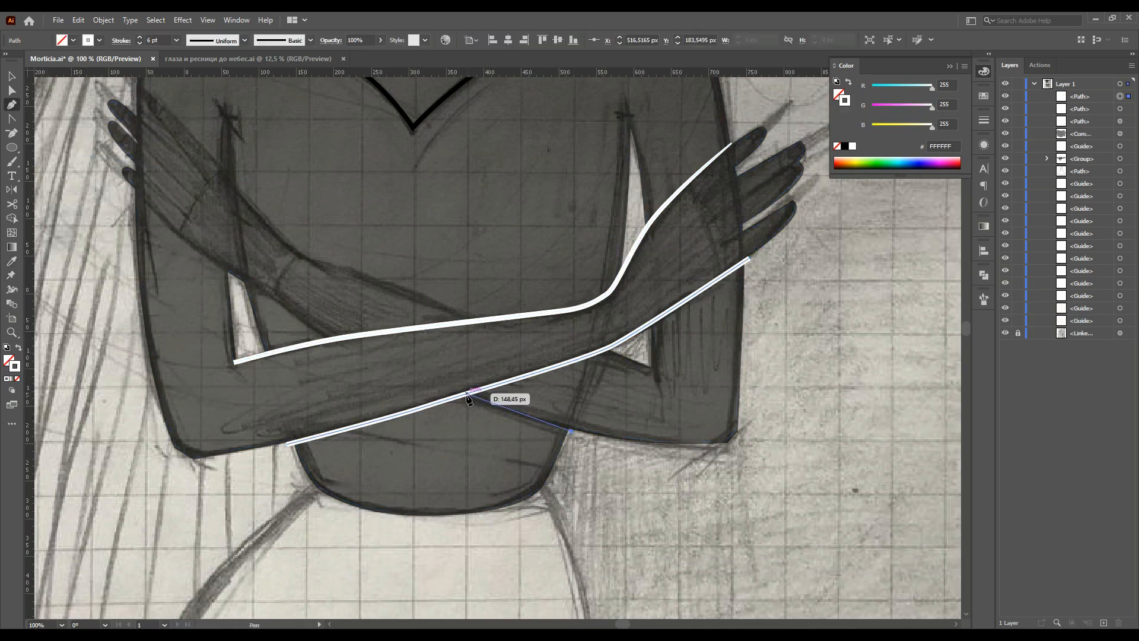
scroll(571, 433, "up", 1)
left_click_drag(570, 430, 530, 433)
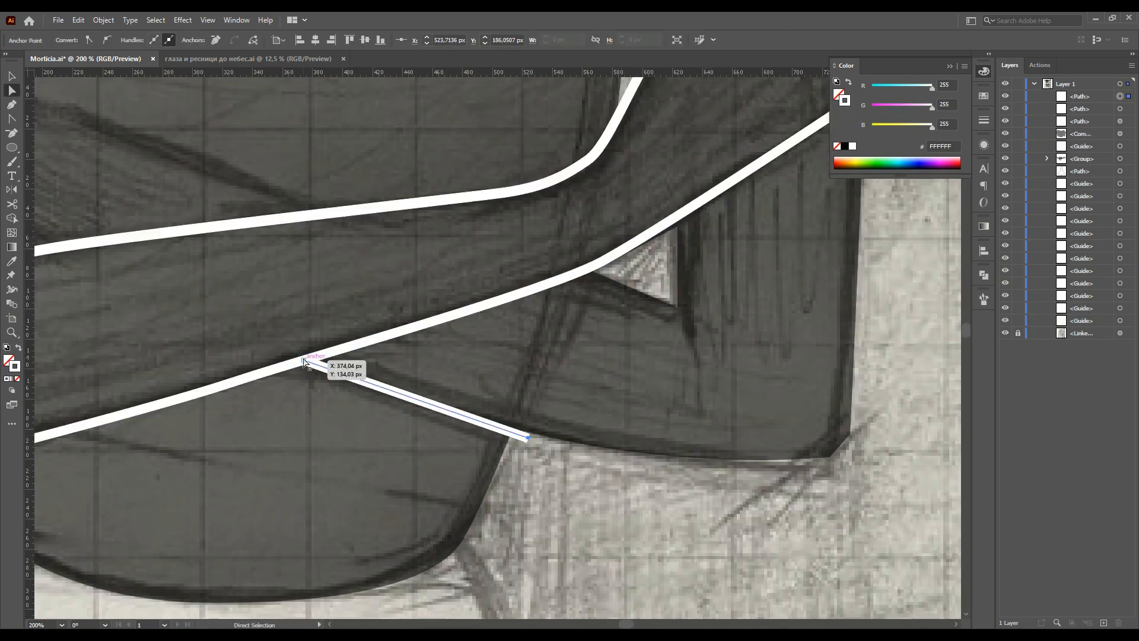
key("ctrl+shift+a")
Trace the back forearm's upper edge from the arm crossing up around the left hand's index finger as a white contour.
key("ctrl+minus")
key("ctrl+minus")
left_click_drag(270, 288, 240, 264)
left_click_drag(170, 176, 116, 127)
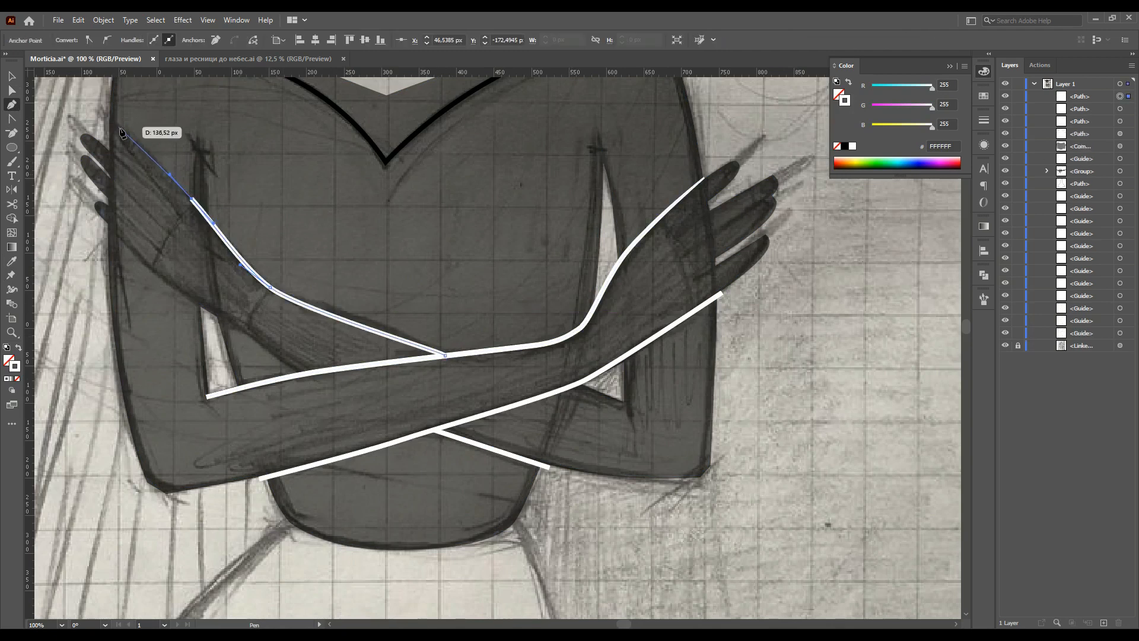
left_click(112, 159)
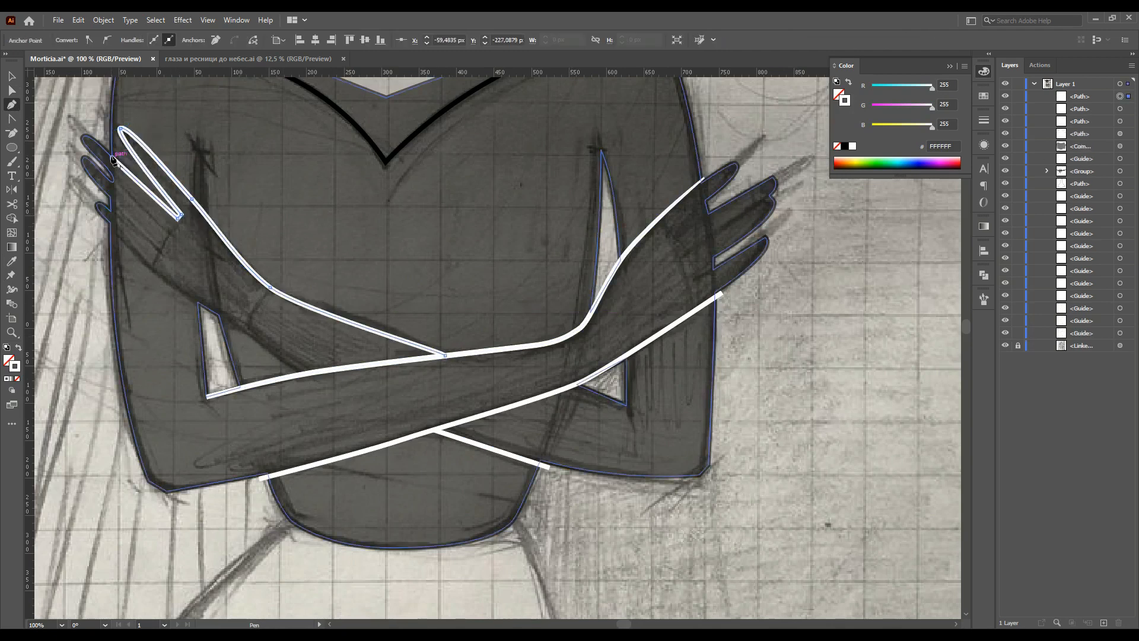
Draw separate white dividing lines between the left hand's remaining fingers.
left_click(177, 245, "ctrl")
left_click(171, 233)
left_click(112, 177)
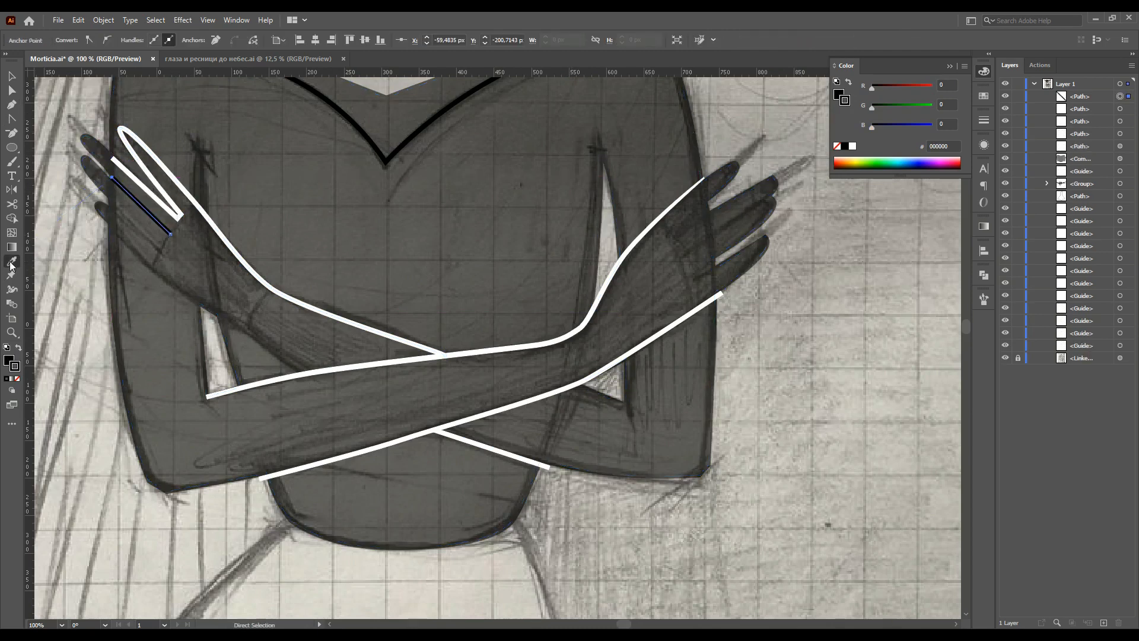
left_click(164, 258, "ctrl")
left_click(162, 252)
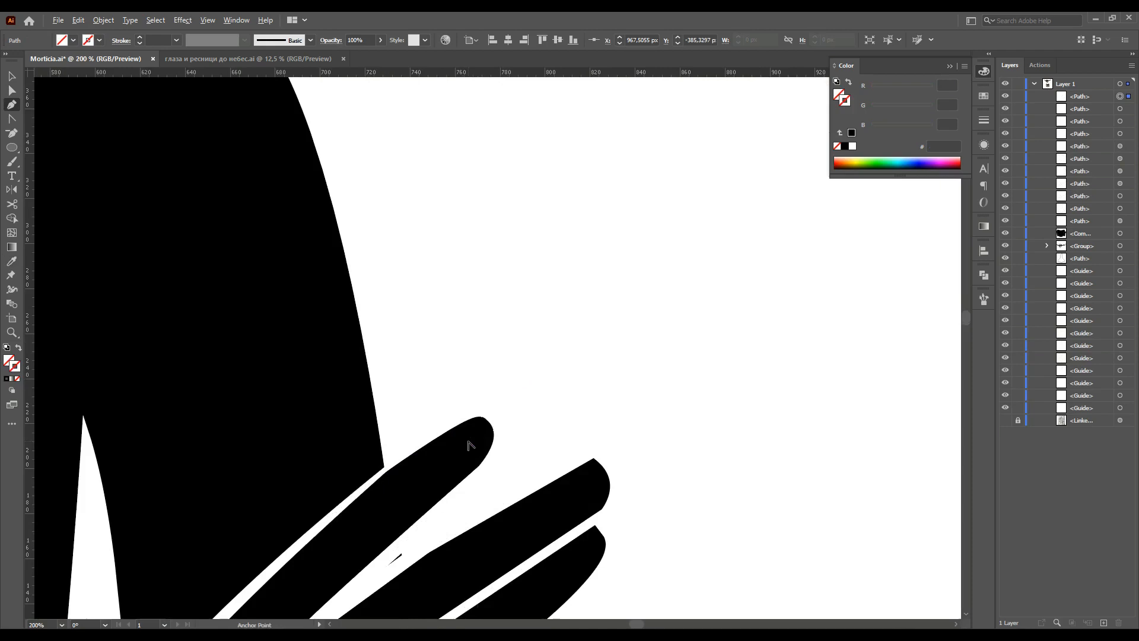
Draw a long, narrow nail from the right hand's index fingertip toward the upper right and fill it with red A21200.
left_click_drag(471, 437, 465, 460)
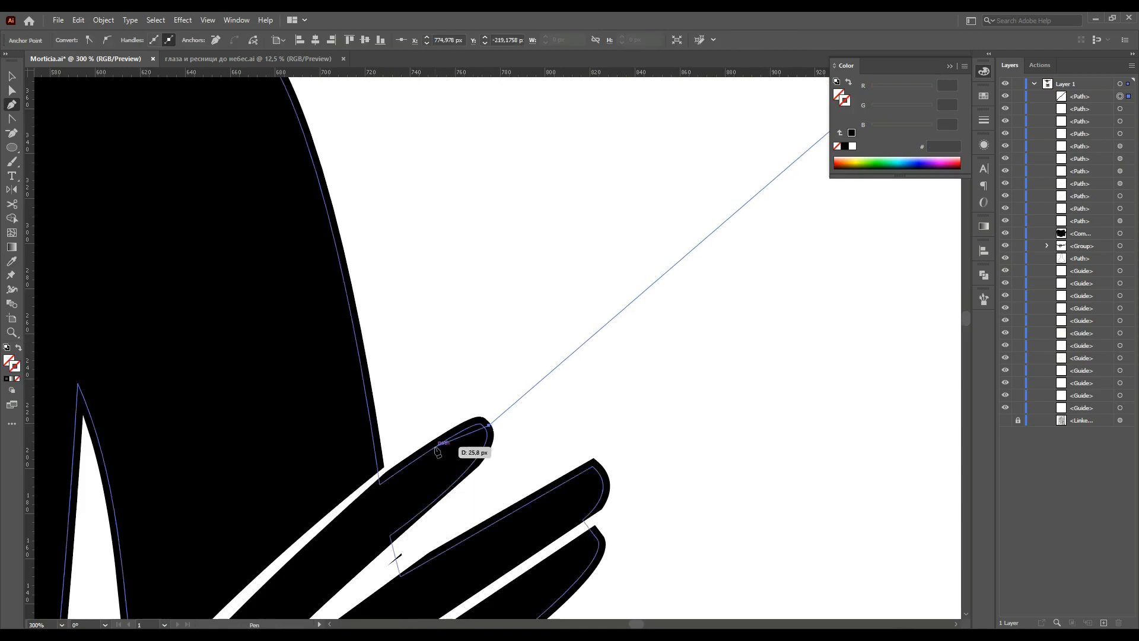
scroll(614, 202, "up", 1)
left_click(766, 222)
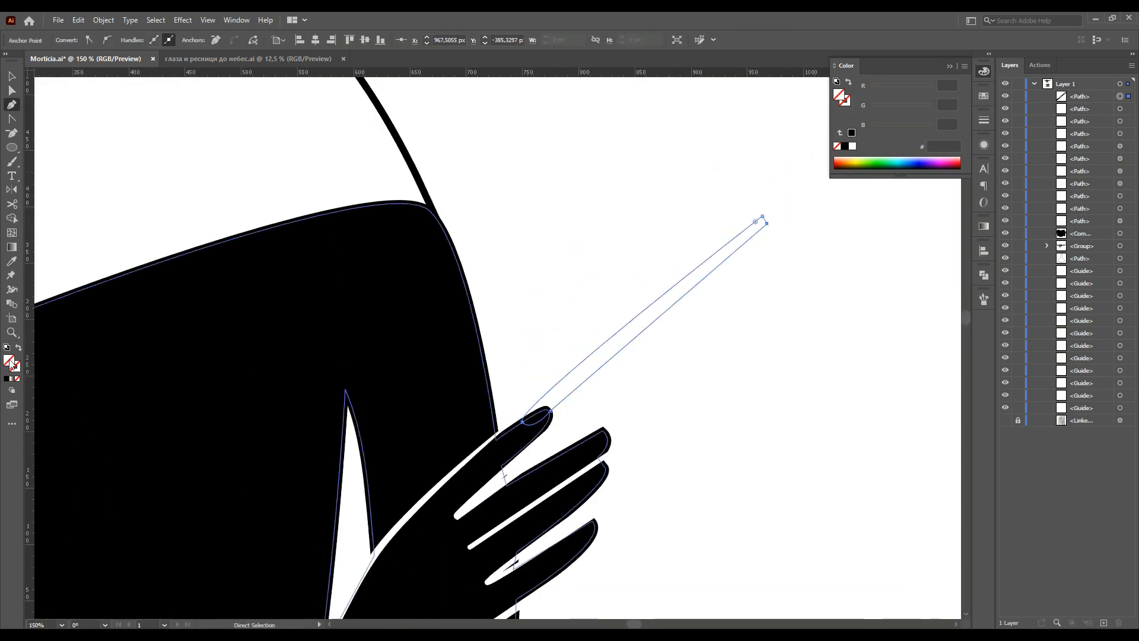
left_click(840, 160)
scroll(439, 436, "up", 2)
Adjust the anchors at the red nail's base and tip so it fits the index finger and ends in a point.
mouse_move(623, 402)
left_mouse_down()
mouse_move(589, 376)
mouse_move(595, 356)
left_mouse_up()
scroll(703, 399, "down", 2)
scroll(710, 394, "up", 2)
left_click(573, 406)
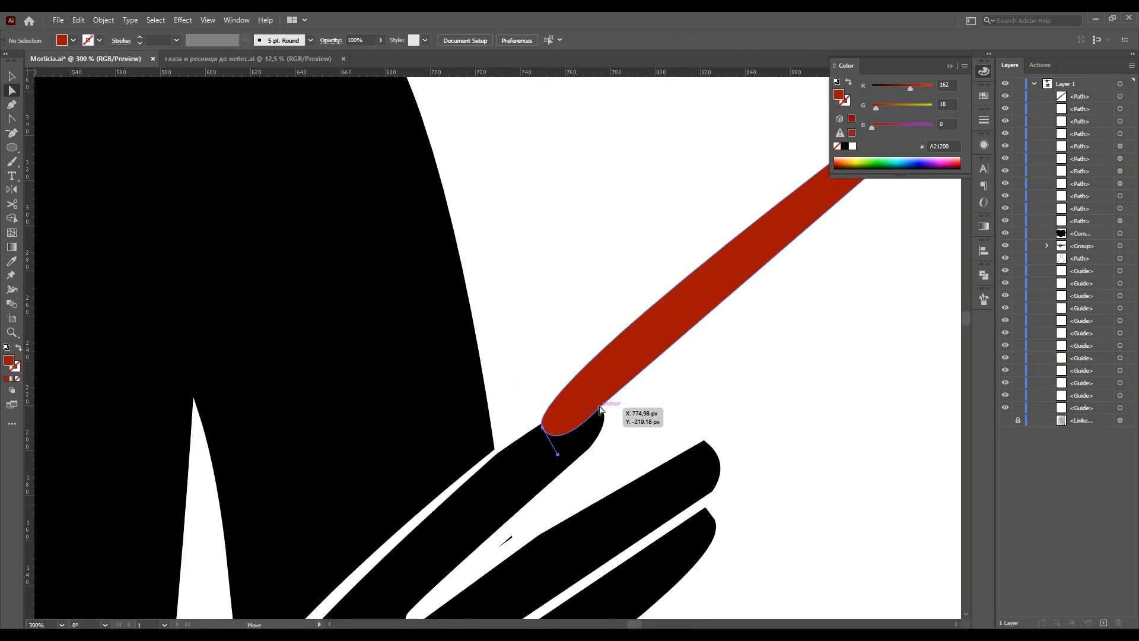
scroll(712, 297, "up", 3)
scroll(712, 297, "right", 3)
left_click_drag(843, 193, 845, 200)
scroll(846, 199, "down", 5)
scroll(710, 291, "up", 5)
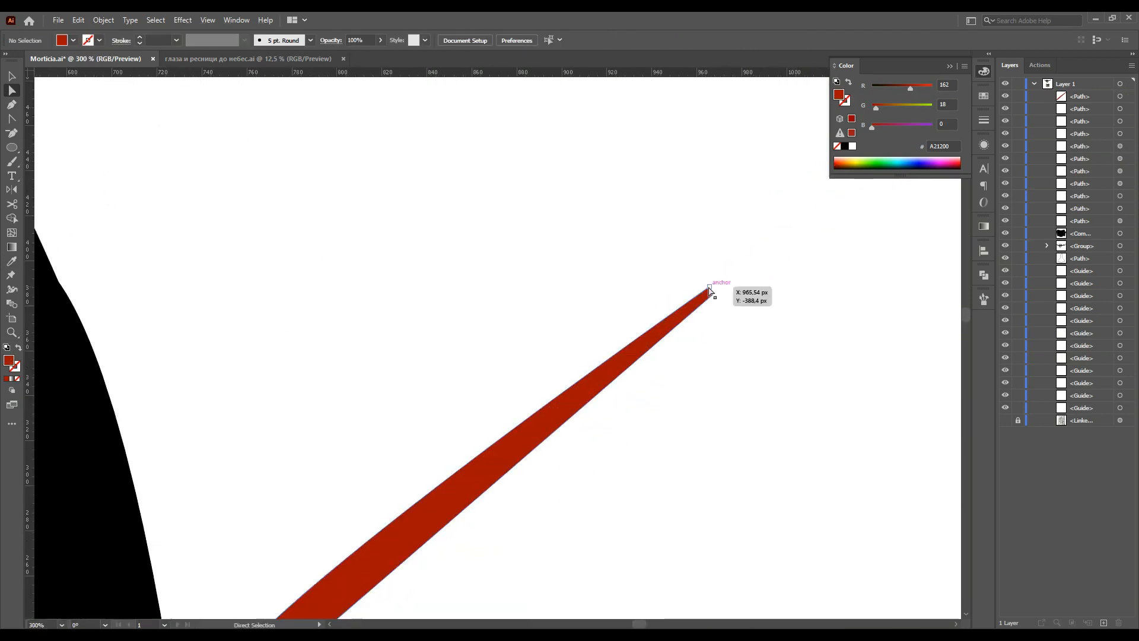
Copy the red nail onto the right hand's middle and ring fingers, angling it to follow them.
mouse_move(710, 291)
left_mouse_down()
mouse_move(661, 280)
mouse_move(553, 473)
mouse_move(593, 415)
mouse_move(515, 374)
left_mouse_up()
scroll(552, 474, "down", 4)
scroll(592, 415, "up", 1)
scroll(515, 373, "up", 1)
left_click_drag(639, 267, 650, 280)
mouse_move(513, 374)
left_mouse_down()
mouse_move(524, 379)
mouse_move(511, 401)
left_mouse_up()
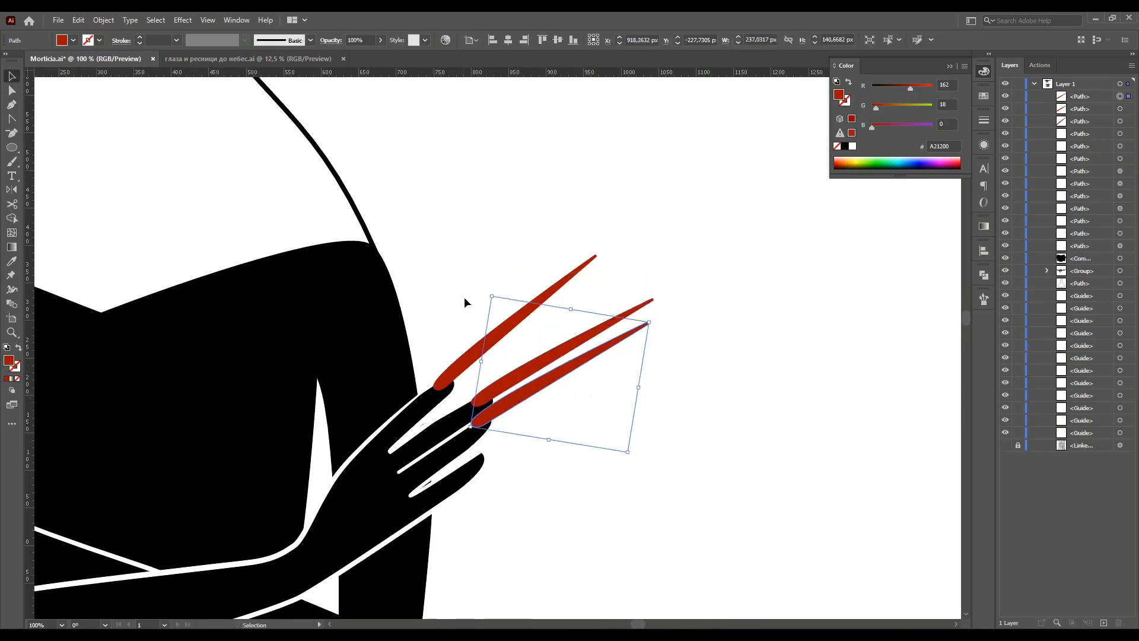
Rotate the right hand's ring finger nail and reshape its base and tip to fit the fingertip.
scroll(505, 406, "up", 3)
left_click_drag(794, 238, 795, 230)
key("a")
scroll(514, 404, "up", 3)
left_click_drag(428, 484, 331, 539)
scroll(473, 414, "down", 2)
scroll(938, 254, "up", 3)
left_click_drag(908, 234, 909, 235)
scroll(681, 529, "down", 3)
scroll(462, 461, "up", 2)
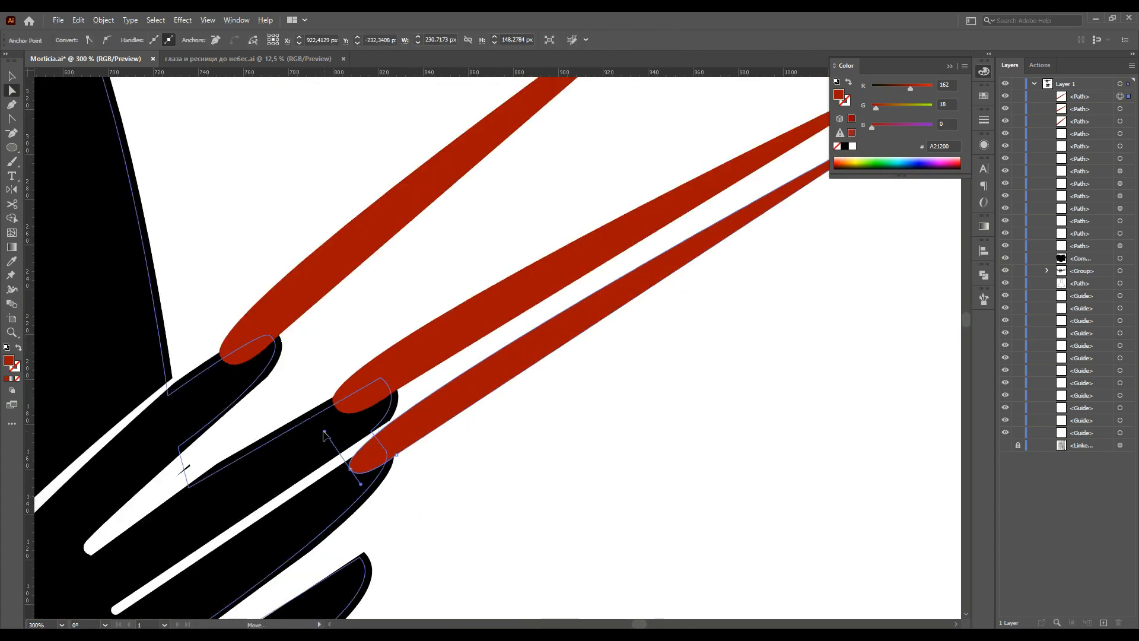
Copy a red nail onto the right hand's little finger and angle it to follow the finger.
key("v")
scroll(394, 465, "down", 4)
scroll(527, 457, "up", 3)
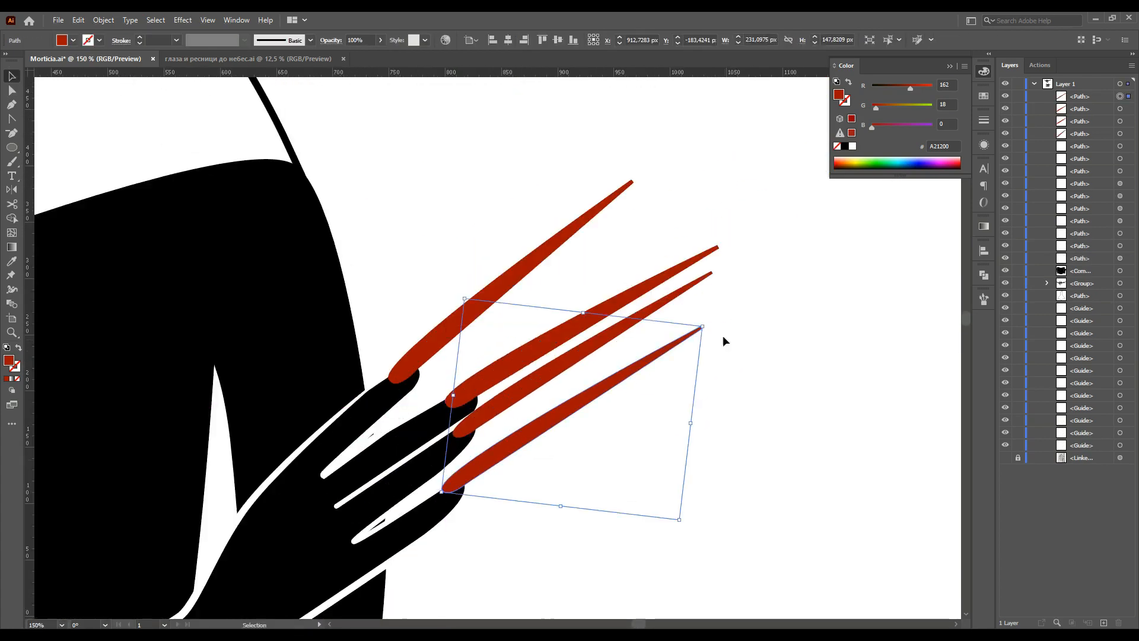
scroll(485, 461, "up", 2)
left_click_drag(915, 227, 706, 419)
key("a")
key("ctrl+shift+a")
Copy the four red nails over to the left hand and reflect them across the vertical axis.
scroll(706, 419, "down", 3)
scroll(653, 527, "down", 3)
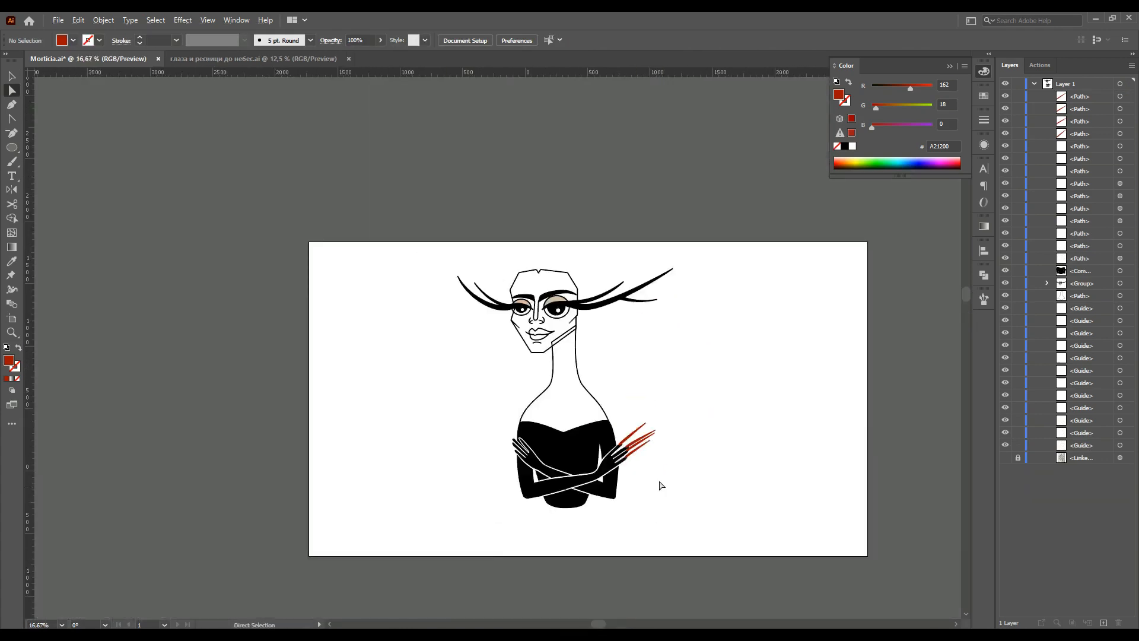
scroll(655, 526, "up", 2)
left_click(11, 75)
left_click_drag(587, 332, 682, 439)
left_click_drag(599, 398, 211, 359)
double_click(12, 189)
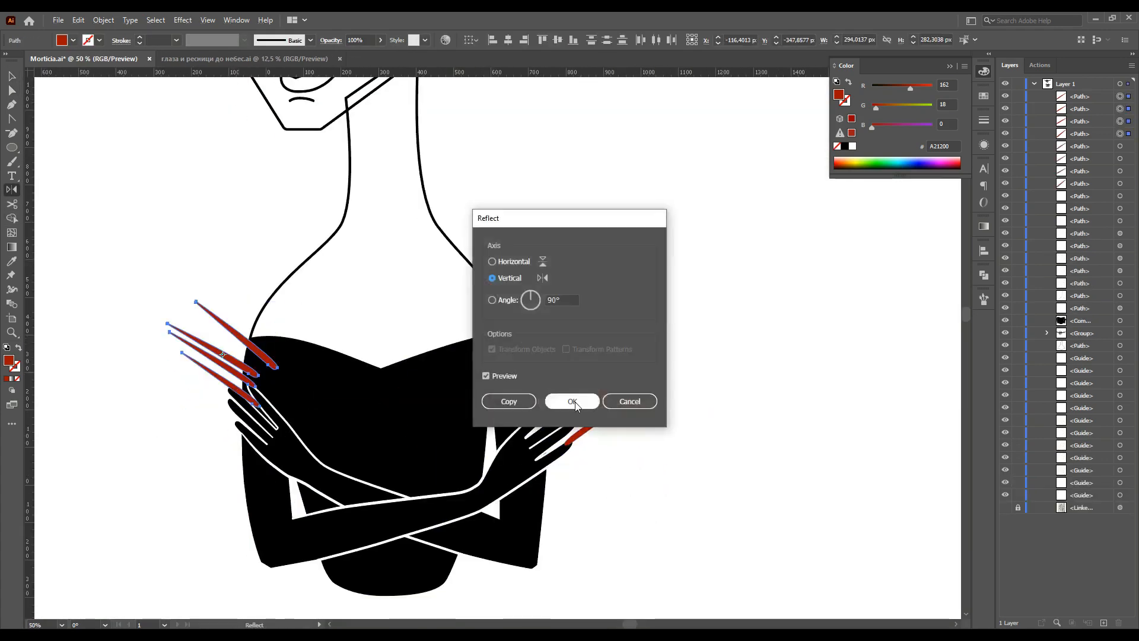
key("Return")
Rotate the mirrored nails and move them toward the left hand's fingertips.
scroll(289, 378, "up", 1)
left_click_drag(189, 286, 198, 277)
scroll(197, 278, "up", 1)
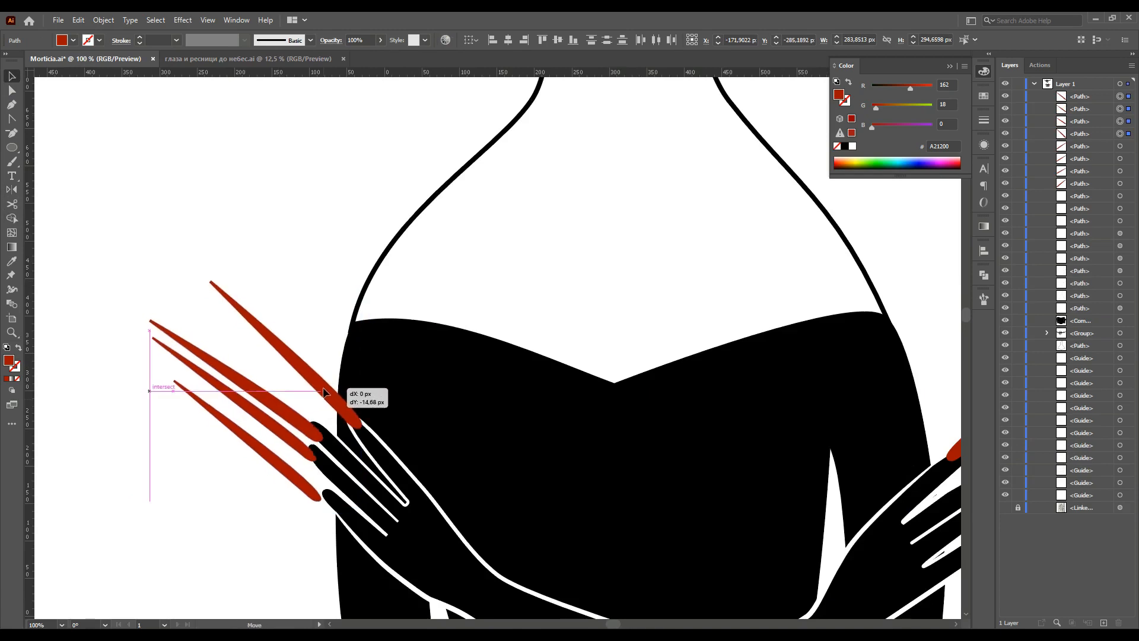
left_click(240, 394)
left_click_drag(298, 425, 301, 417)
scroll(319, 531, "up", 2)
scroll(320, 530, "down", 2)
left_click(302, 528)
left_click(309, 376)
left_click(262, 547)
left_click_drag(207, 316, 279, 451)
Reflect the left-hand nails across the vertical axis and rotate them to a new angle.
double_click(11, 189)
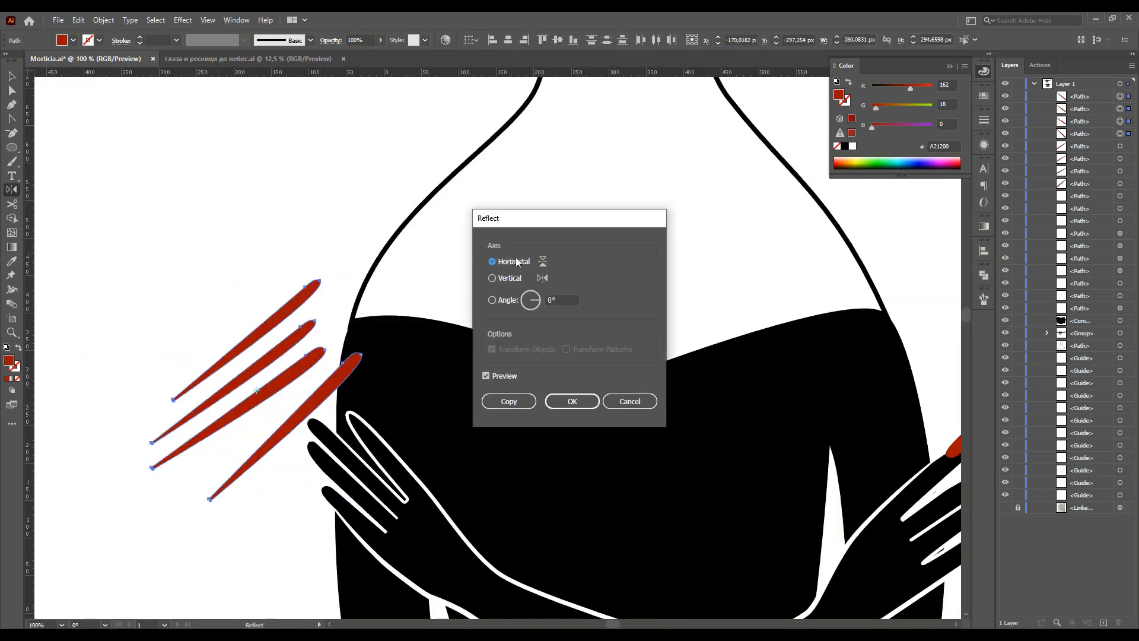
left_click(491, 277)
left_click(574, 403)
key("v")
left_click_drag(301, 274, 290, 229)
left_click(205, 286)
key("a")
left_click(257, 322)
key("v")
left_click_drag(130, 208, 195, 393)
Reflect the left-hand nails across the horizontal axis and move them back onto the fingers.
double_click(12, 190)
left_click(491, 256)
left_click(575, 400)
key("v")
left_click_drag(283, 220, 335, 415)
left_click_drag(261, 326, 385, 433)
Rotate the left hand's nails and shift them individually onto their fingertips.
left_click_drag(201, 313, 221, 279)
scroll(351, 425, "up", 2)
left_click_drag(351, 424, 307, 387)
scroll(285, 428, "down", 1)
left_click_drag(240, 400, 245, 404)
double_click(126, 333)
double_click(176, 407)
left_click_drag(101, 329, 234, 433)
left_click_drag(290, 463, 268, 499)
Fine-tune the angle and position of the remaining left-hand nails against the fingers.
left_click_drag(221, 446, 243, 431)
left_click_drag(135, 390, 273, 515)
left_click_drag(50, 386, 59, 372)
left_click_drag(265, 522, 306, 479)
left_click(283, 559)
scroll(286, 516, "up", 2)
left_click(242, 380)
Show the hidden sketch and trace the skirt as a closed shape from the waist to just below the artboard's lower edge.
scroll(246, 376, "down", 5)
scroll(663, 315, "down", 1)
scroll(753, 435, "right", 2)
key("ctrl+alt+3")
key("p")
scroll(389, 449, "up", 1)
left_click(421, 388)
left_click(445, 558)
left_click(316, 383)
left_click_drag(228, 469, 213, 519)
left_click(191, 564)
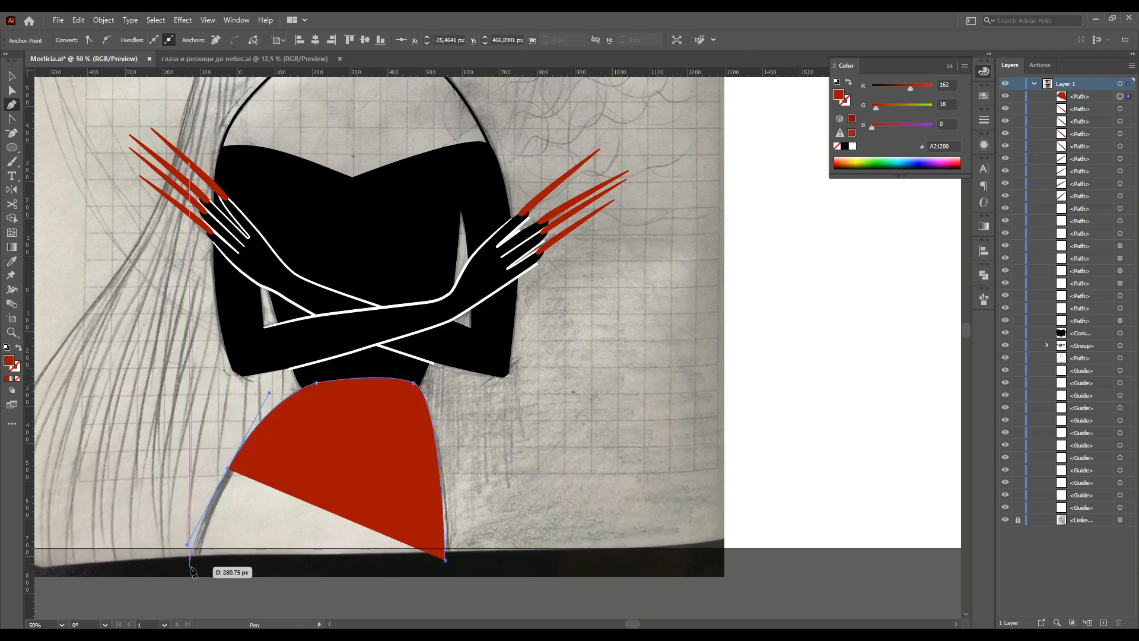
key("a")
left_click_drag(190, 568, 194, 564)
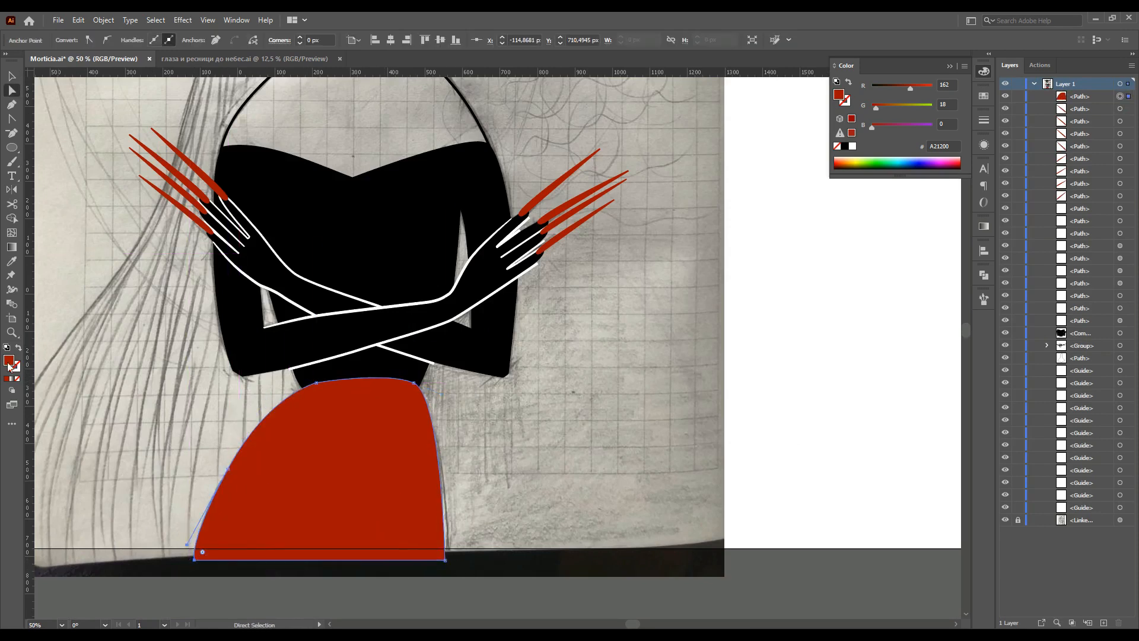
Fill the skirt shape with the dress's black and nudge it into place at the waist.
key("i")
left_click(463, 350)
key("v")
key("ctrl+shift+a")
left_click_drag(350, 463, 356, 468)
key("ctrl+shift+a")
key("ctrl+minus")
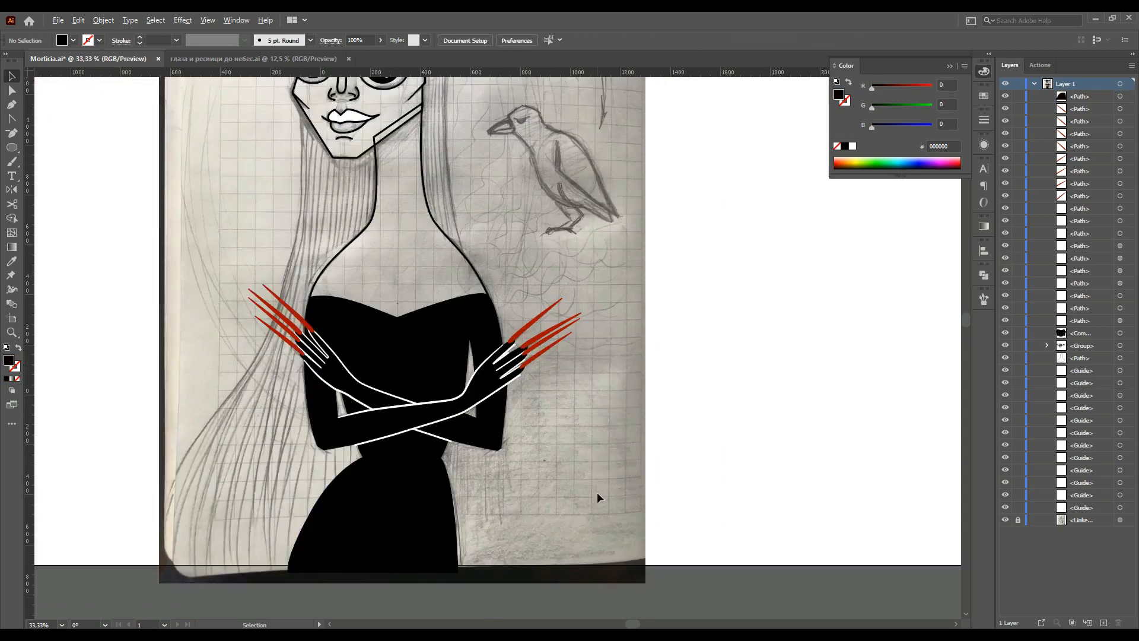
Draw a diagonal 1 pt black guide line across the hair through the forehead's upper right corner.
key("ctrl+minus")
scroll(538, 334, "up", 1)
key("p")
scroll(401, 299, "up", 6)
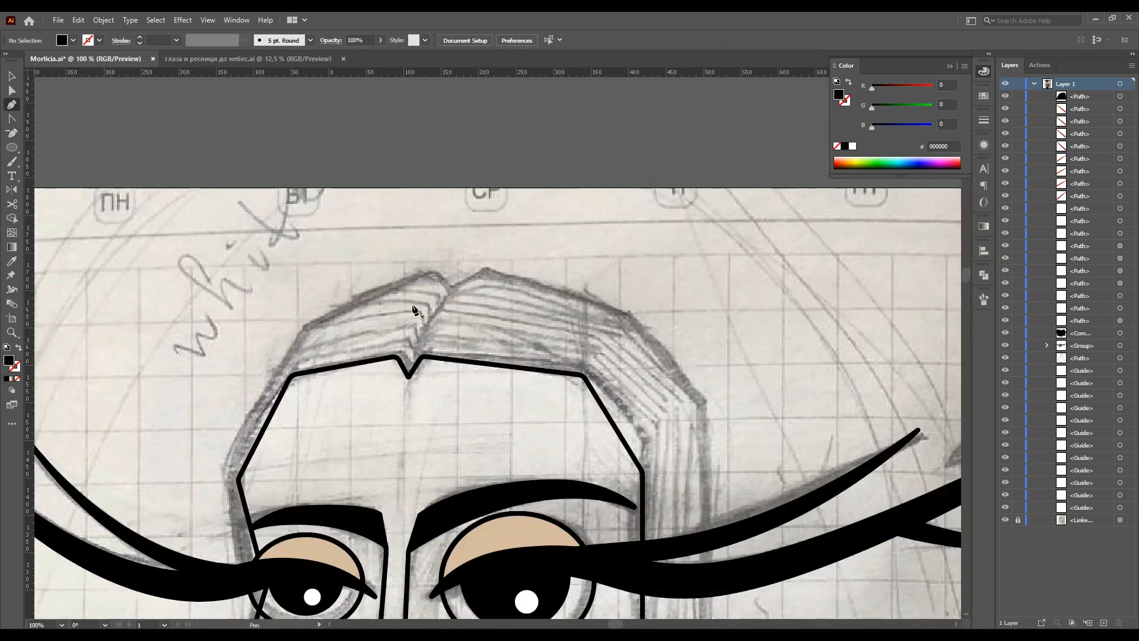
left_click_drag(12, 155, 47, 148)
left_click_drag(555, 397, 685, 254)
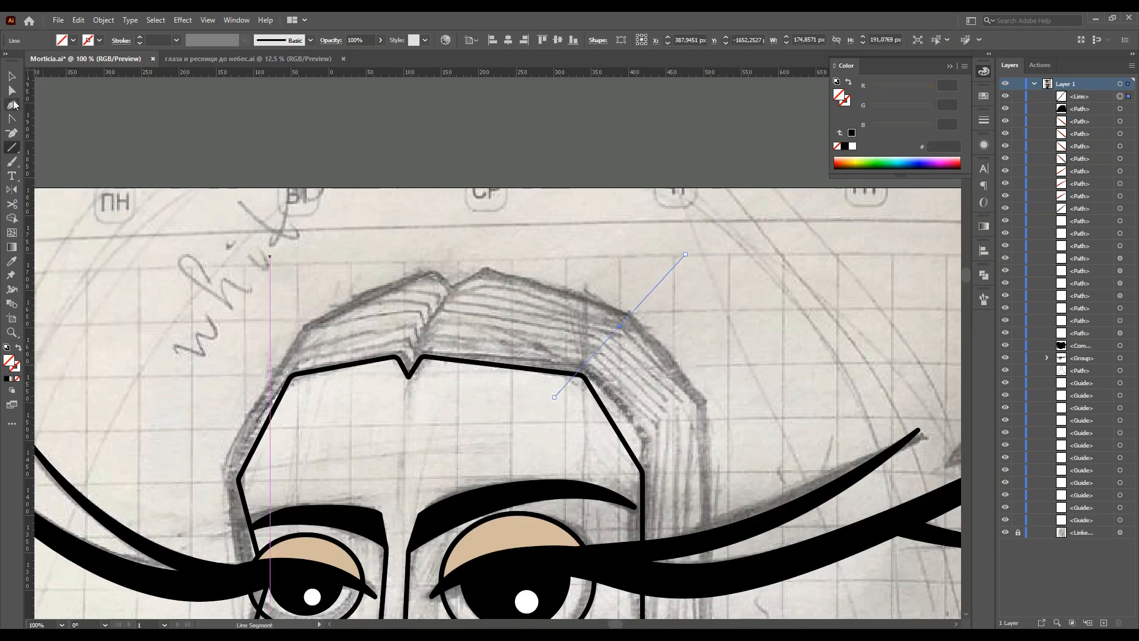
left_click_drag(557, 402, 564, 402)
key("ctrl+F10")
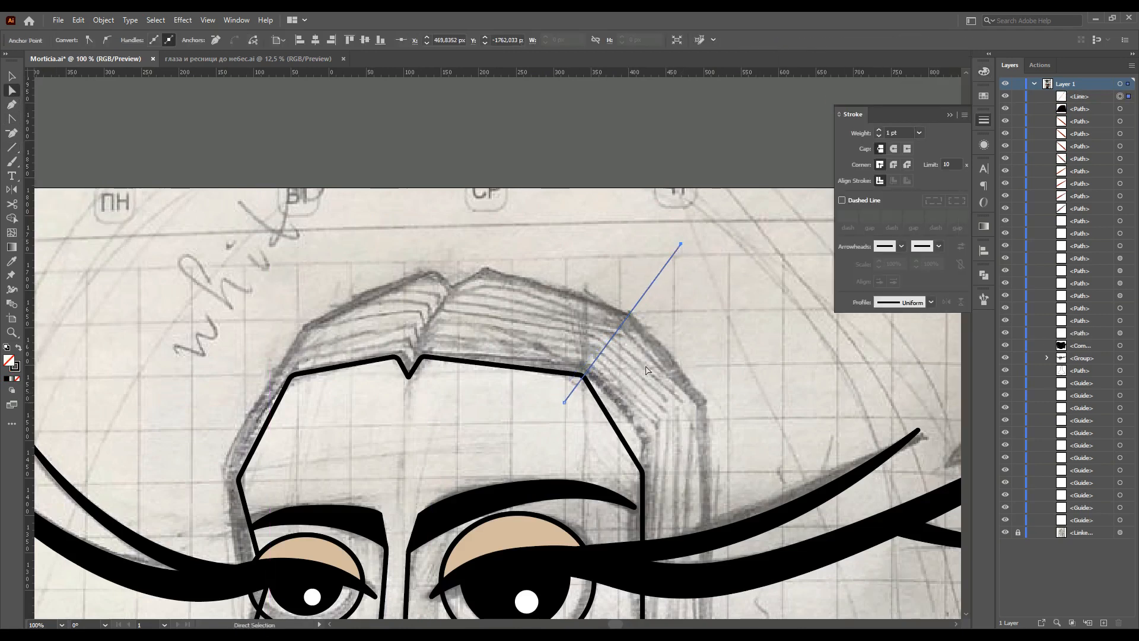
Copy the guide line to the right temple corner and the forehead's upper left corner, tilting the left one steeply.
left_click_drag(699, 401, 700, 401)
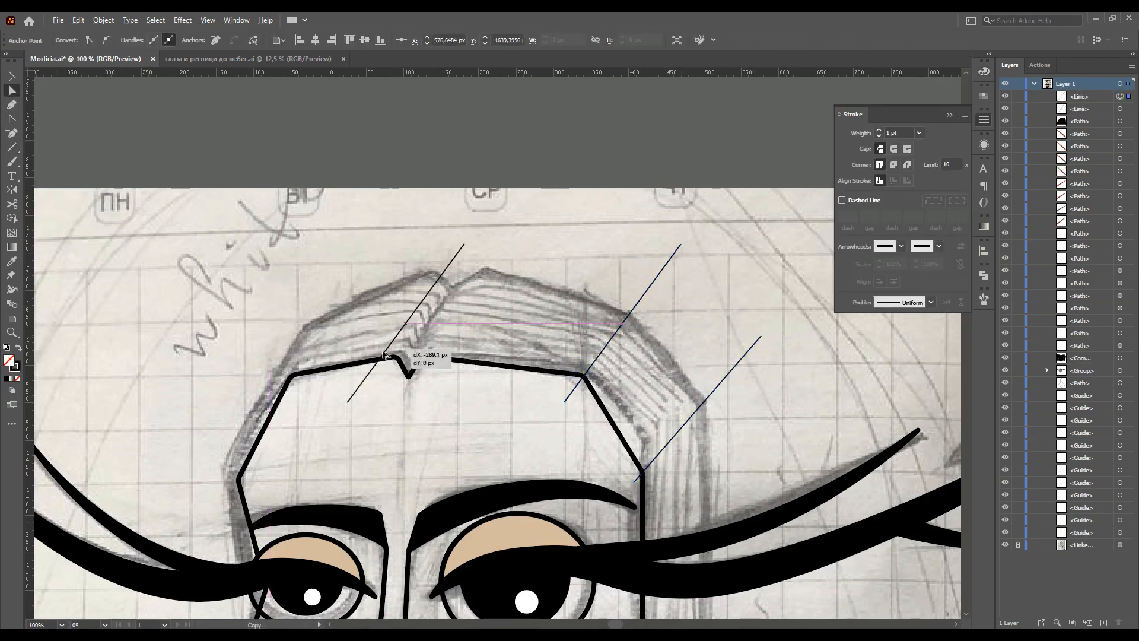
left_click_drag(604, 352, 287, 273)
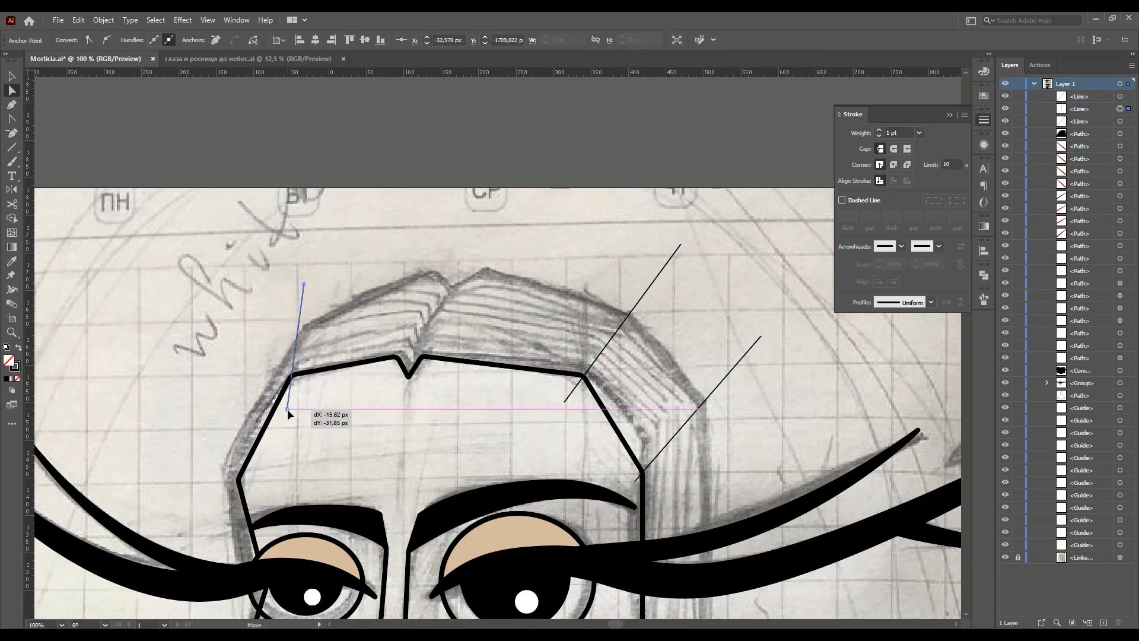
scroll(355, 448, "down", 3)
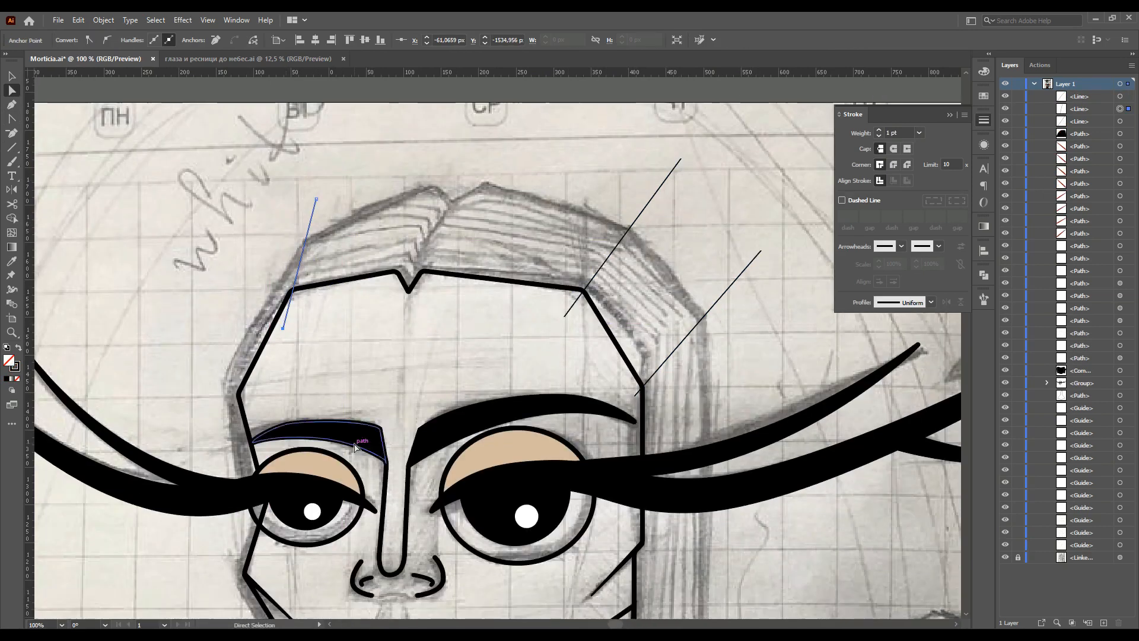
Draw a 6 pt hair strand outside the face's left outline, from beside the left eye up to the centre parting.
scroll(414, 243, "down", 1)
left_click(254, 465)
left_click(228, 373)
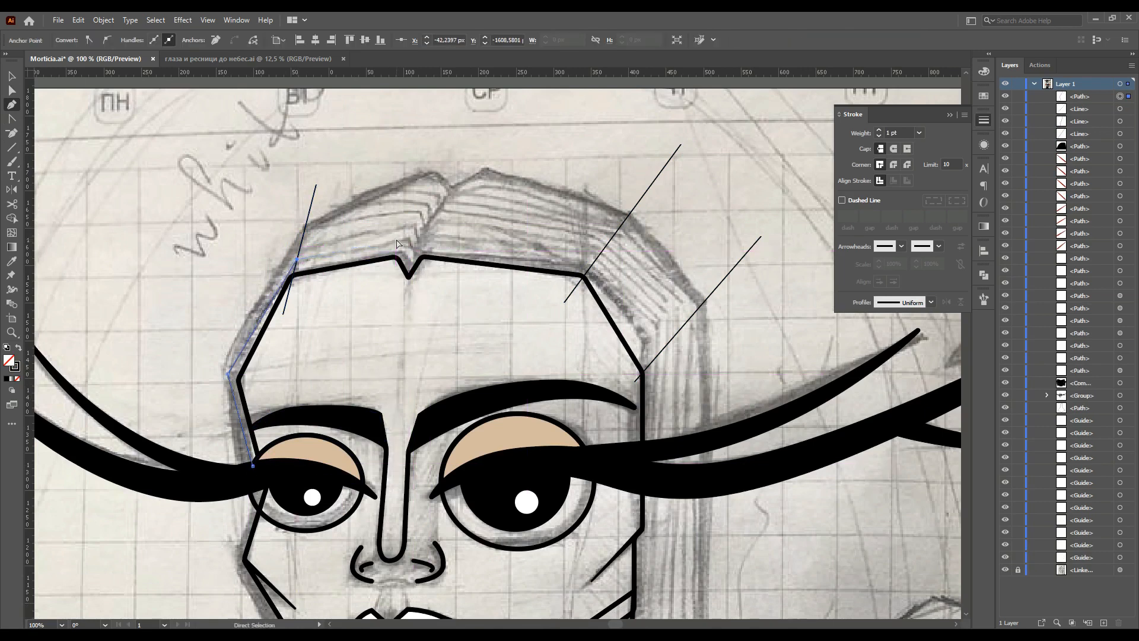
scroll(317, 240, "up", 2)
left_click(501, 277)
left_click(919, 133)
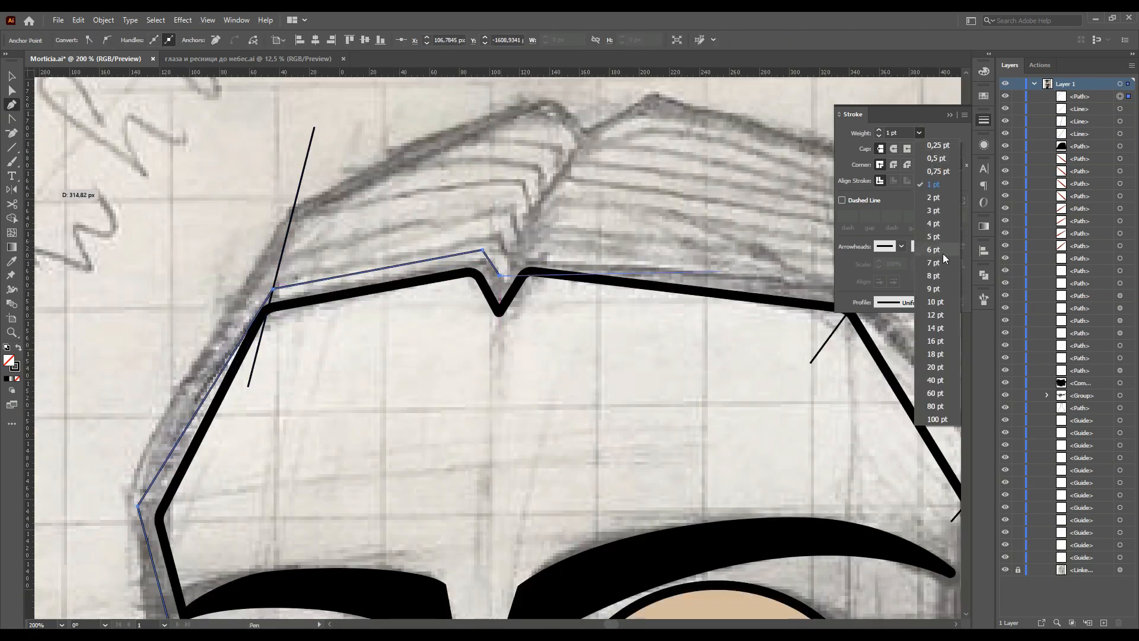
left_click(901, 229)
Adjust the first hair strand's corner points so it runs evenly alongside the forehead outline.
left_click(274, 289)
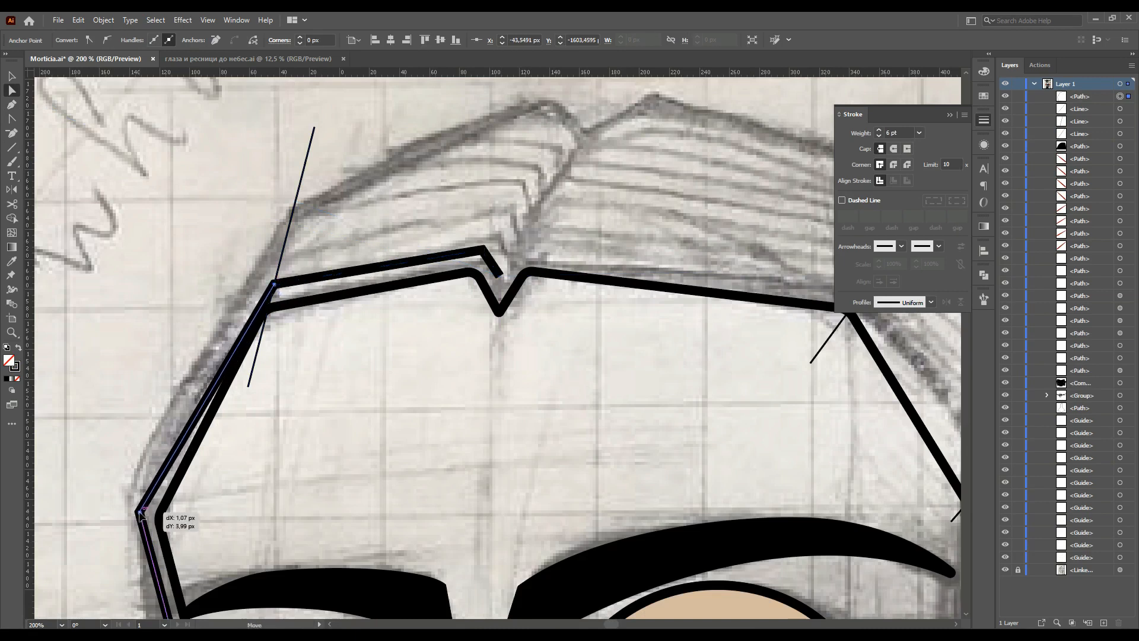
key("ctrl+minus")
scroll(341, 176, "up", 1)
left_click_drag(321, 258, 380, 252)
Duplicate the hair strand just outside the first one and adjust its corners for even spacing.
left_click(12, 76)
key("ctrl+minus")
scroll(438, 229, "up", 2)
key("a")
left_click_drag(190, 292, 189, 287)
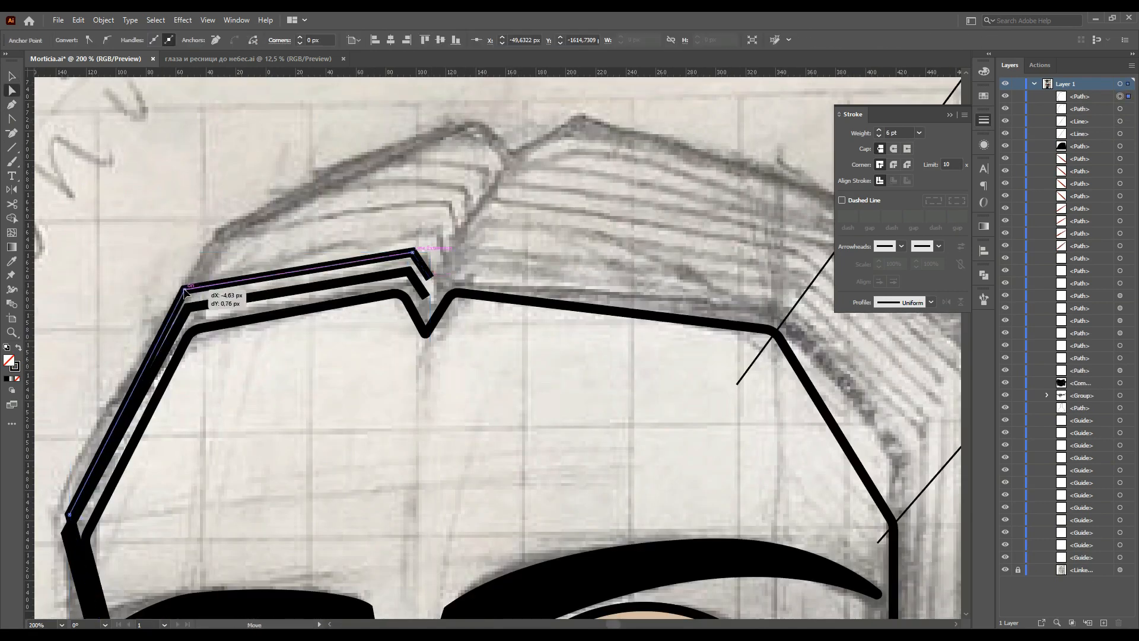
left_click_drag(69, 515, 66, 517)
scroll(67, 517, "down", 4)
scroll(143, 469, "up", 3)
left_click_drag(145, 467, 136, 483)
key("ctrl+shift+a")
scroll(179, 358, "down", 3)
scroll(179, 358, "up", 3)
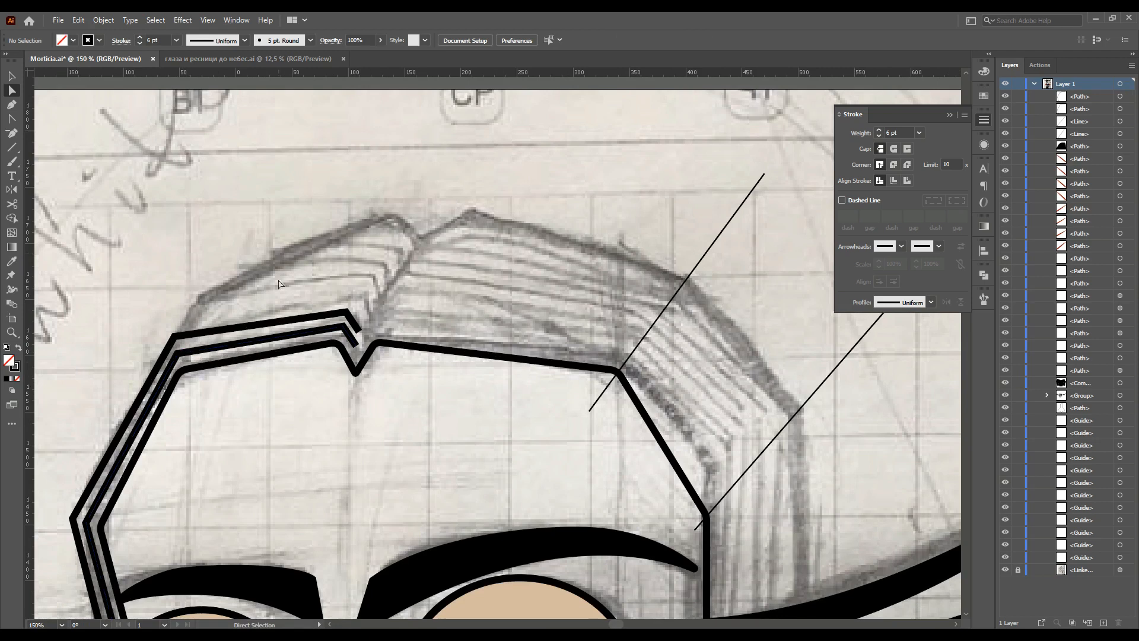
Draw a third 6 pt strand segment above the first two and copy the diagonal guide line to the centre parting.
left_click_drag(187, 322, 184, 318)
left_click(350, 292)
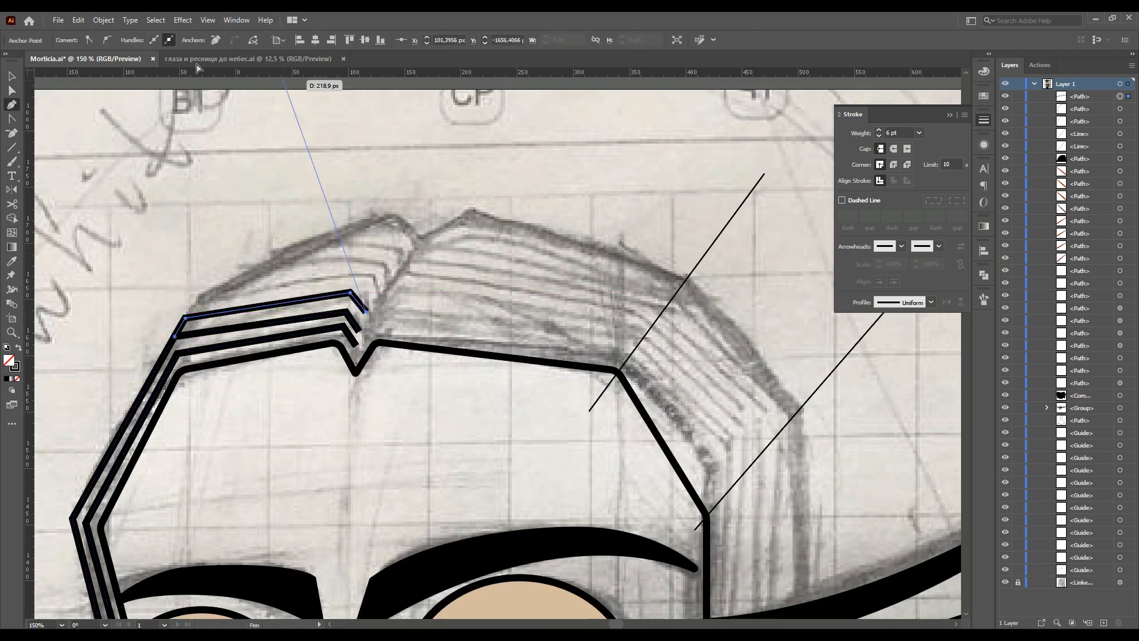
left_click_drag(649, 335, 355, 336)
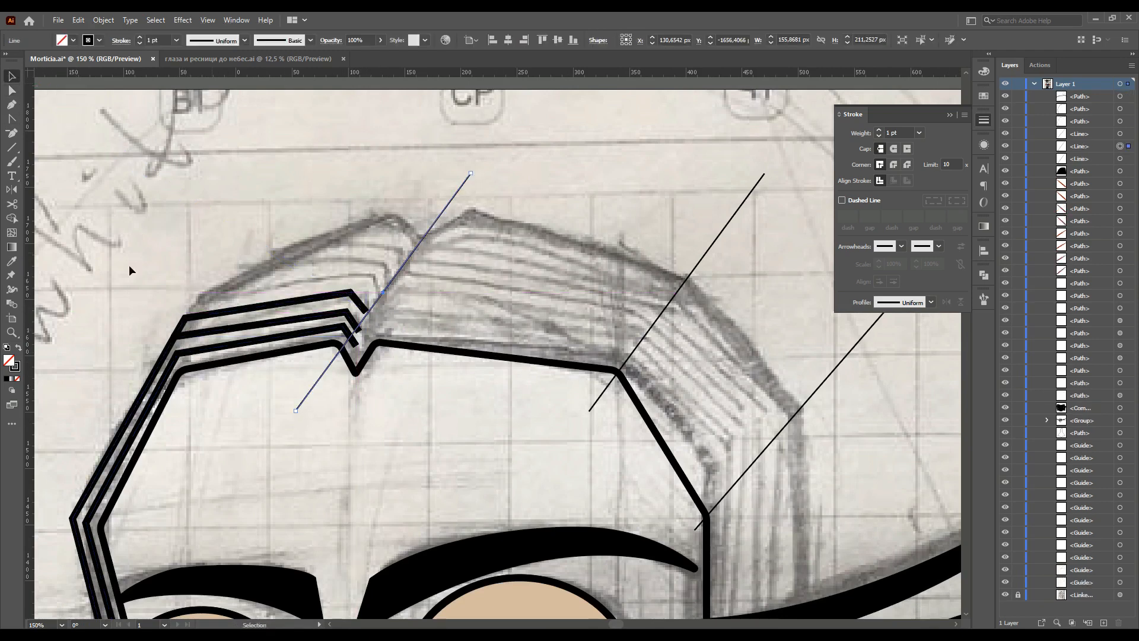
mouse_move(296, 413)
left_mouse_down()
mouse_move(317, 428)
mouse_move(301, 419)
left_mouse_up()
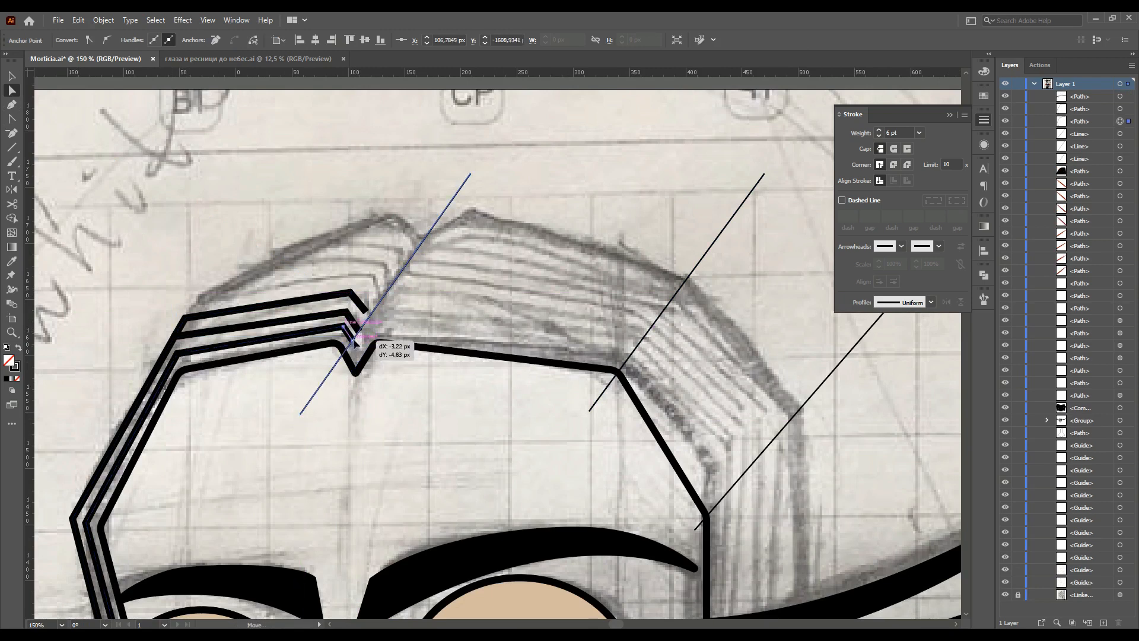
Move the third hair strand's corner points so it runs evenly above the second strand.
left_click_drag(356, 301, 358, 301)
scroll(190, 321, "up", 2)
left_click_drag(186, 318, 179, 318)
scroll(179, 318, "down", 3)
scroll(360, 321, "up", 3)
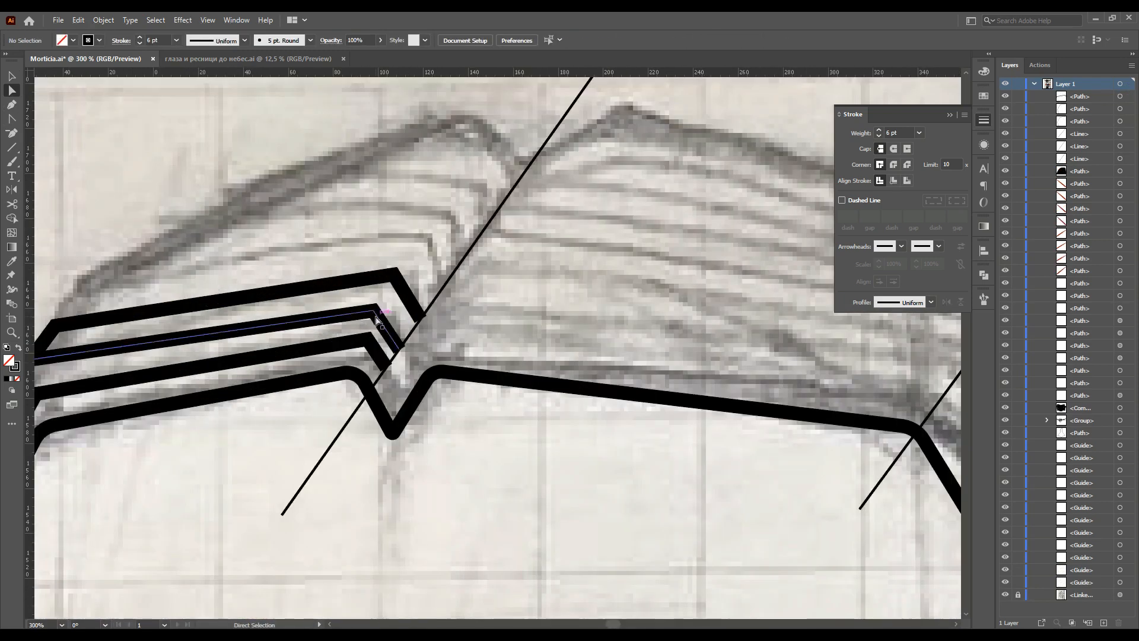
Copy the diagonal guide beside the first at the parting and align the strands' bends and ends to the two guides.
scroll(380, 309, "down", 1)
left_click_drag(379, 309, 414, 264)
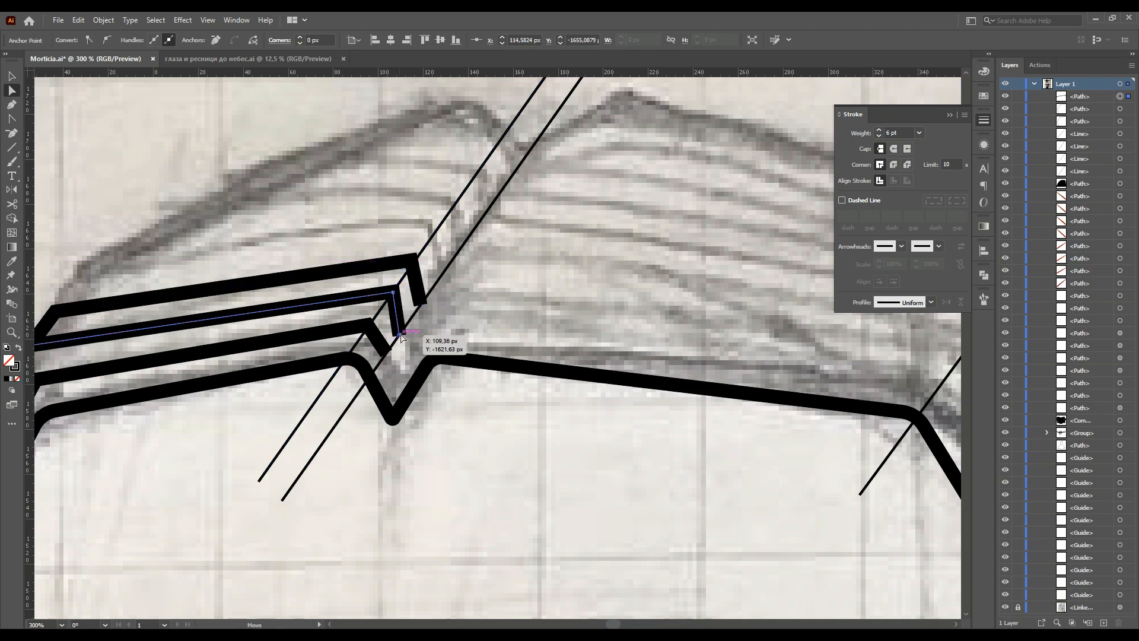
left_click(484, 509)
scroll(483, 509, "down", 2)
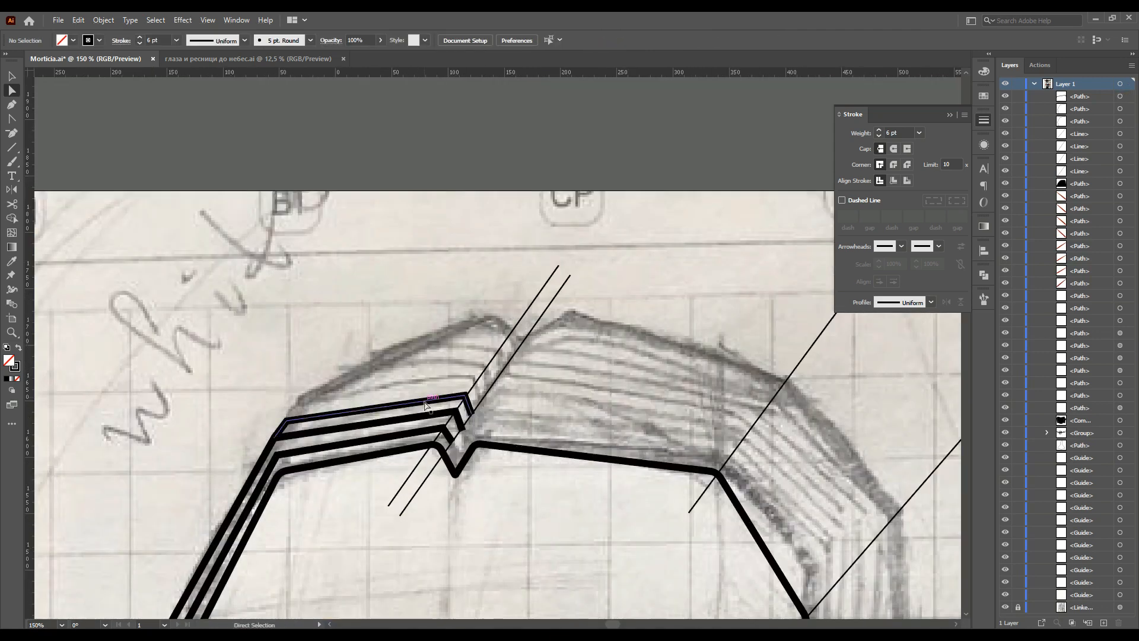
Duplicate the top strand to make a fourth one above it and fit its ends to the hair edge and parting guide.
left_click_drag(425, 401, 438, 383)
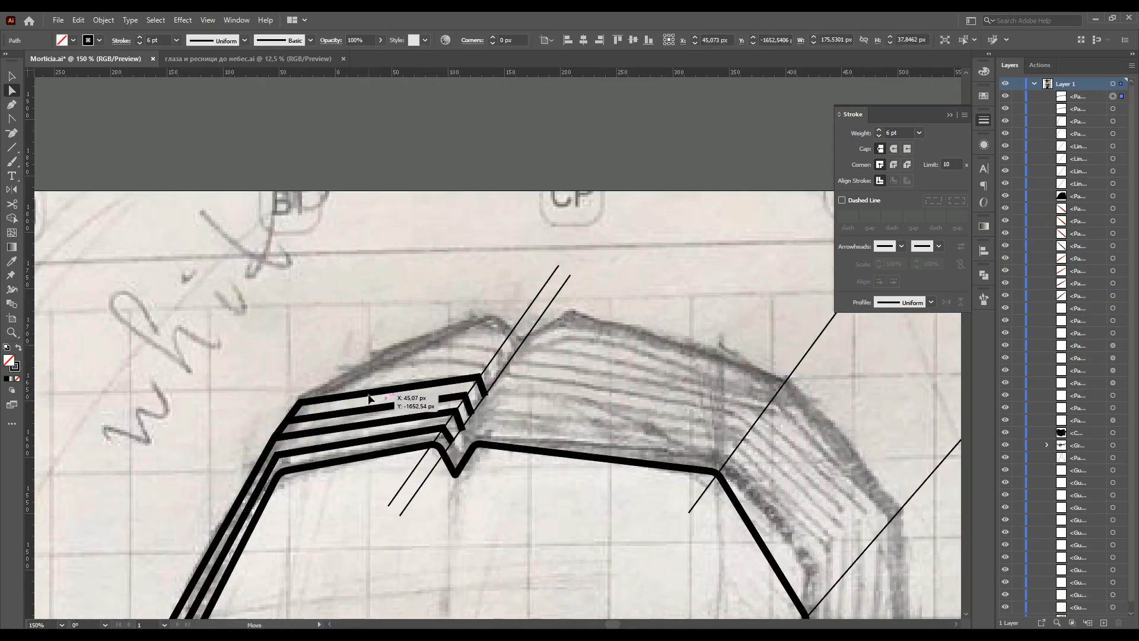
left_click_drag(367, 401, 368, 401)
scroll(308, 398, "up", 3)
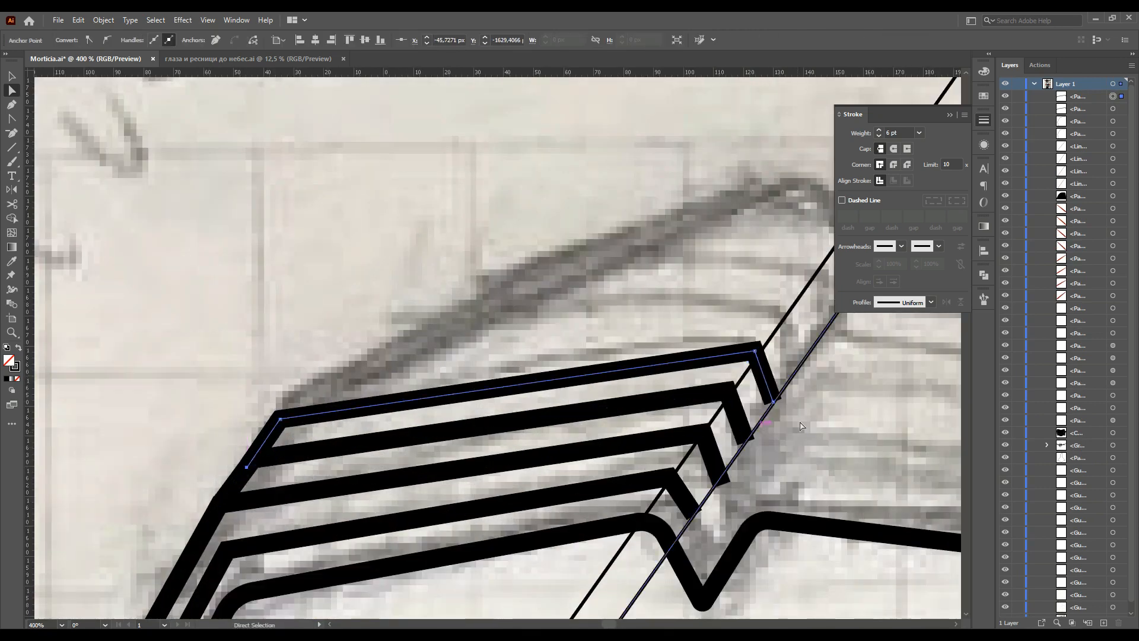
left_click(773, 401)
scroll(551, 451, "up", 3)
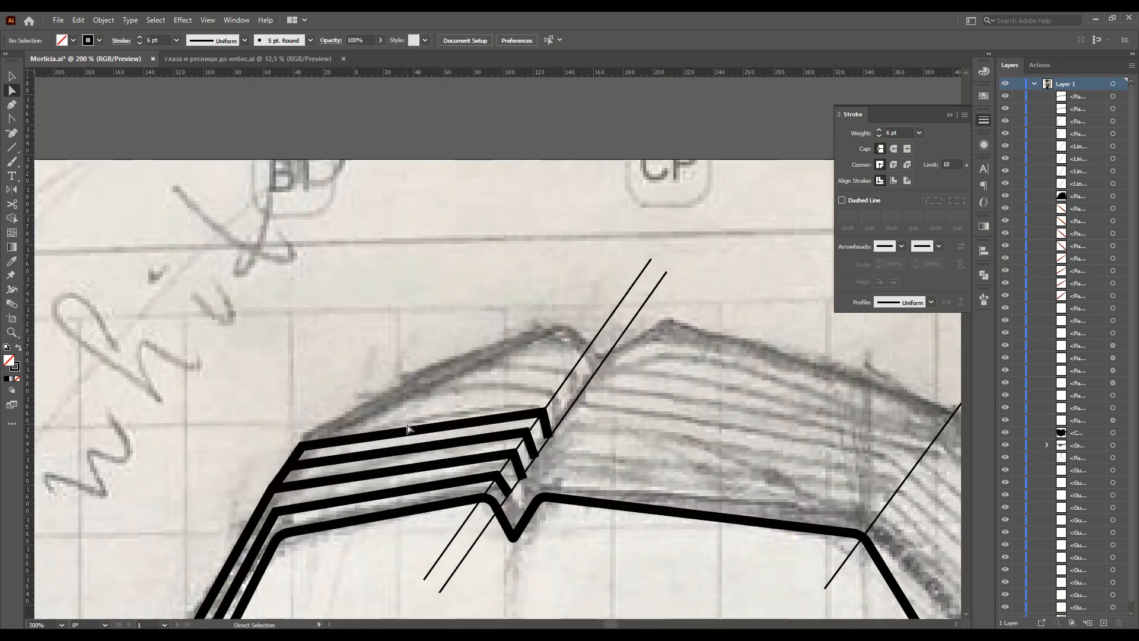
Duplicate the fourth strand upward as a fifth, with the same spacing along the parting guides.
left_click_drag(411, 430, 423, 414)
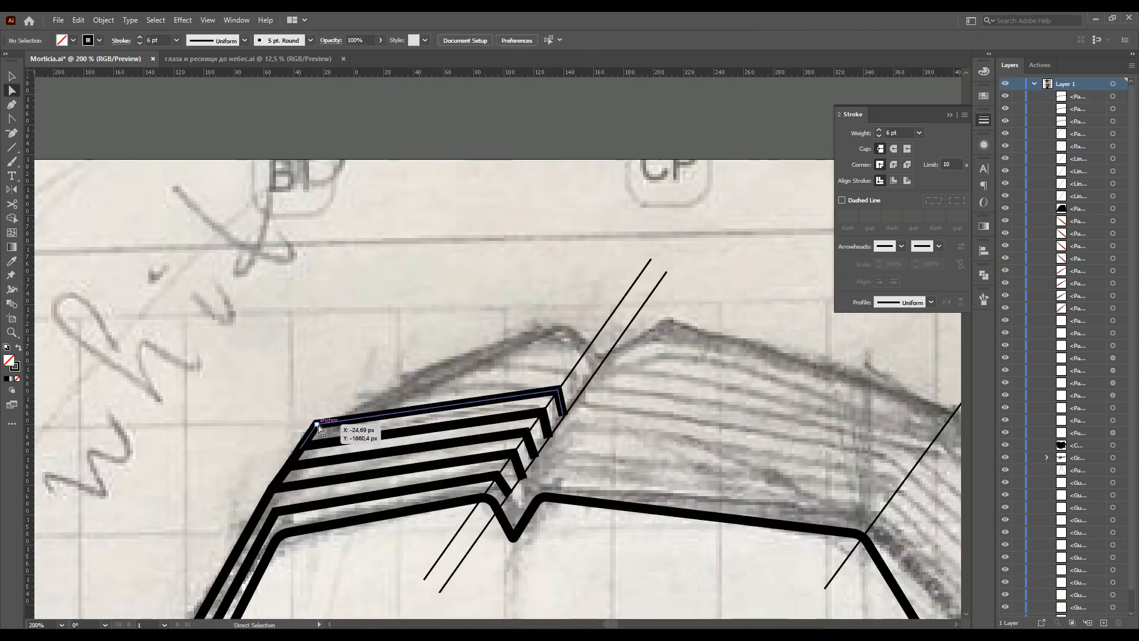
scroll(415, 352, "down", 5)
scroll(397, 403, "up", 4)
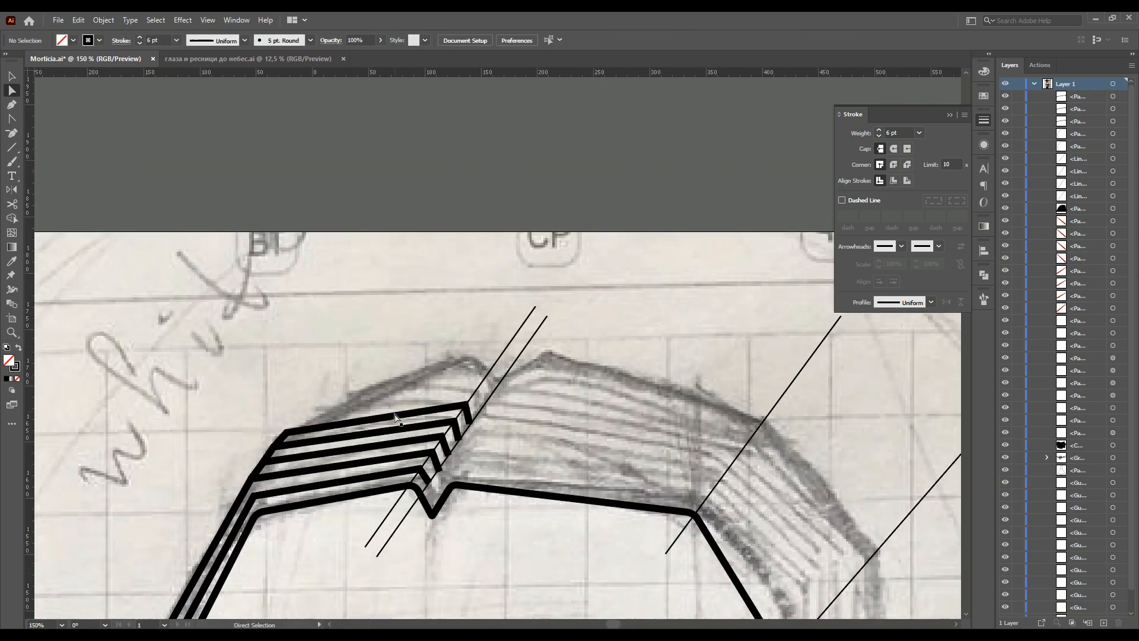
Add three more strand copies up to the crown, shortening each outer end to follow the sketched hairline.
left_click_drag(419, 405, 419, 404)
mouse_move(489, 390)
left_mouse_down()
mouse_move(480, 411)
mouse_move(480, 394)
left_mouse_up()
scroll(472, 386, "up", 2)
left_click_drag(320, 414, 377, 378)
mouse_move(533, 358)
left_mouse_down()
mouse_move(503, 362)
mouse_move(597, 325)
mouse_move(518, 341)
left_mouse_up()
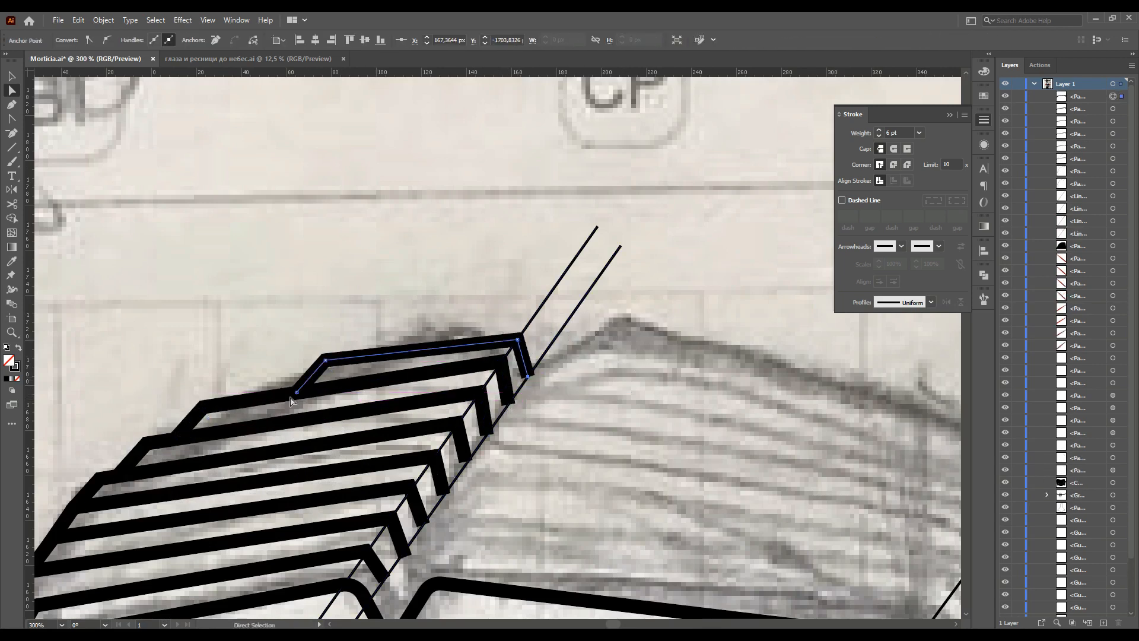
Adjust the outer ends of the upper strands so they step along the sketched hair contour.
key("ctrl+shift+a")
scroll(519, 341, "down", 4)
scroll(399, 297, "up", 5)
left_click_drag(383, 248, 326, 302)
scroll(399, 330, "down", 2)
scroll(399, 330, "down", 5)
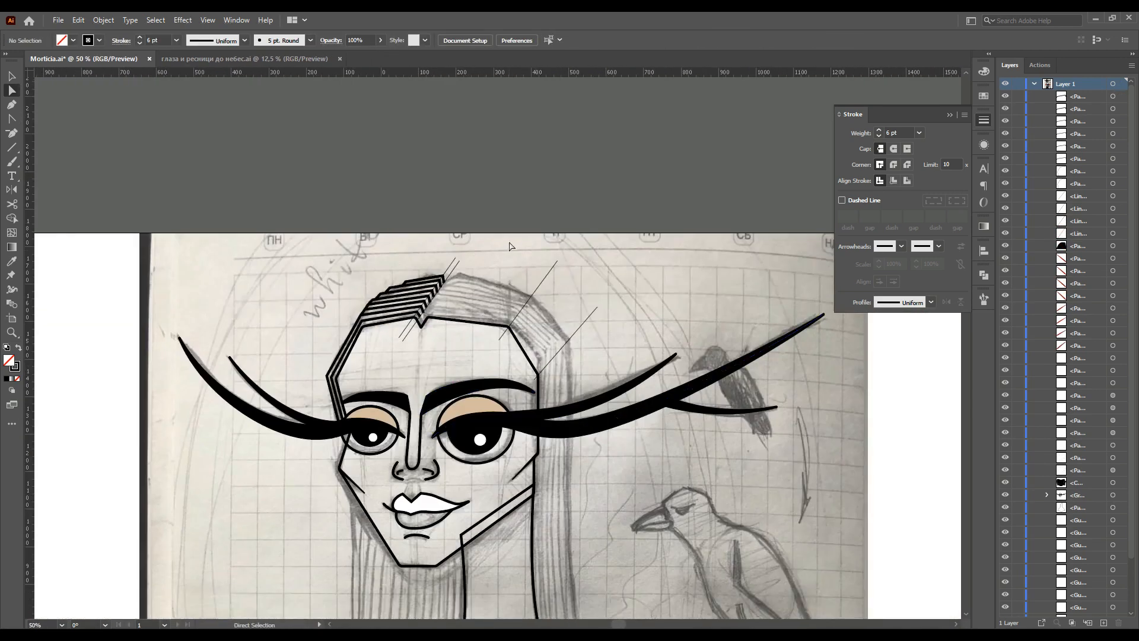
Extend the innermost strand from the parting across the forehead, around the temple and straight down to the neck with the Pen tool.
key("p")
scroll(514, 284, "up", 2)
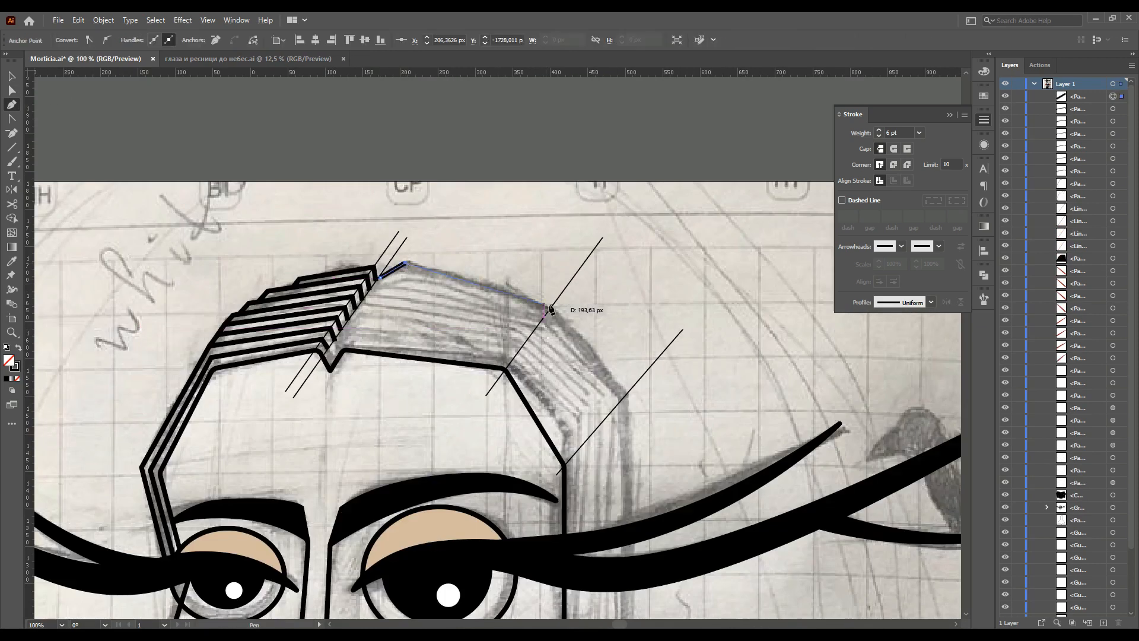
left_click_drag(332, 344, 346, 344)
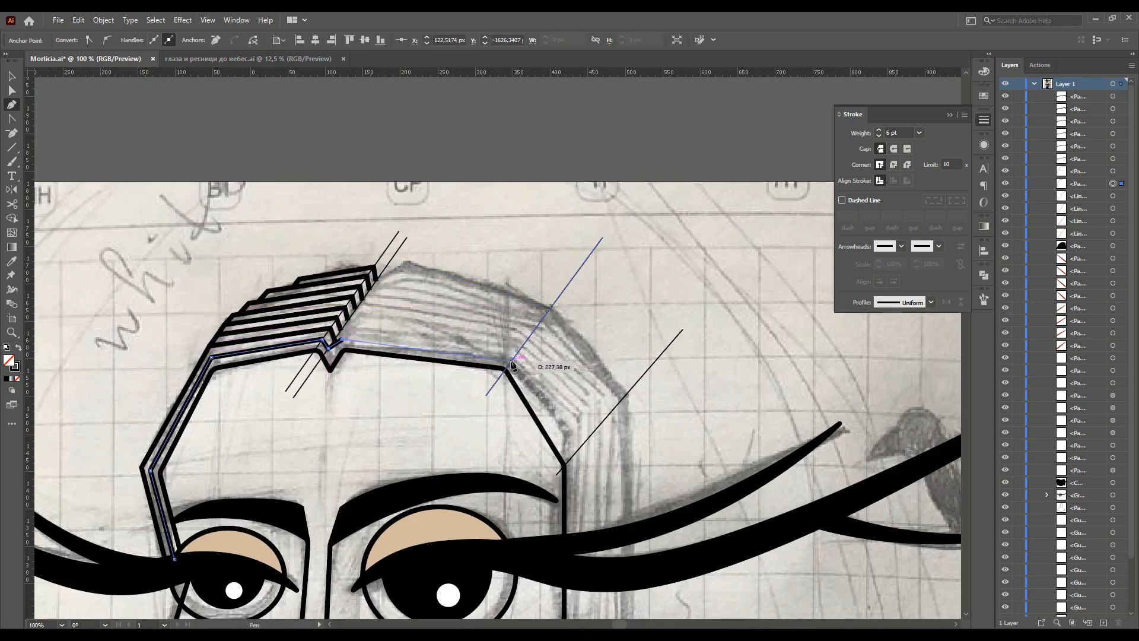
scroll(567, 458, "down", 2)
scroll(572, 534, "down", 4)
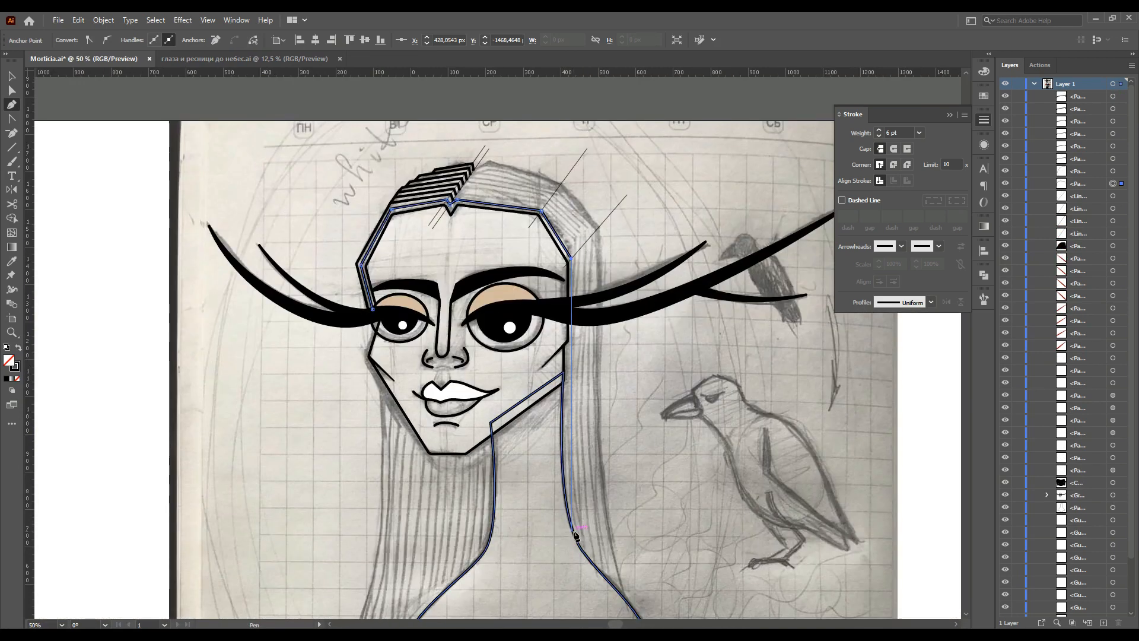
Place the innermost strand's lower end on the neck outline and fill the face shape with white.
left_click(12, 91)
scroll(521, 449, "up", 3)
scroll(534, 463, "down", 2)
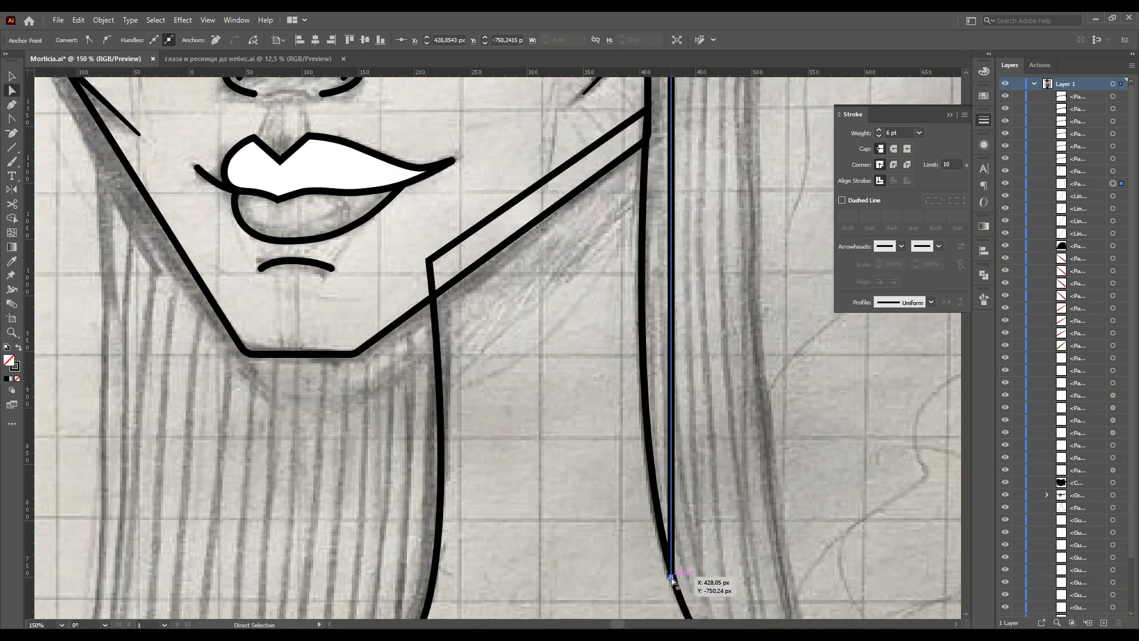
left_click(653, 541)
scroll(652, 541, "up", 1)
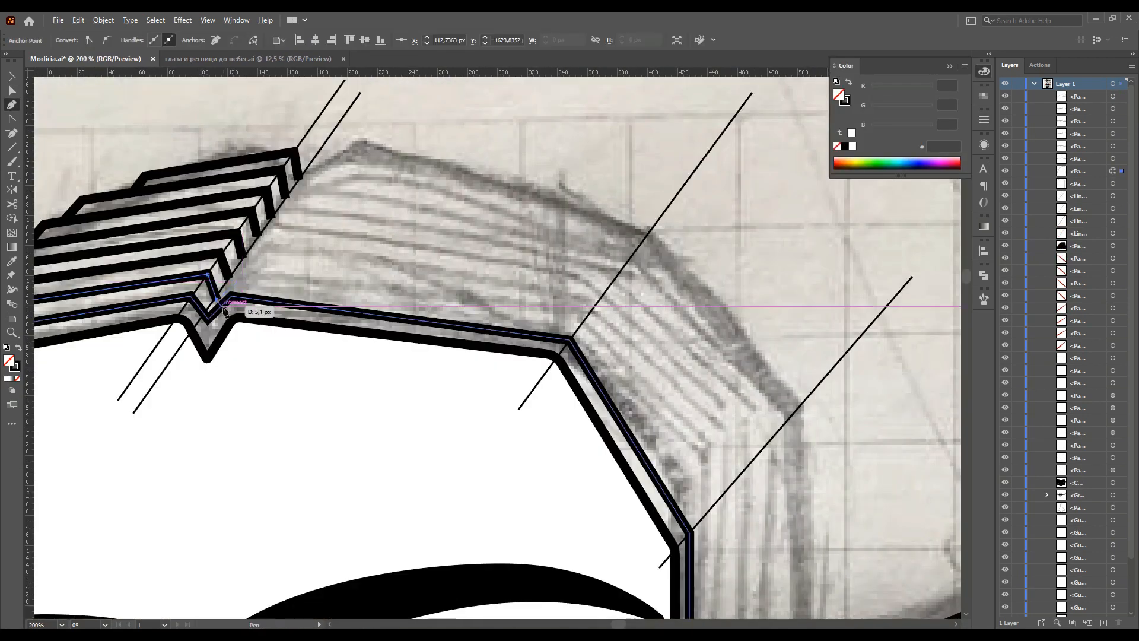
Extend the second and third strands from the parting across the head, bending at the first diagonal guide and ending at the second.
left_click(583, 321)
left_click(705, 515)
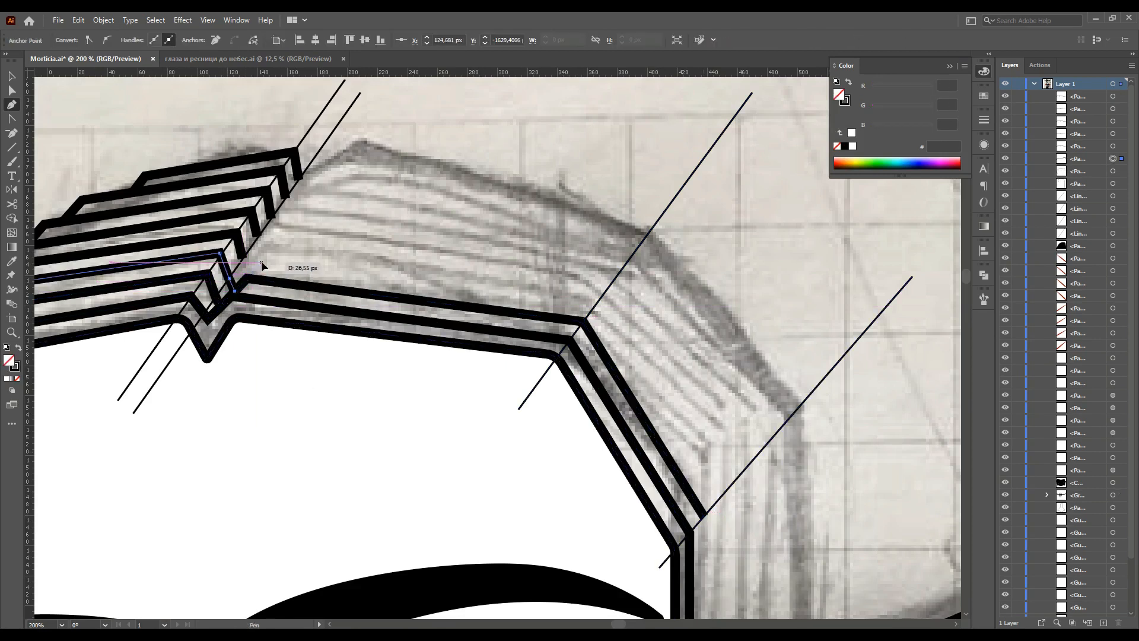
left_click(596, 304)
left_click(718, 500)
Continue the fourth and fifth strands past the parting, parallel to those below, down to the lower diagonal guide.
left_click(251, 273)
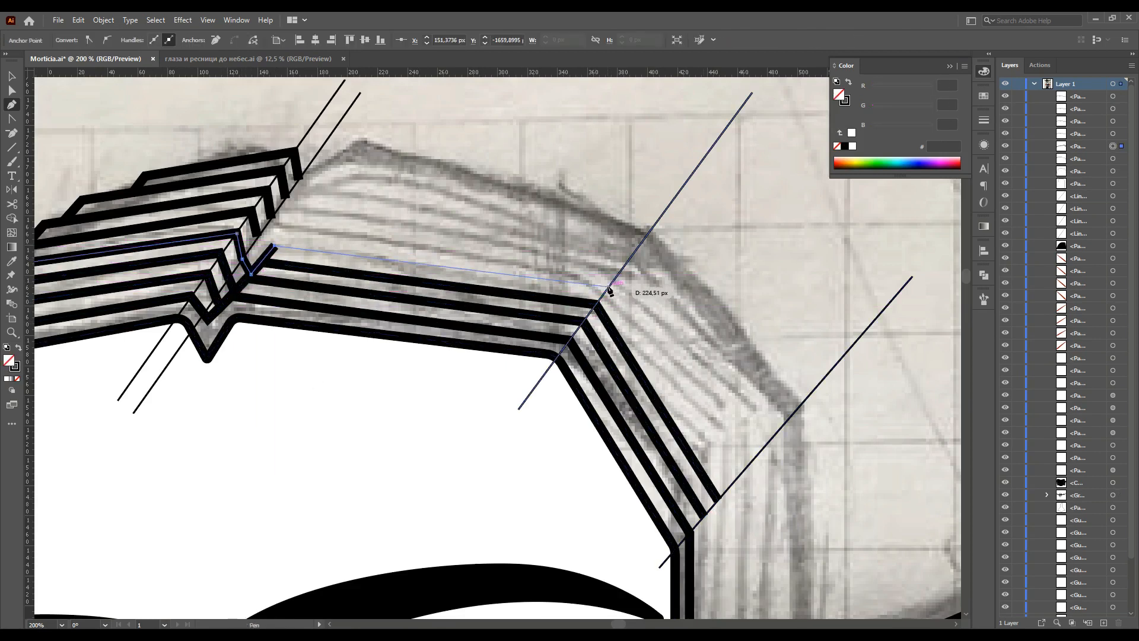
left_click(609, 289)
left_click(733, 481)
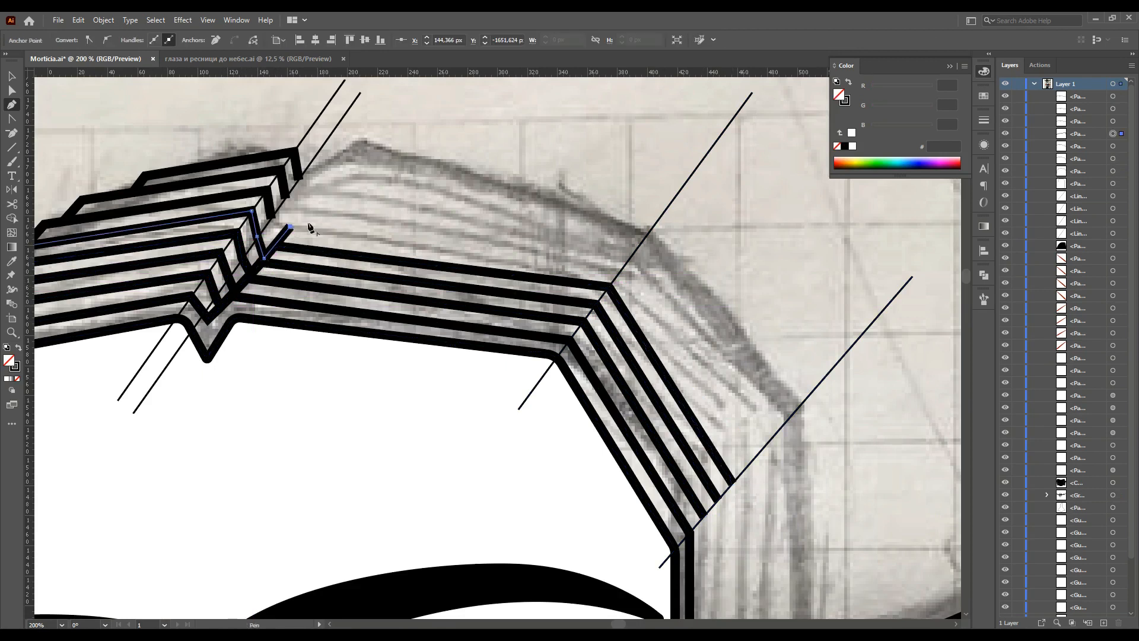
left_click(622, 273)
left_click(746, 464)
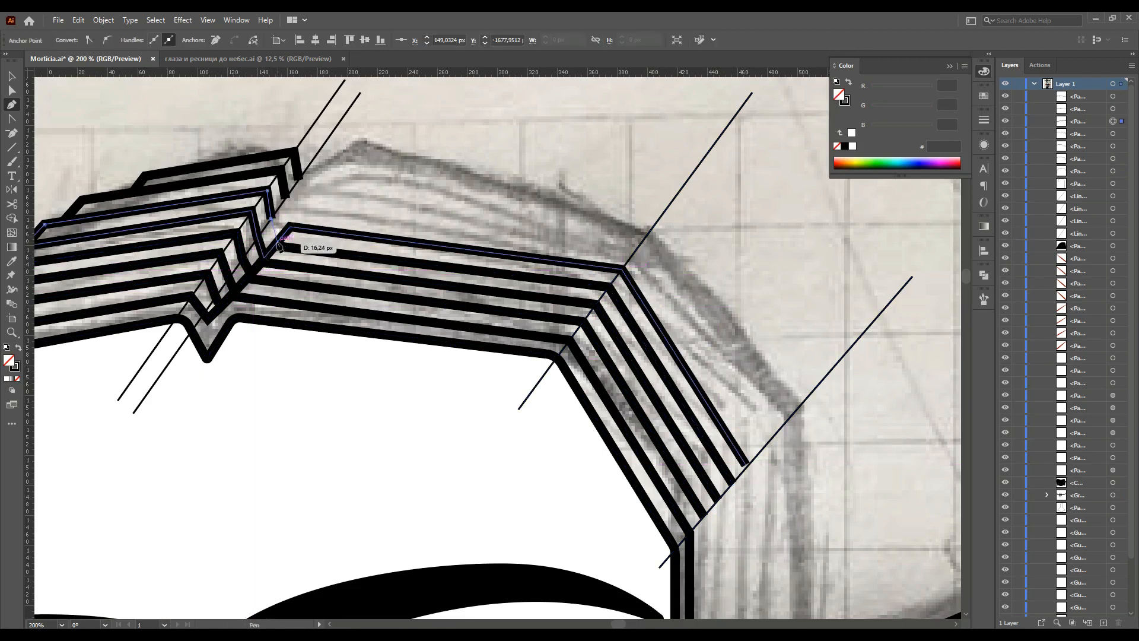
Continue the sixth and seventh strands past the parting, with bends on the upper guide and ends on the lower guide.
left_click(632, 255)
left_click(762, 450)
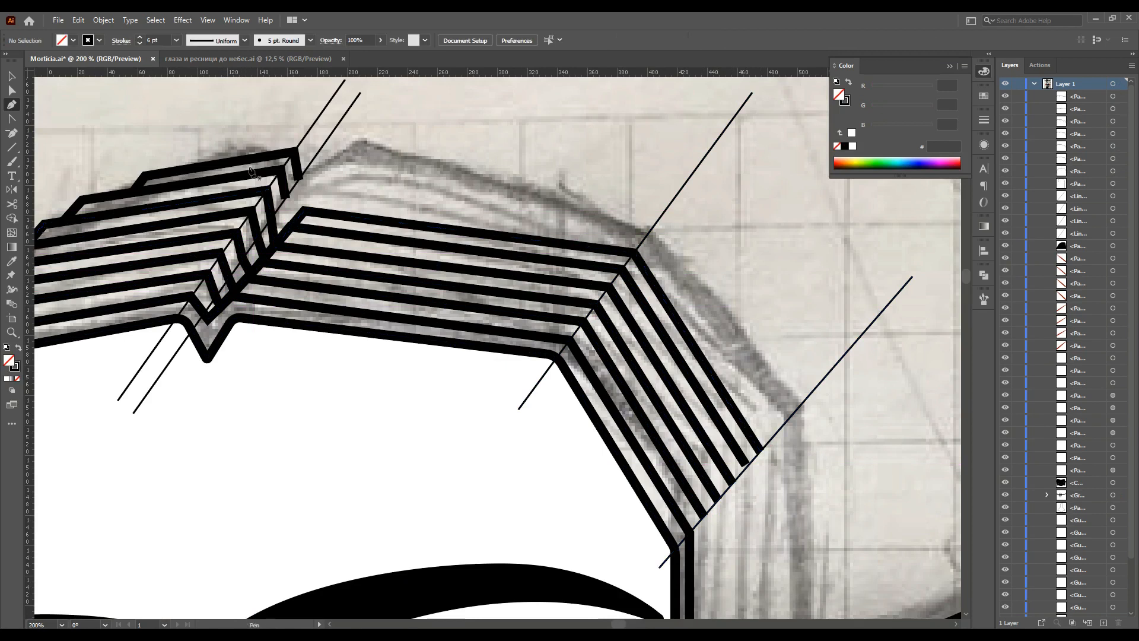
left_click_drag(306, 209, 303, 207)
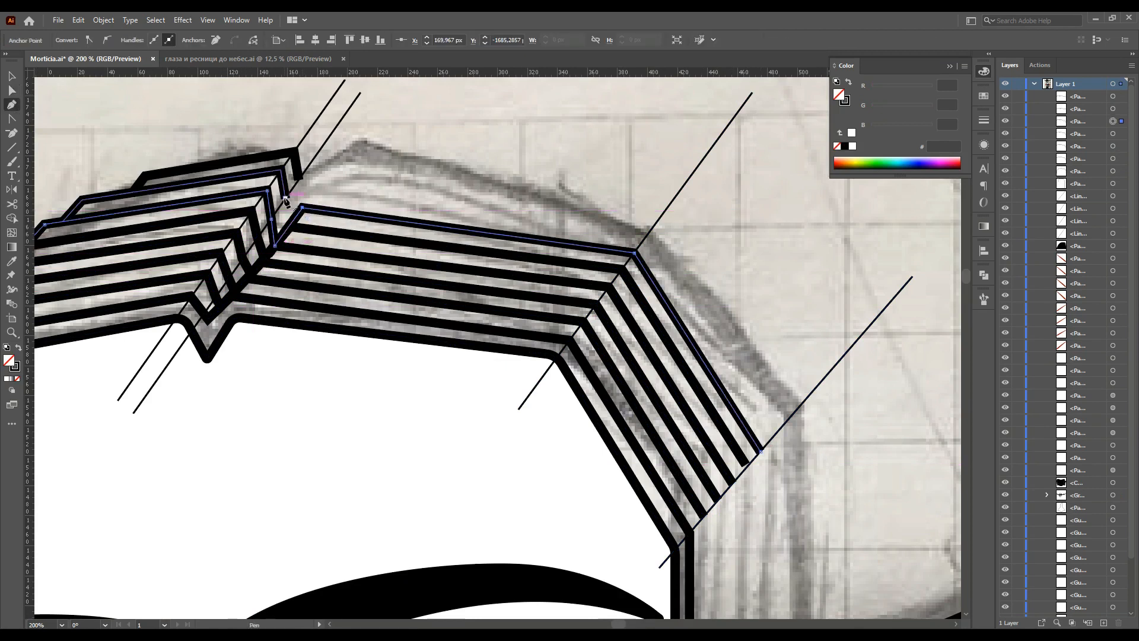
left_click(646, 241)
left_click(775, 438)
Extend the outermost strand from the parting over the crown to the lower diagonal guide.
left_click(300, 179)
left_click(338, 159)
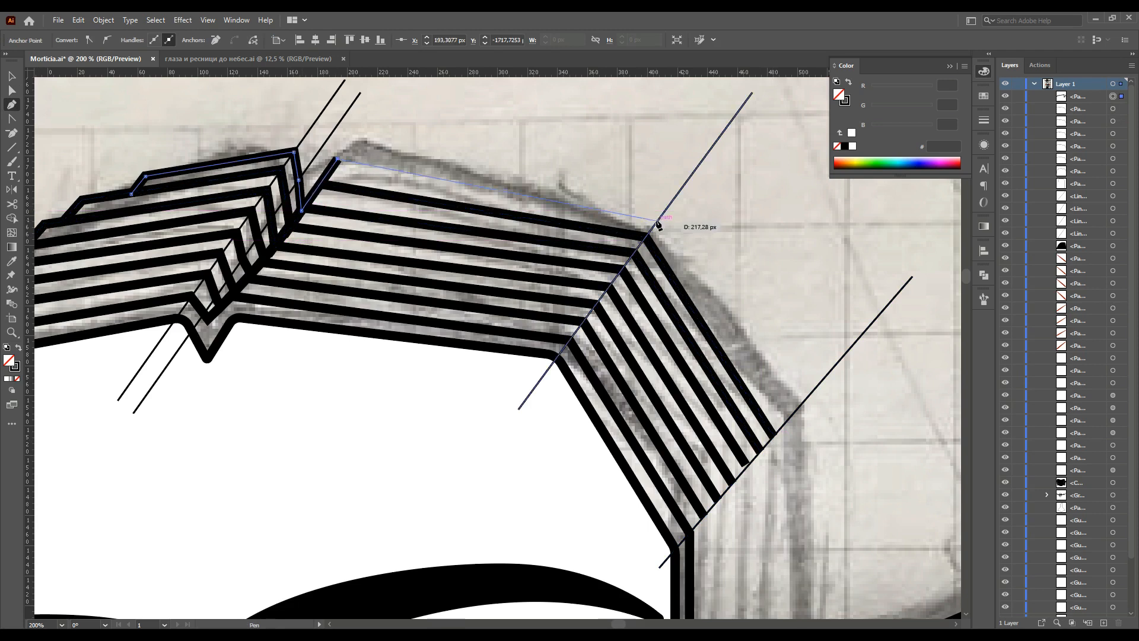
left_click(657, 221)
left_click(786, 422)
left_click(11, 92)
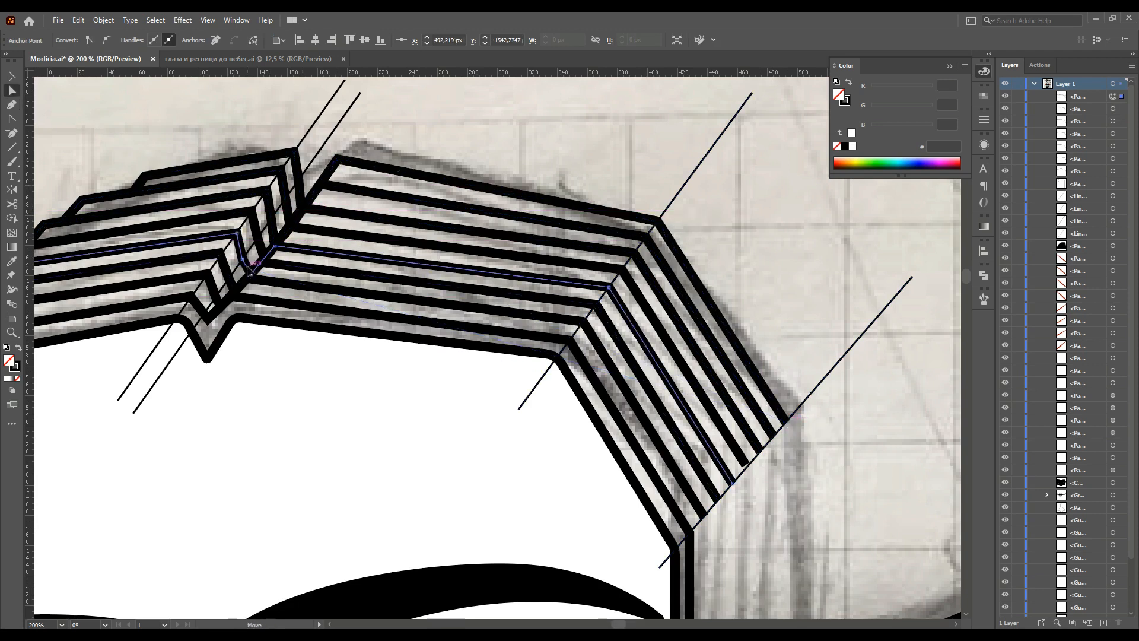
Align the strands' anchor points along the parting so their corners meet in one clean diagonal.
left_click(290, 225)
scroll(290, 225, "up", 3)
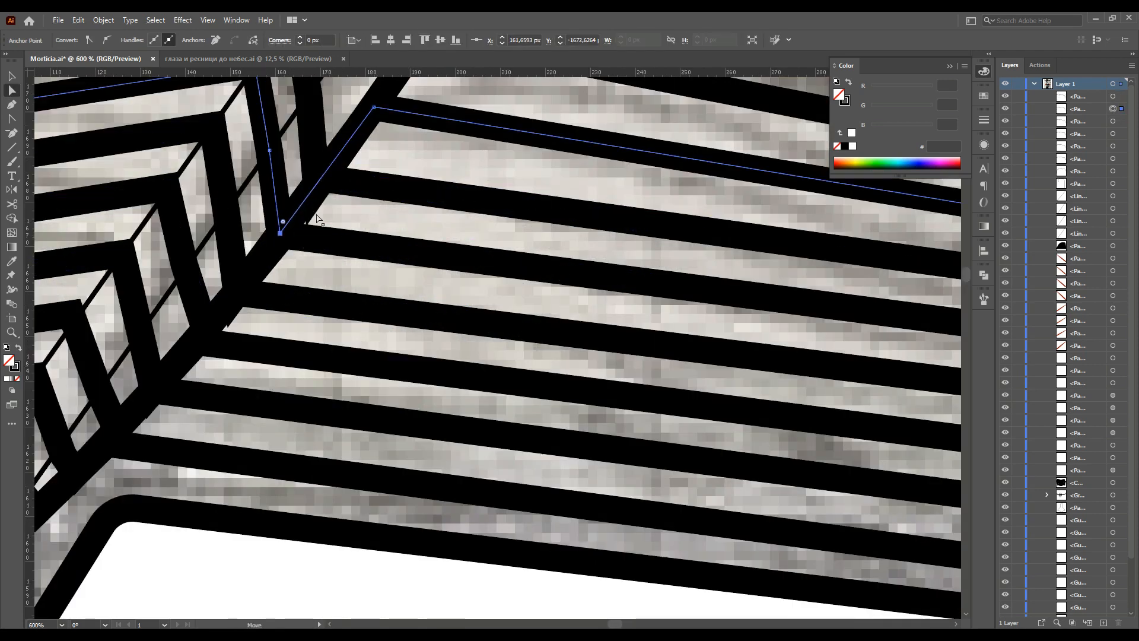
left_click(314, 176)
left_click_drag(235, 291, 202, 335)
scroll(201, 335, "down", 3)
scroll(202, 336, "down", 3)
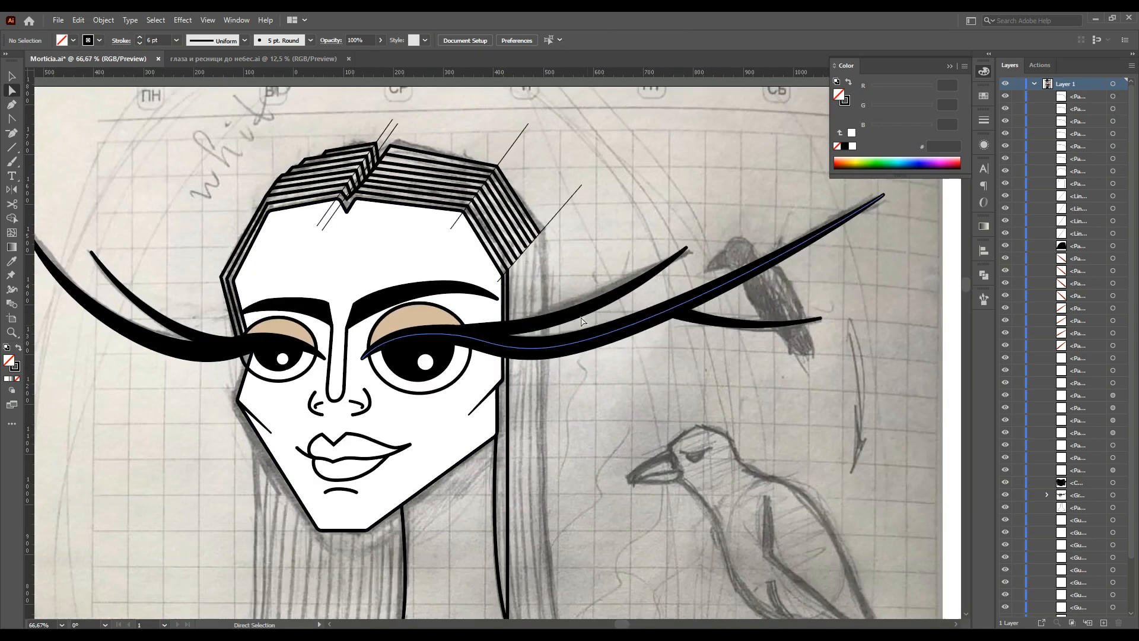
Extend the inner strands from the lower diagonal guide straight down beside the face to the neck outline.
left_click(12, 105)
scroll(522, 457, "down", 3)
left_click(511, 264)
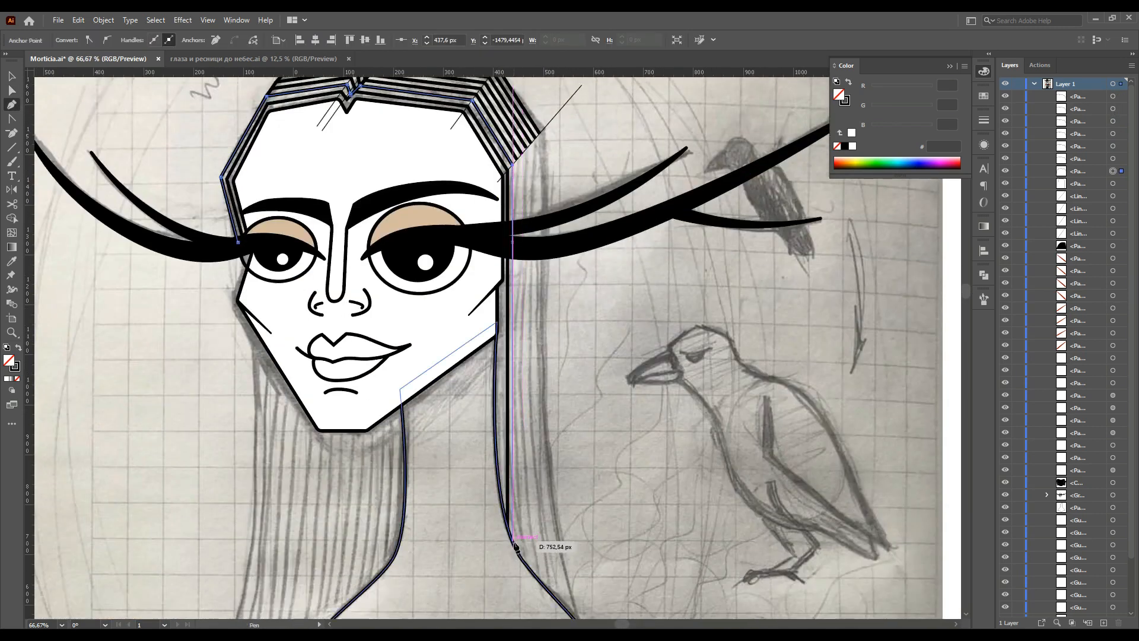
key("ctrl+z")
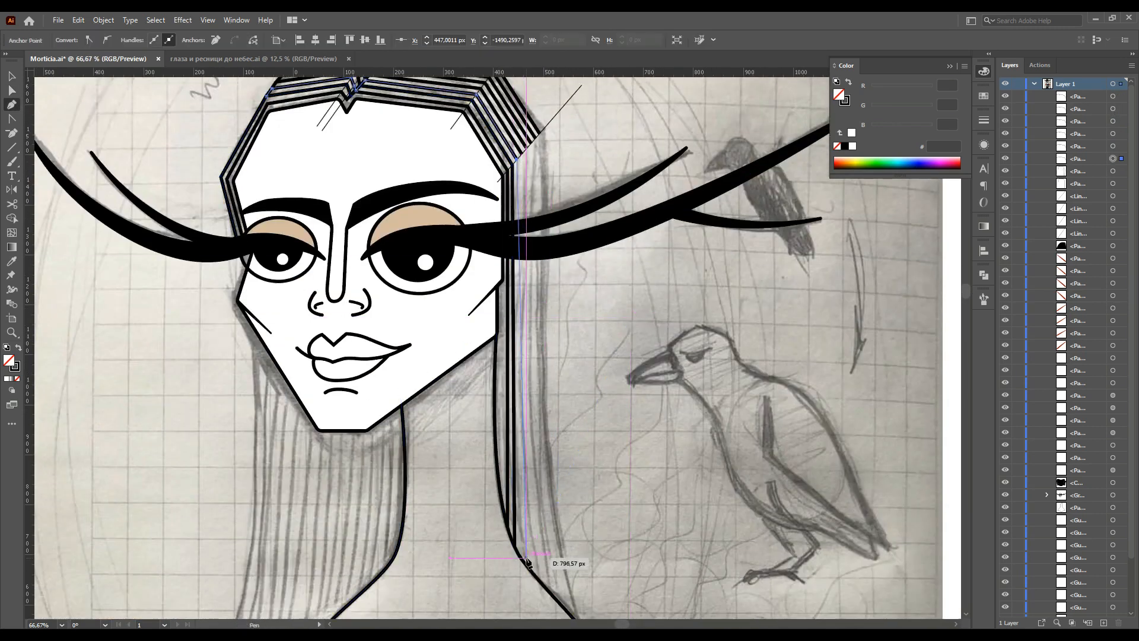
key("ctrl+z")
key("ctrl+z")
key("ctrl+z")
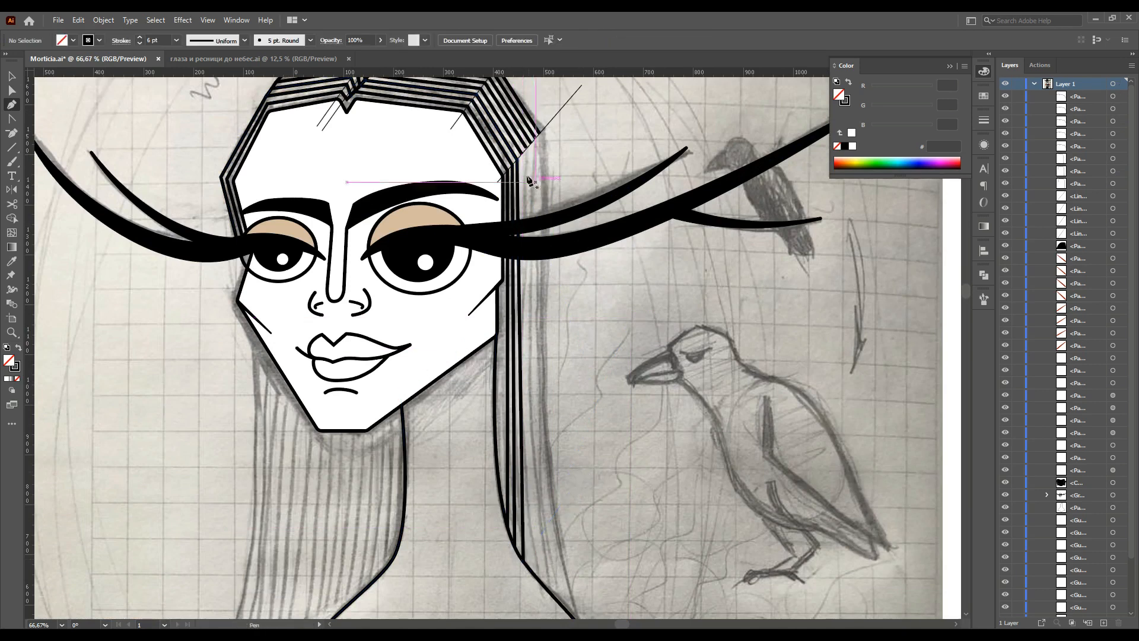
key("ctrl+z")
key("ctrl+z")
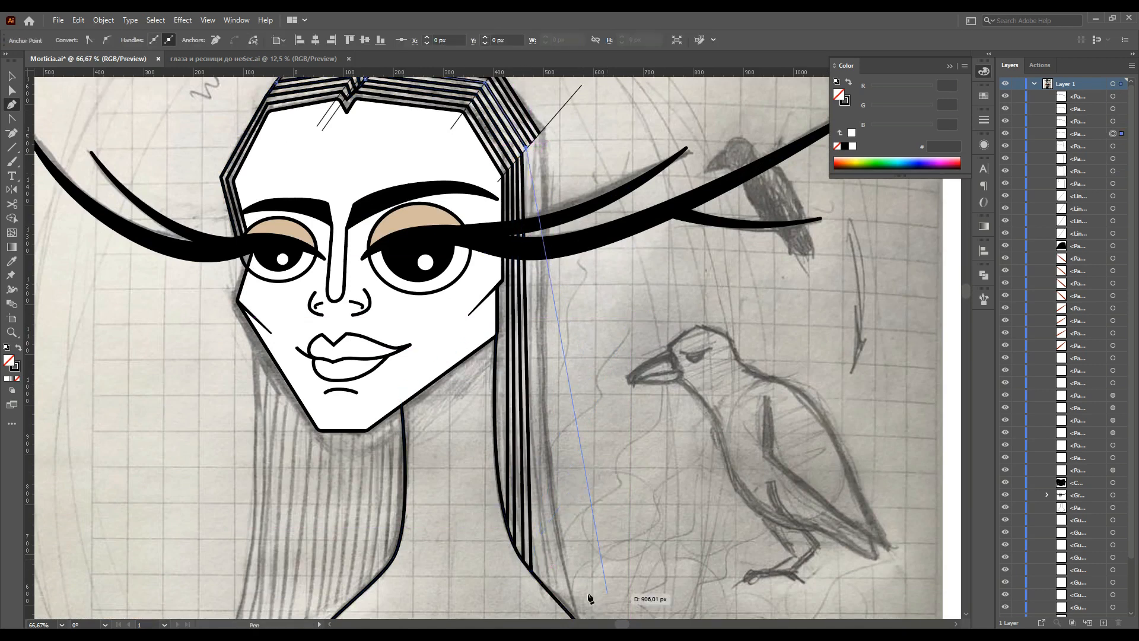
Extend the remaining outer strands from the lower guide down to the shoulder outline, slanting the outermost one outward.
left_click(530, 153)
left_click(579, 574, "ctrl")
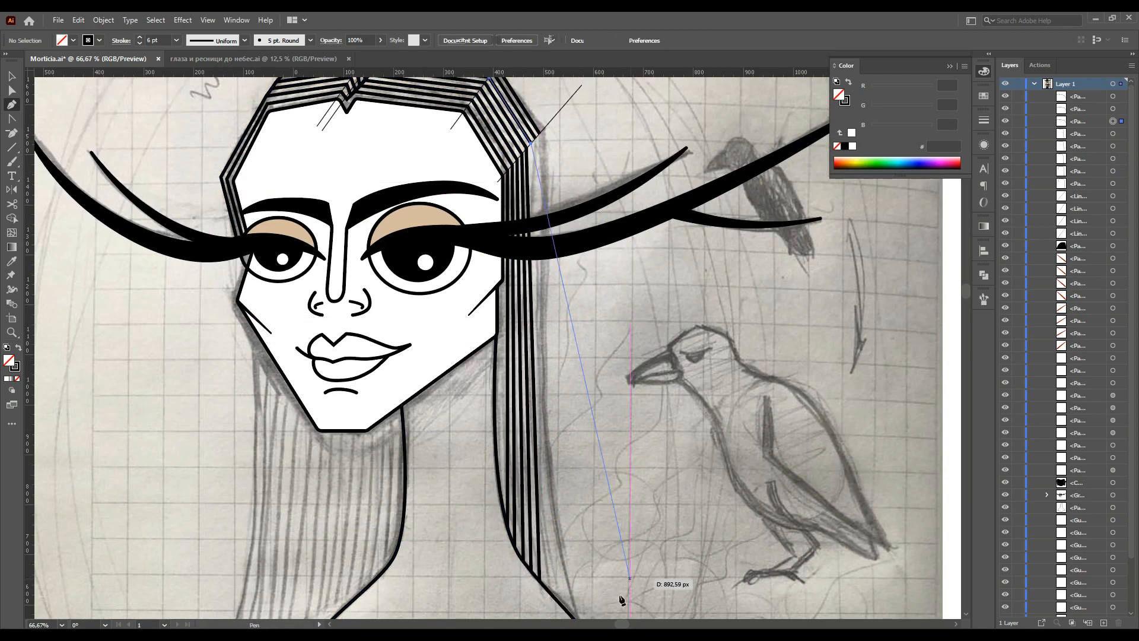
left_click(539, 138)
scroll(577, 602, "down", 1)
left_click(816, 337, "ctrl")
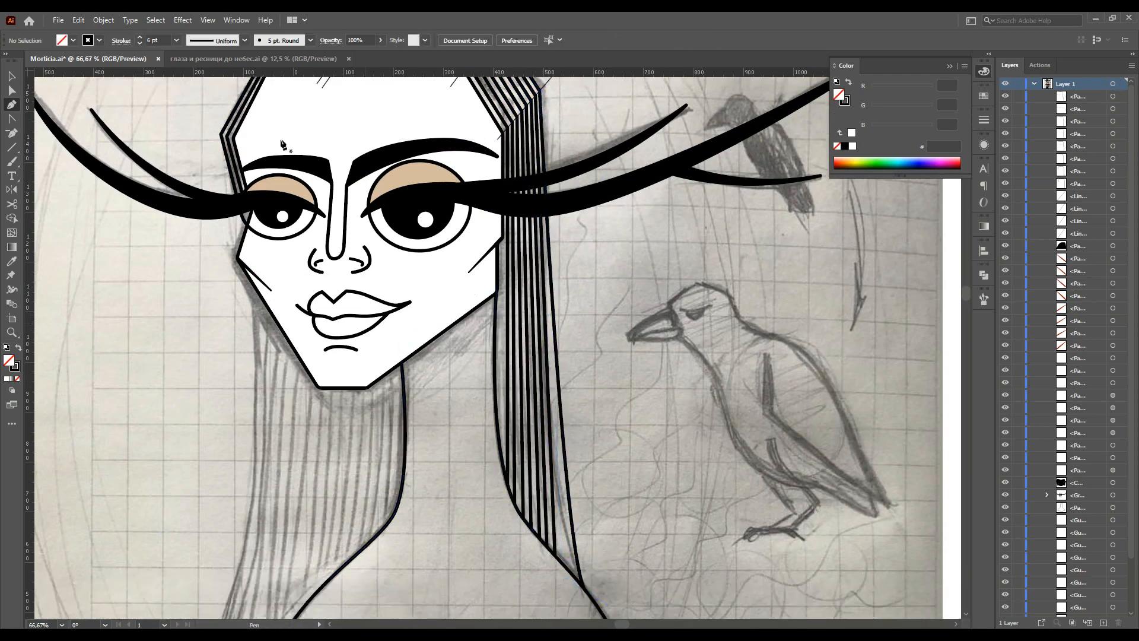
Adjust the lower parts of the outer strands to fan out evenly towards the shoulder outline.
scroll(588, 530, "up", 1)
scroll(570, 537, "down", 1)
left_click_drag(553, 546, 616, 578)
scroll(543, 531, "up", 1)
scroll(624, 590, "down", 1)
left_click_drag(595, 504, 576, 444)
left_click(665, 359)
Bend the long segment of the second-outermost strand with the Anchor Point tool to follow the hair's curve.
scroll(664, 359, "down", 3)
scroll(665, 359, "up", 2)
left_click(623, 359)
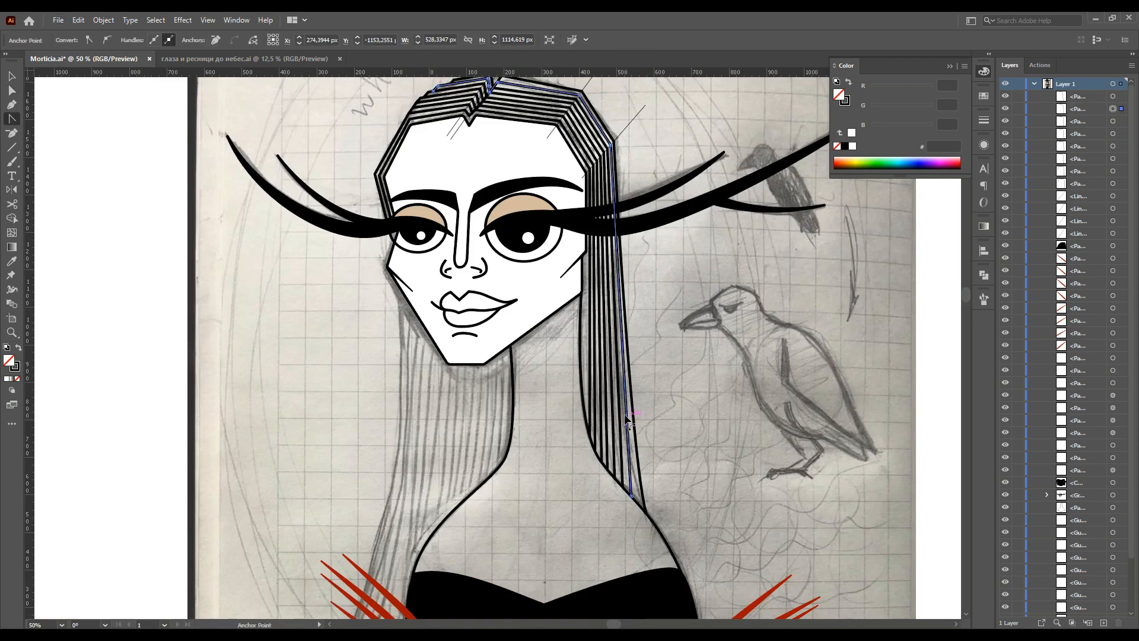
scroll(630, 423, "up", 2)
left_click_drag(590, 326, 582, 325)
Add a short vertical strand between the neck outline and the innermost strand, adjusting its upper end beside the face.
left_click(11, 105)
scroll(511, 193, "down", 2)
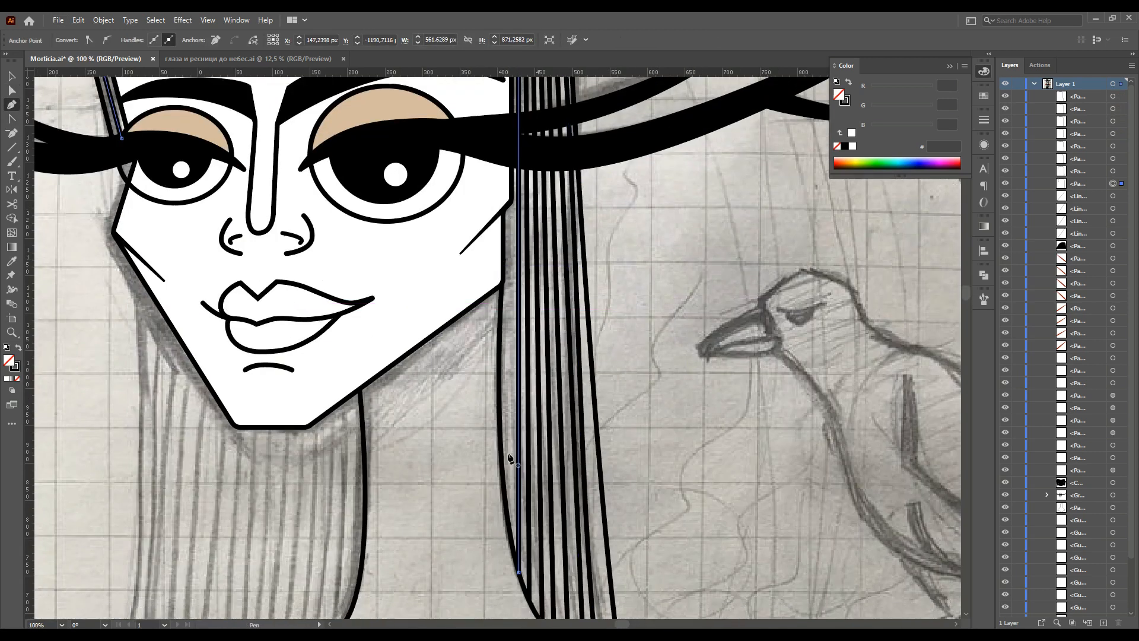
left_click(511, 195)
left_click(11, 91)
scroll(537, 216, "up", 2)
left_click(537, 216)
left_click_drag(486, 180, 486, 153)
left_click(715, 289)
Shift the second-outermost strand's lower end along the shoulder outline and save the document.
scroll(715, 289, "down", 2)
scroll(663, 417, "down", 3)
scroll(674, 471, "up", 2)
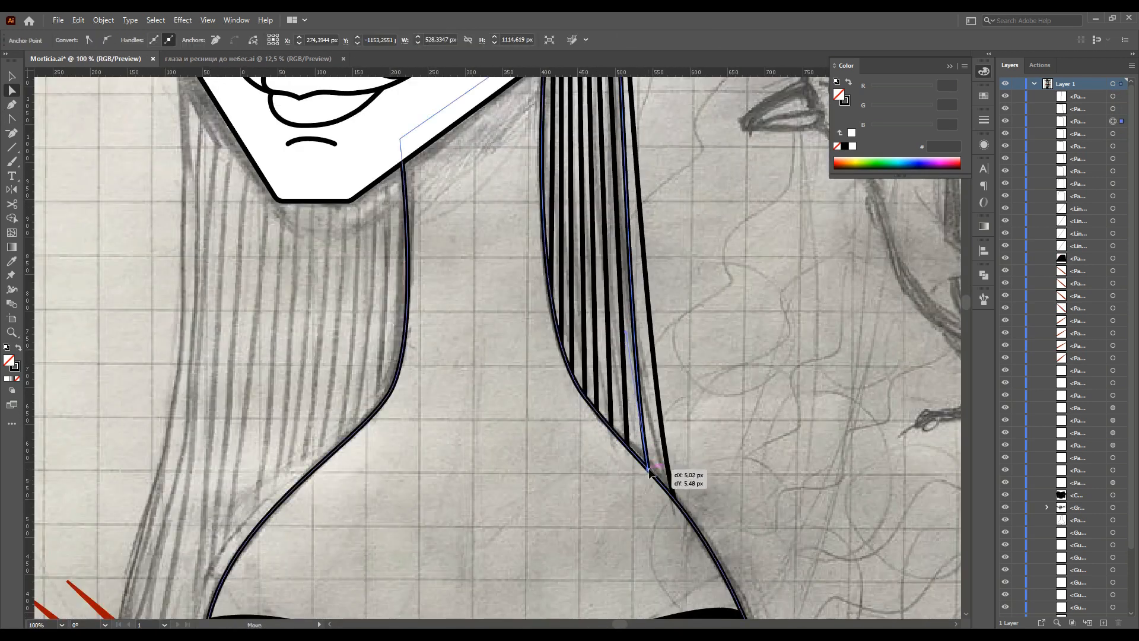
scroll(804, 446, "down", 2)
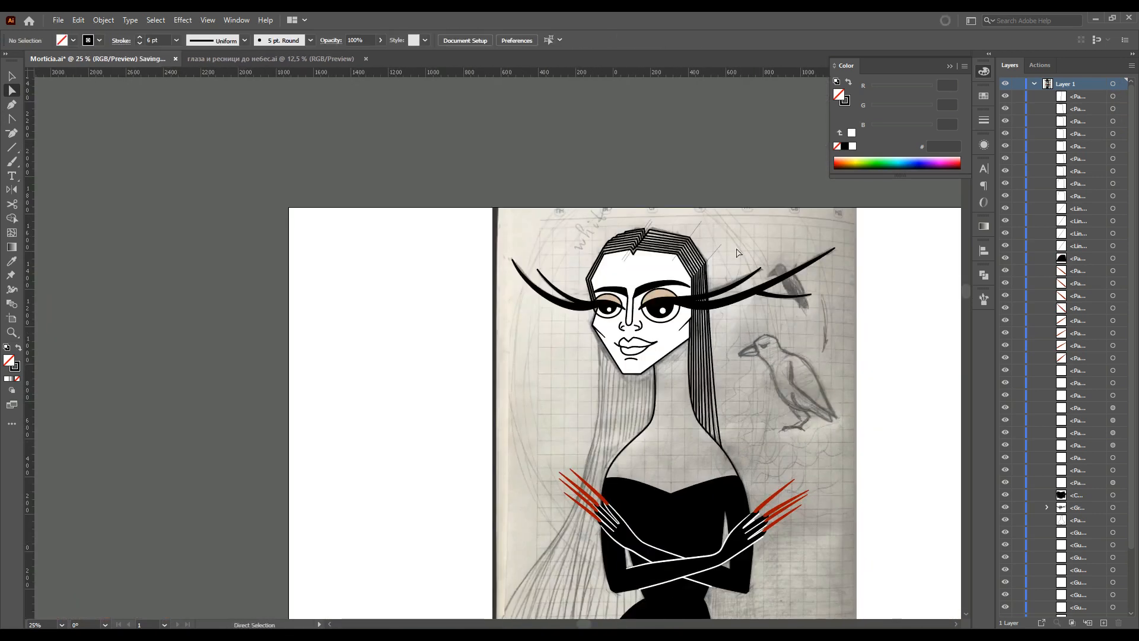
Unlock the linked sketch photo, lower its opacity to 52% and deselect it.
scroll(802, 441, "up", 1)
key("ctrl+z")
left_click(801, 280)
scroll(800, 279, "down", 3)
scroll(771, 296, "right", 4)
scroll(1016, 599, "down", 2)
left_click(1018, 610)
left_click(589, 296)
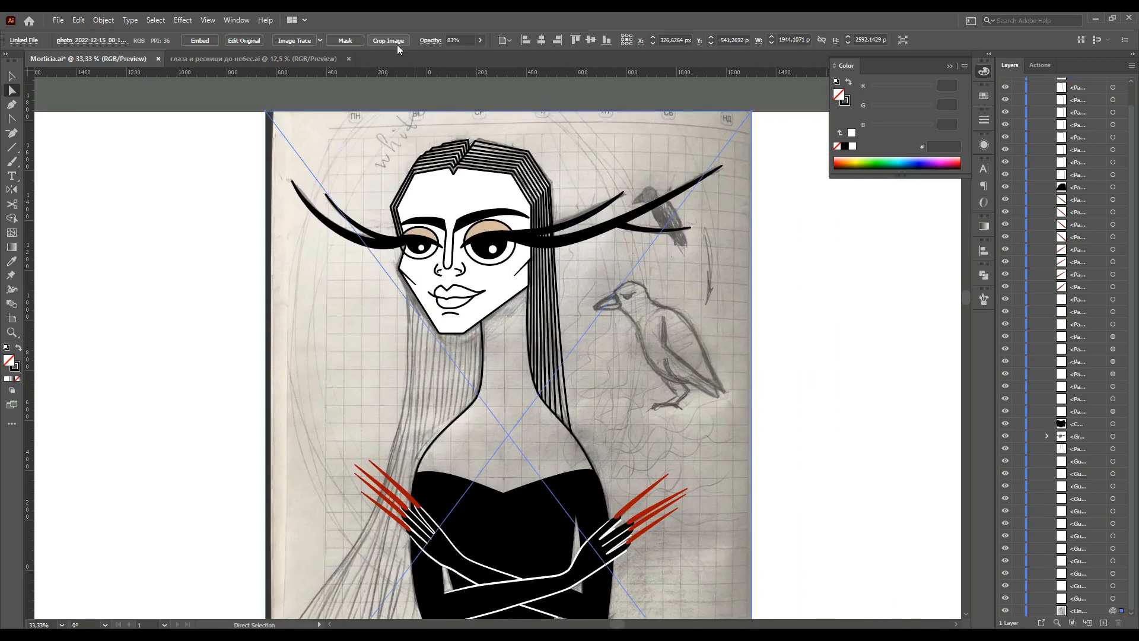
left_click_drag(468, 64, 458, 59)
key("ctrl+shift+a")
Draw a curved hair strand with the Pen tool from the jaw to the shoulder outline, just outside the unfinished side's neck line.
scroll(734, 471, "down", 2)
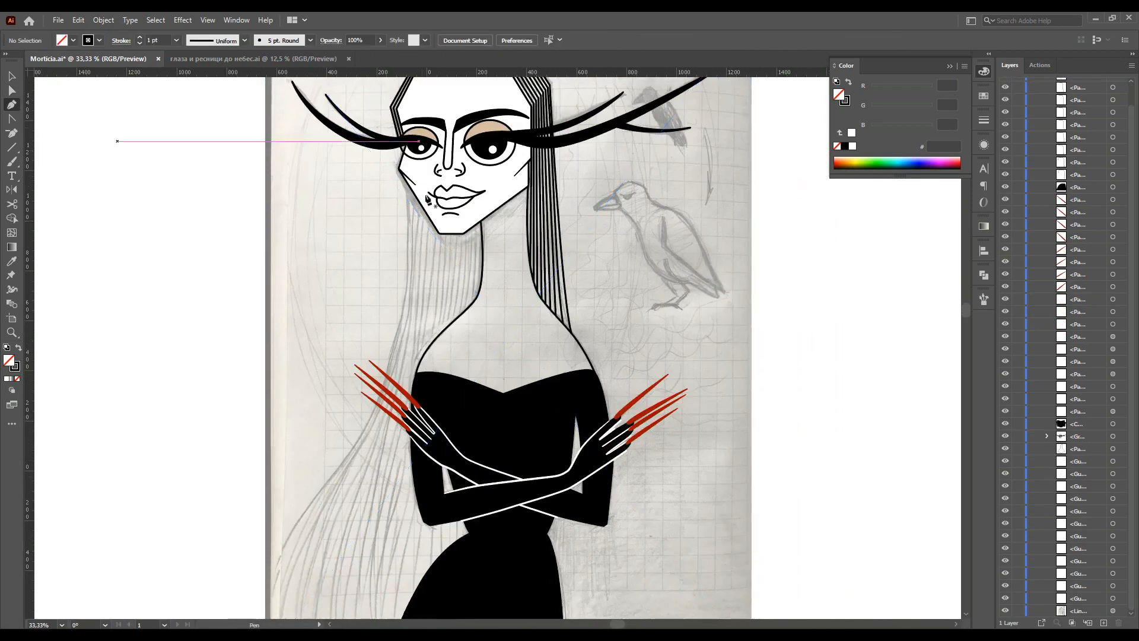
scroll(477, 230, "up", 2)
left_click(479, 217)
left_click_drag(471, 374, 458, 403)
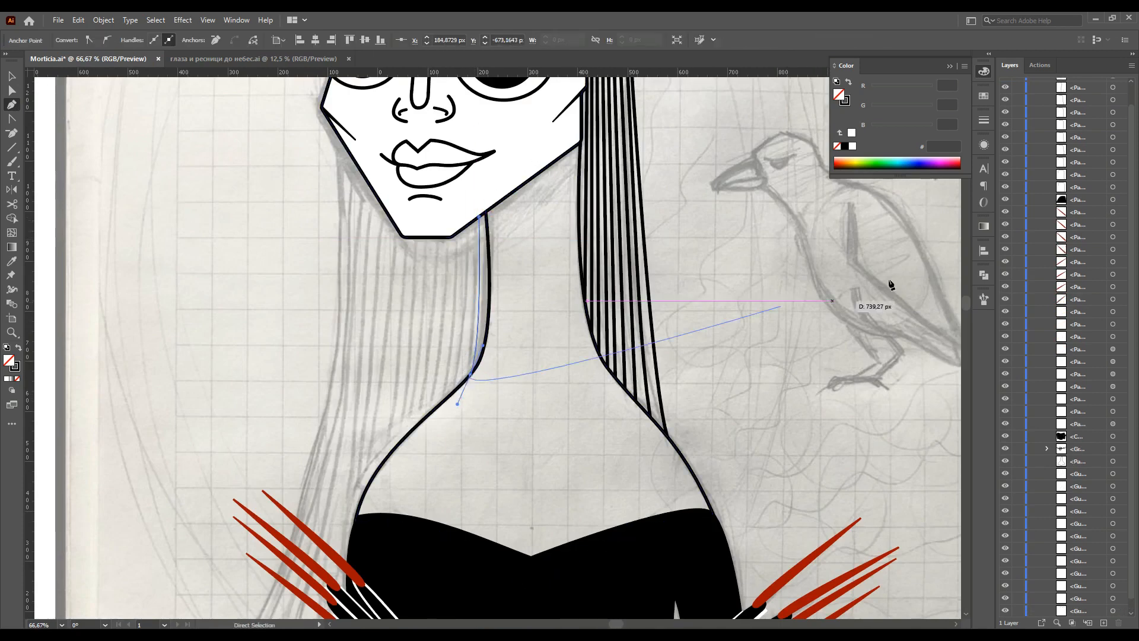
left_click(11, 90)
left_click(484, 276)
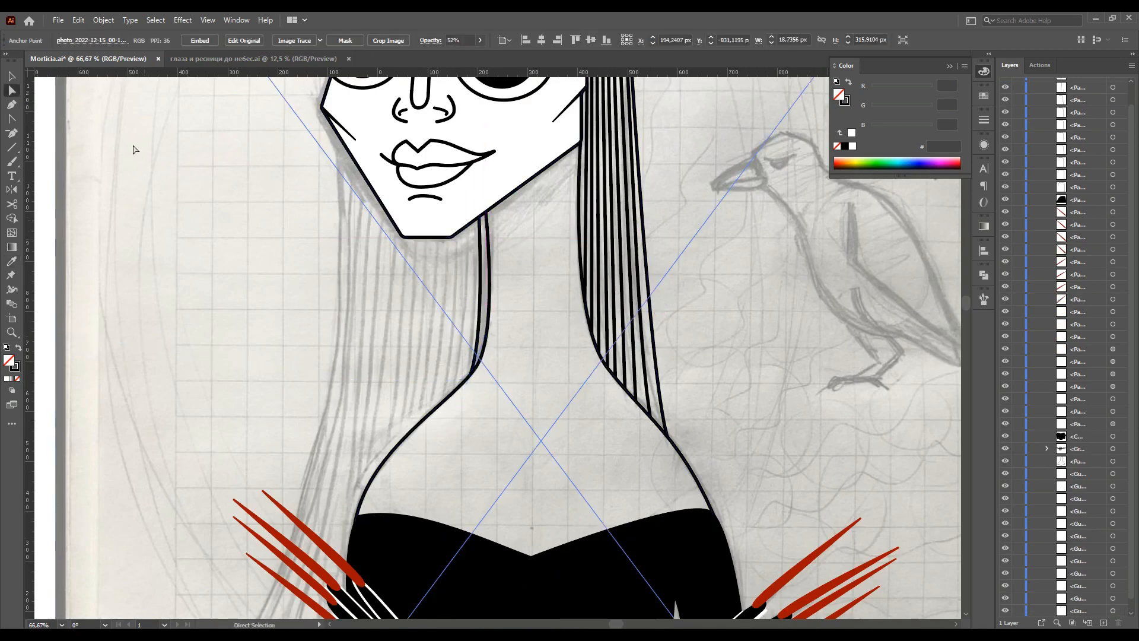
Duplicate the new strand outward beside the neck and curve the copies' lower ends onto the shoulder outline.
left_click(438, 407, "ctrl")
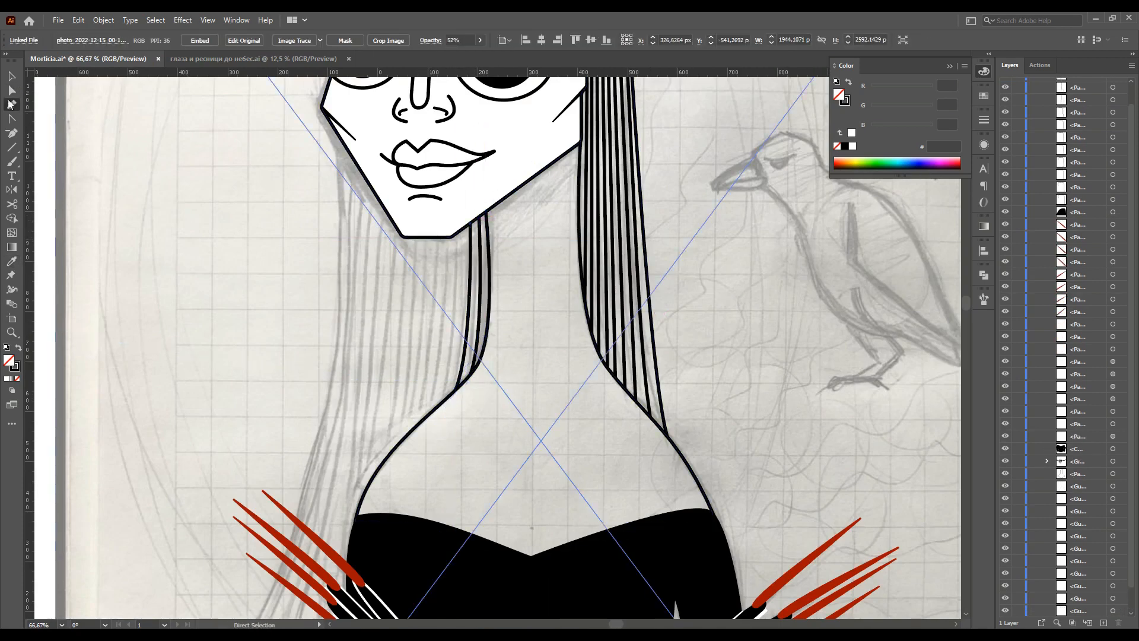
key("a")
scroll(438, 370, "up", 1)
left_click(455, 391)
left_click_drag(479, 283, 453, 409)
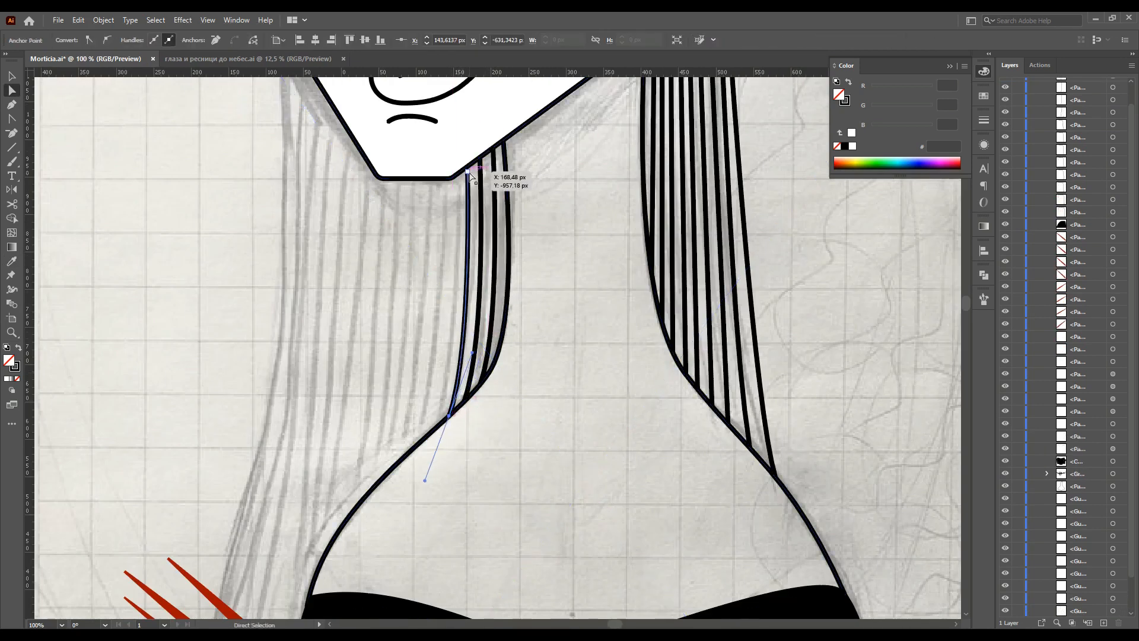
Fit the outermost copied strand's upper end to the underside of the jaw, keeping an even gap to its neighbour.
left_click(465, 299)
scroll(471, 180, "up", 2)
left_click(469, 180)
scroll(470, 182, "up", 1)
left_click_drag(470, 182, 466, 178)
scroll(477, 178, "down", 3)
left_click(473, 271)
left_click(470, 179)
scroll(471, 179, "up", 2)
scroll(451, 415, "down", 2)
Add two more strand copies under the chin and extend their lower ends to the shoulder outline.
left_click_drag(423, 582, 418, 586)
left_click(333, 409)
scroll(338, 412, "down", 1)
left_click_drag(440, 466, 404, 498)
scroll(427, 221, "down", 2)
left_click(313, 371)
scroll(436, 458, "up", 3)
left_click(435, 459)
left_click_drag(436, 458, 427, 457)
scroll(418, 404, "down", 3)
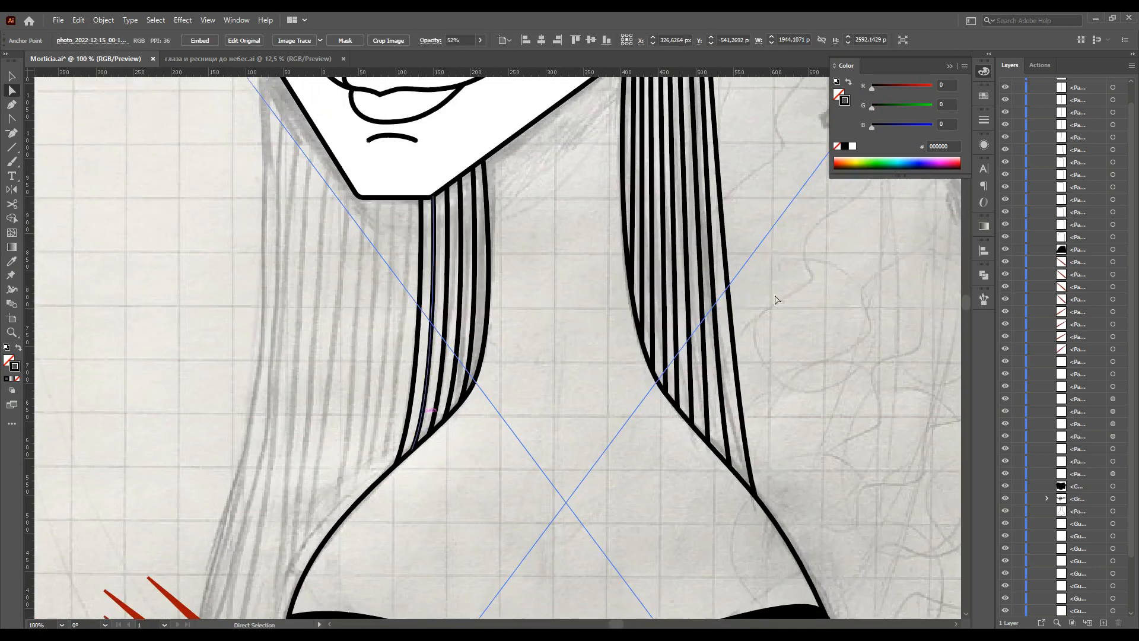
Copy the outermost strand once more beneath the chin and pull its lower end down to the shoulder outline.
scroll(441, 213, "up", 3)
scroll(401, 185, "down", 2)
left_click_drag(418, 296, 408, 297)
left_click_drag(332, 297, 330, 298)
left_click_drag(291, 546, 287, 568)
scroll(311, 159, "down", 2)
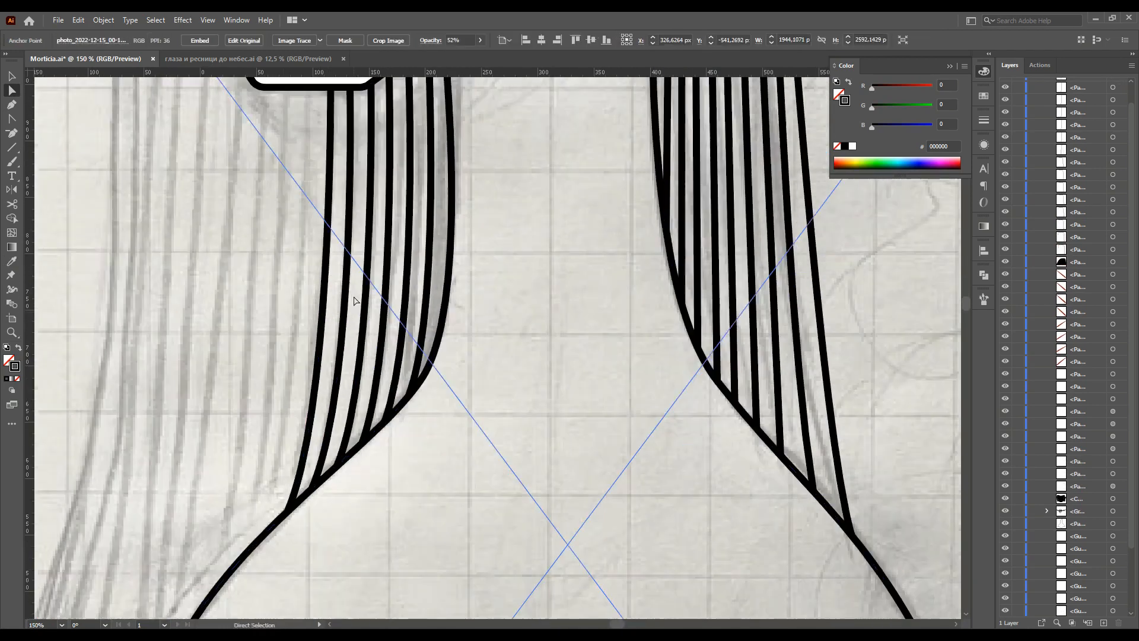
Undo the last change and add two further strands outward, matching their ends to the chin and shoulder outlines.
key("ctrl+z")
left_click_drag(330, 174, 311, 173)
left_click_drag(267, 512, 259, 539)
left_click(225, 368)
left_click_drag(291, 119, 292, 119)
left_click(243, 535)
scroll(289, 458, "down", 2)
scroll(272, 256, "up", 3)
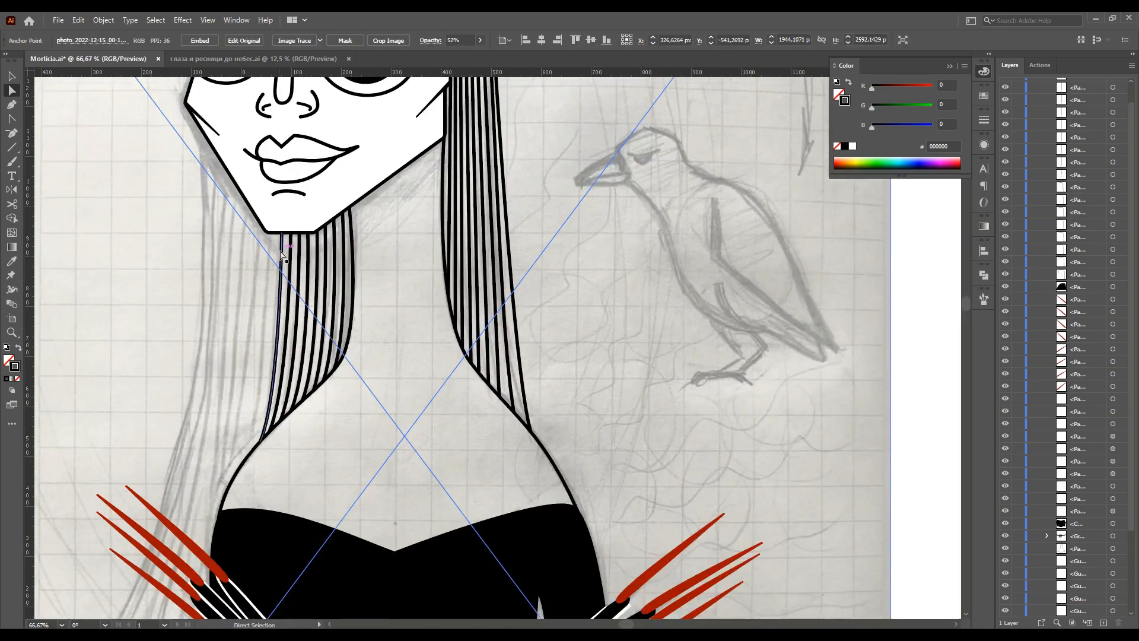
Duplicate a strand to the chin's outer corner and align its lower end with the shoulder outline.
left_click(273, 256)
left_click_drag(252, 442, 251, 453)
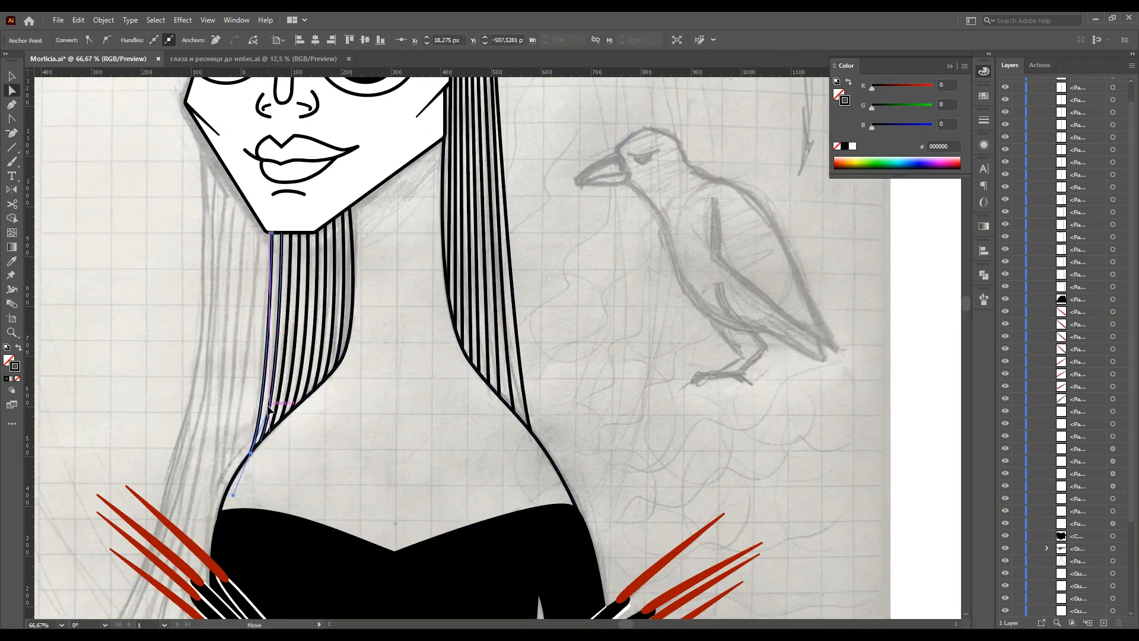
scroll(249, 453, "up", 2)
scroll(255, 475, "down", 3)
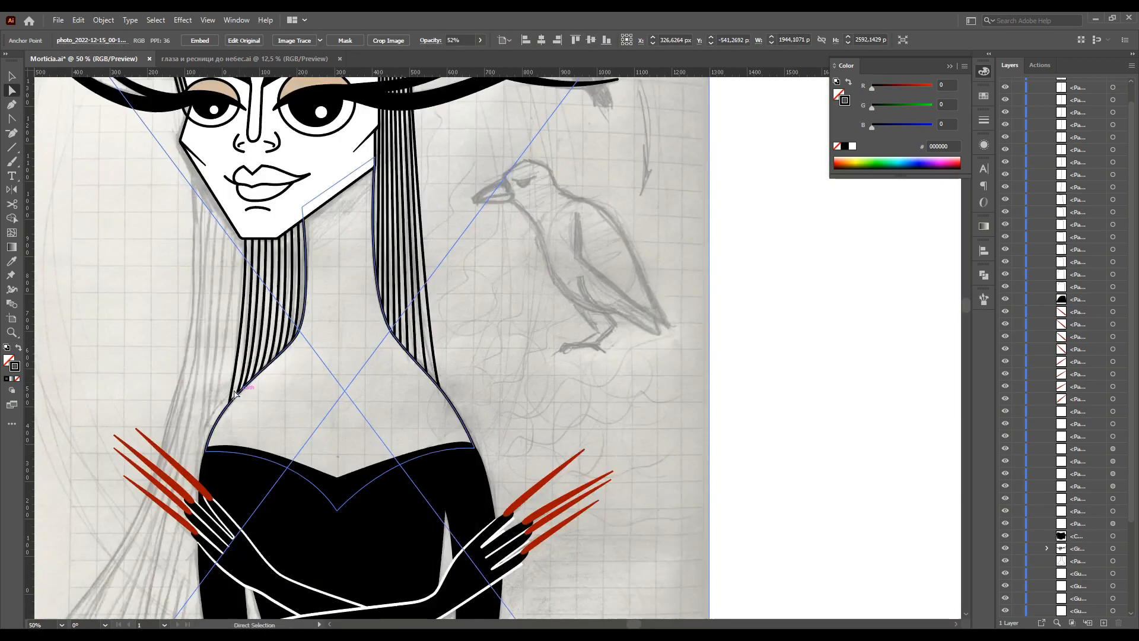
scroll(261, 517, "up", 3)
left_click_drag(261, 522, 264, 519)
left_click(181, 286)
Add a strand beside the chin's outer corner and adjust its upper and lower ends to the face and shoulder outlines.
scroll(181, 286, "down", 4)
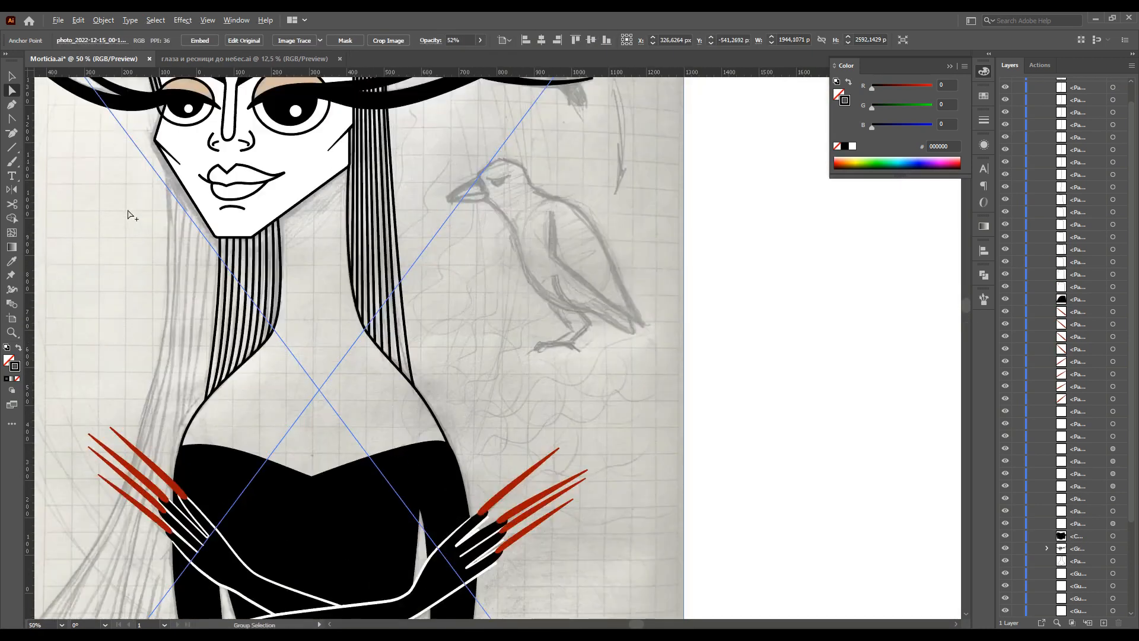
scroll(322, 261, "up", 3)
left_click_drag(308, 251, 308, 250)
scroll(315, 198, "up", 3)
left_click_drag(291, 163, 299, 160)
scroll(322, 184, "down", 3)
scroll(297, 342, "up", 3)
left_click_drag(305, 469, 308, 475)
Copy the outermost strand along the slanted jaw line and extend its lower end to the shoulder outline.
scroll(308, 475, "down", 4)
scroll(320, 252, "up", 2)
left_click_drag(322, 252, 310, 251)
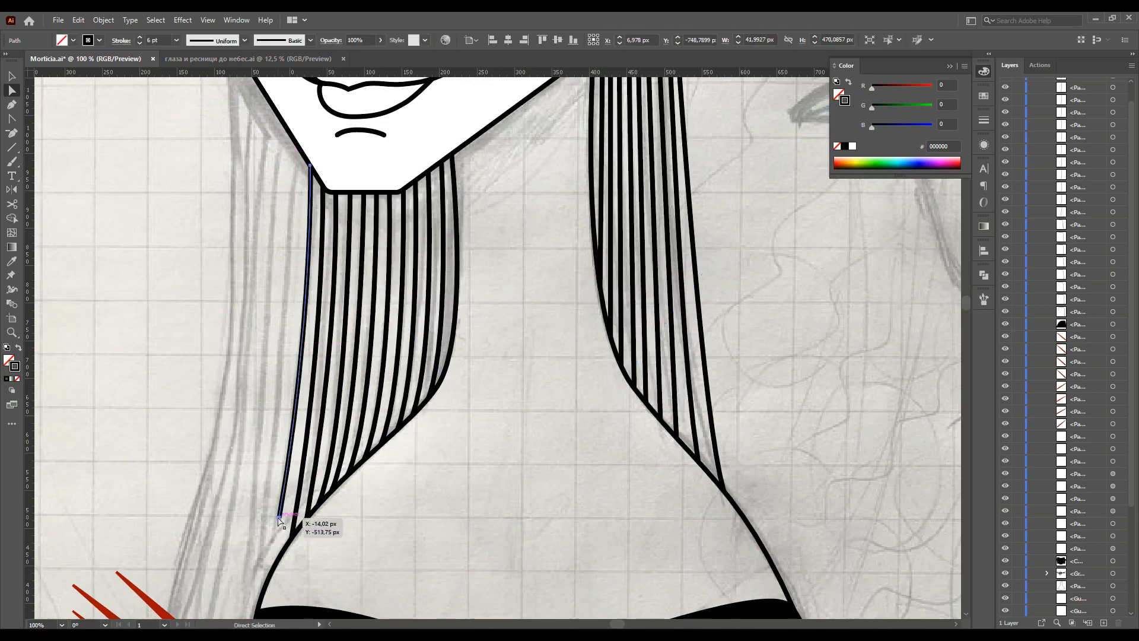
scroll(253, 348, "down", 3)
scroll(191, 305, "up", 3)
left_click(403, 358)
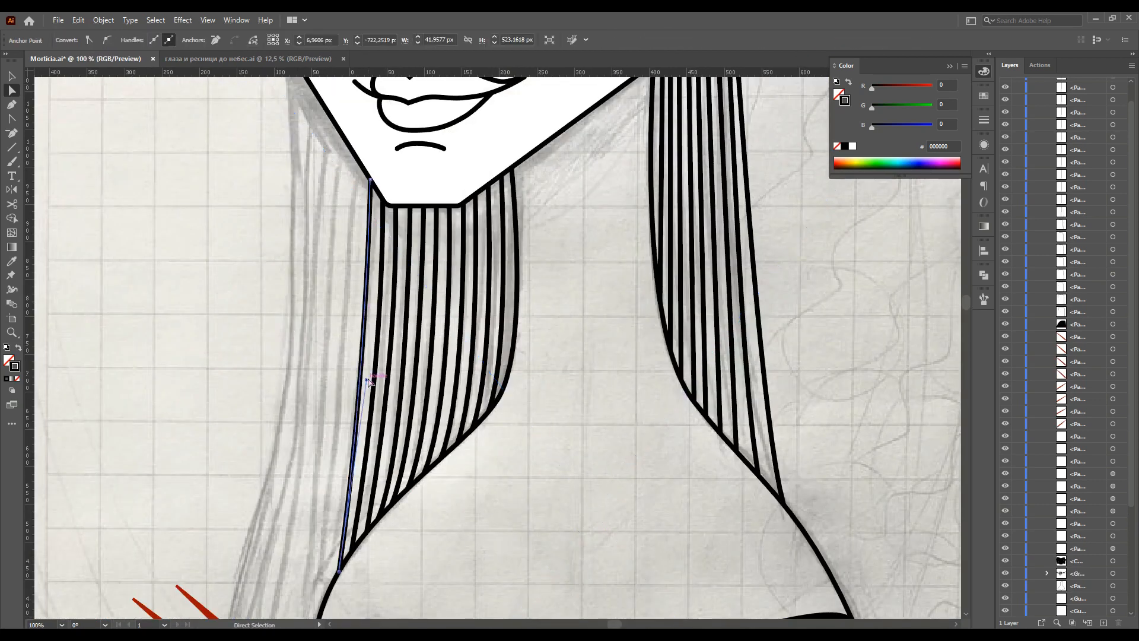
Add another strand higher on the slanted jaw line and stretch its lower end down the shoulder outline.
key("ctrl+2")
left_click_drag(366, 277, 413, 127)
scroll(359, 163, "up", 3)
scroll(412, 127, "down", 3)
scroll(362, 488, "up", 2)
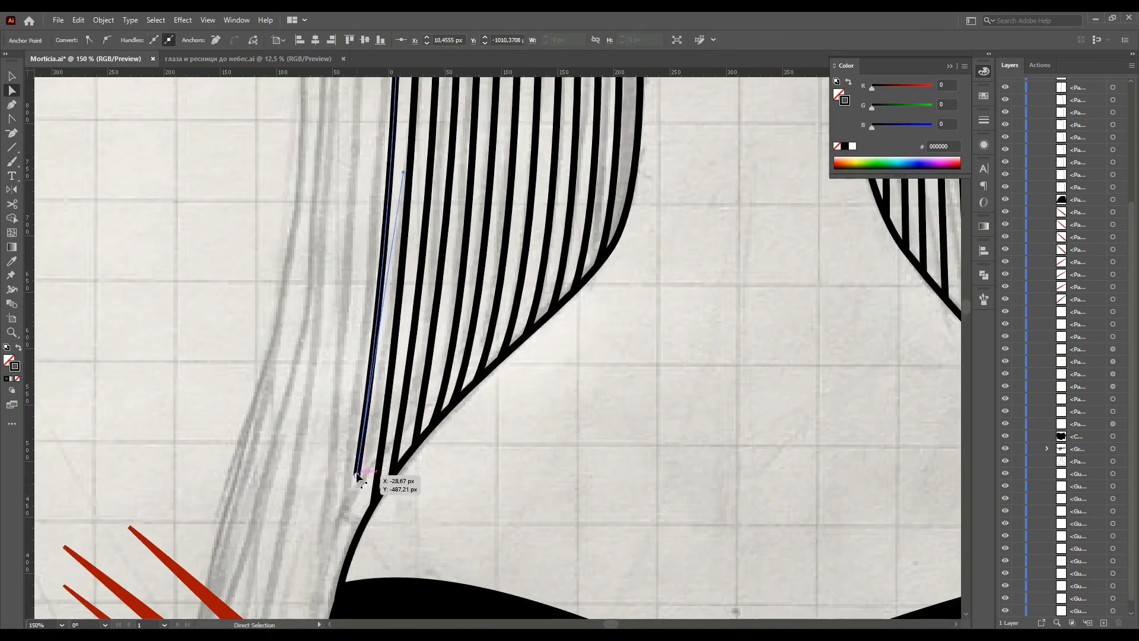
left_click_drag(352, 543, 352, 543)
scroll(352, 543, "down", 4)
scroll(349, 261, "up", 4)
Refine the outermost strand's upper end so it meets the slanted jaw outline, and clear the selection.
key("shift+c")
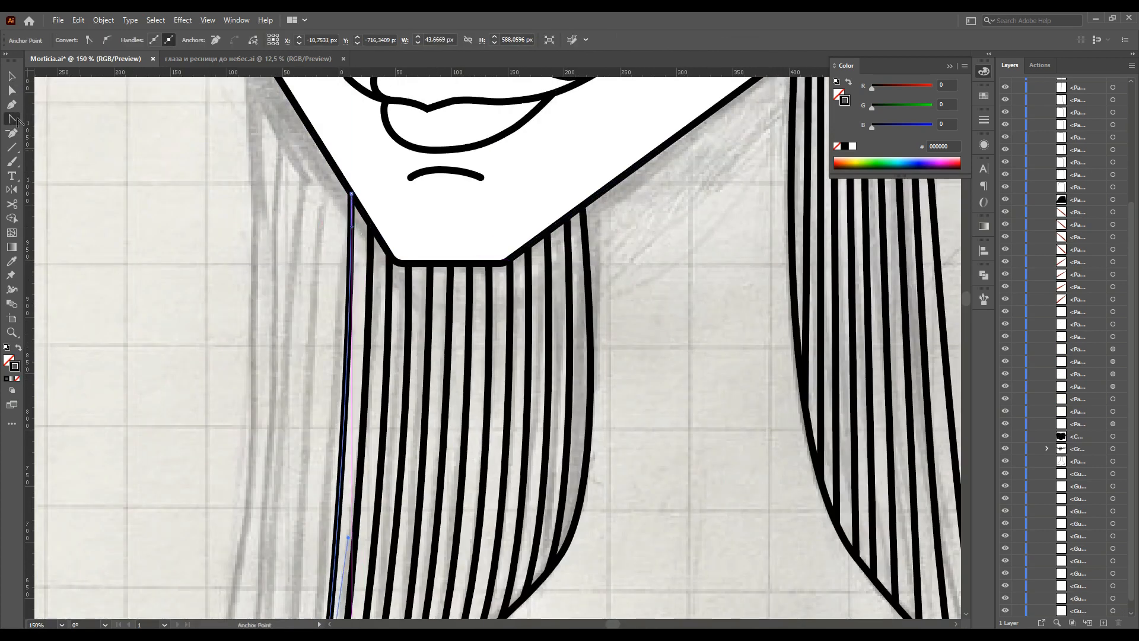
key("a")
scroll(351, 230, "down", 4)
scroll(356, 312, "up", 5)
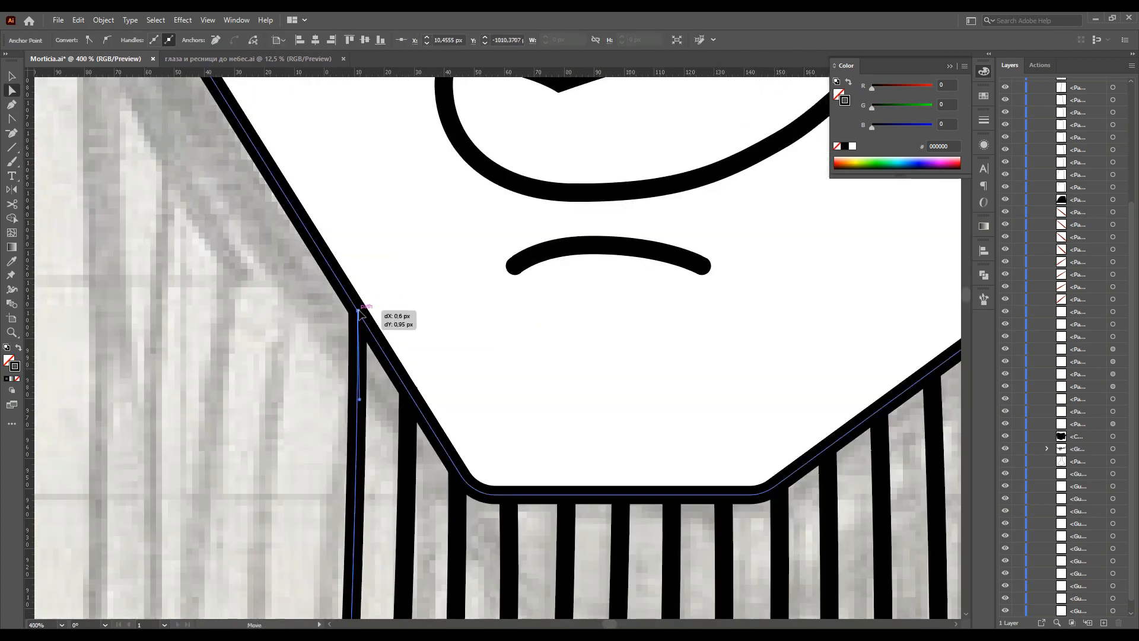
scroll(357, 310, "down", 6)
key("ctrl+shift+a")
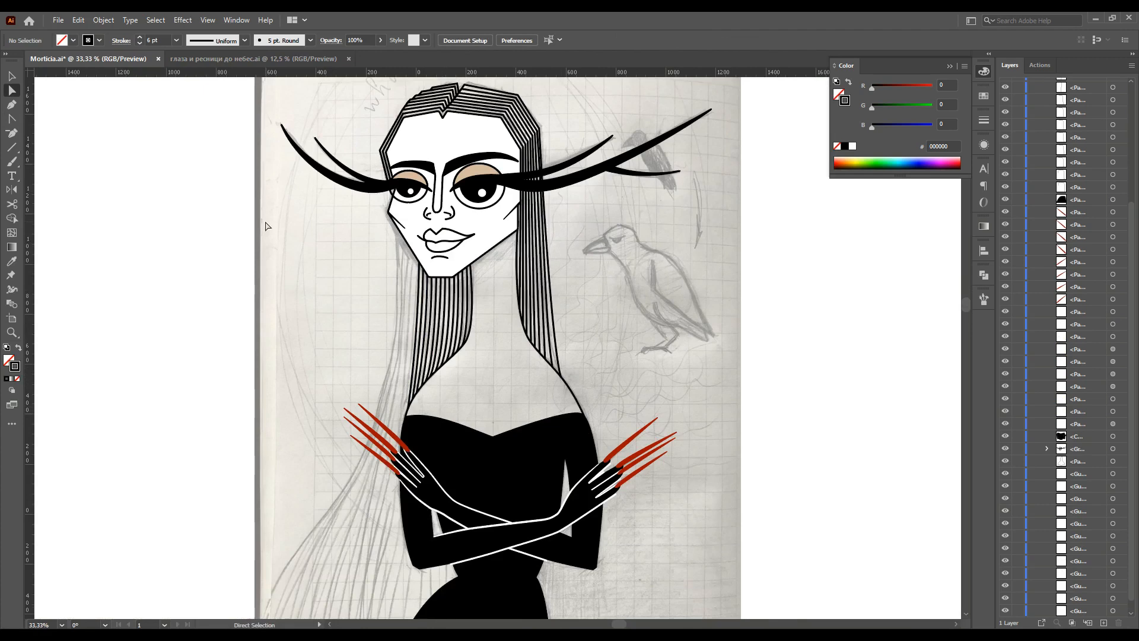
Copy the outermost strand farther up the jaw and stretch its lower end past the arm to the artboard's lower edge.
left_click(419, 300)
scroll(419, 301, "up", 6)
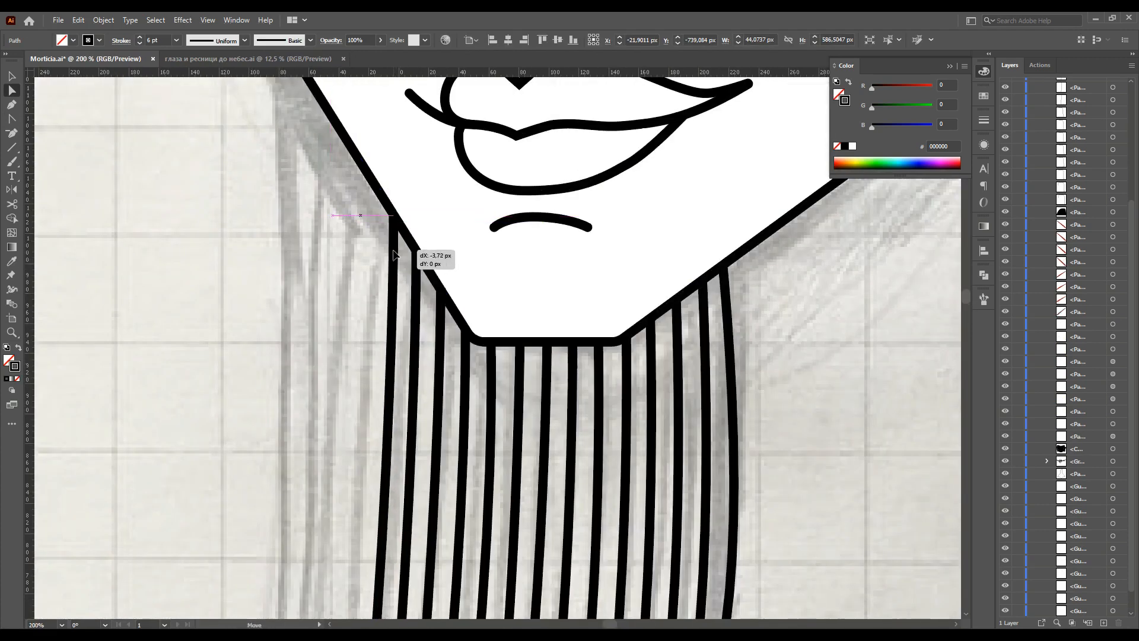
scroll(359, 472, "down", 4)
left_click(358, 468)
scroll(344, 593, "down", 1)
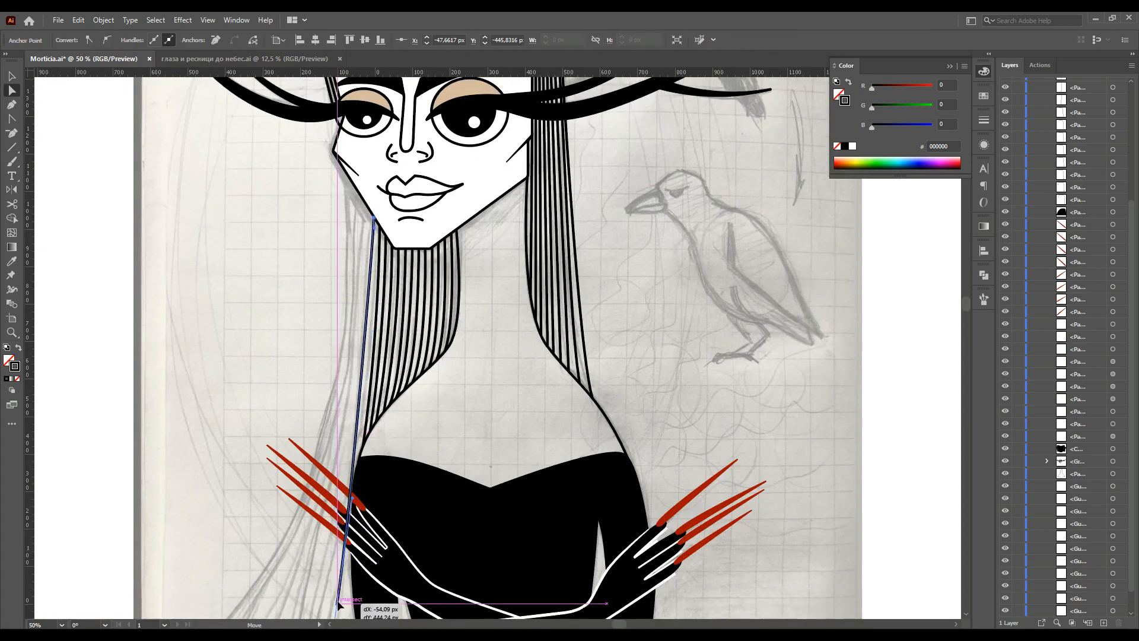
scroll(331, 540, "down", 2)
scroll(331, 540, "down", 1)
left_click_drag(331, 457, 291, 556)
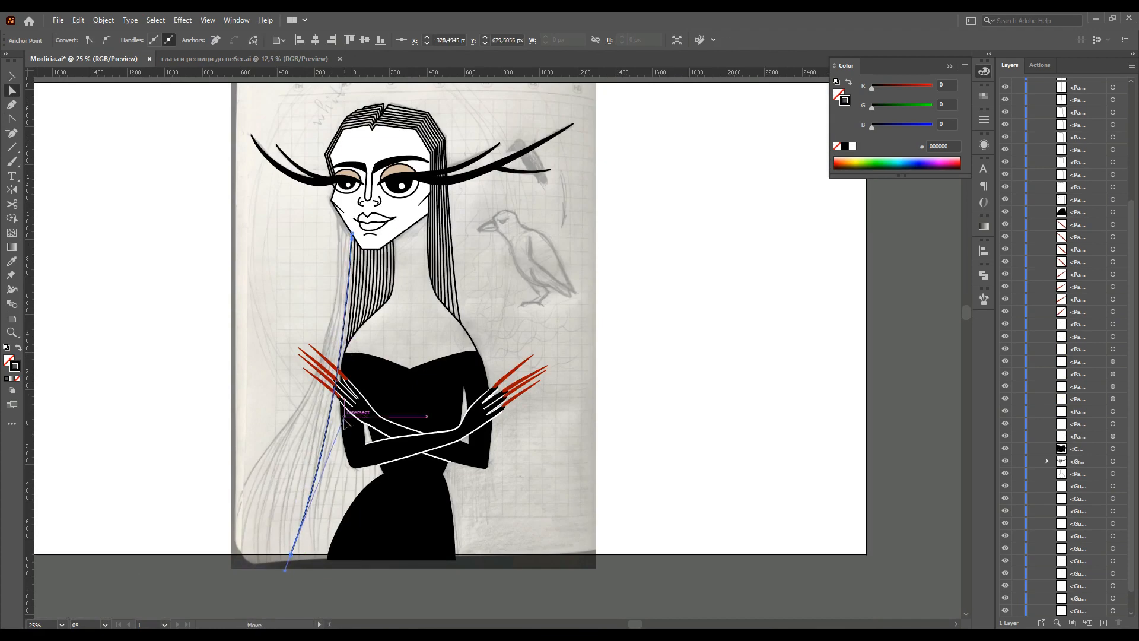
Sweep the long strand's lower end out to the sketch photo's lower corner and deselect it.
left_click(705, 333)
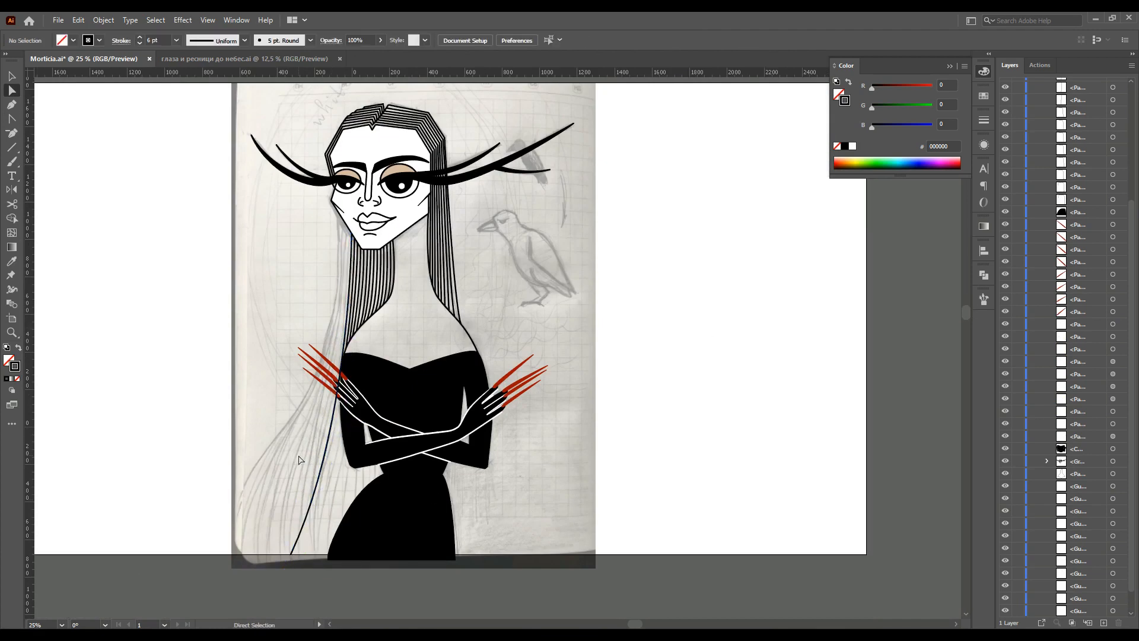
left_click_drag(326, 573, 308, 460)
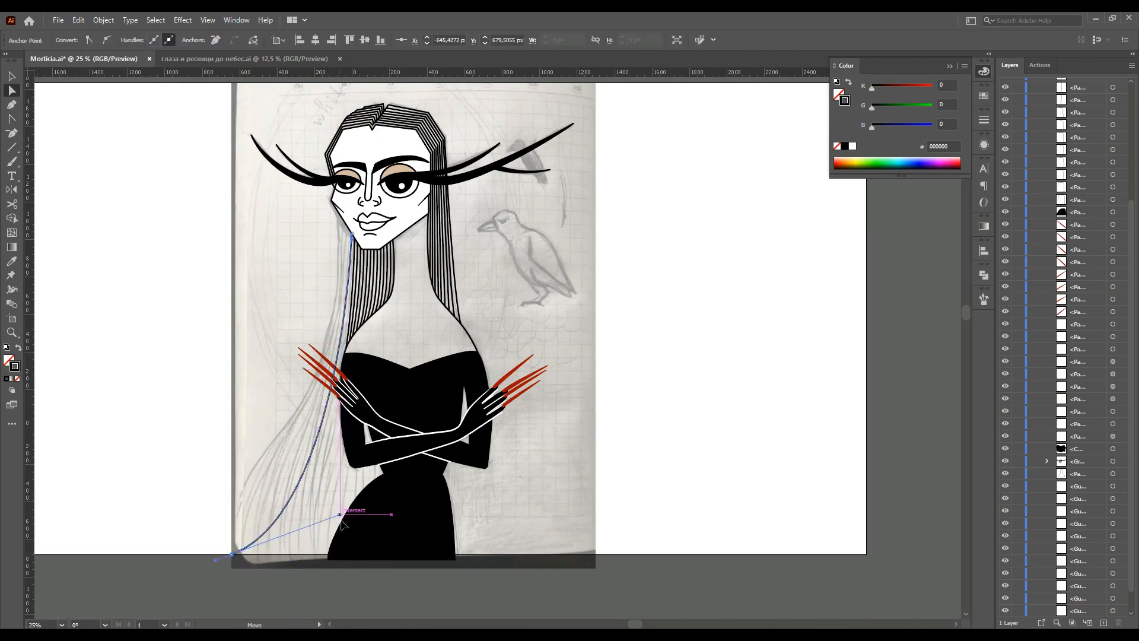
left_click(620, 407)
Create an outermost long strand starting high on the jaw and sweep its lower end outward beyond the photo.
scroll(621, 407, "down", 1)
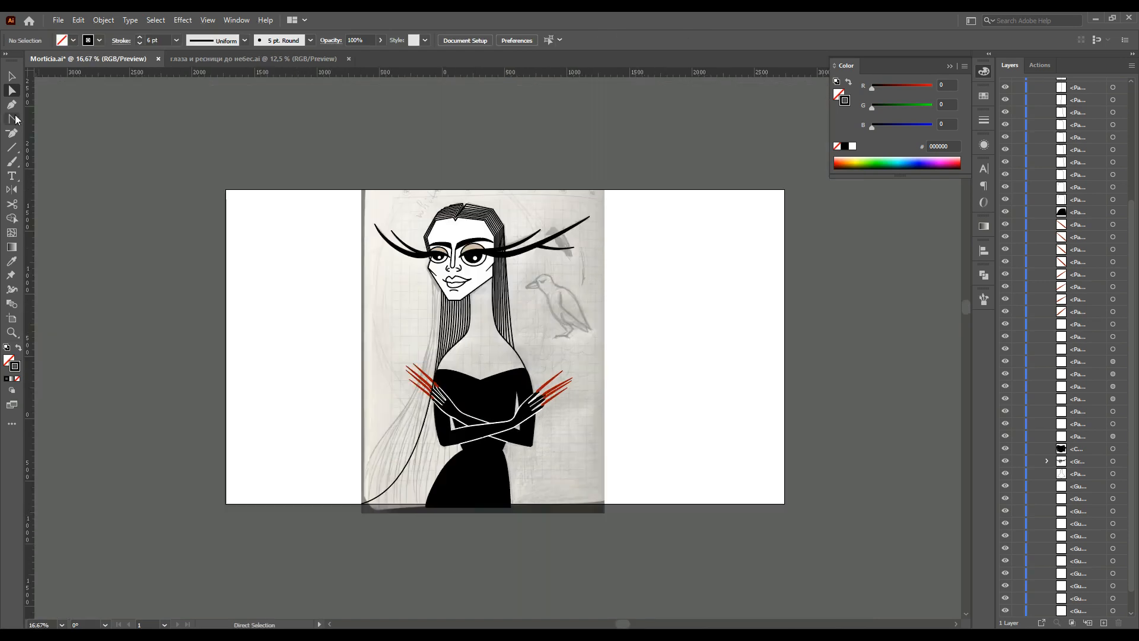
scroll(431, 313, "up", 3)
left_click(430, 203)
scroll(403, 343, "down", 4)
left_click_drag(382, 448, 348, 499)
Duplicate the outermost long strand inward several times to fill the gap beside the jaw with evenly spaced strands.
key("ctrl+1")
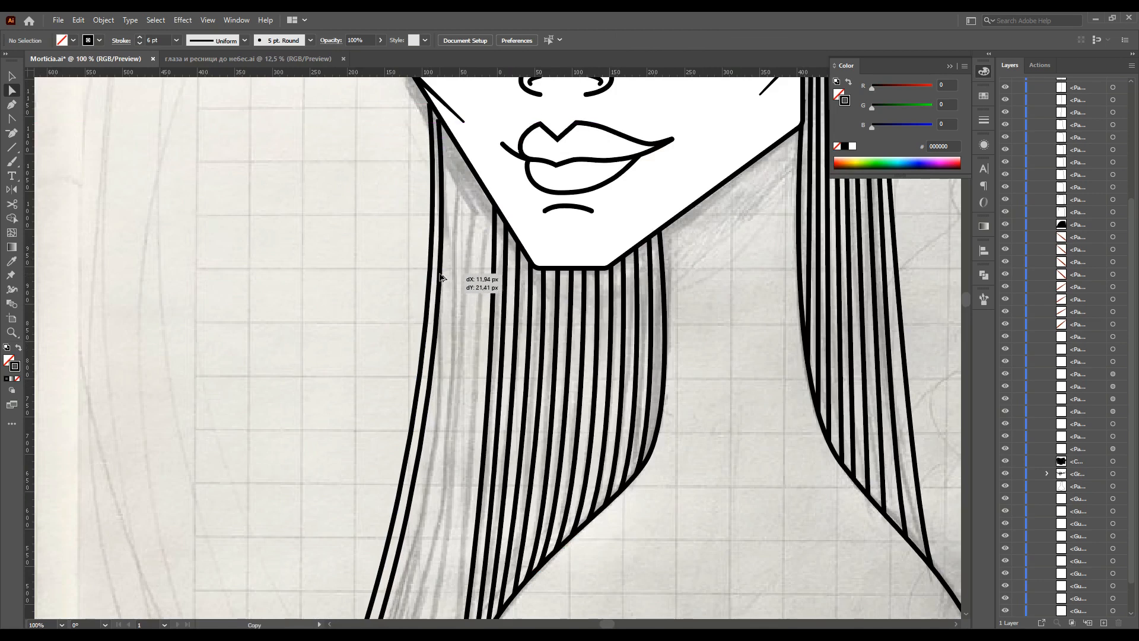
left_click_drag(452, 294, 483, 301)
scroll(483, 302, "down", 4)
scroll(602, 325, "up", 7)
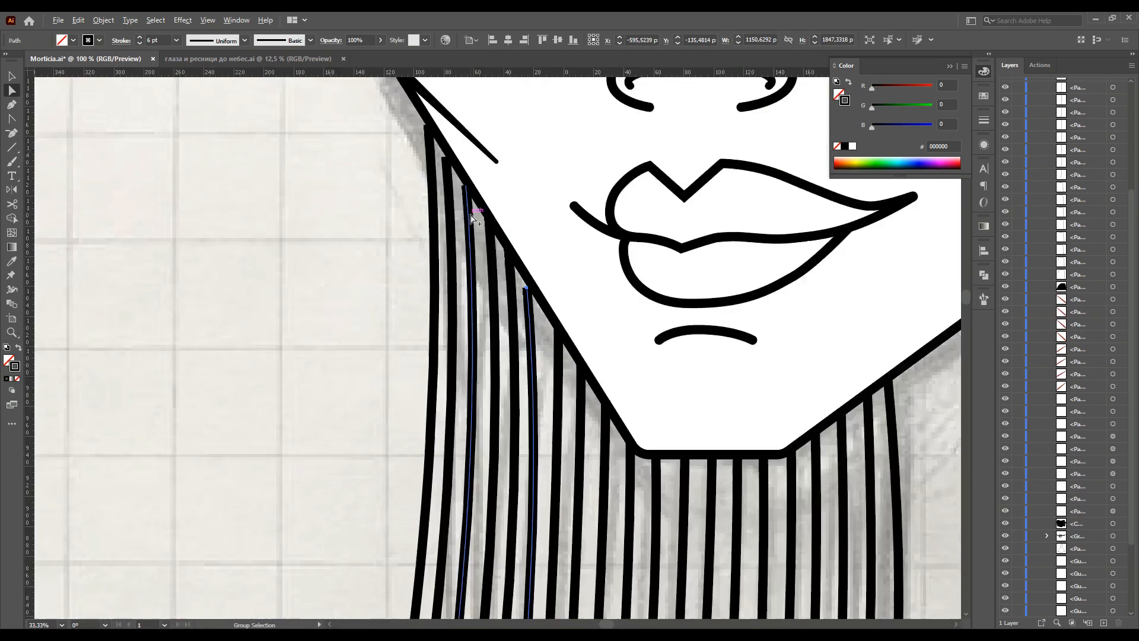
Fit the upper ends of the copied long strands to the slanted jaw outline.
scroll(515, 249, "down", 3)
scroll(451, 151, "up", 3)
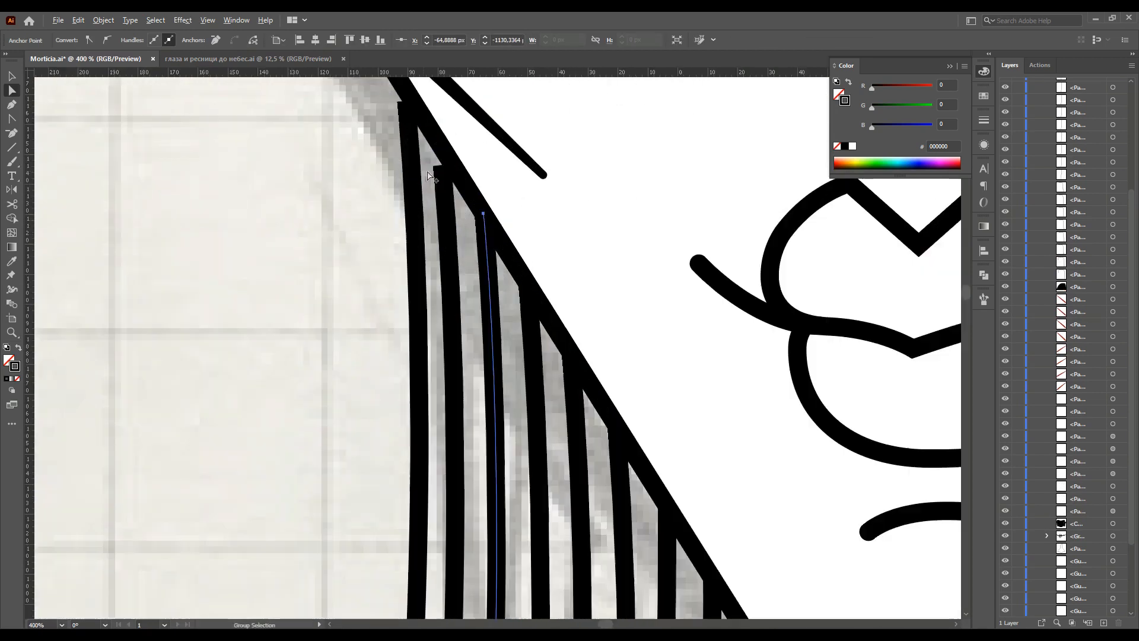
left_click_drag(405, 158, 404, 151)
Reshape the inner long strands so their lower lengths curve evenly between the arm and the outer strands.
scroll(404, 152, "down", 7)
scroll(127, 593, "down", 1)
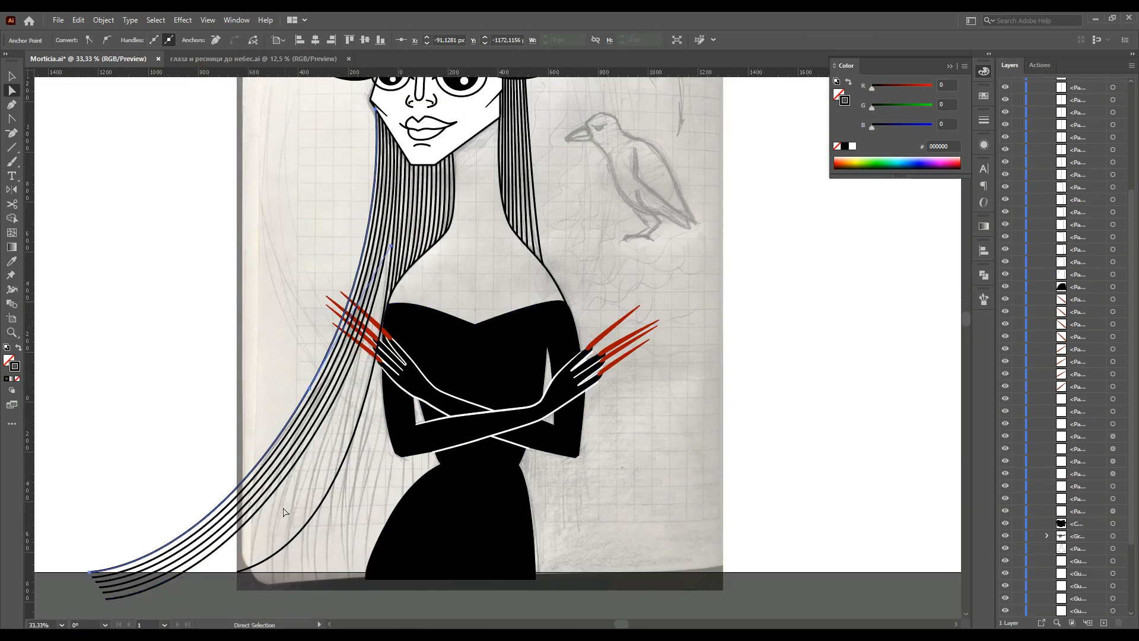
left_click_drag(328, 420, 399, 365)
left_click_drag(239, 575, 224, 579)
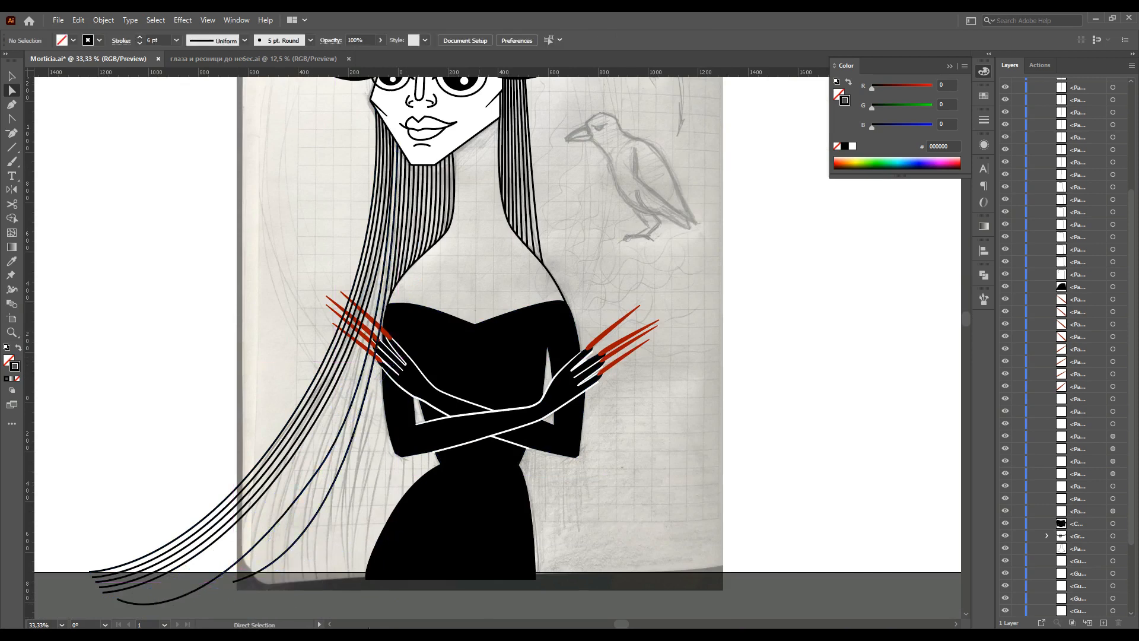
Cut an inner long strand near the artboard's lower edge with the Scissors tool and delete the overhanging piece.
scroll(41, 255, "down", 2)
key("c")
key("Delete")
Spread the lower lengths of the long strands by adjusting their curves and pulling the outermost end farther out.
left_click(12, 91)
left_click_drag(103, 550, 106, 559)
mouse_move(305, 398)
left_mouse_down()
mouse_move(315, 395)
mouse_move(314, 416)
left_mouse_up()
mouse_move(329, 365)
left_mouse_down()
mouse_move(356, 376)
mouse_move(399, 227)
mouse_move(317, 367)
left_mouse_up()
left_click_drag(398, 219, 388, 204)
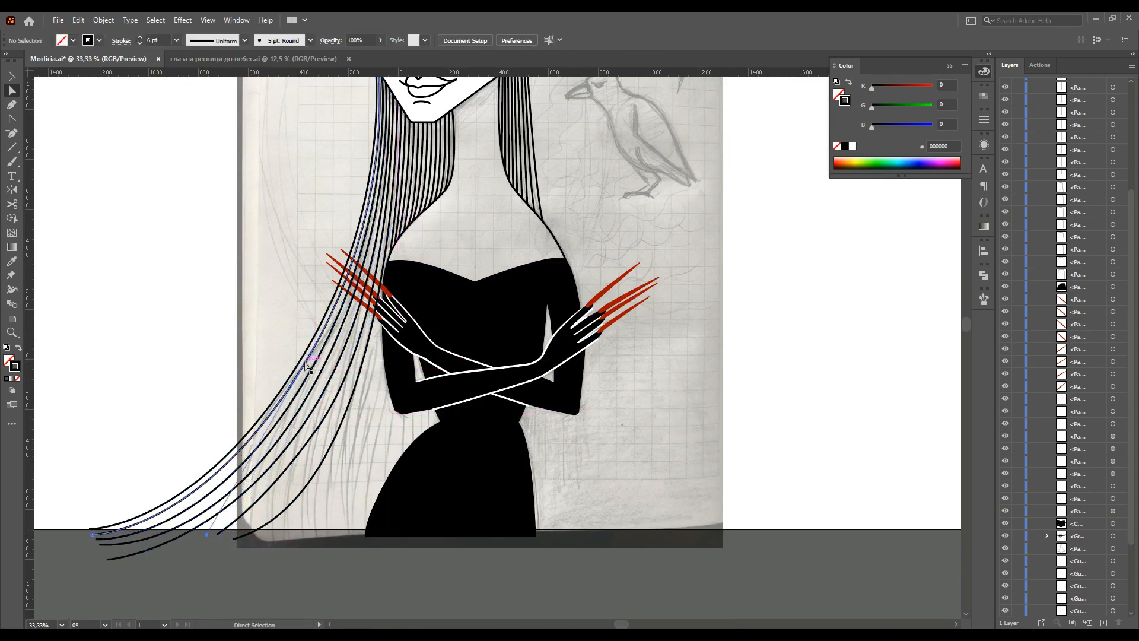
left_click_drag(89, 528, 70, 528)
left_click(380, 624)
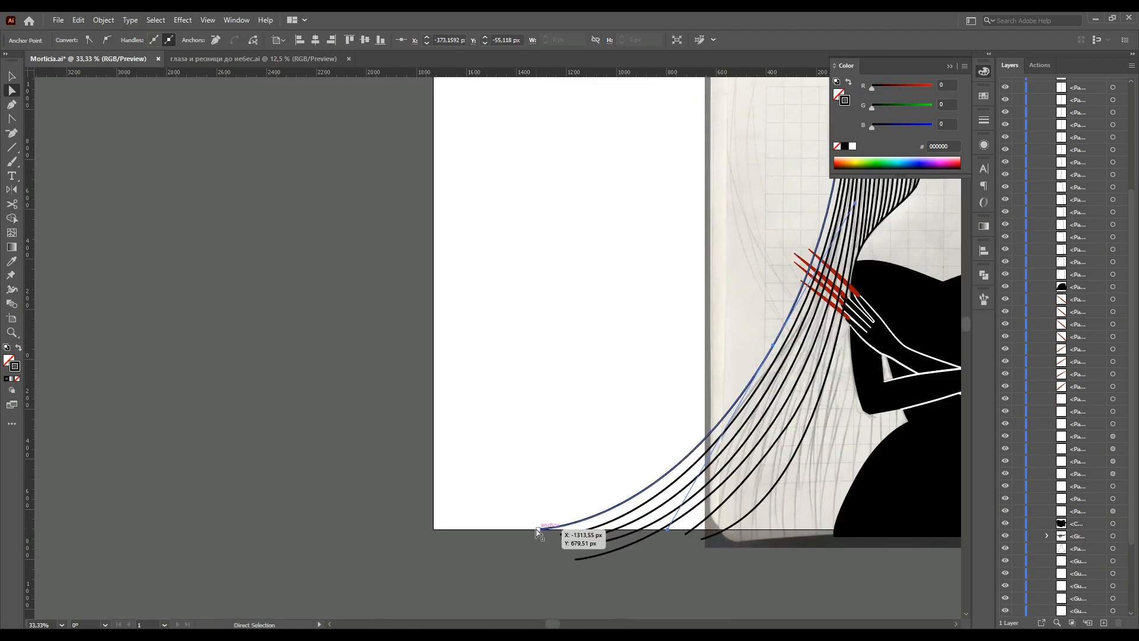
Move the lower ends of the outer long strands past the artboard's lower edge to fan them out.
left_click_drag(507, 538, 507, 538)
left_click_drag(574, 559, 563, 546)
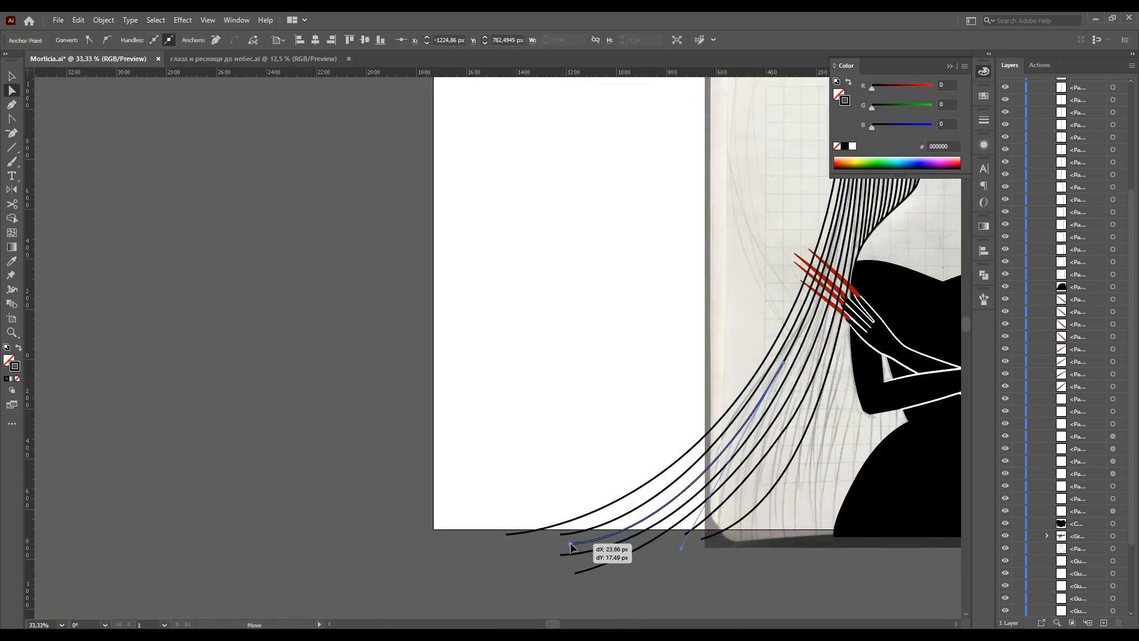
left_click(799, 408)
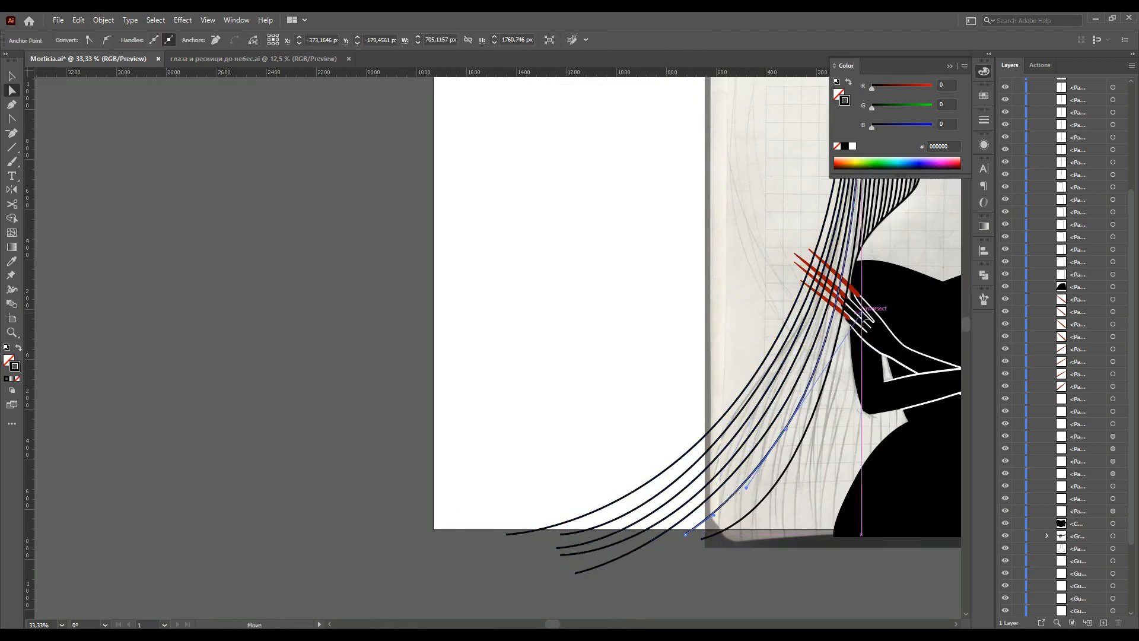
Shift the second-outermost long strand's lower end outward to even its gap to the outermost strand.
left_click(748, 385)
scroll(748, 385, "right", 5)
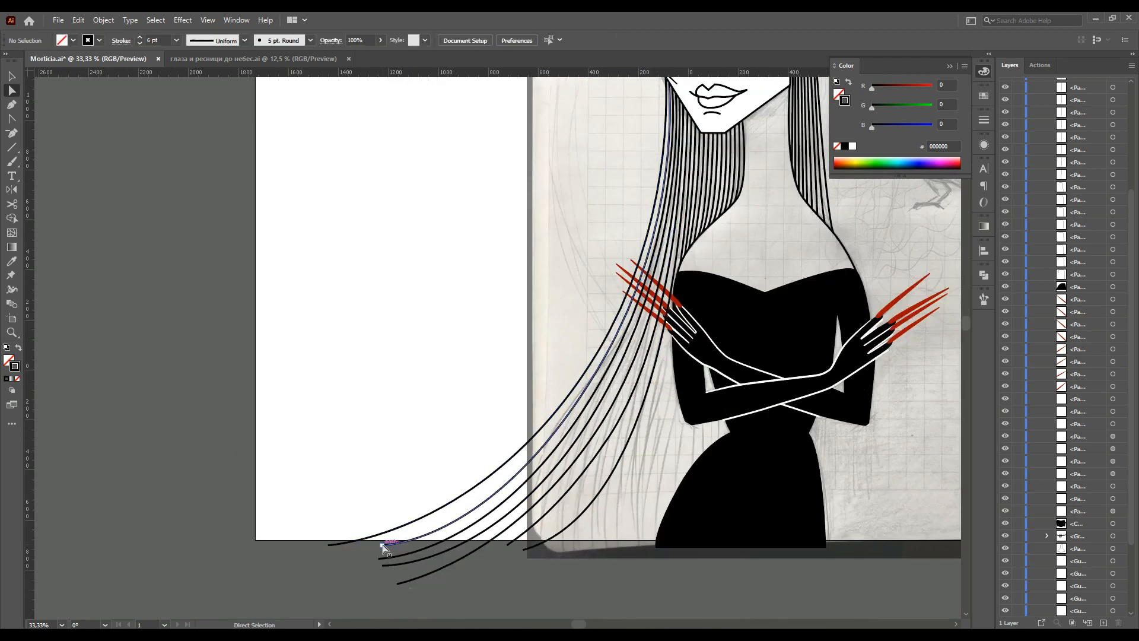
left_click_drag(382, 547, 379, 537)
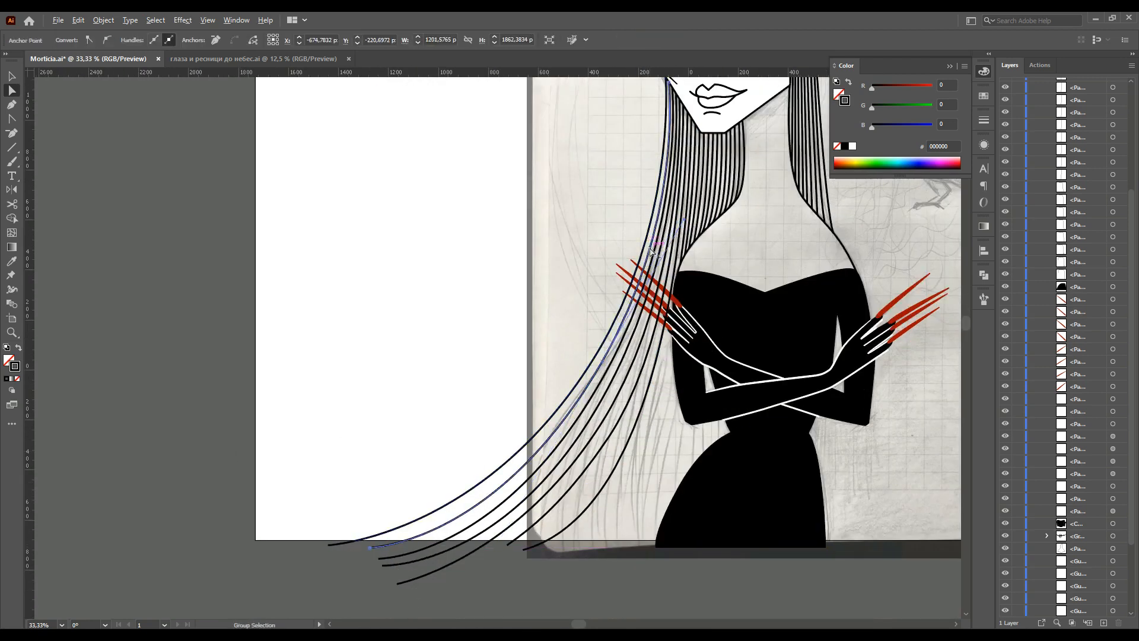
Adjust the curves of the inner long strands beside the arm to even out the gaps between them.
key("ctrl+plus")
key("ctrl+minus")
key("ctrl+minus")
left_click(491, 454)
left_click_drag(515, 424, 513, 423)
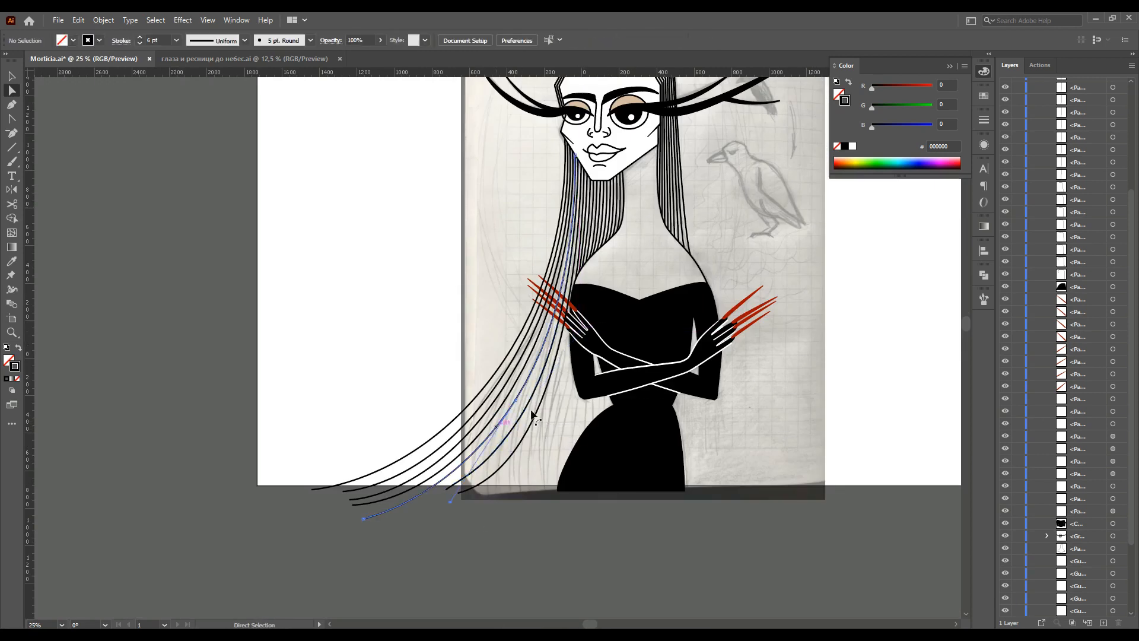
key("ctrl+plus")
key("ctrl+plus")
key("ctrl+plus")
left_click_drag(537, 316, 546, 300)
key("ctrl+minus")
left_click(553, 384)
scroll(553, 384, "down", 1)
Draw another inner strand beside the arm with the Pen tool and copy it repeatedly inward across the gap between arm and dress.
key("p")
left_click_drag(449, 520, 564, 399)
left_click(614, 83)
left_click_drag(616, 86, 598, 226)
left_click(450, 520)
left_click_drag(454, 517, 566, 501)
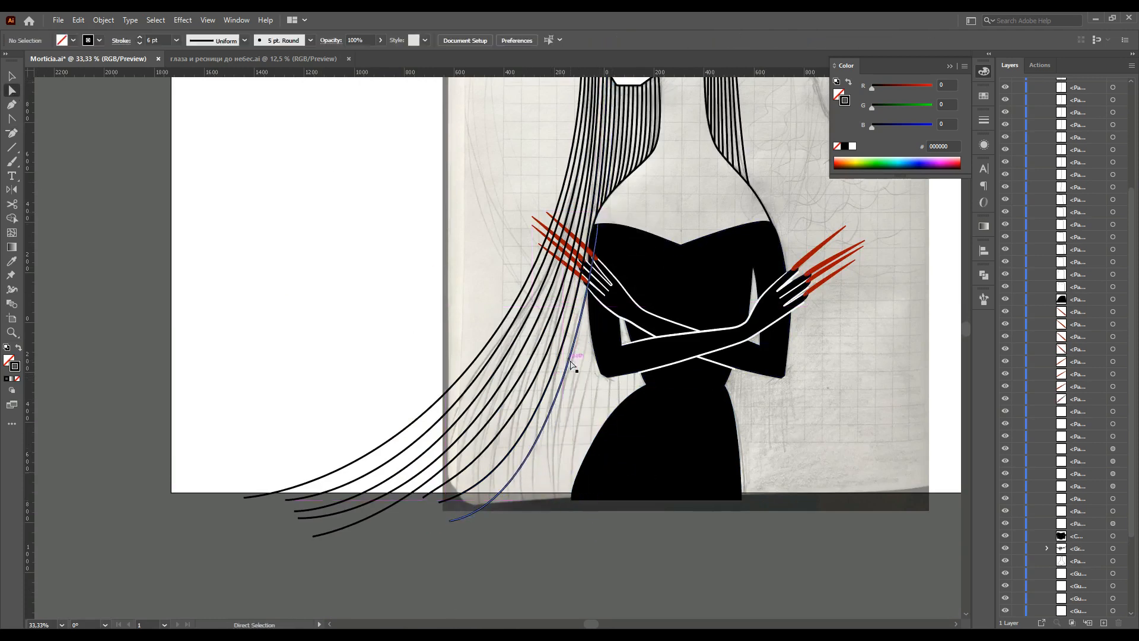
left_click_drag(577, 393, 614, 359)
scroll(614, 380, "down", 1)
scroll(613, 358, "up", 3)
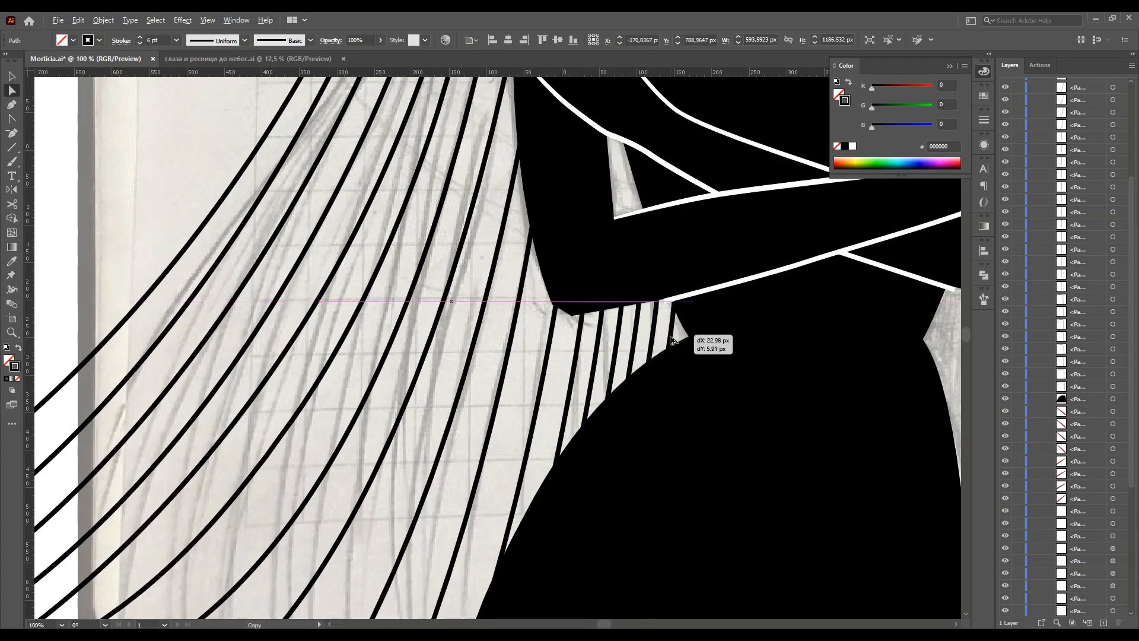
Cut the long strands just below the artboard's lower edge with the Scissors tool and delete the overhanging pieces.
scroll(656, 336, "down", 4)
key("c")
scroll(656, 483, "up", 1)
left_click(596, 394)
key("Delete")
key("Delete")
left_click(594, 394)
key("Delete")
key("Delete")
left_click(588, 393)
key("Delete")
key("Delete")
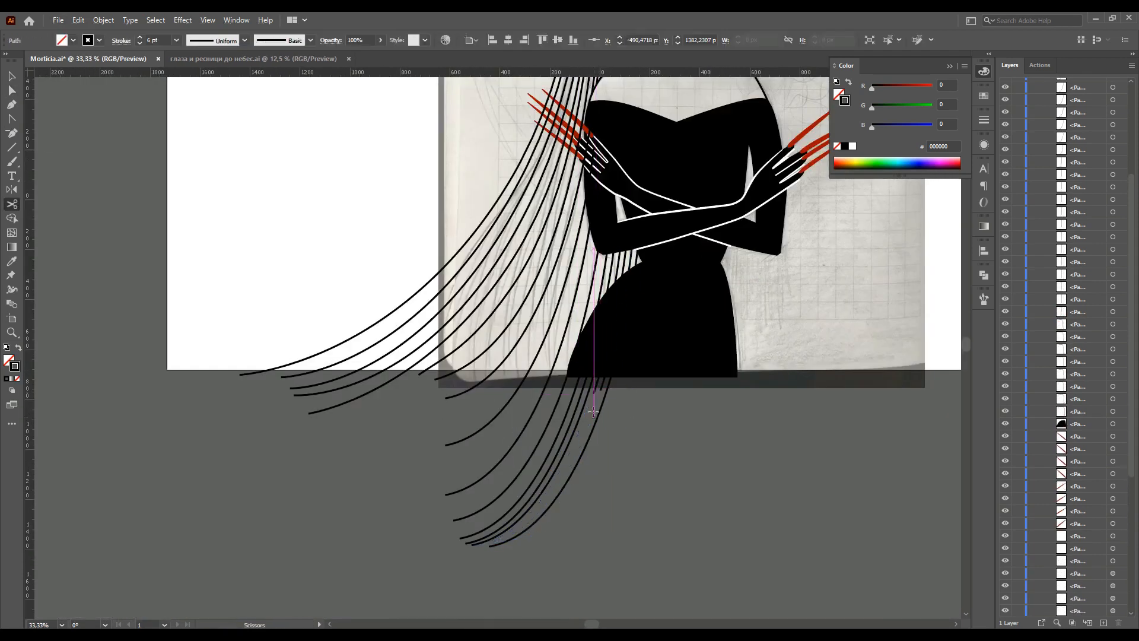
left_click(581, 394)
key("Delete")
key("Delete")
left_click(574, 394)
key("Delete")
key("a")
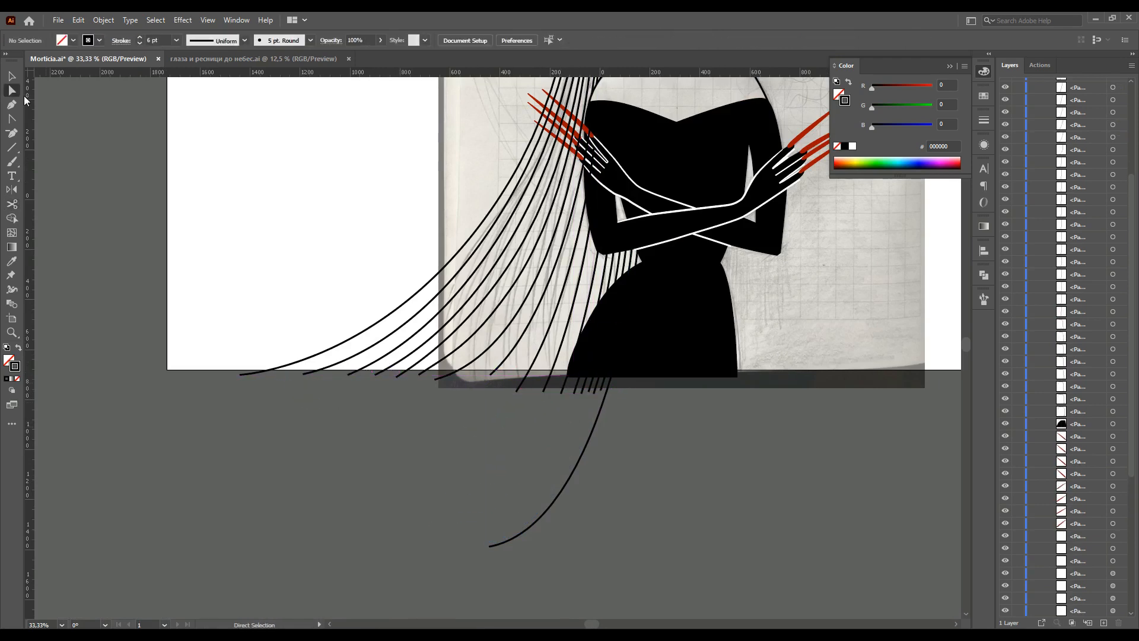
Hide the pencil sketch, select all the long fanned strands on that side and group them.
scroll(674, 483, "down", 3)
scroll(681, 322, "up", 1)
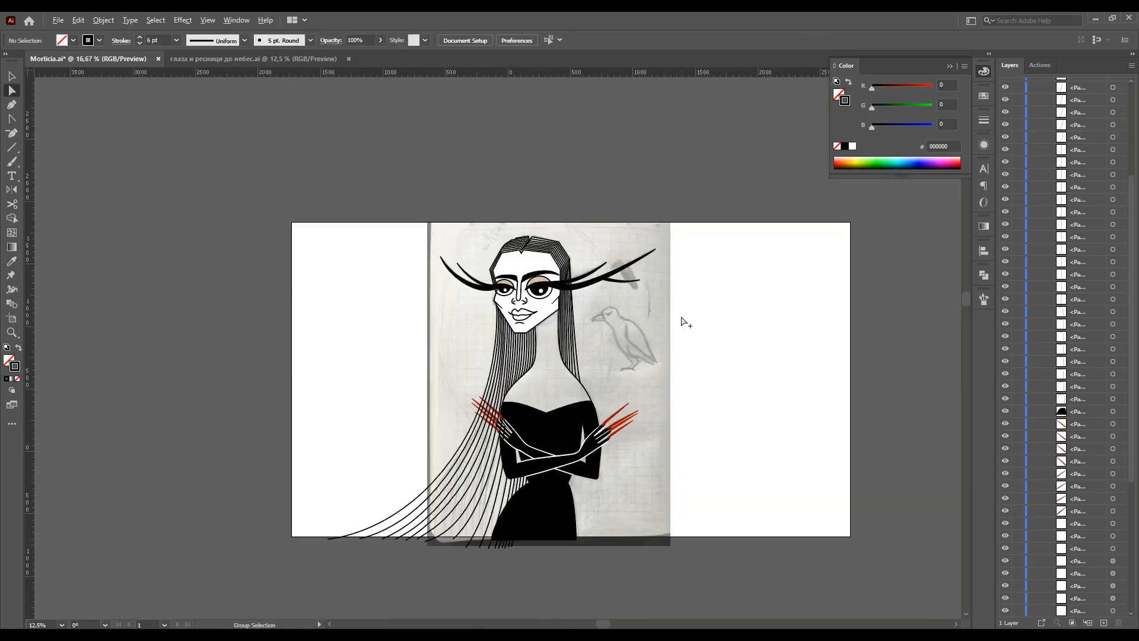
scroll(1062, 356, "down", 5)
left_click(1005, 611)
key("v")
scroll(458, 359, "up", 2)
left_click_drag(507, 318, 608, 359)
scroll(674, 480, "down", 3)
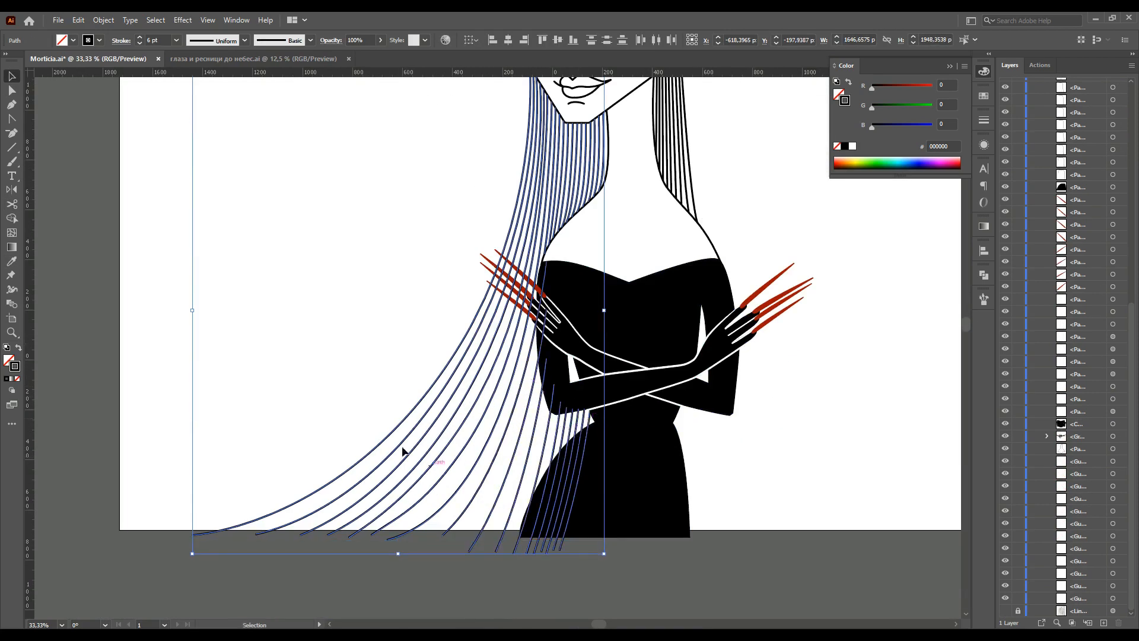
key("ctrl+minus")
key("ctrl+g")
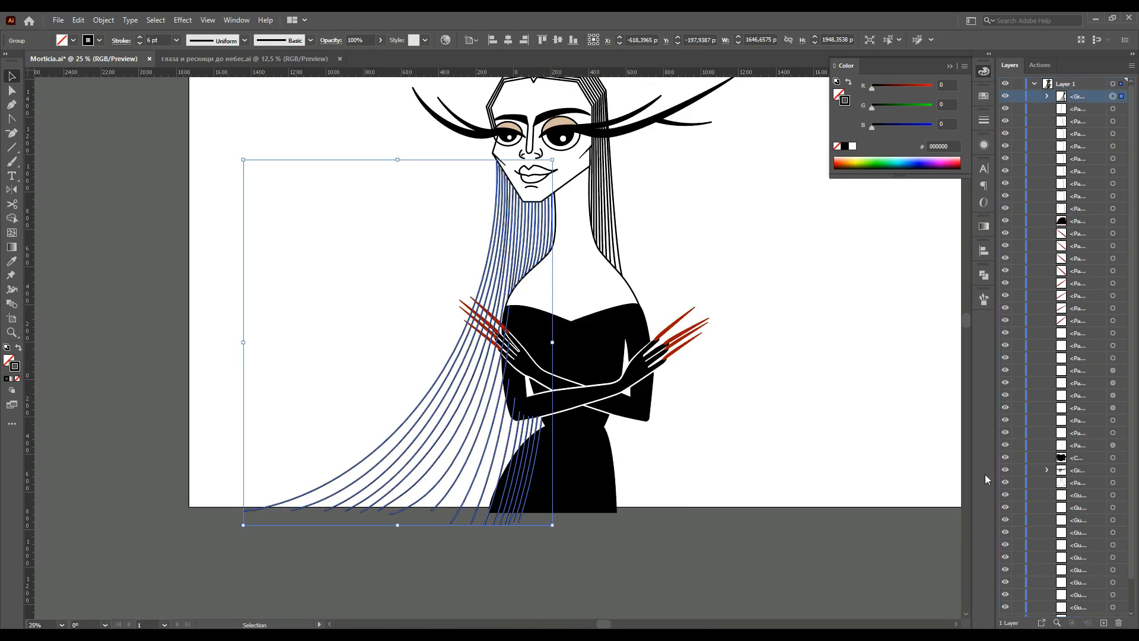
Move the strand group behind the hands and nails in the layer order and show the pencil sketch again.
left_click(733, 557)
scroll(1062, 534, "down", 5)
left_click(1005, 611)
Trace the sketched bird's outer contour with the Pen tool, following head, back, notched tail, belly and beak.
key("p")
key("ctrl+plus")
key("ctrl+plus")
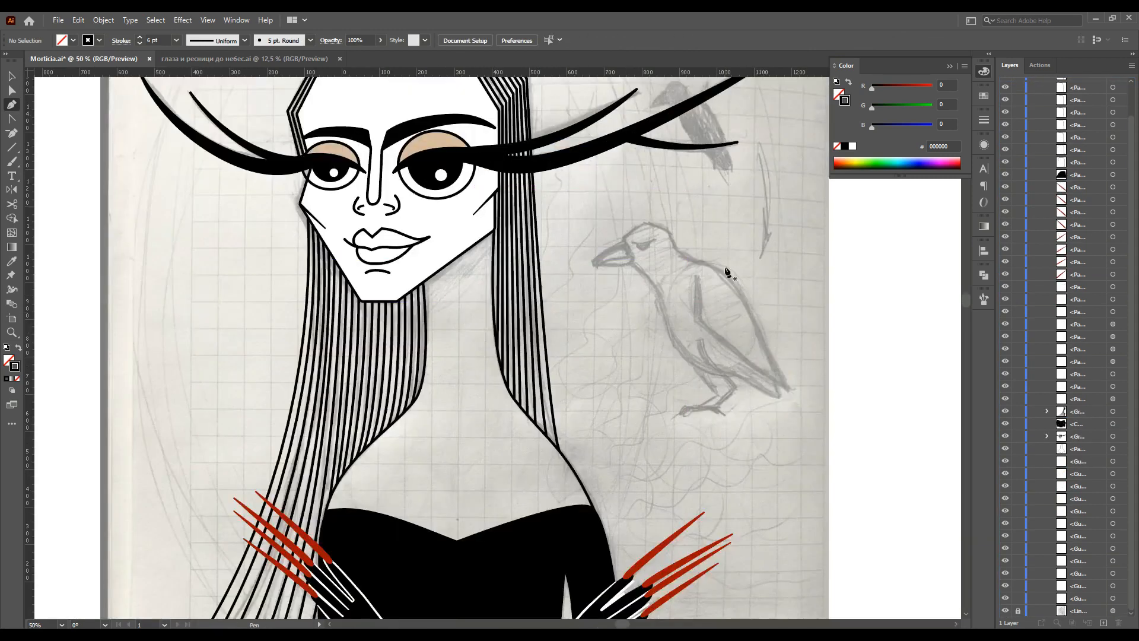
scroll(628, 241, "up", 2)
left_click(622, 238)
left_click(625, 226)
left_click(665, 200)
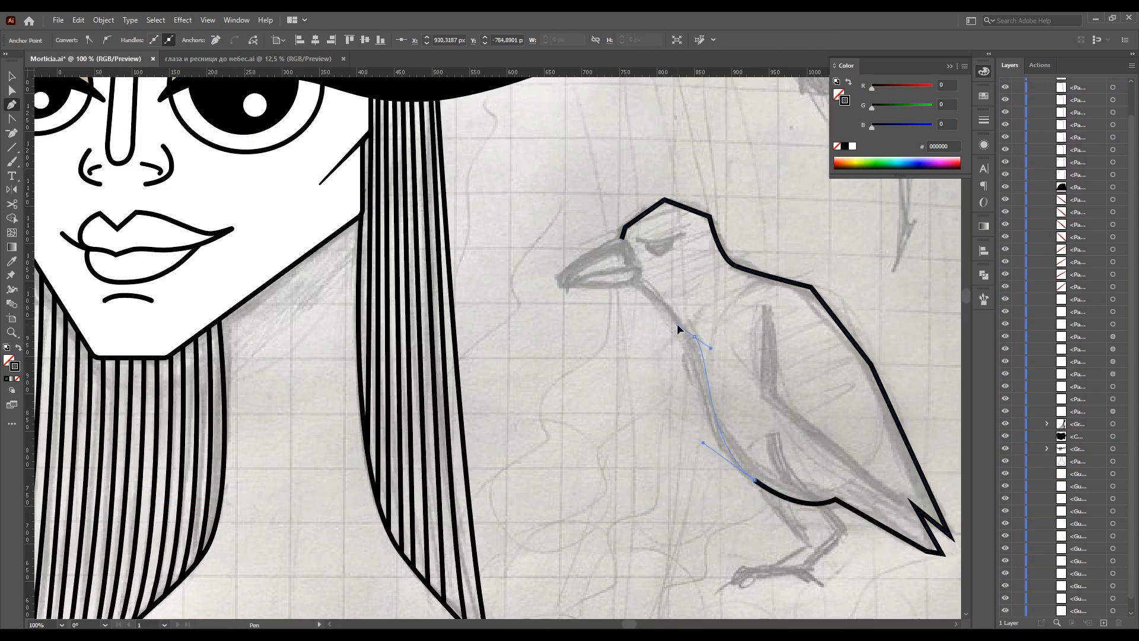
left_click(635, 278)
scroll(596, 280, "up", 2)
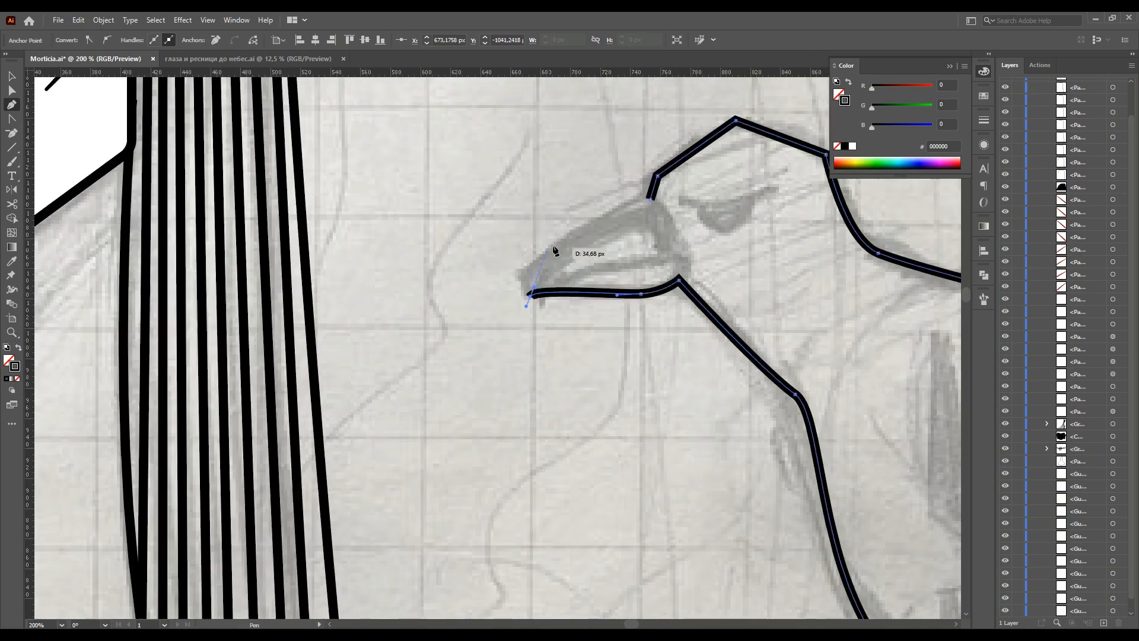
left_click_drag(528, 294, 521, 287)
Refine the bird outline by reshaping the beak tip and belly curve and rounding the head and tail corners.
key("shift+c")
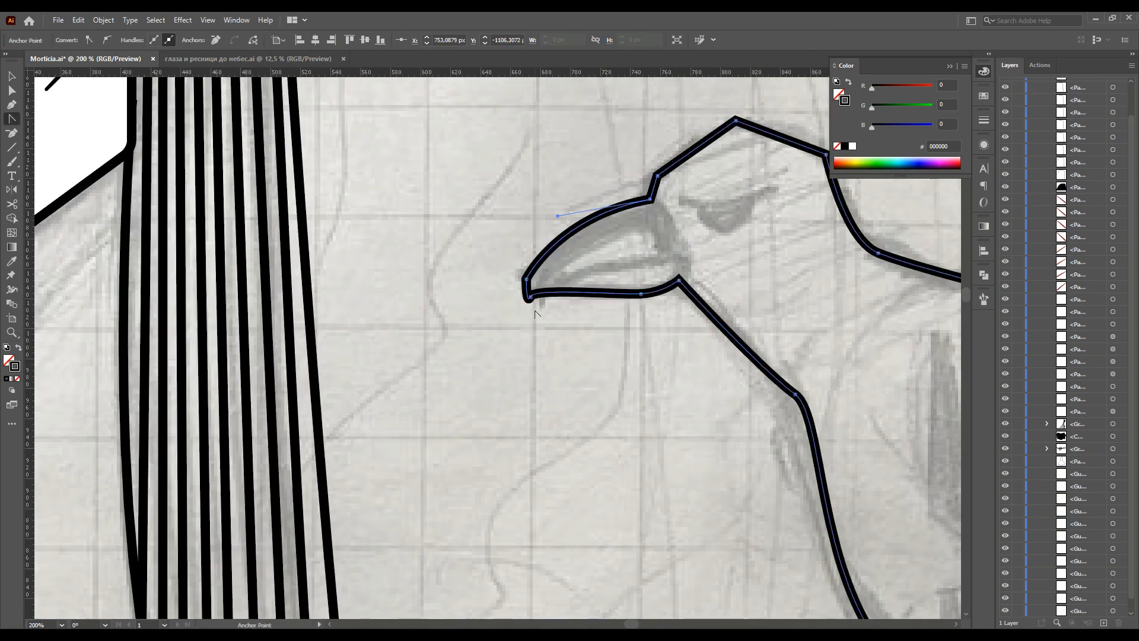
scroll(648, 347, "up", 2)
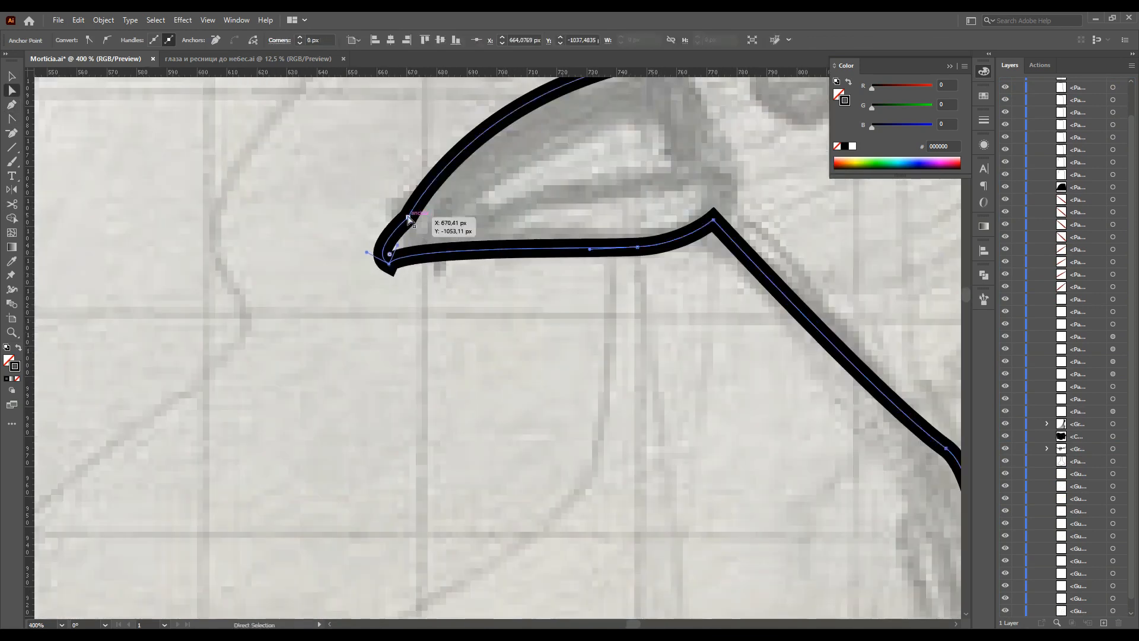
left_click_drag(389, 267, 383, 268)
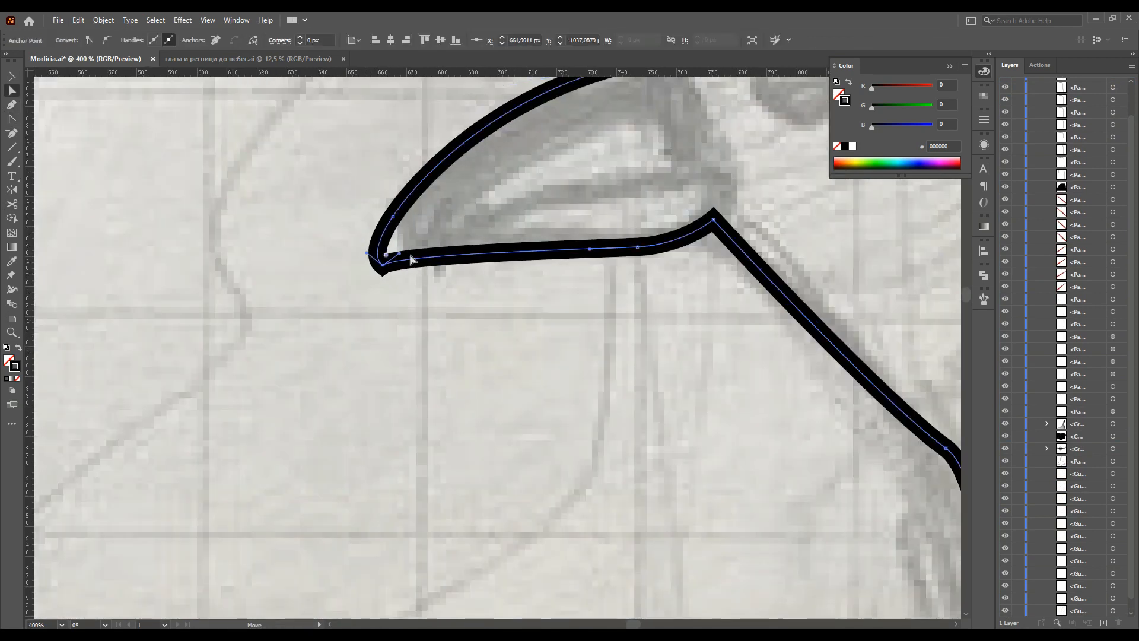
scroll(682, 251, "down", 4)
left_click_drag(688, 367, 675, 345)
scroll(682, 380, "down", 1)
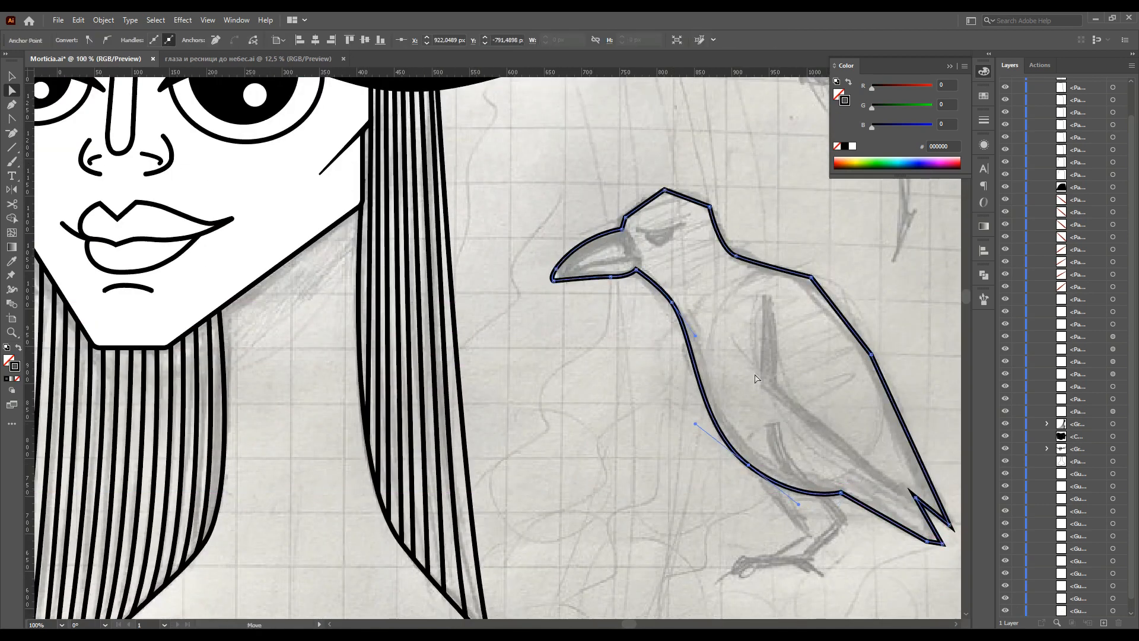
key("ctrl+z")
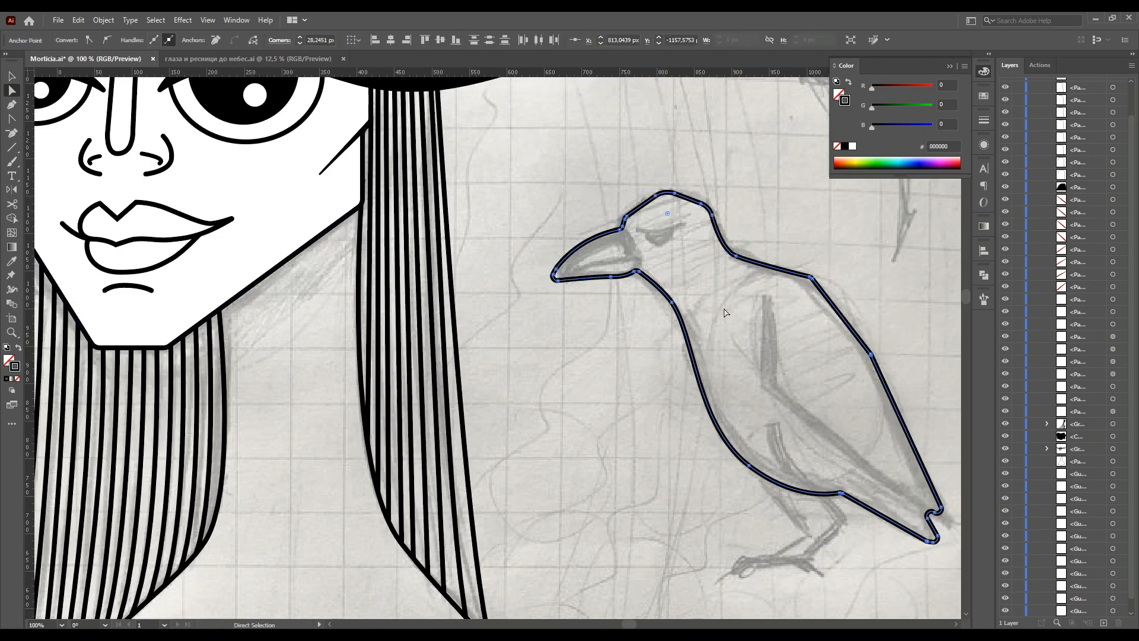
Draw the angled wing line inside the bird's body, give it a white stroke and round its bend.
scroll(569, 284, "down", 1)
left_click(808, 438)
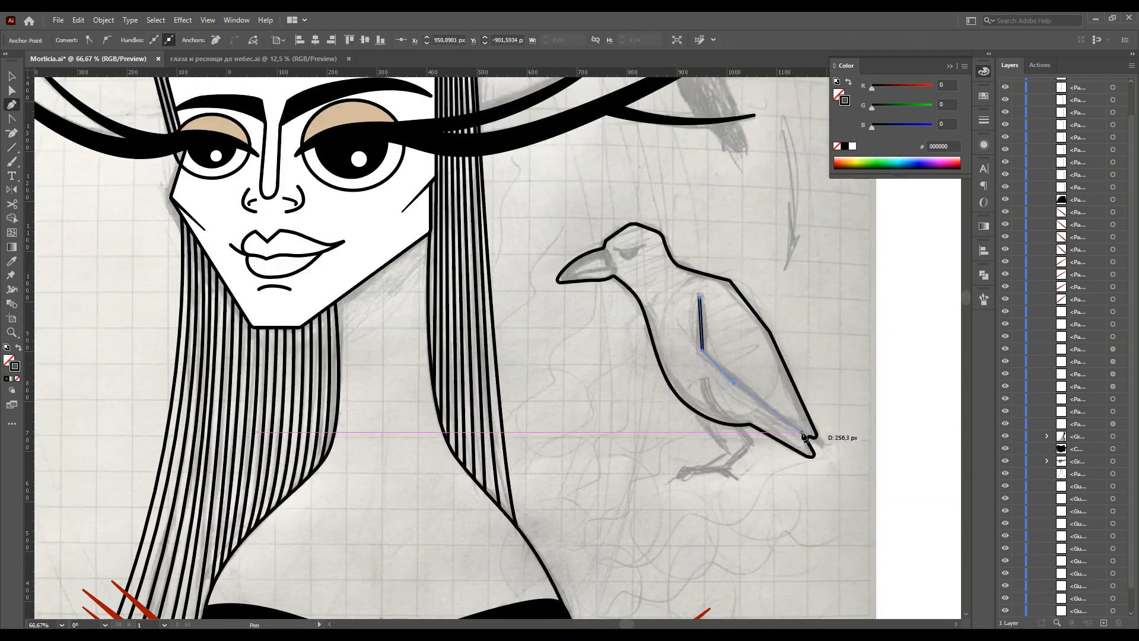
scroll(557, 380, "down", 3)
left_click(557, 522)
scroll(761, 285, "up", 4)
left_click(12, 90)
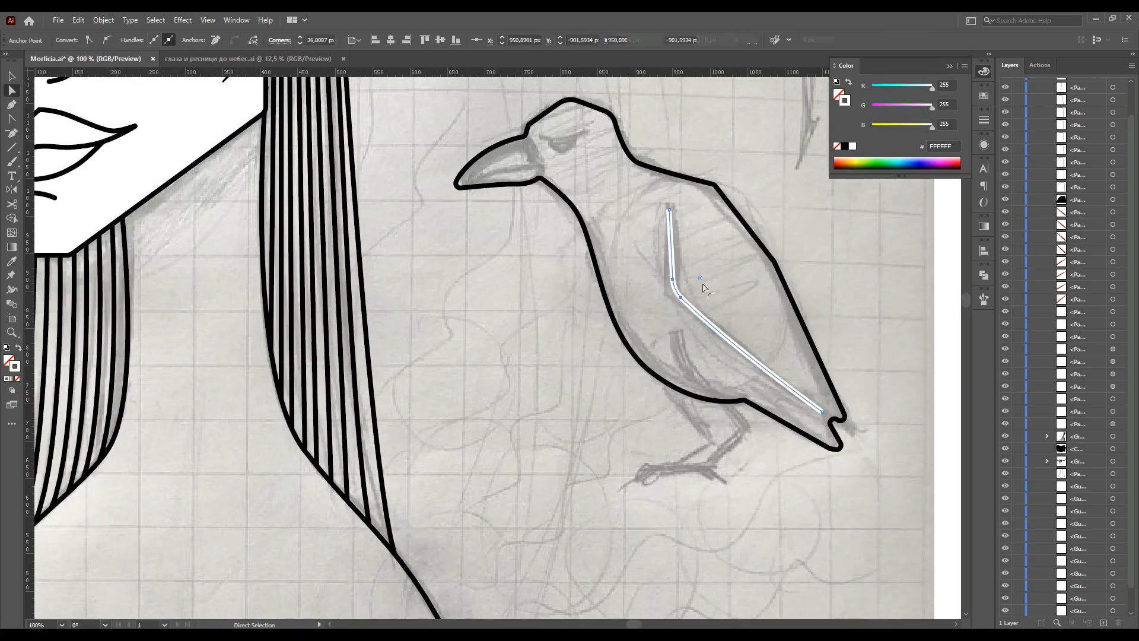
left_click(736, 285)
Draw a white curve across the base of the bird's beak and a white mouth line along the beak.
scroll(726, 281, "up", 2)
left_click(12, 105)
scroll(540, 208, "up", 3)
left_click(521, 175)
mouse_move(555, 288)
left_mouse_down()
mouse_move(549, 308)
mouse_move(528, 304)
left_mouse_up()
left_click(563, 253)
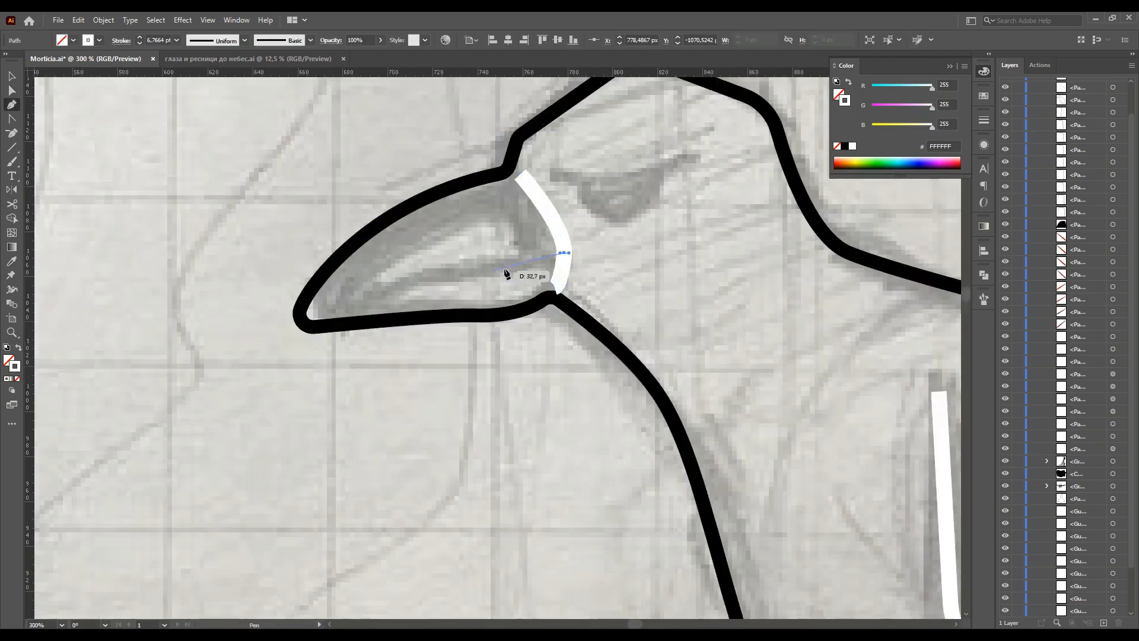
left_click_drag(327, 311, 321, 333)
left_click_drag(508, 268, 509, 274)
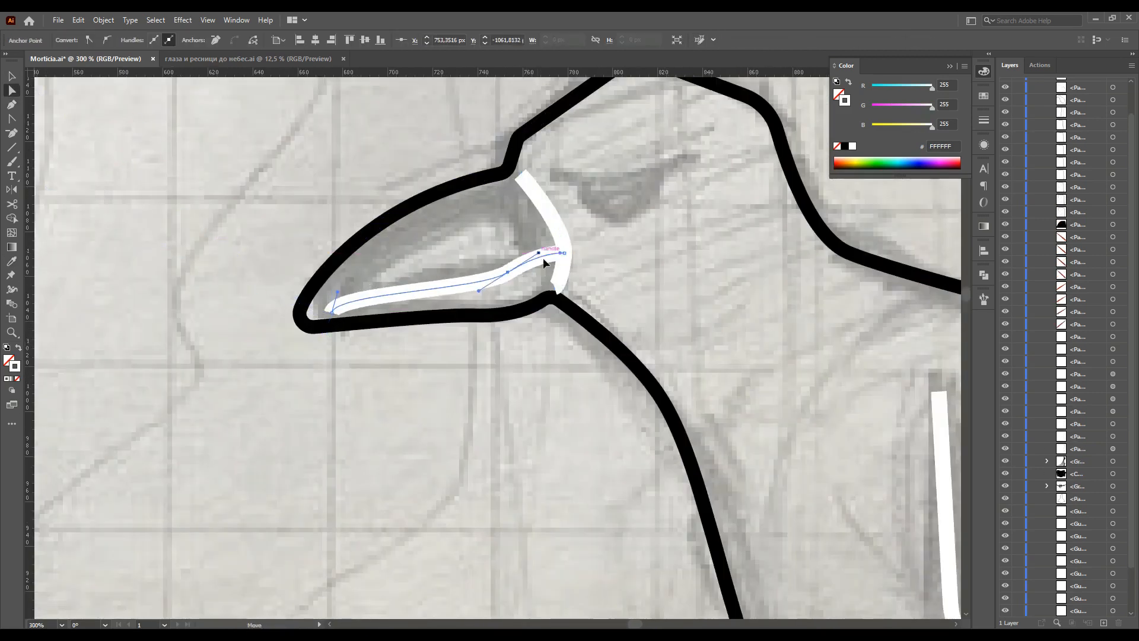
left_click_drag(340, 320, 334, 313)
Draw a white curved brow line above the bird's eye and apply a width profile tapering at both ends.
scroll(690, 228, "up", 2)
key("p")
left_click(557, 232)
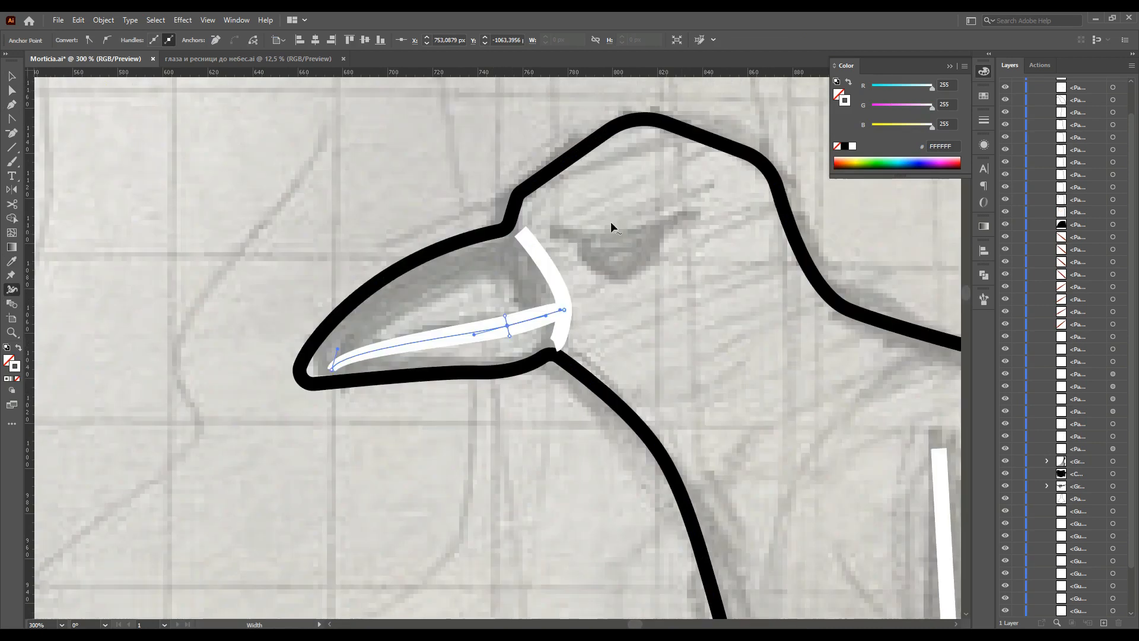
left_click_drag(619, 248, 659, 244)
left_click_drag(708, 208, 725, 208)
left_click(984, 119)
left_click(919, 133)
left_click(939, 251)
left_click_drag(619, 249, 620, 254)
scroll(558, 232, "up", 6)
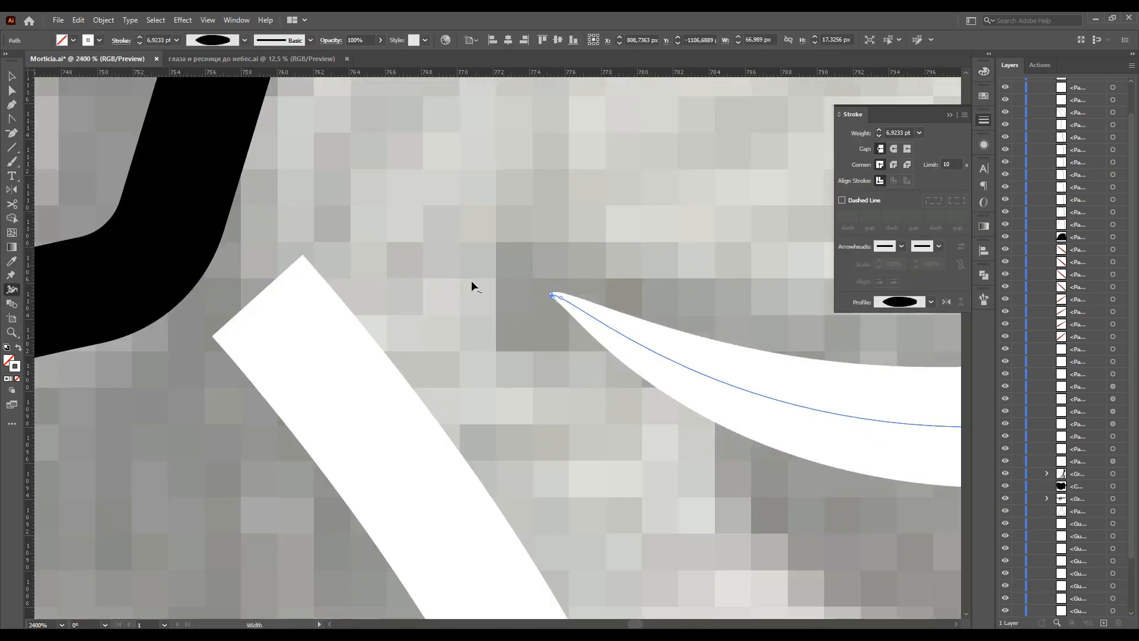
scroll(702, 255, "down", 6)
scroll(630, 252, "up", 3)
scroll(498, 287, "down", 2)
Draw a half-round eye under the bird's brow line, fill it white and position it against the brow.
key("p")
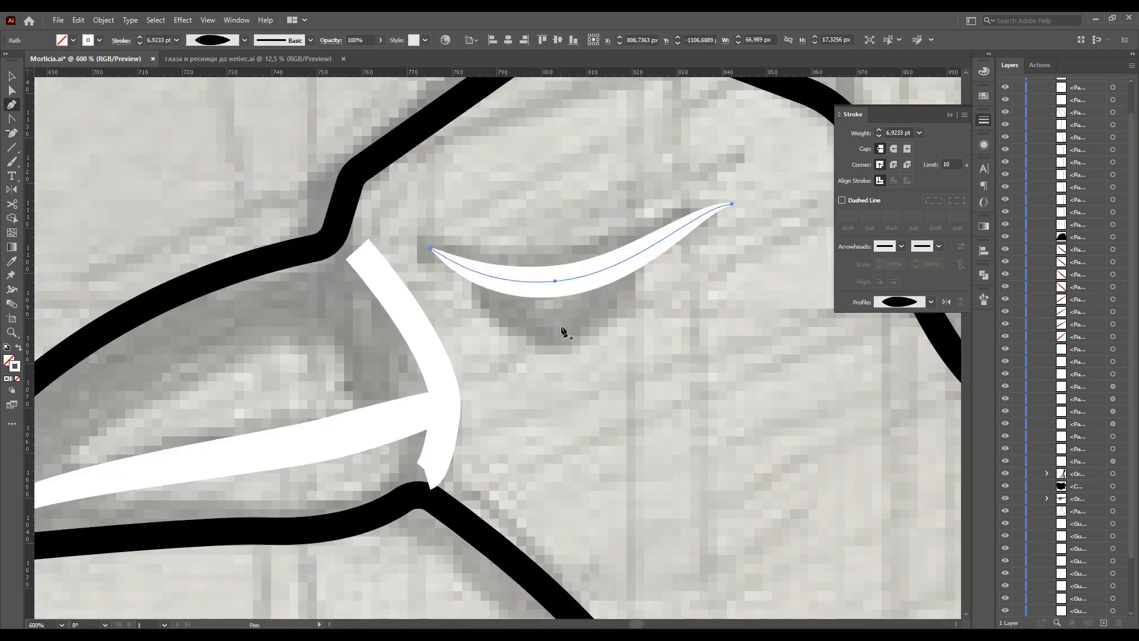
left_click(484, 281)
left_click_drag(559, 352, 630, 347)
left_click(631, 257)
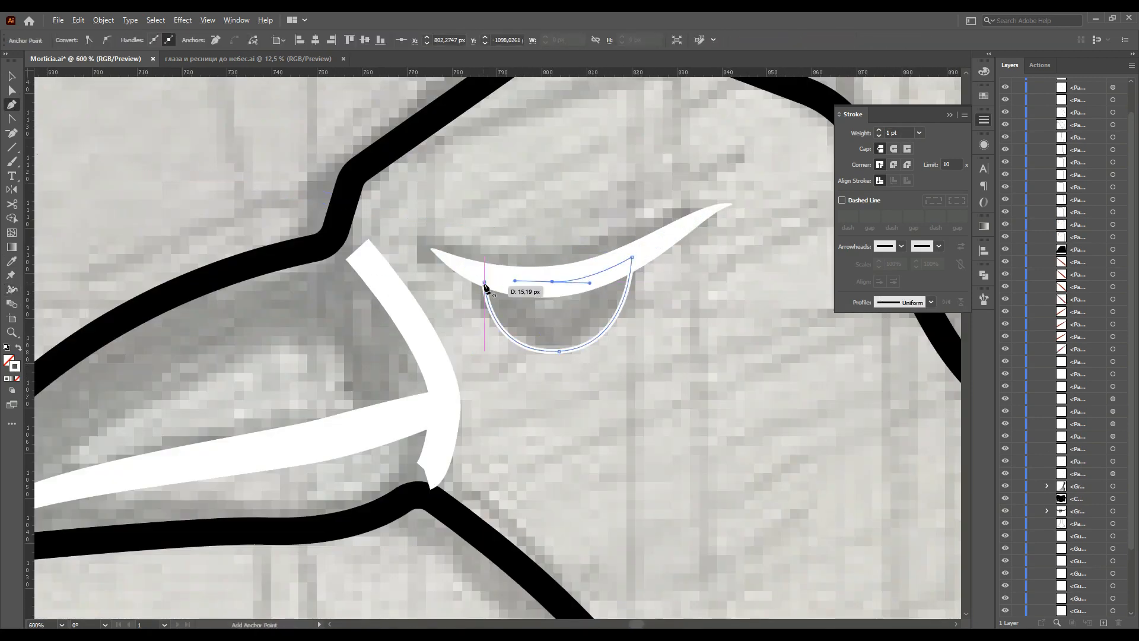
left_click(8, 360)
left_click(19, 347)
key("w")
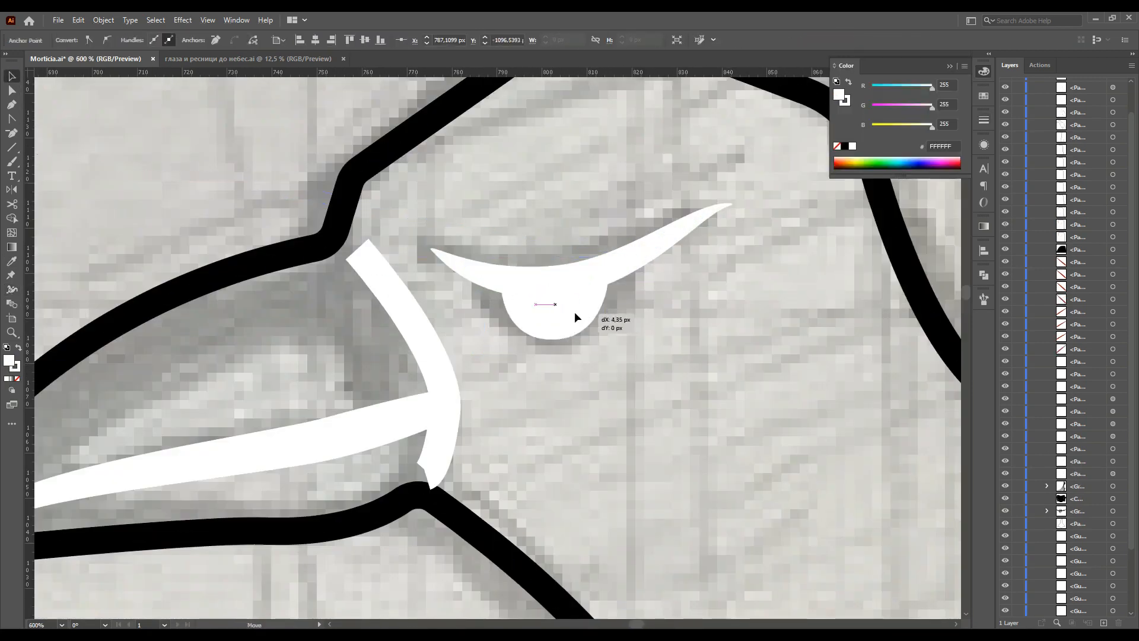
scroll(583, 312, "down", 2)
scroll(427, 356, "up", 2)
Taper both ends of the curve at the beak's base with the Width tool and adjust its lower part.
key("shift+w")
left_click_drag(415, 233, 399, 234)
left_click_drag(505, 549, 491, 551)
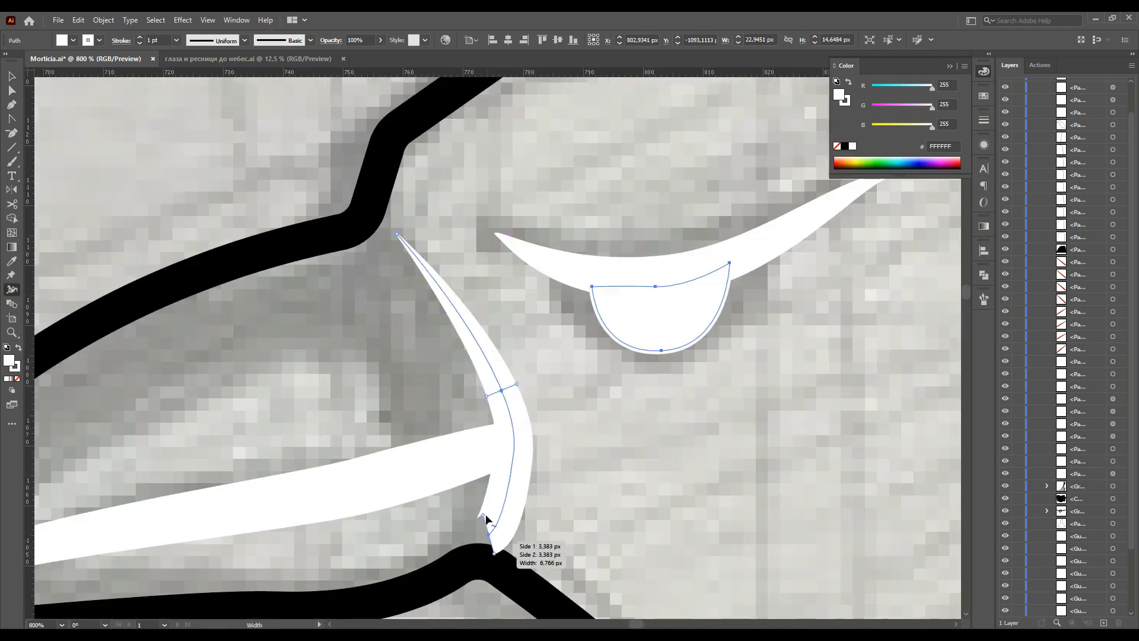
scroll(489, 534, "down", 1)
key("a")
left_click_drag(489, 505, 495, 511)
scroll(455, 450, "down", 2)
Taper the front end of the beak's mouth line to a point with the Width tool.
left_click(455, 445)
scroll(169, 509, "up", 1)
key("shift+w")
left_click_drag(173, 511, 180, 515)
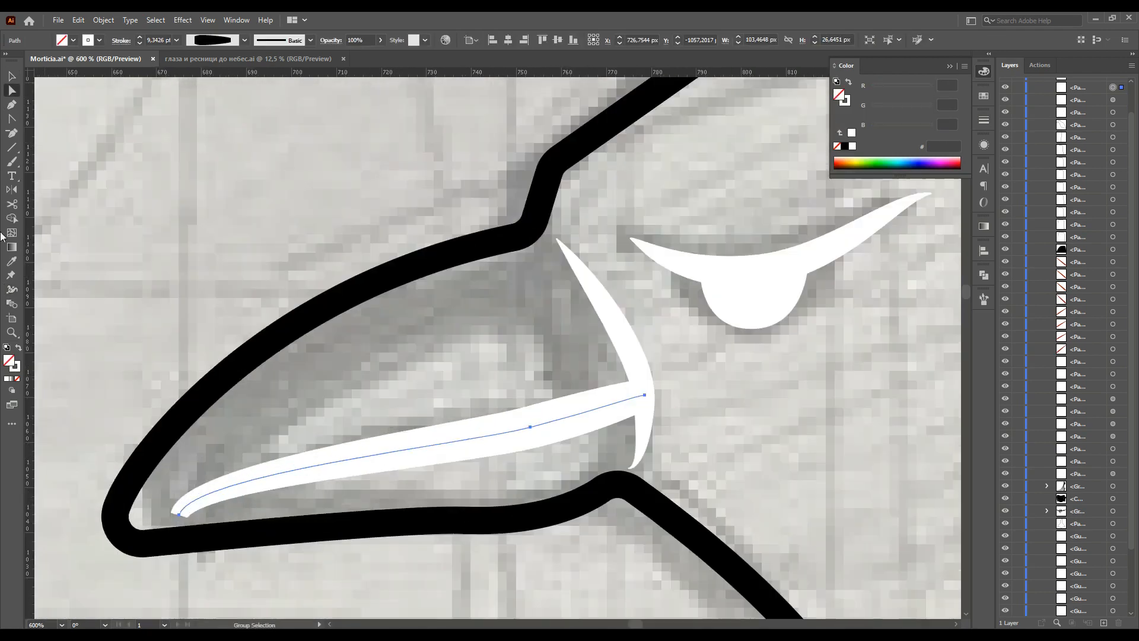
scroll(179, 515, "down", 3)
scroll(421, 318, "up", 4)
left_click_drag(558, 312, 550, 307)
scroll(551, 307, "down", 2)
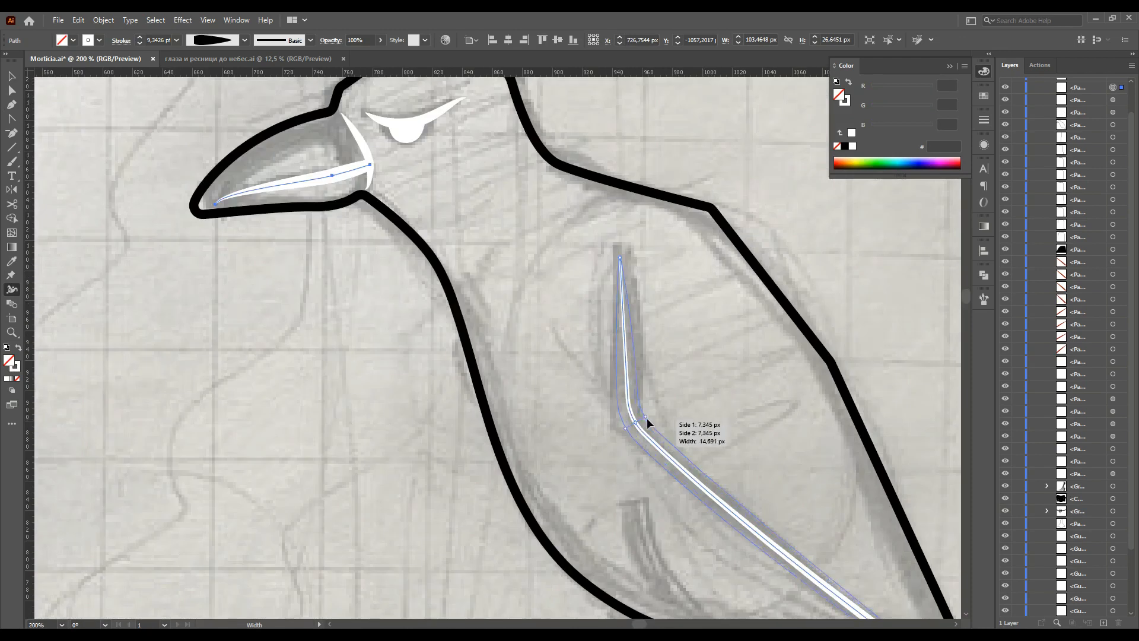
Widen the middle of the tapered wing line and smooth its curve around the bend.
left_click_drag(779, 513, 771, 507)
key("a")
scroll(590, 400, "down", 3)
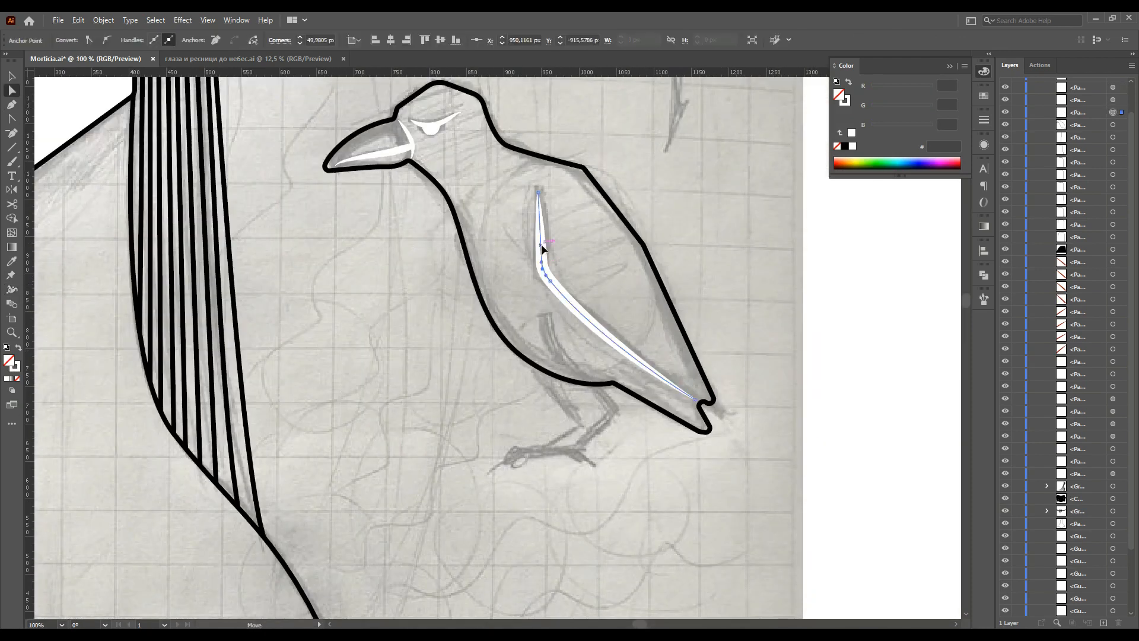
scroll(465, 340, "up", 4)
key("shift+c")
mouse_move(468, 285)
left_mouse_down()
mouse_move(463, 229)
mouse_move(461, 252)
left_mouse_up()
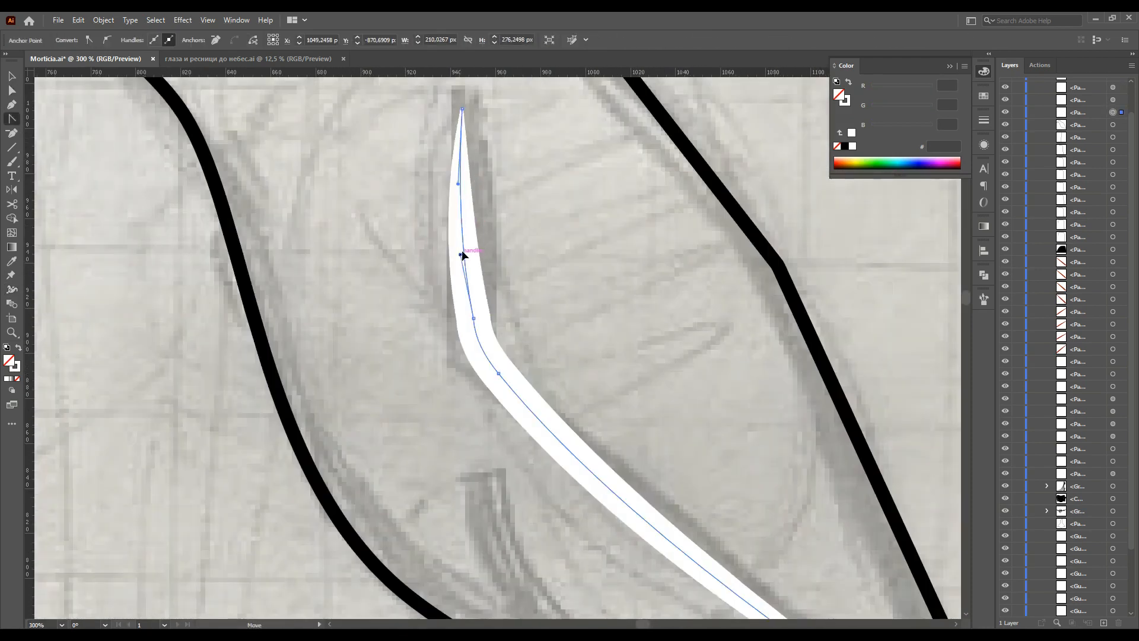
Draw a short curved thigh line inside the bird's lower belly with a white stroke tapering at both ends.
scroll(461, 252, "down", 2)
scroll(462, 252, "down", 1)
left_click(522, 368, "ctrl")
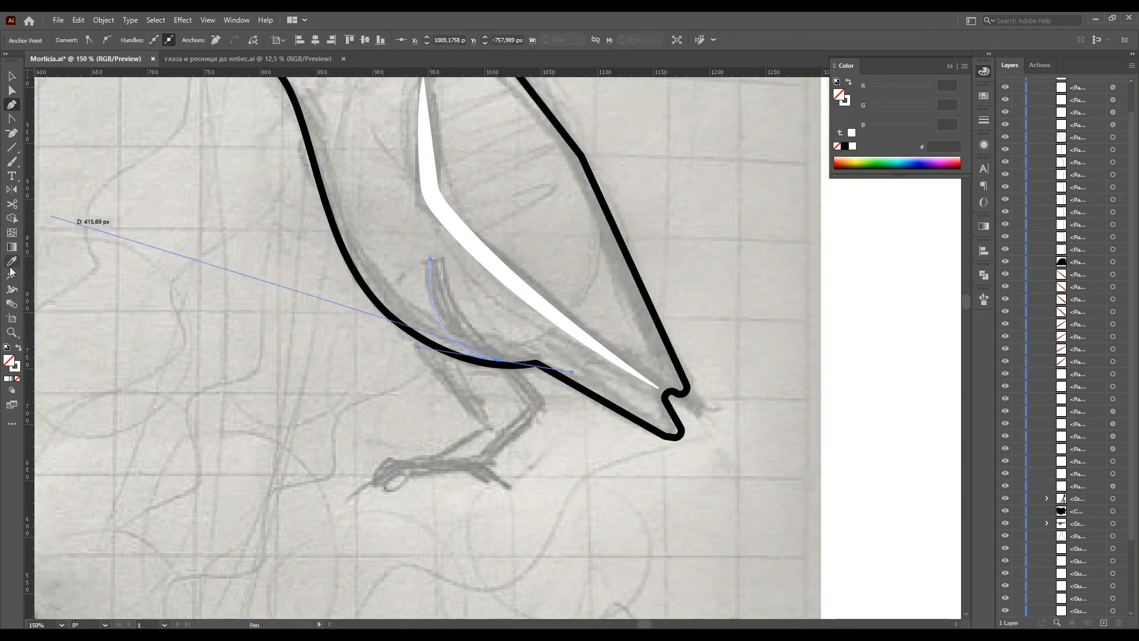
key("shift+w")
left_click(11, 104)
left_click(507, 381)
scroll(507, 381, "down", 3)
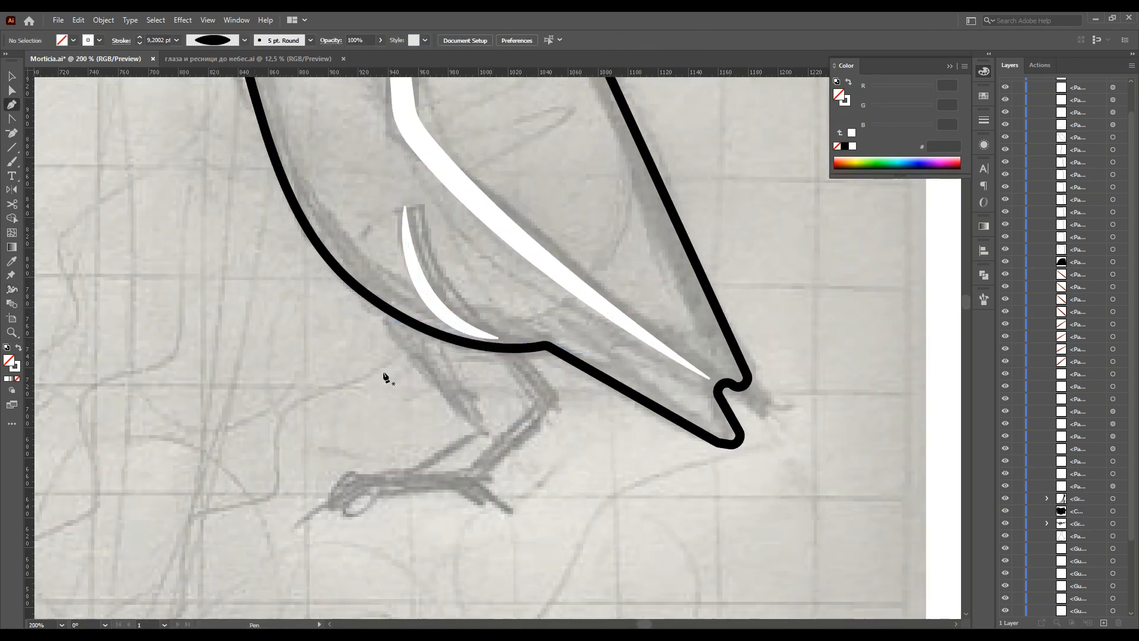
Draw the bird's bent black leg with the Pen tool, copy it for the second leg and raise the copy's foot.
left_click(549, 356)
left_click(467, 438)
left_click(420, 438)
key("a")
scroll(467, 318, "up", 2)
left_click_drag(547, 300, 308, 215)
scroll(322, 546, "down", 2)
left_click_drag(329, 561, 403, 483)
left_click_drag(236, 561, 328, 478)
Vary the stroke widths of both bird legs with the Width tool, thickening the leg segments and tapering the toes.
key("shift+w")
left_click_drag(354, 225, 372, 212)
left_click_drag(496, 396, 520, 399)
left_click_drag(542, 247, 553, 235)
left_click_drag(597, 277, 599, 277)
scroll(537, 246, "down", 1)
left_click_drag(395, 229, 375, 243)
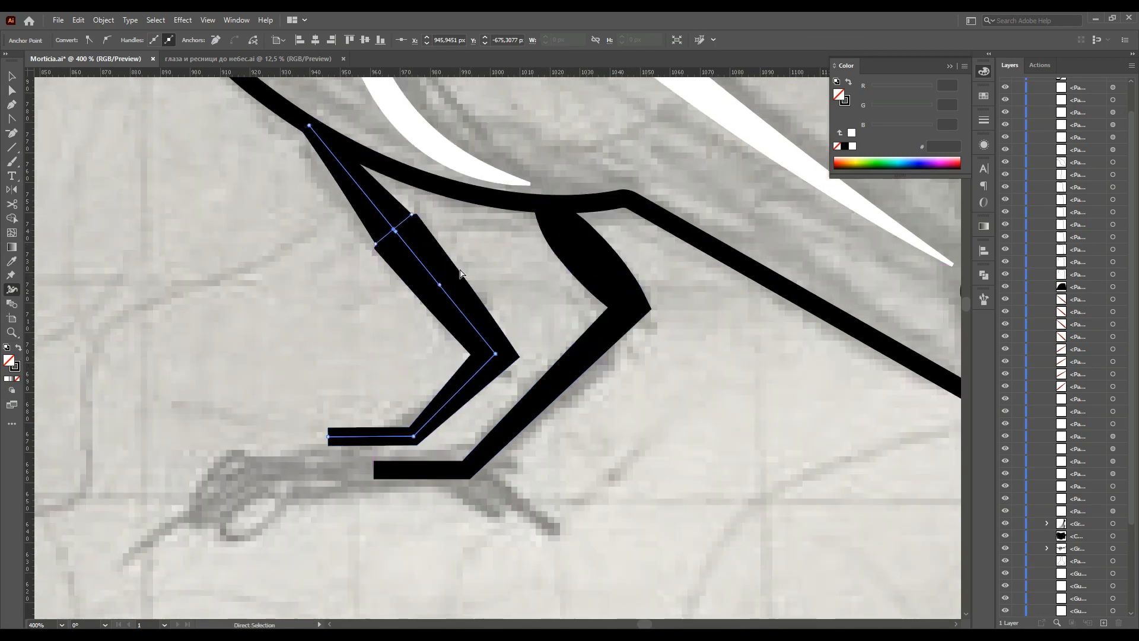
left_click_drag(554, 255, 562, 266)
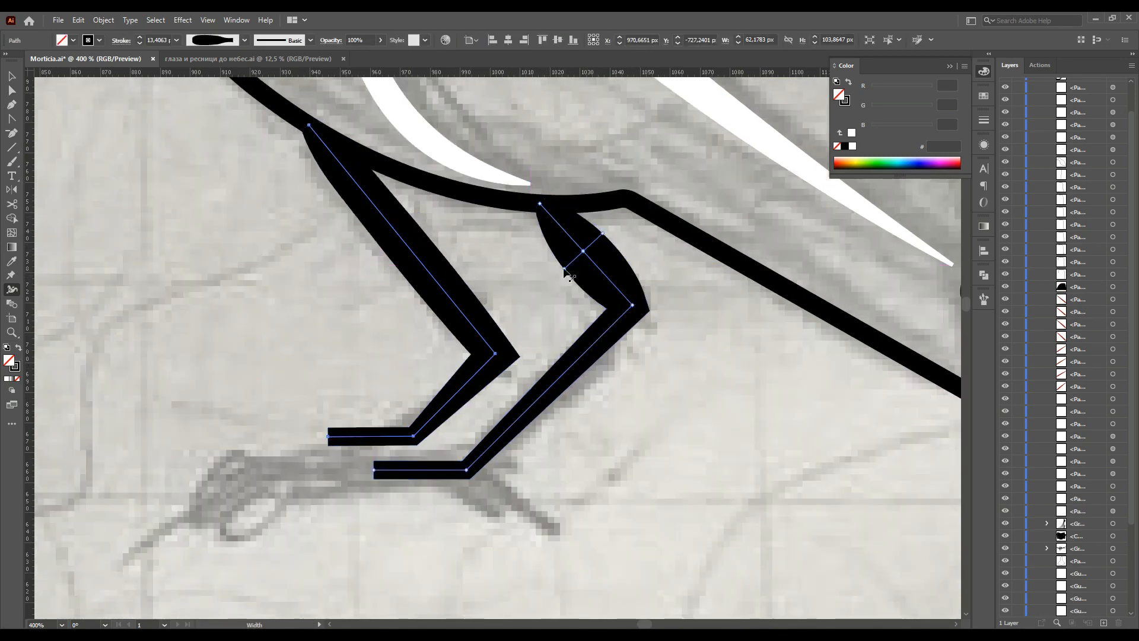
left_click_drag(536, 419, 549, 430)
scroll(321, 467, "down", 6)
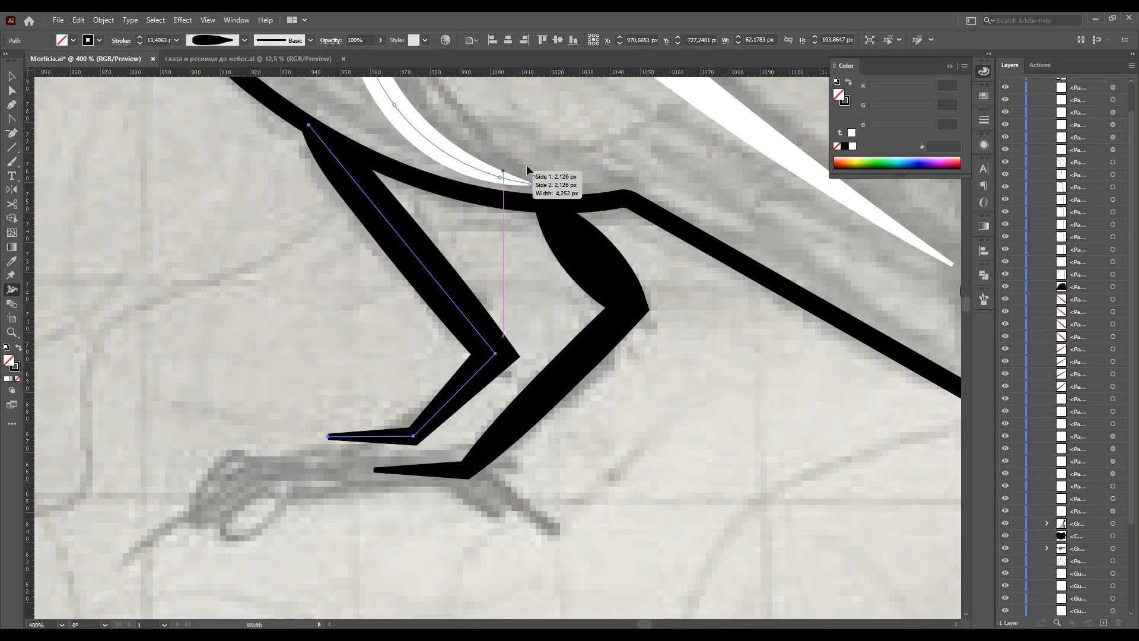
Fill the bird's outlined body with solid black.
key("a")
left_click(493, 335)
left_click(844, 146)
key("v")
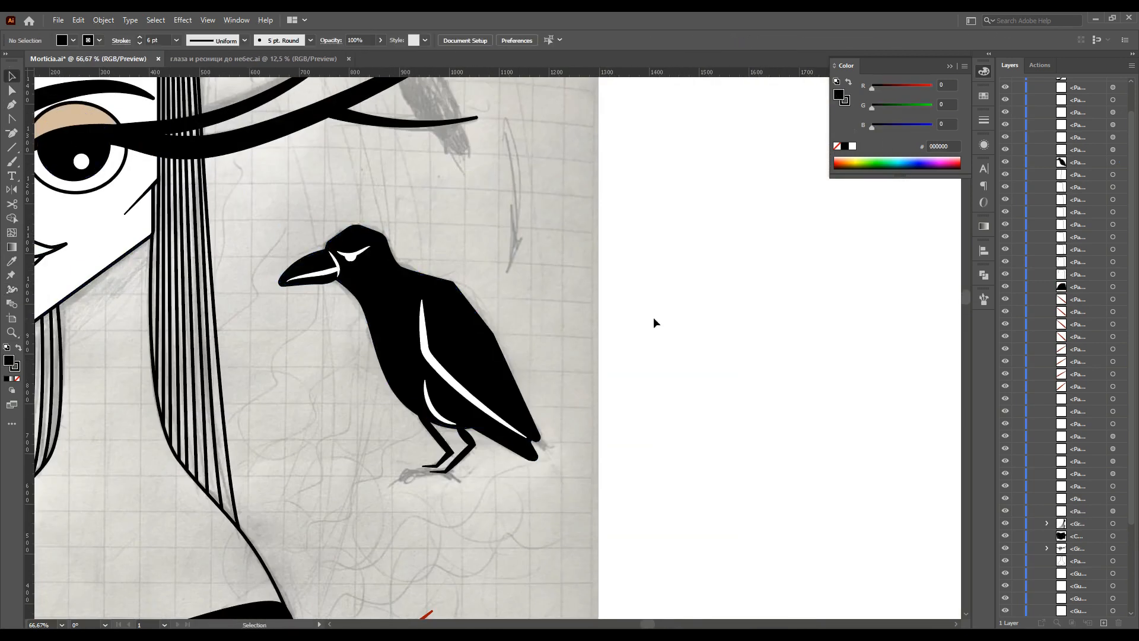
Scale down the complete bird and move it up so it perches on the woman's long right-hand eyelash.
scroll(592, 489, "down", 2)
left_click_drag(430, 374, 431, 189)
scroll(439, 196, "up", 4)
key("ctrl+shift+a")
scroll(686, 318, "down", 5)
scroll(704, 312, "up", 10)
Isolate the bird's group and refine its white thigh line and the leg joining the lower belly.
key("shift+w")
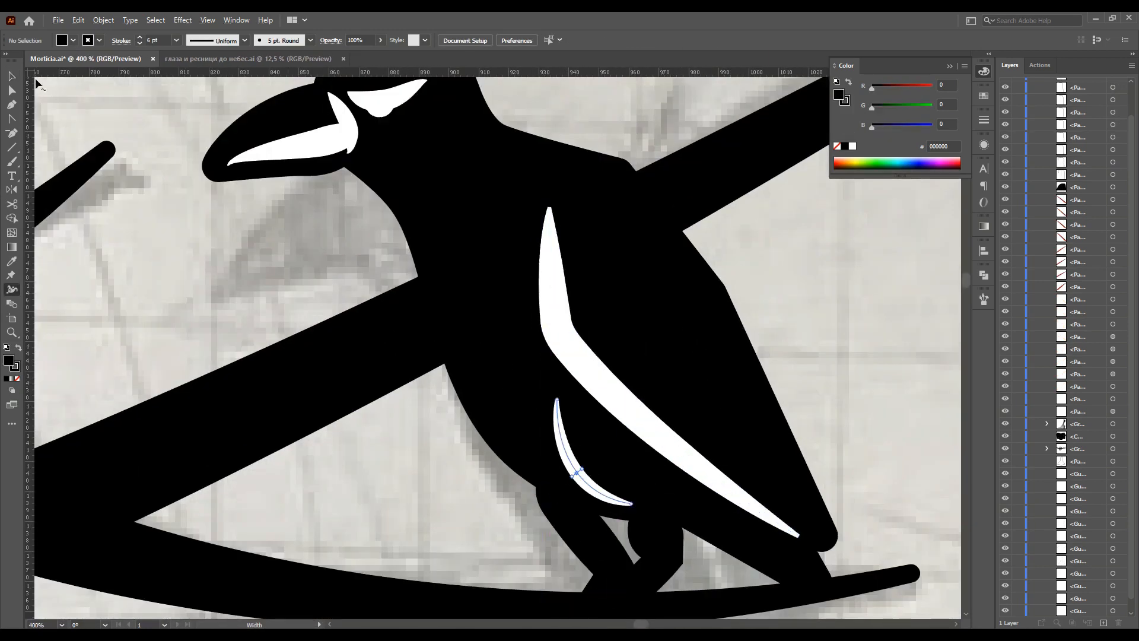
key("v")
double_click(503, 288)
left_click(560, 427)
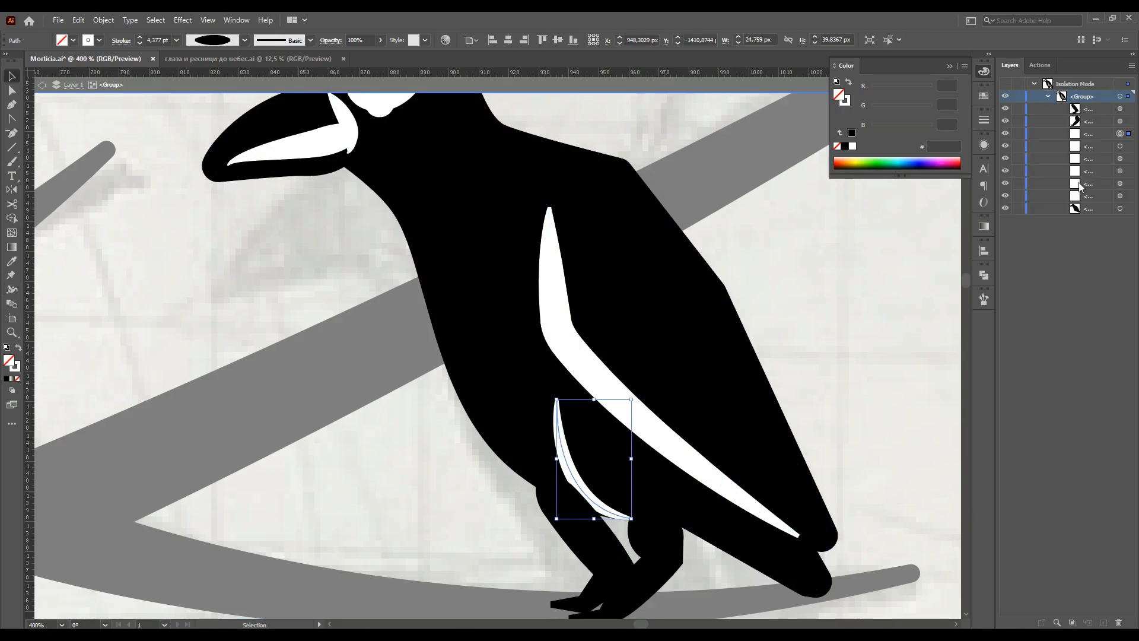
key("a")
scroll(593, 415, "down", 1)
left_click(638, 462)
left_click_drag(637, 463, 637, 555)
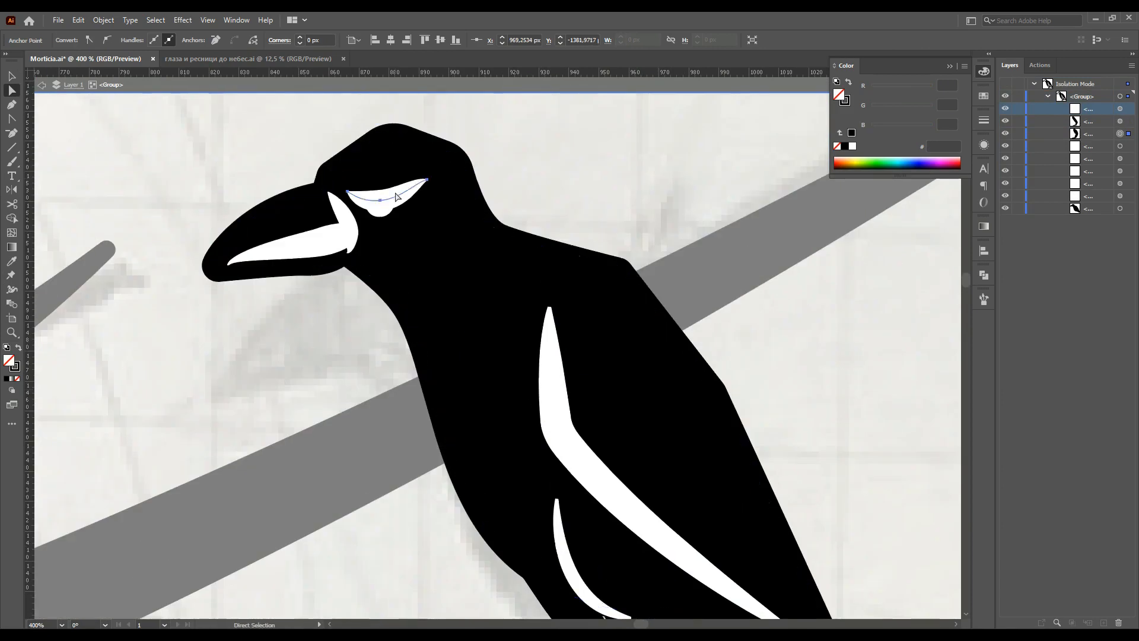
Refine the white detail lines on the bird's eye and beak with the Width tool, and exit the group's isolation.
scroll(398, 191, "up", 2)
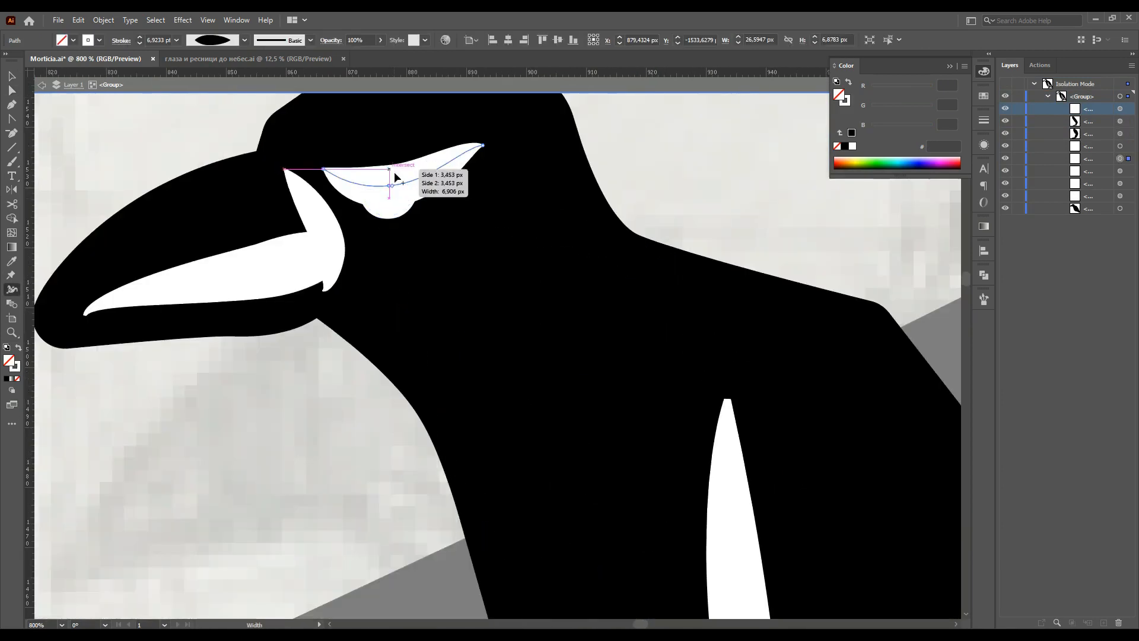
key("ctrl+z")
left_click_drag(279, 294, 307, 294)
scroll(813, 534, "down", 3)
left_click_drag(693, 418, 701, 425)
scroll(537, 402, "down", 5)
key("v")
double_click(451, 353)
scroll(741, 339, "down", 2)
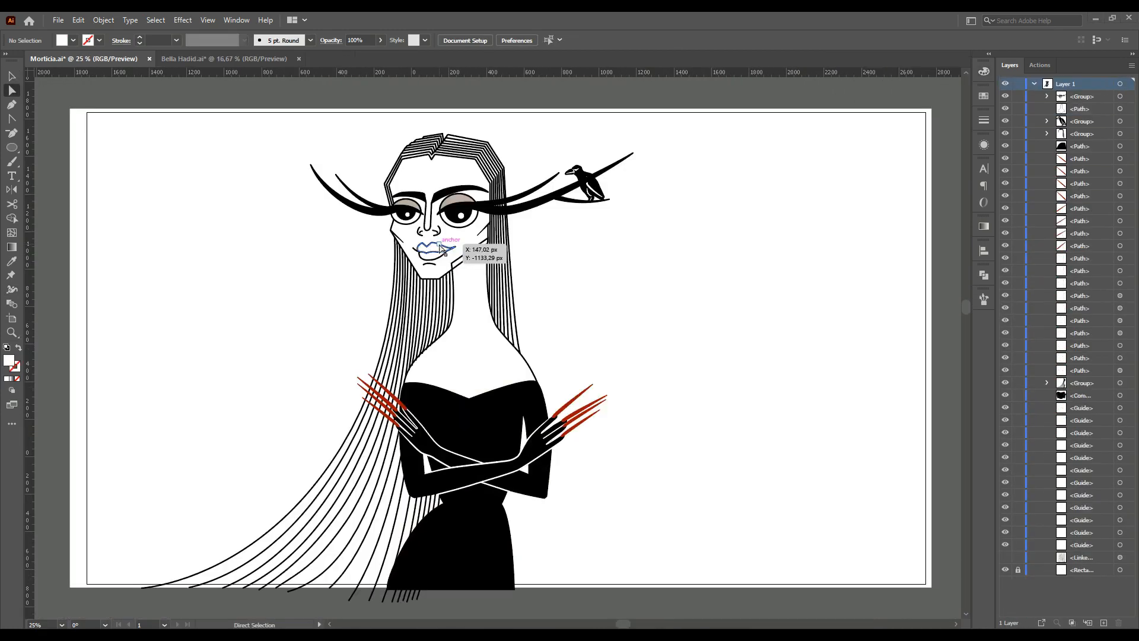
Fill the woman's lips with bright red.
left_click(436, 248)
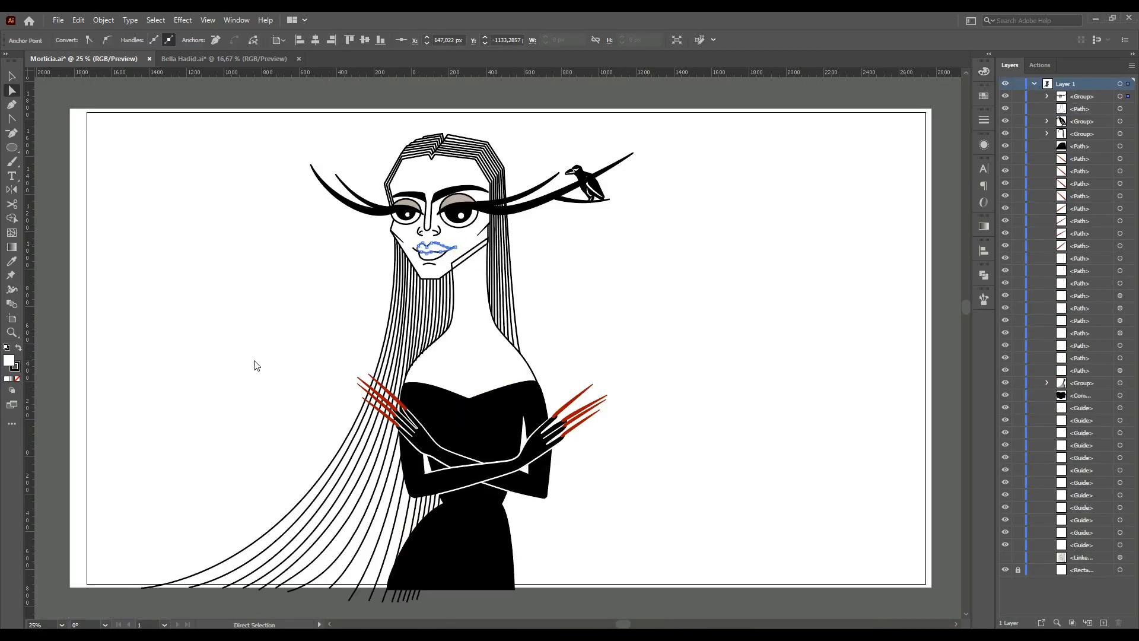
double_click(9, 361)
left_click_drag(739, 410, 748, 416)
left_click(847, 270)
key("i")
double_click(9, 362)
left_click(846, 270)
Fill the woman's face, neck and shoulders with the beige skin tone, sampling the eyelid's colour.
left_click(432, 281)
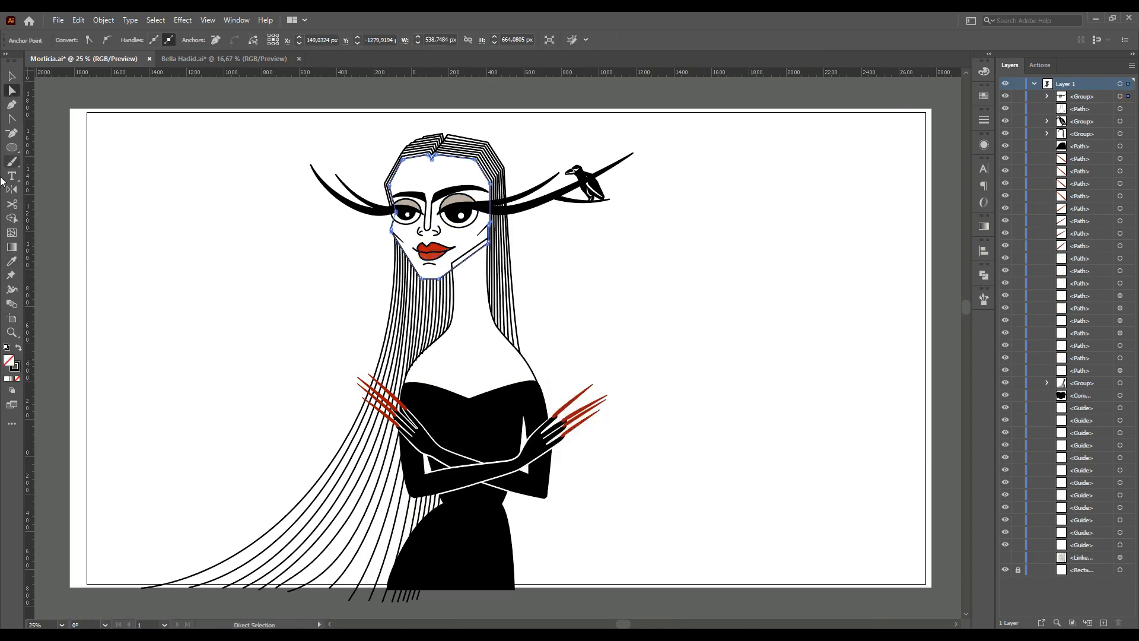
left_click(463, 197)
double_click(9, 362)
left_click(846, 270)
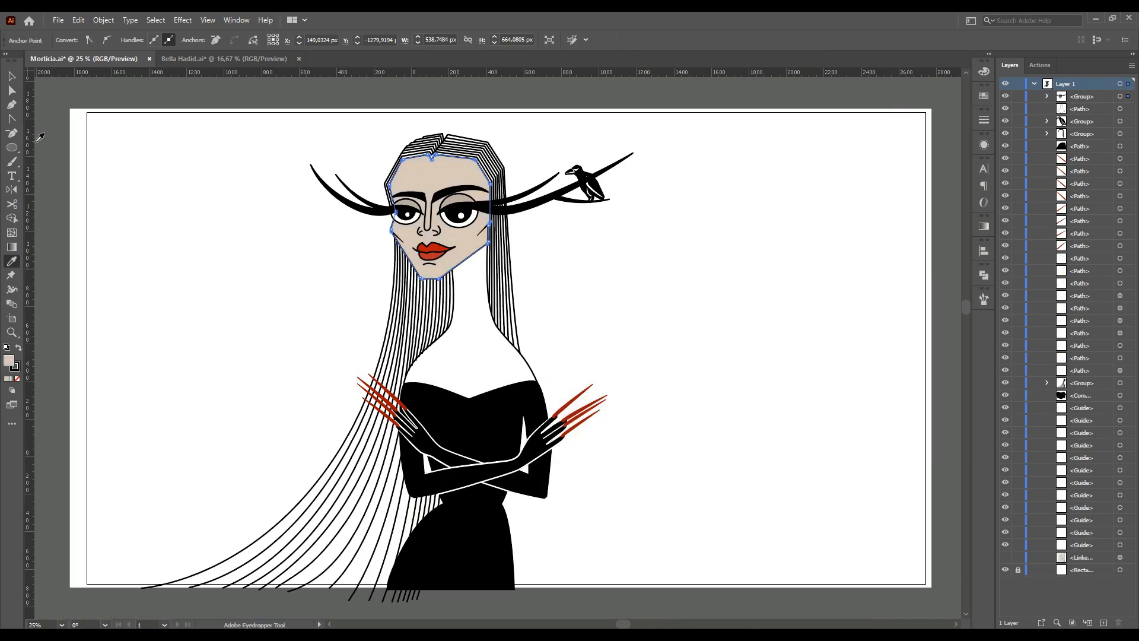
left_click(422, 268)
key("a")
key("ctrl+shift+a")
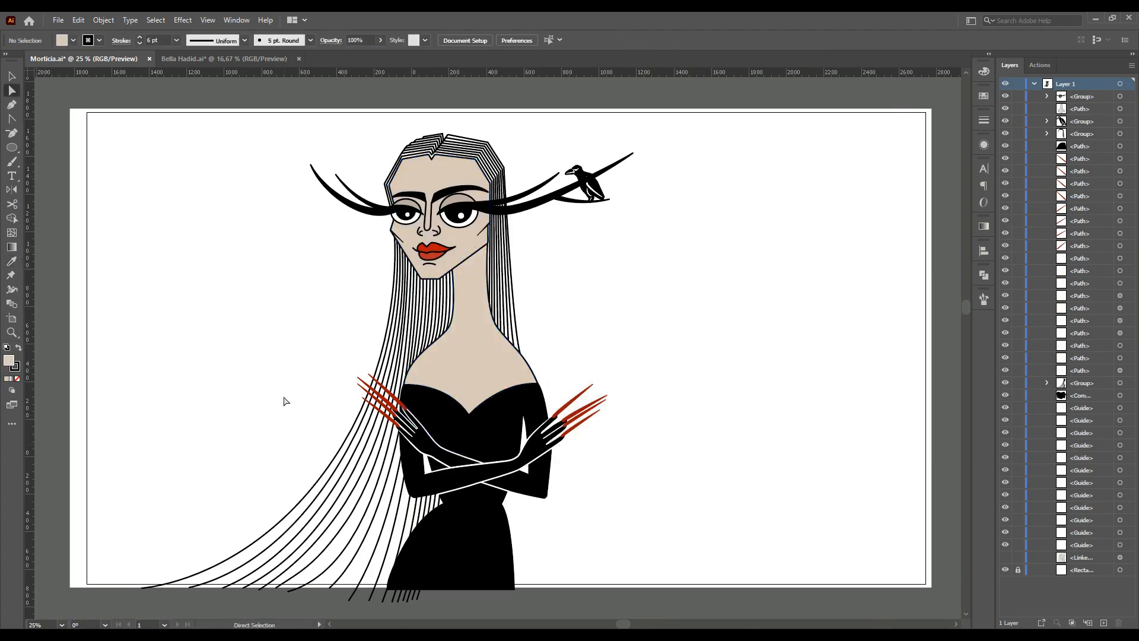
Draw a dark purple rectangle of about 4668 × 2636 px over the whole artboard and lower its opacity to 53%.
left_click_drag(12, 147, 42, 148)
left_click_drag(62, 101, 938, 594)
double_click(9, 361)
key("ctrl+v")
left_click(872, 271)
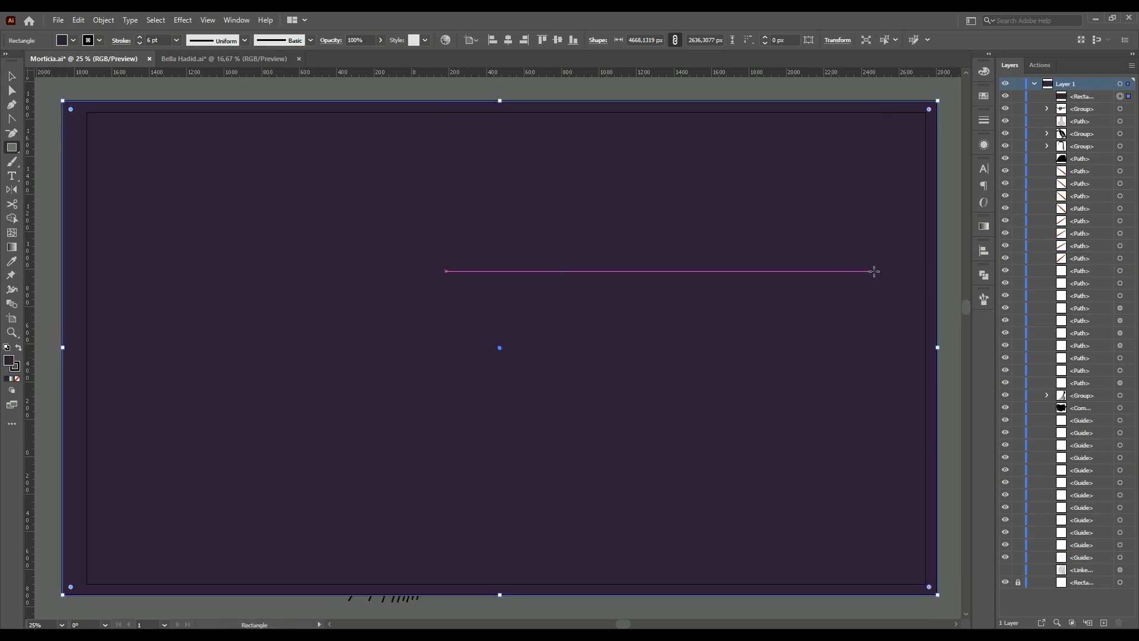
left_click_drag(14, 150, 47, 180)
left_click_drag(350, 58, 360, 58)
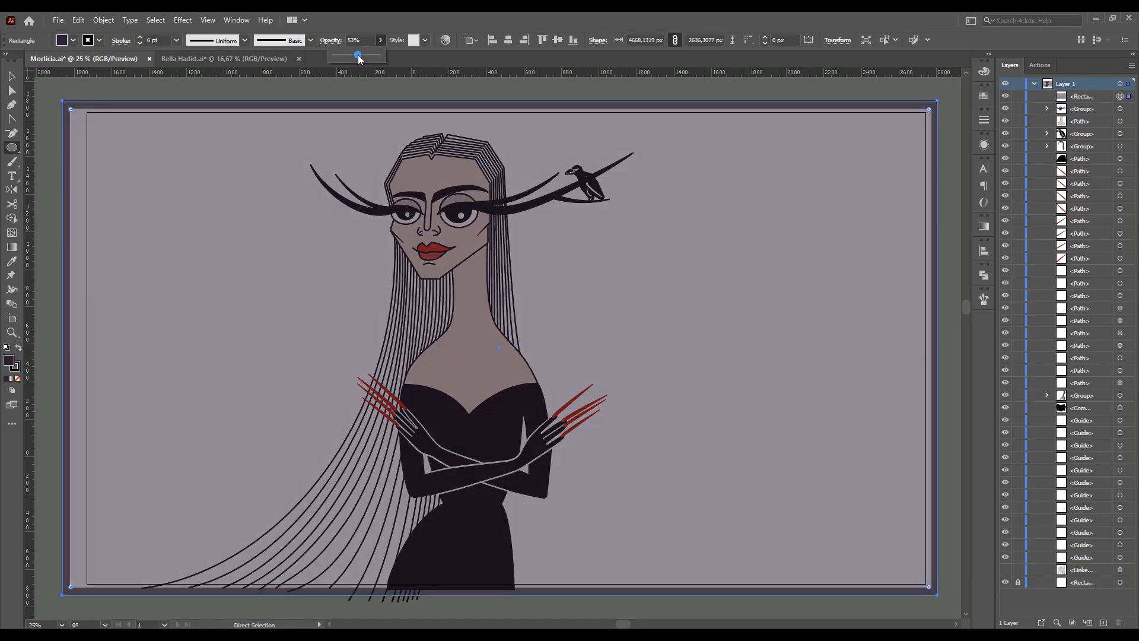
Draw a semi-transparent dark purple circle of about 2108 px around the woman's upper body, then reposition and slightly enlarge it.
left_click_drag(274, 123, 655, 513)
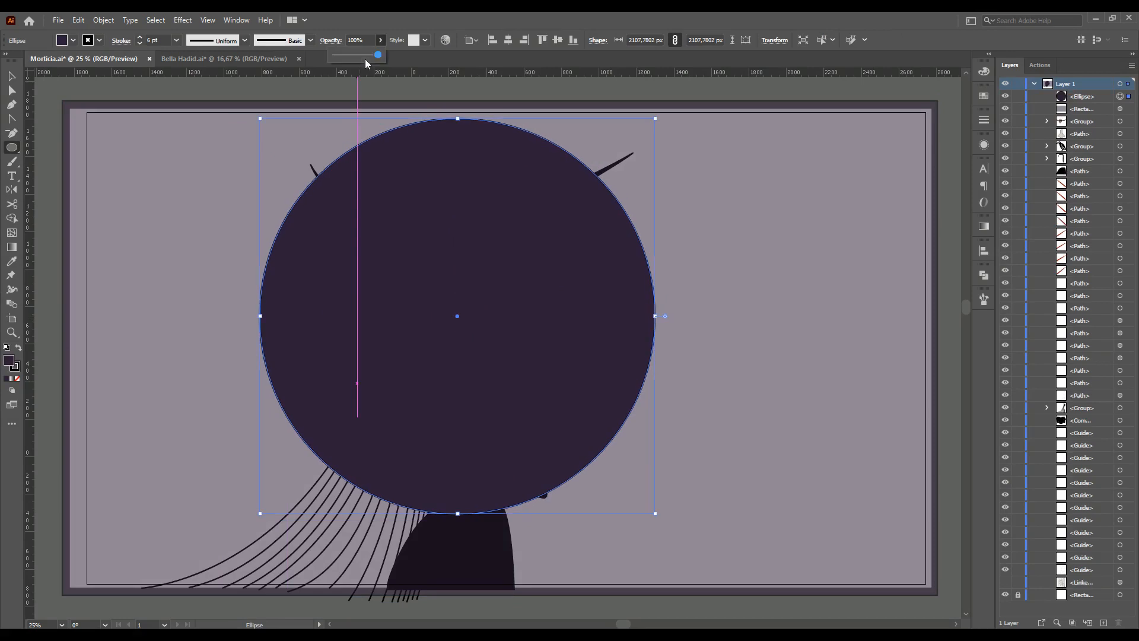
left_click_drag(357, 55, 354, 54)
key("v")
left_click_drag(599, 340, 605, 346)
left_click_drag(267, 318, 254, 318)
Subtract the circle from the purple rectangle and set the resulting overlay's opacity to 70%.
left_click(186, 257)
left_click(380, 40)
left_click_drag(360, 54, 373, 56)
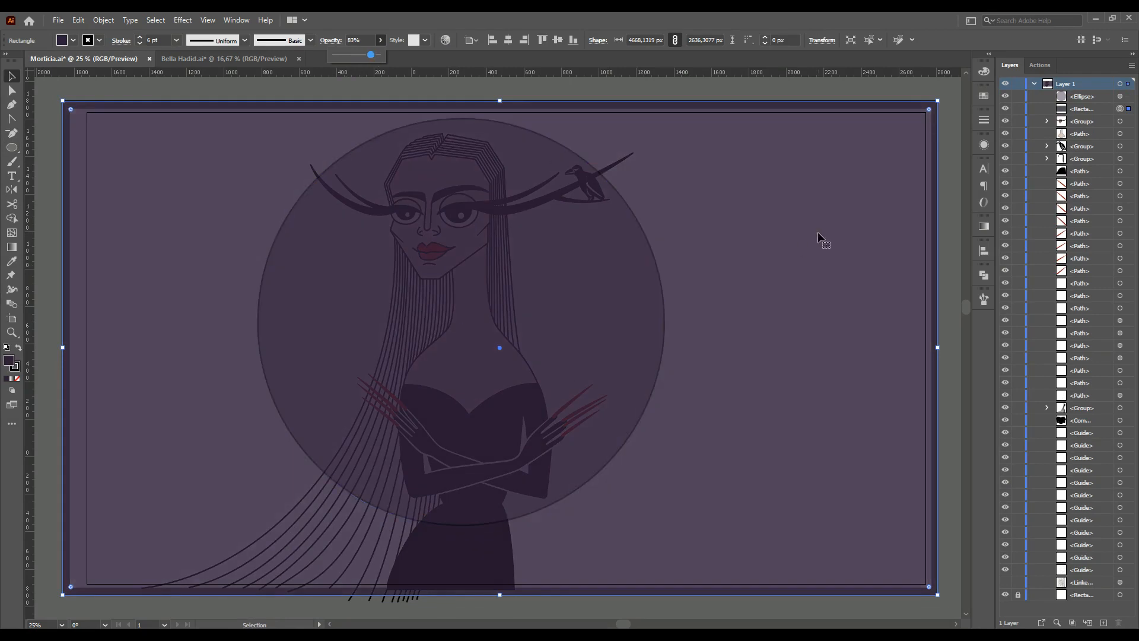
left_click(547, 328, "shift")
left_click(983, 274)
left_click(911, 302)
left_click(359, 40)
type("70")
key("Return")
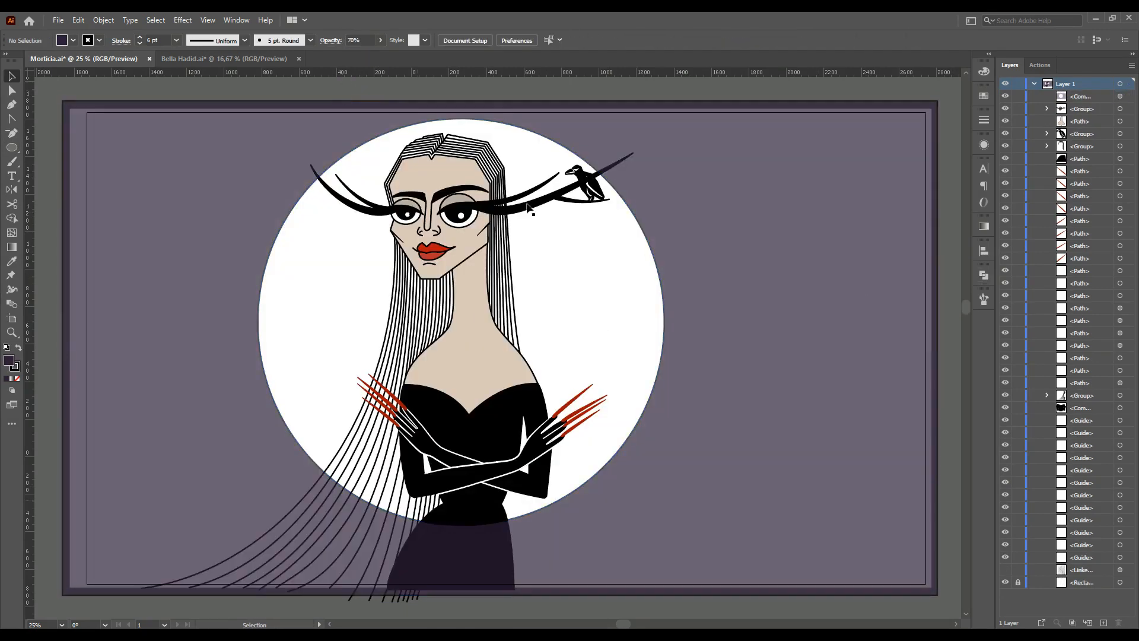
Bring the eyelashes in front of the purple overlay.
left_click(522, 210)
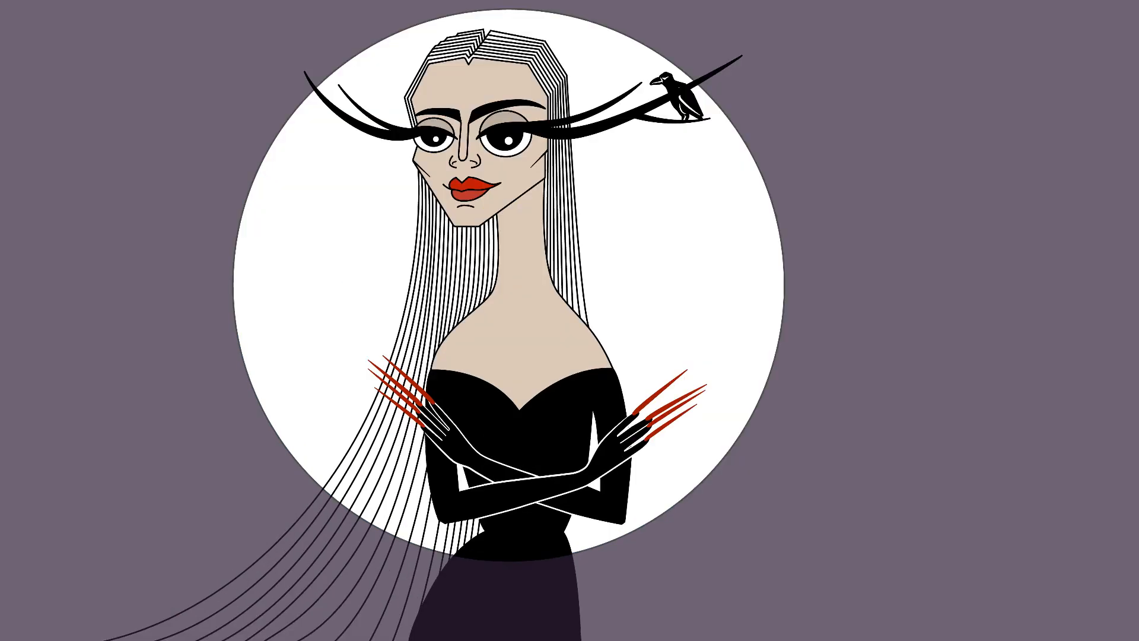